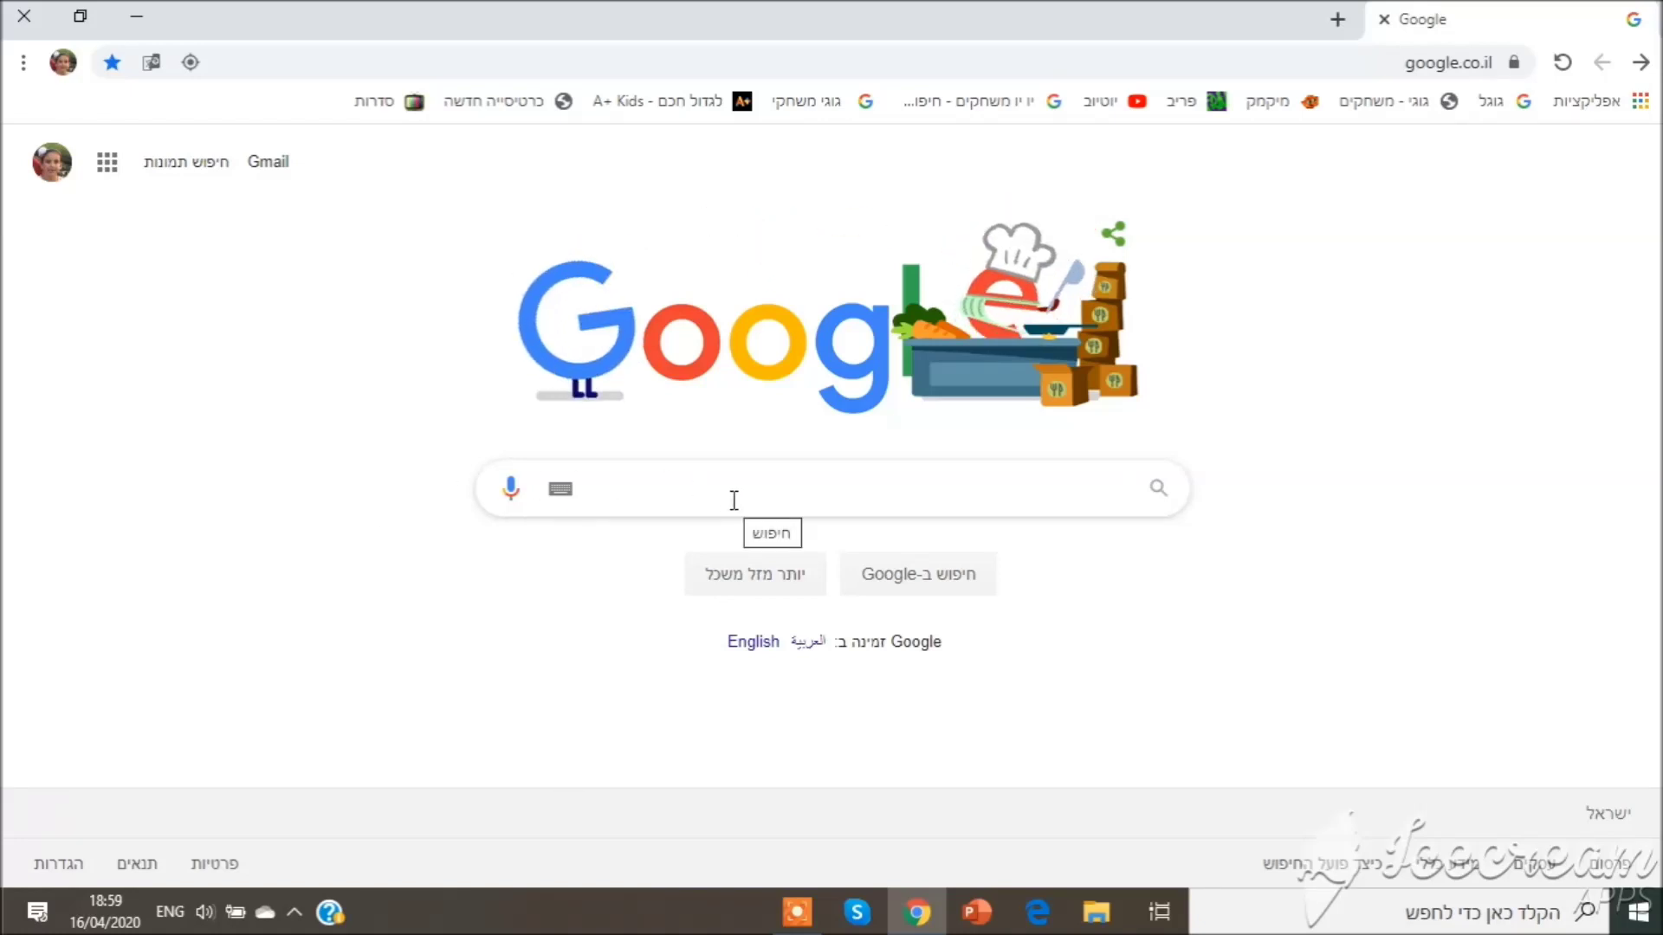
Step: Search Google for "photopea" and open the Photopea Online Photo Editor site
text(ph)
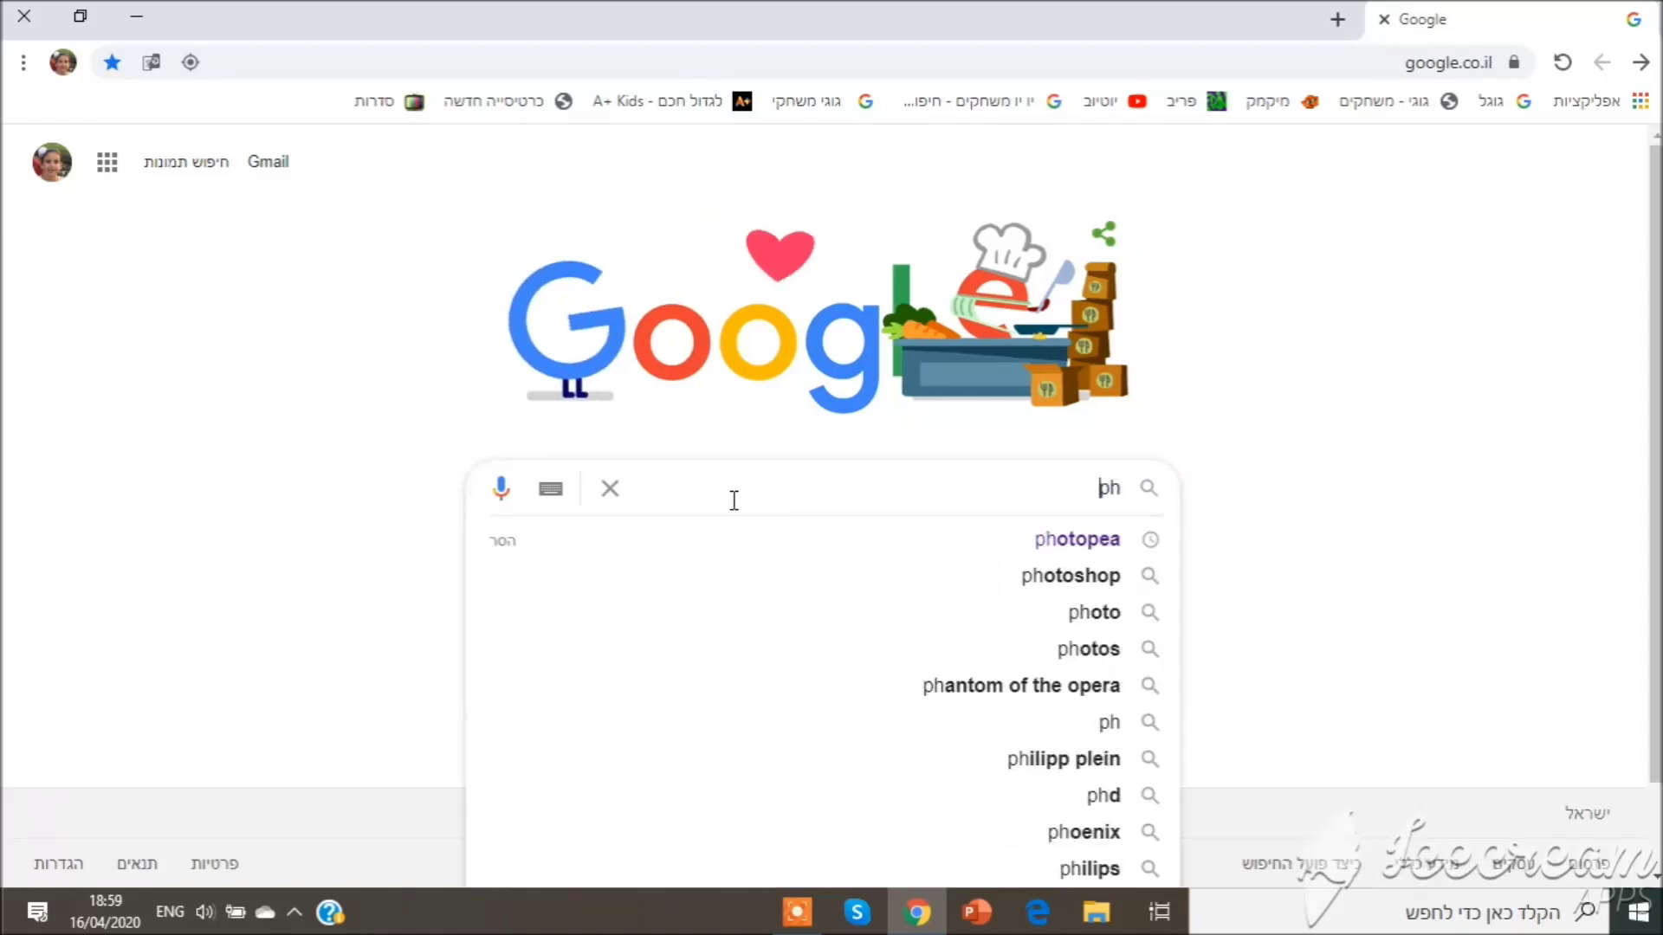
text(o)
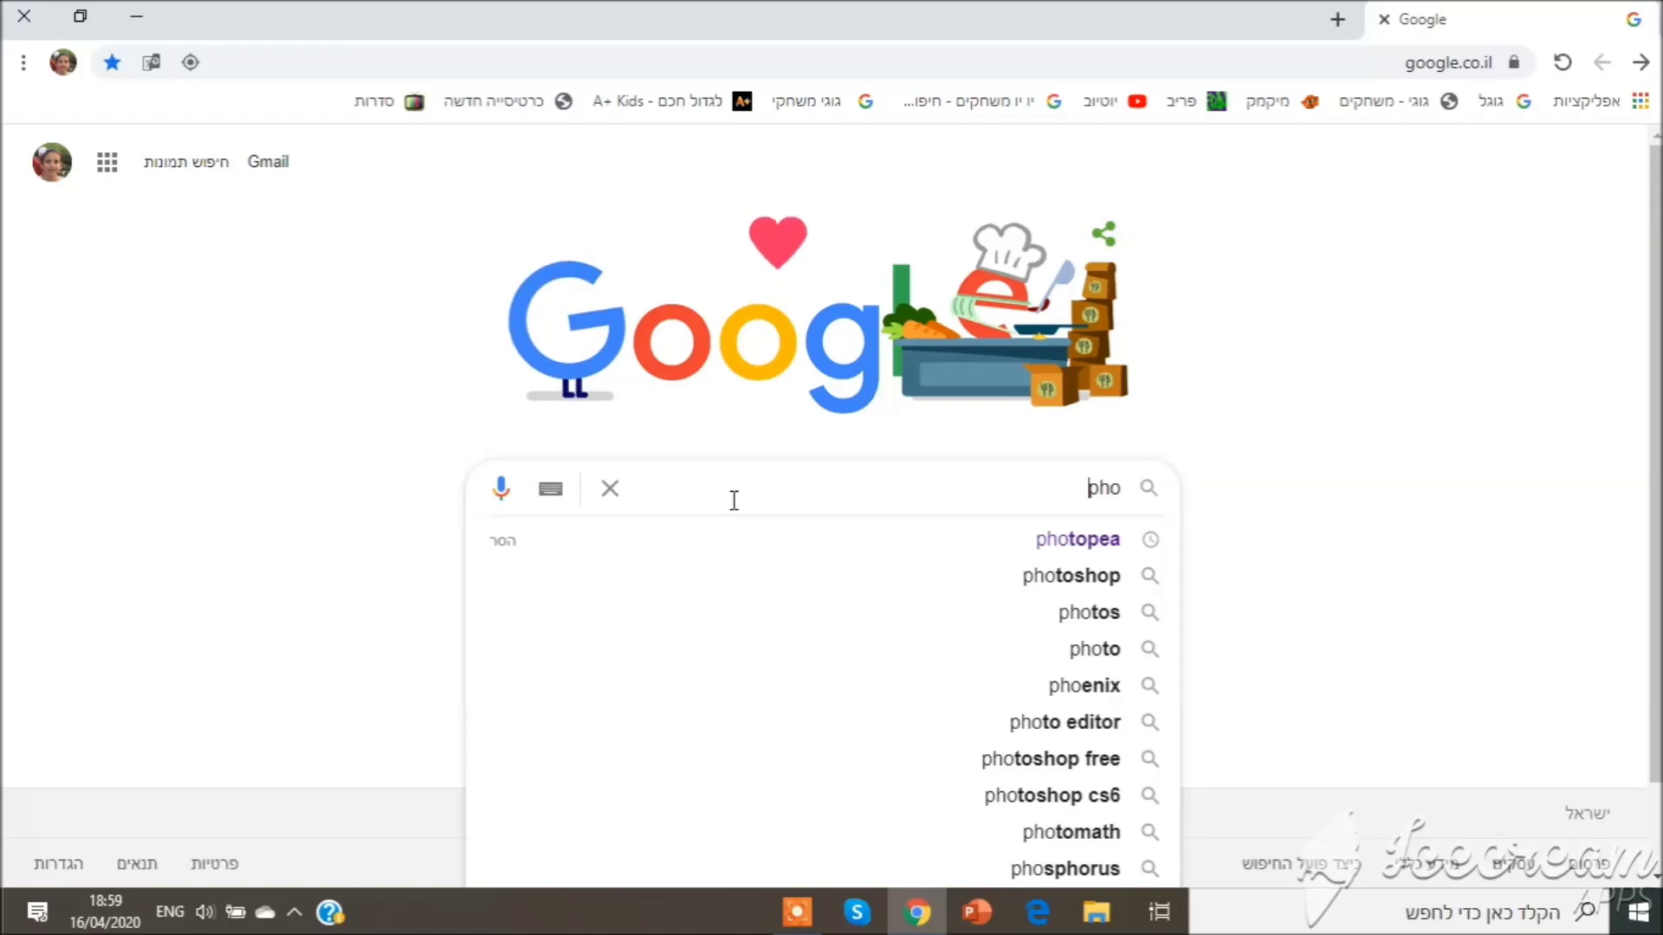
text(top)
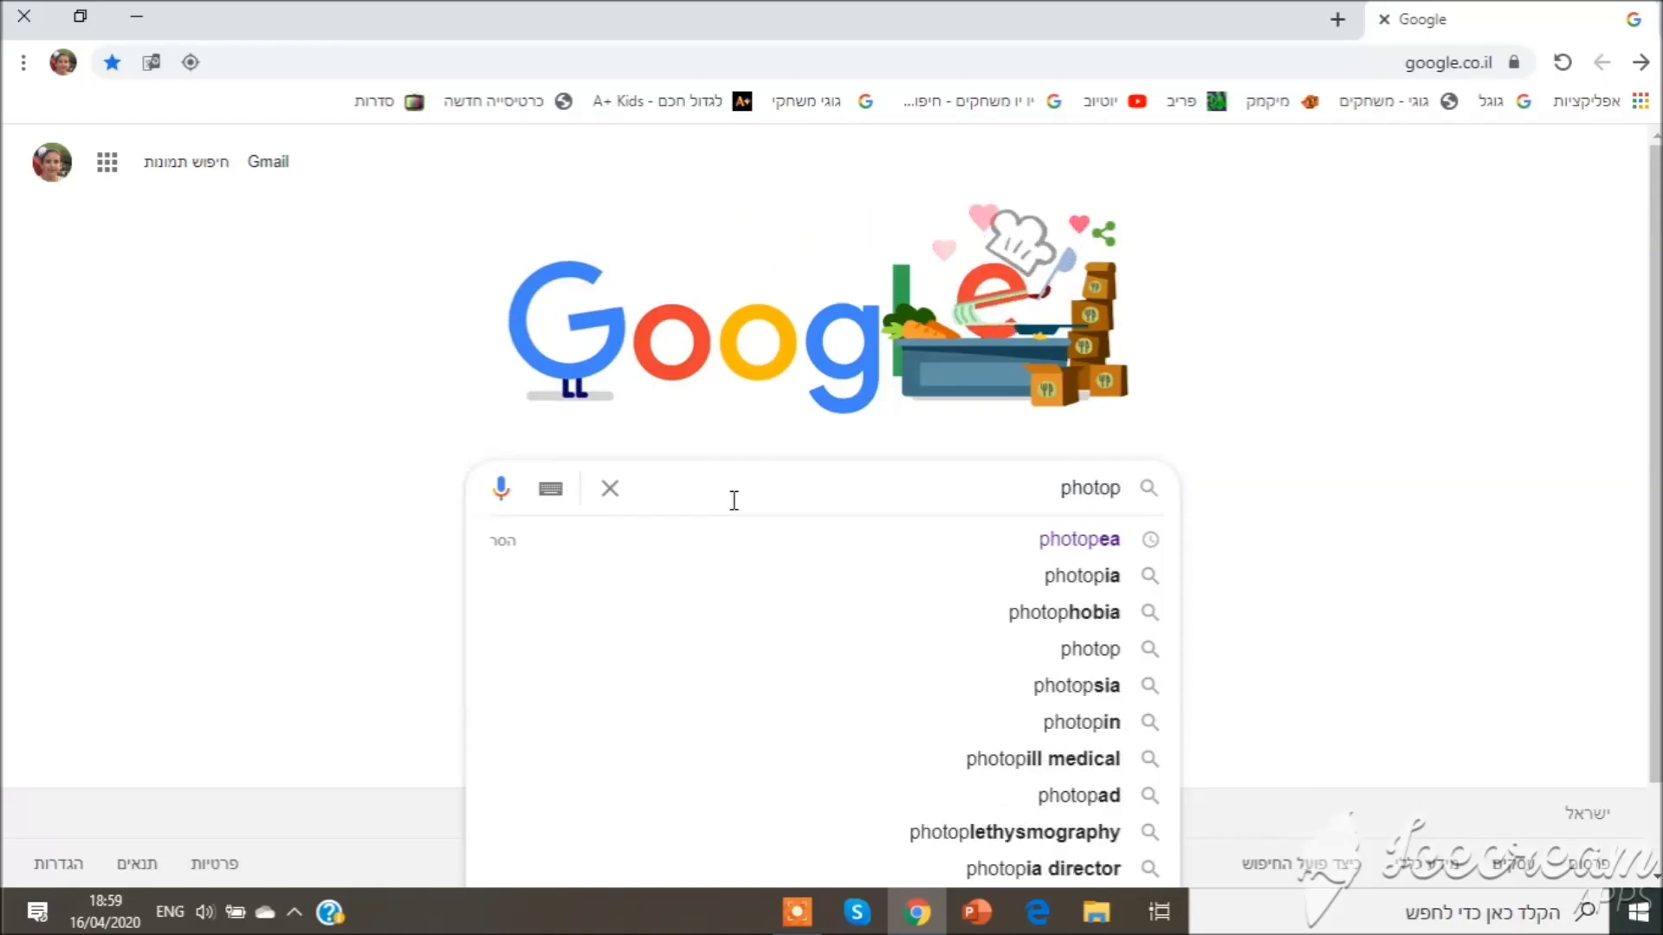
text(ea)
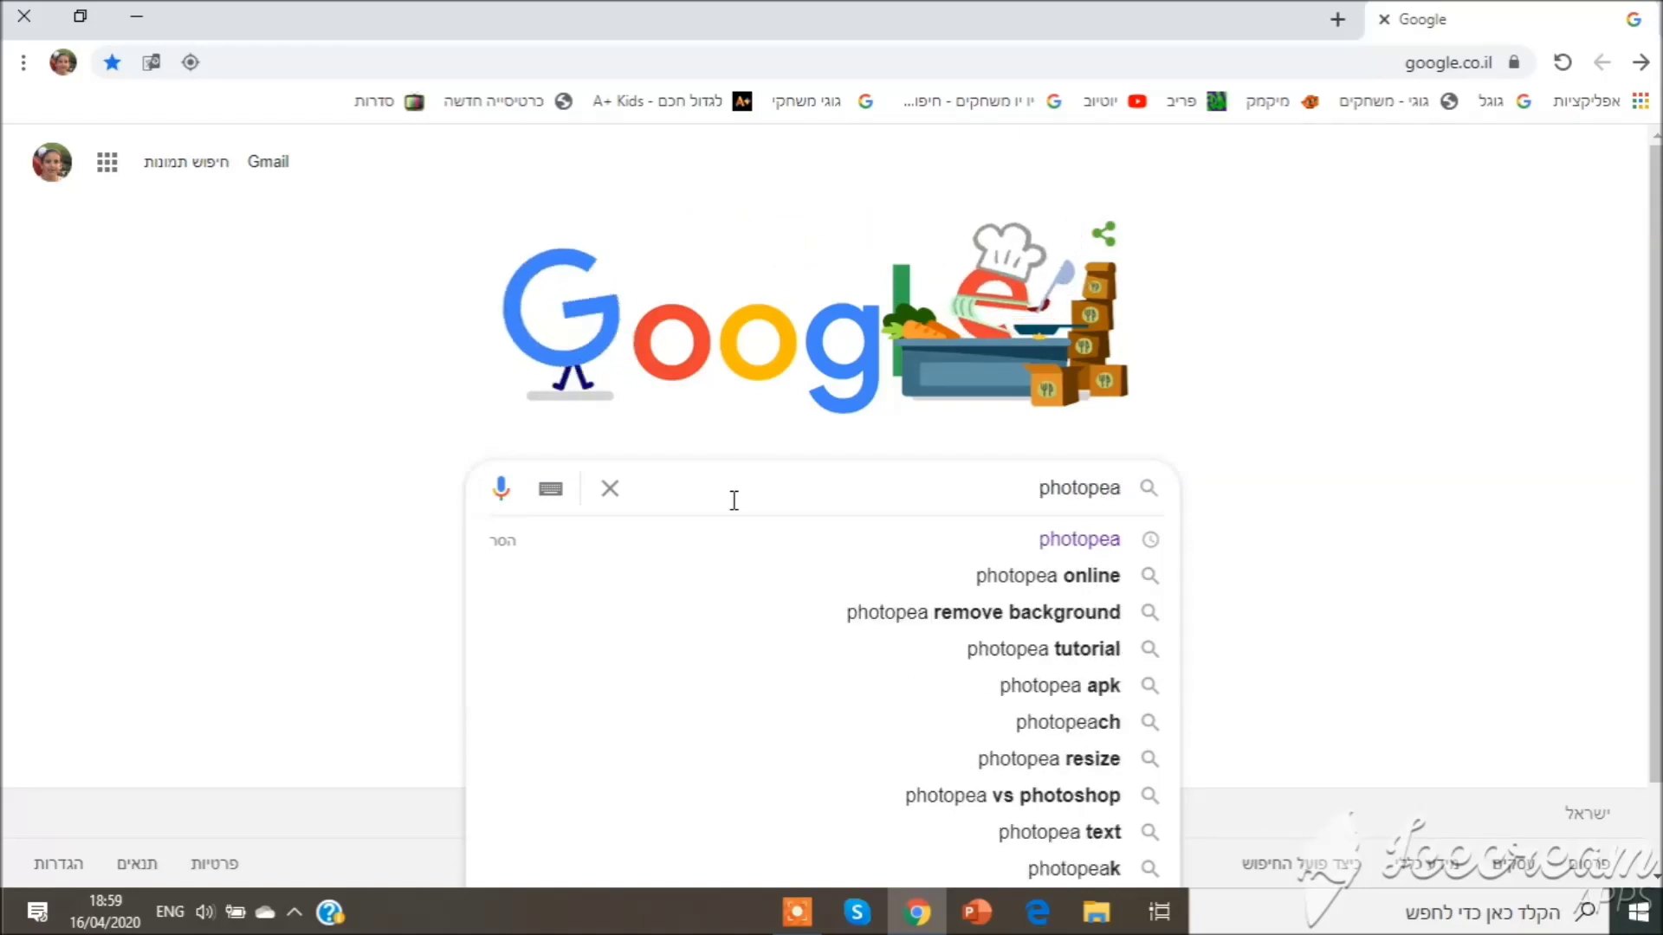
key(Return)
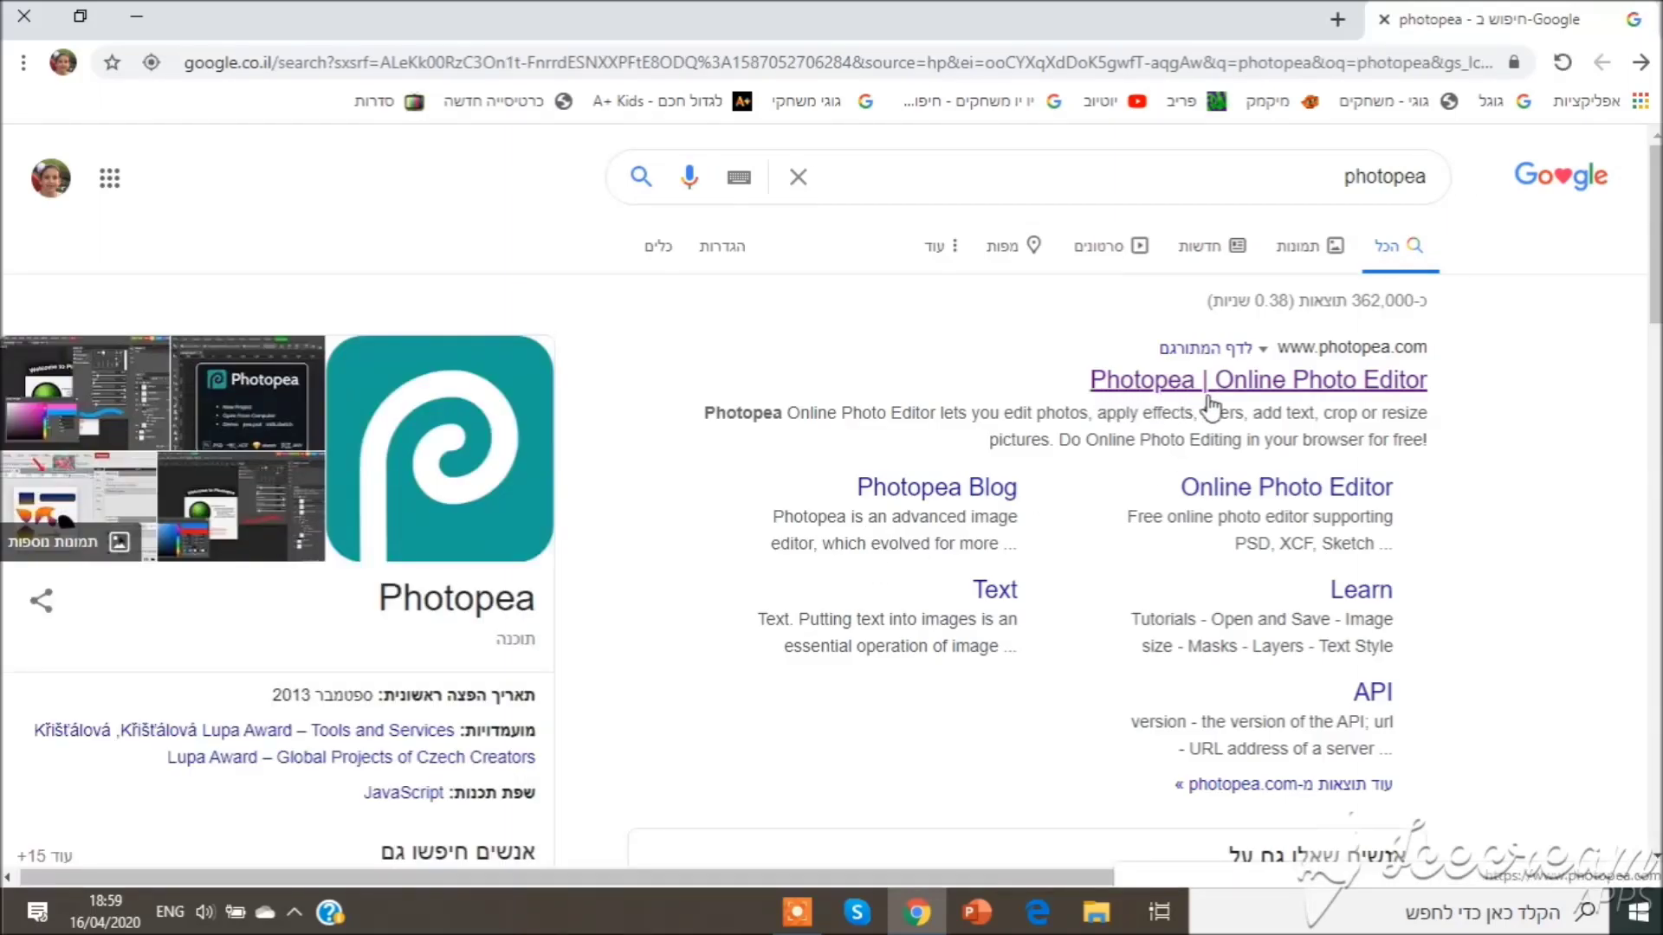
click(1288, 386)
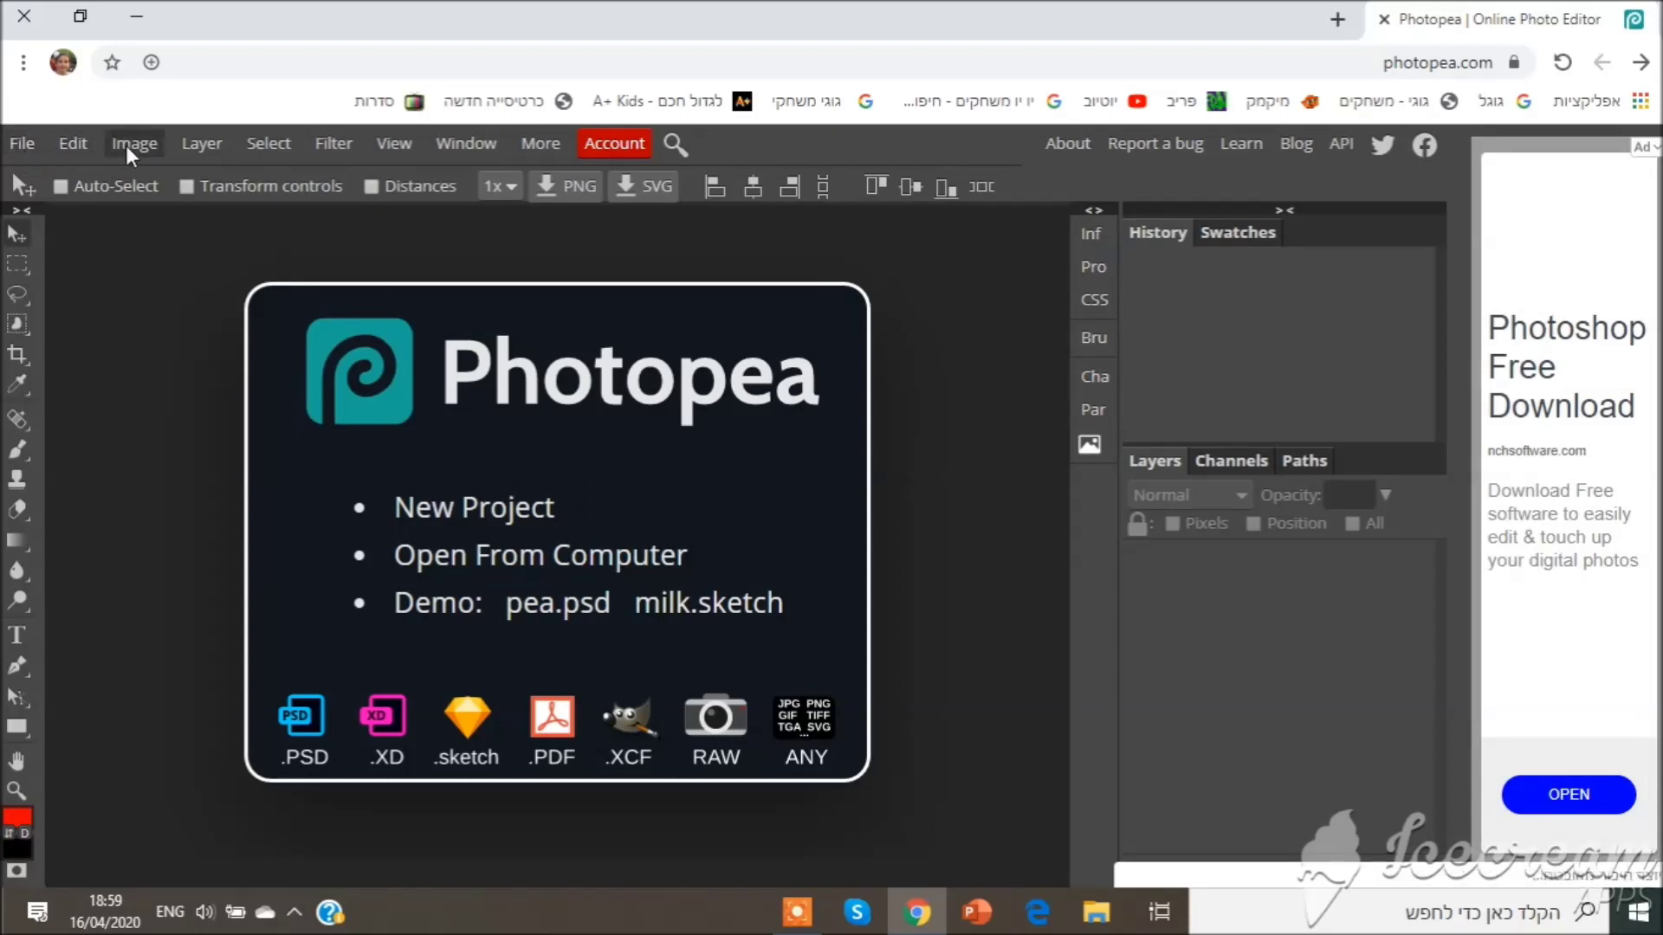
Step: Switch the editor's interface language to Hebrew (עברית)
click(547, 151)
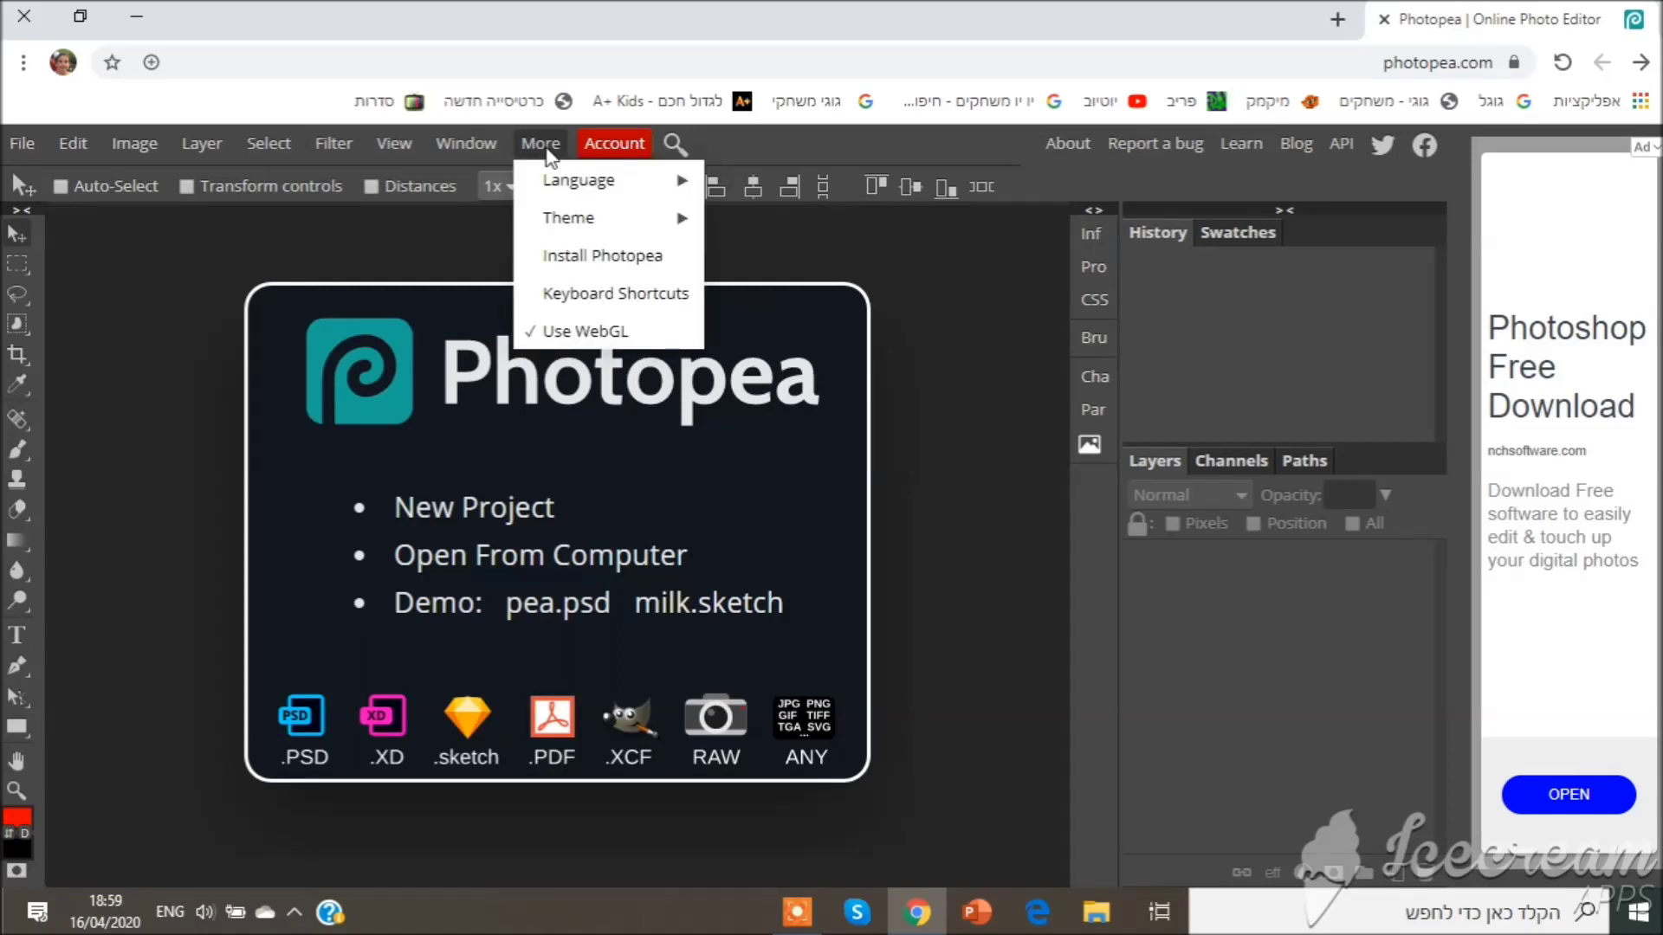
mouse_move(559, 179)
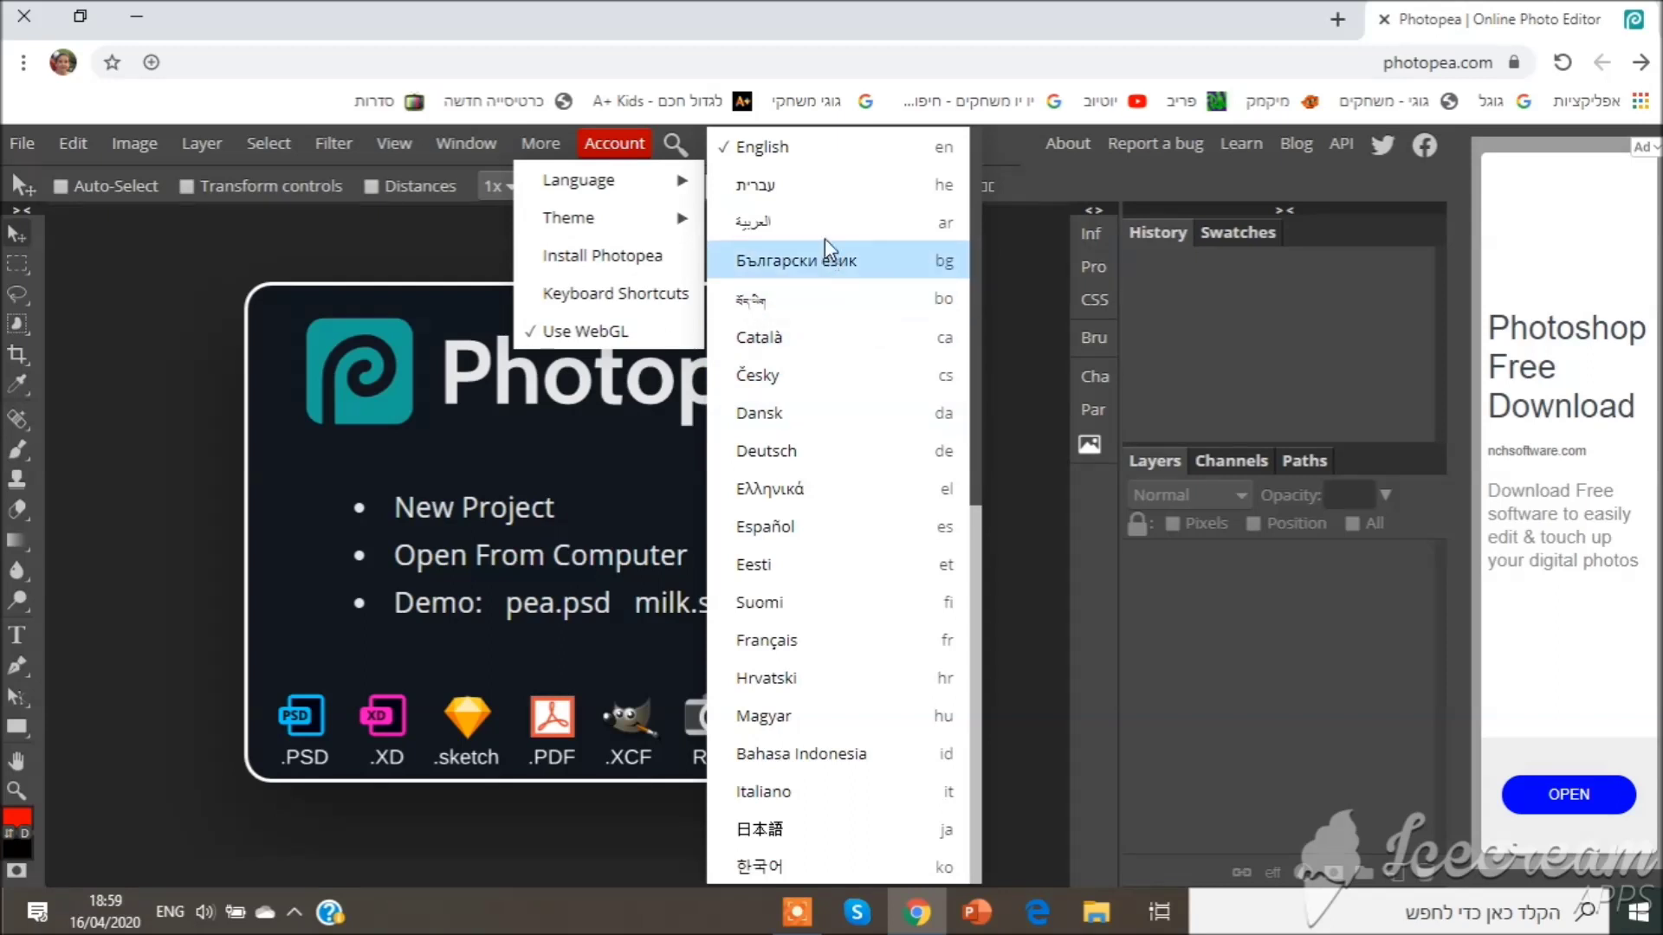
click(775, 190)
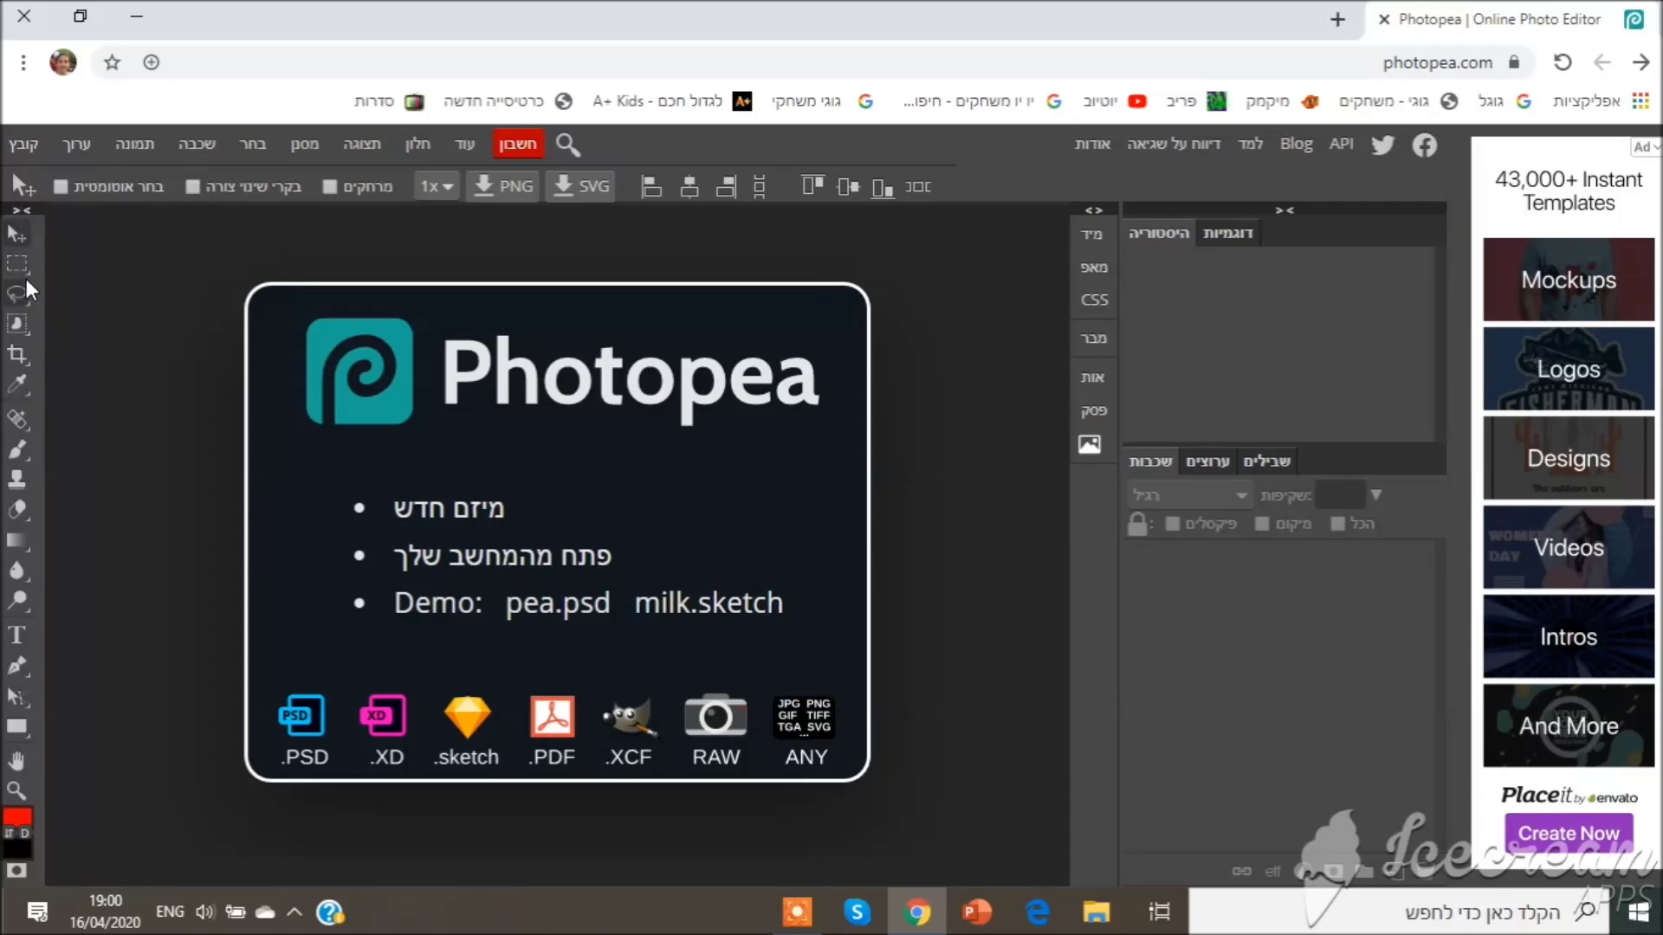
Step: Open the photo IMG_6280 from the תל דן folder on the computer
click(24, 143)
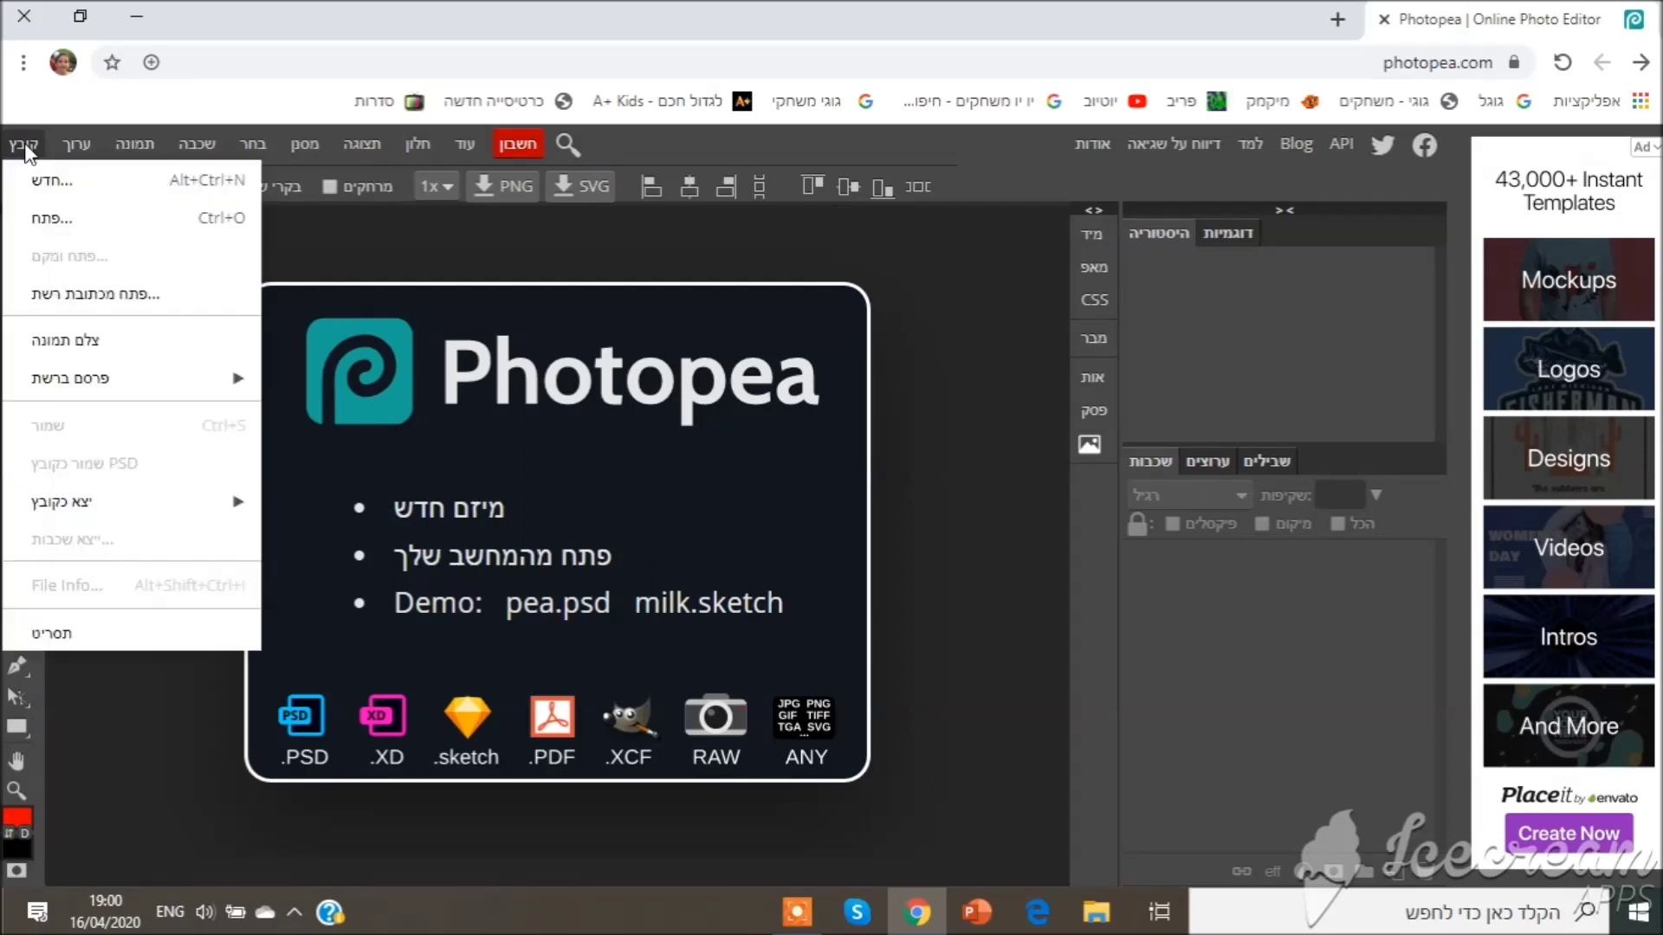
click(64, 221)
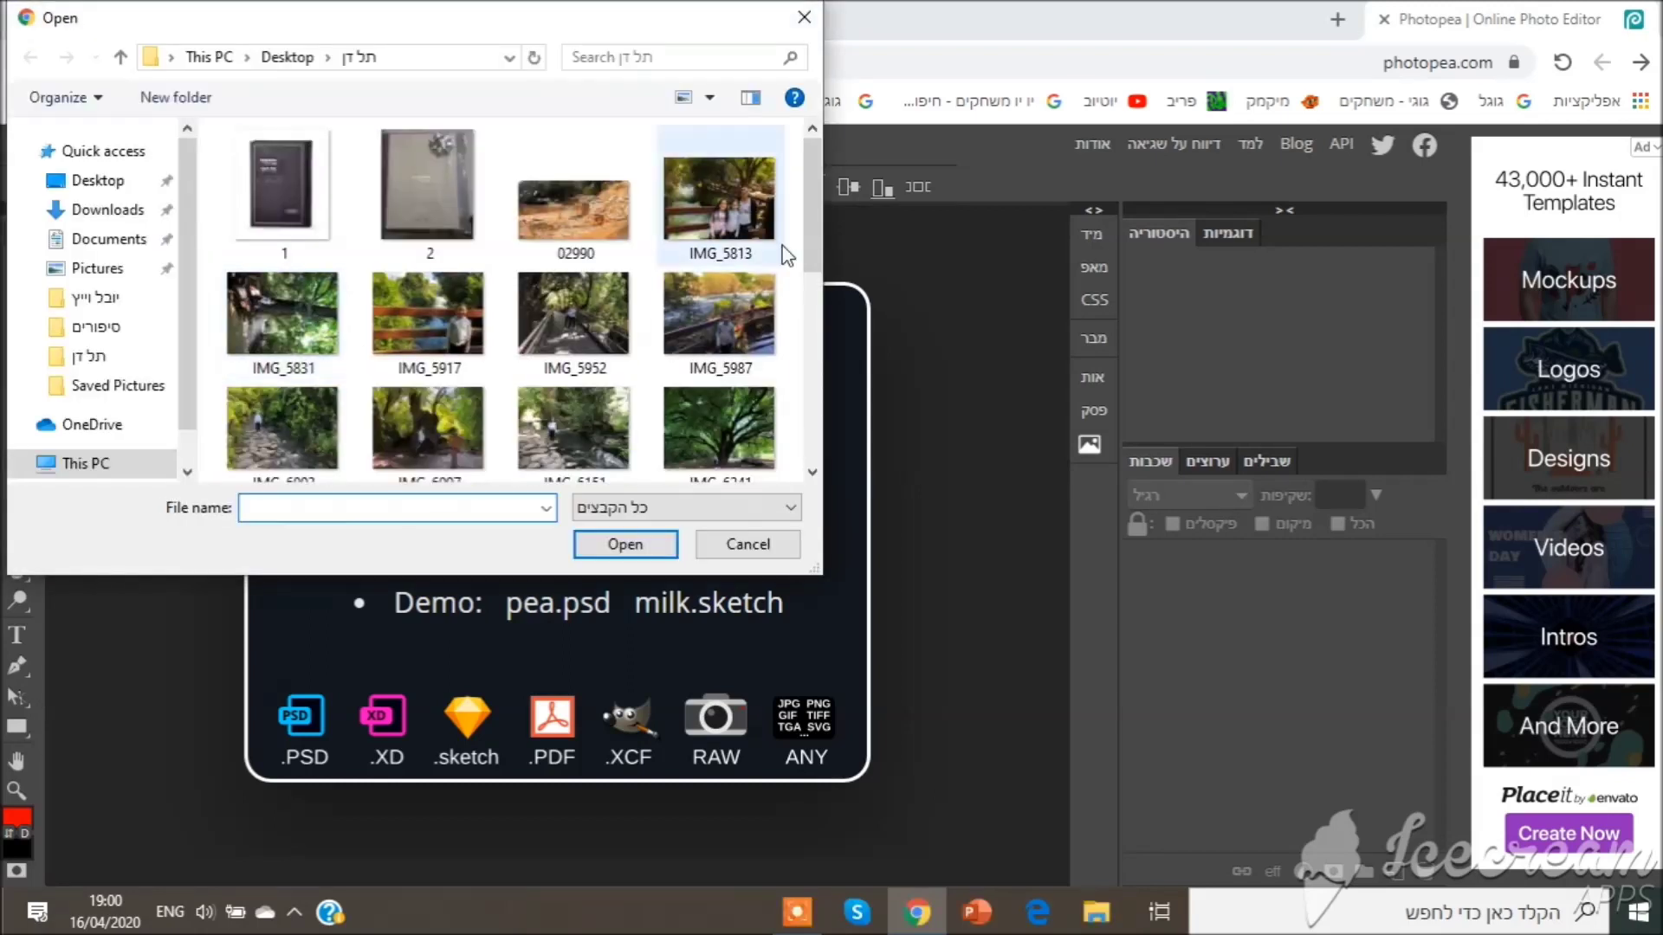
drag(809, 184, 812, 281)
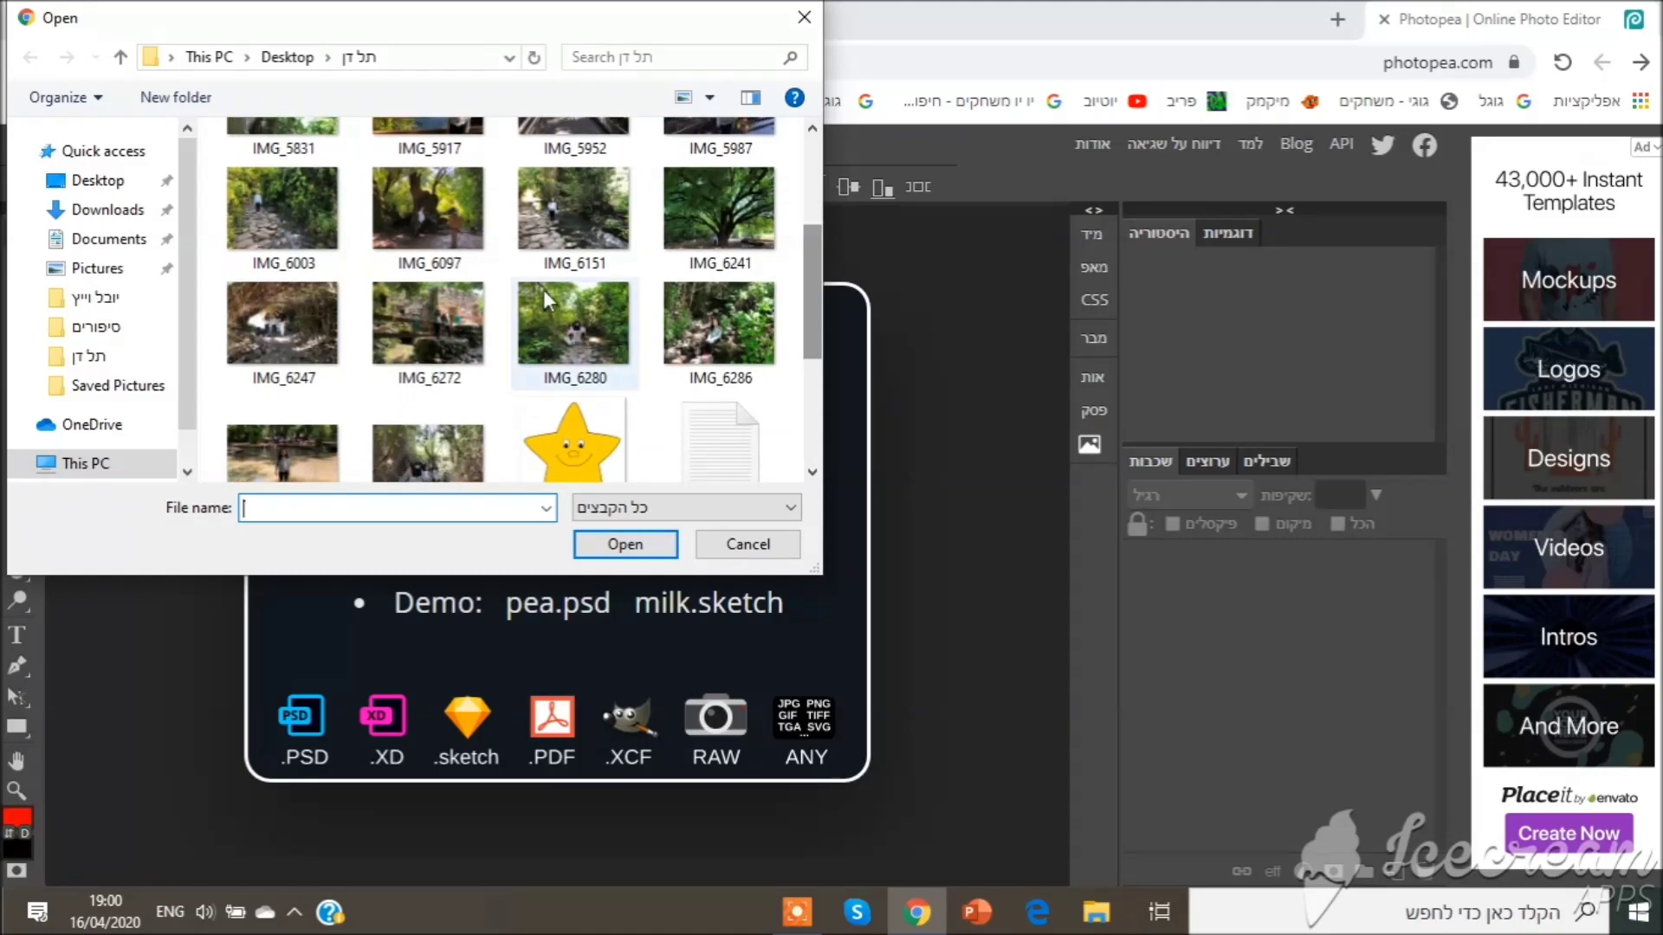
double_click(556, 327)
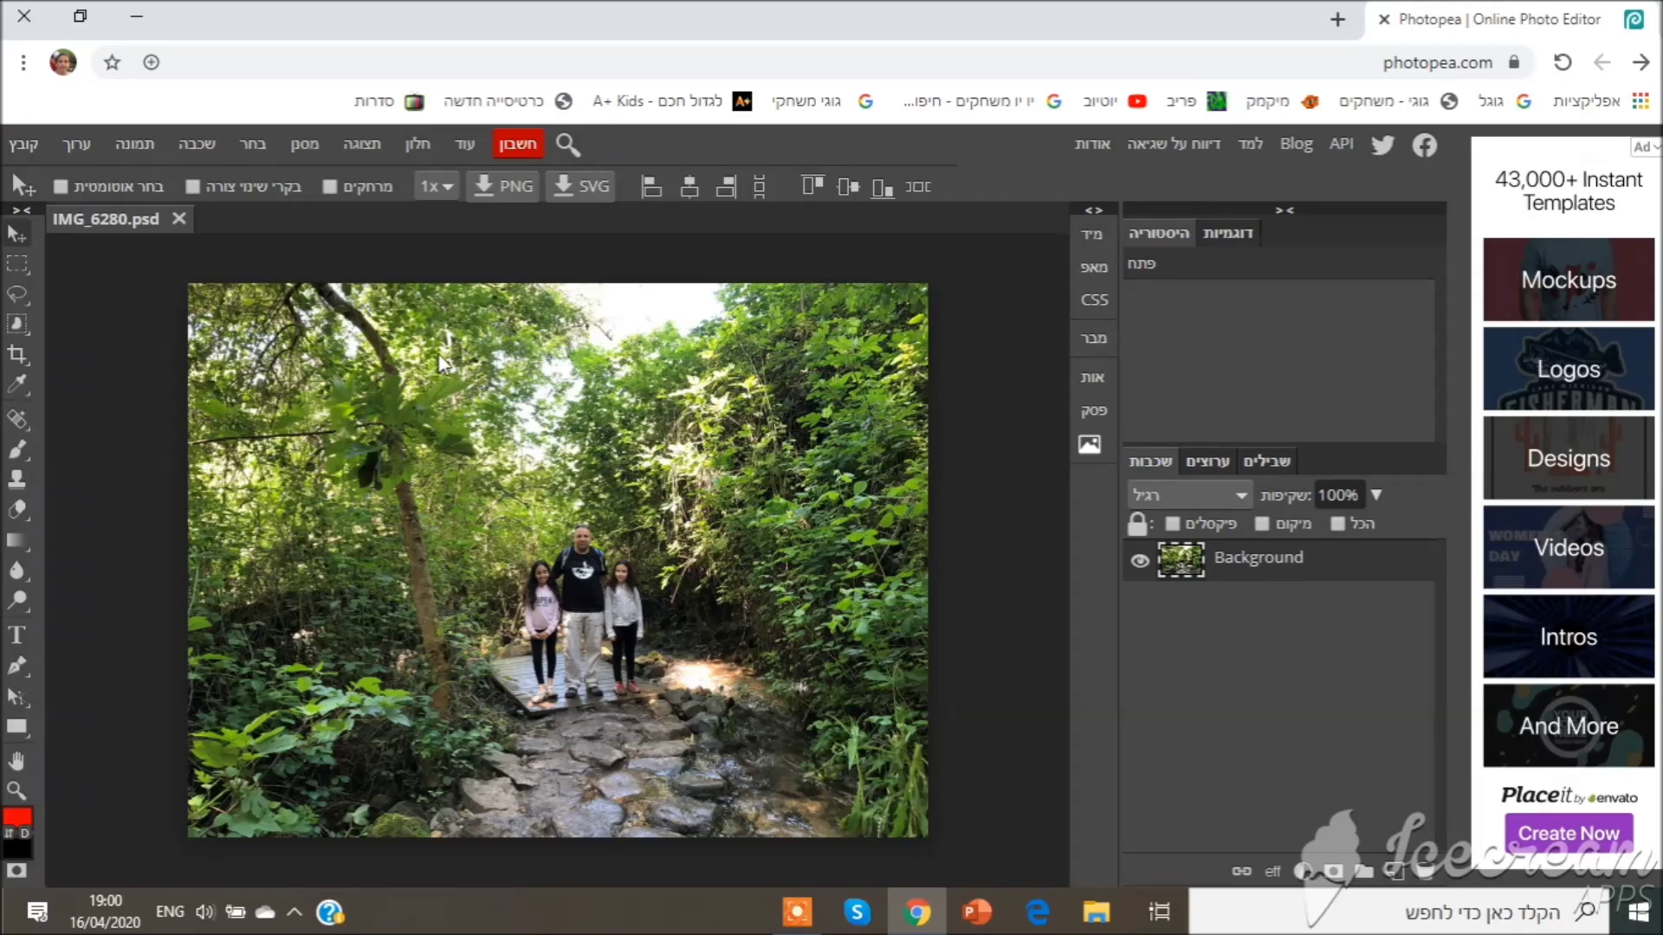
click(21, 147)
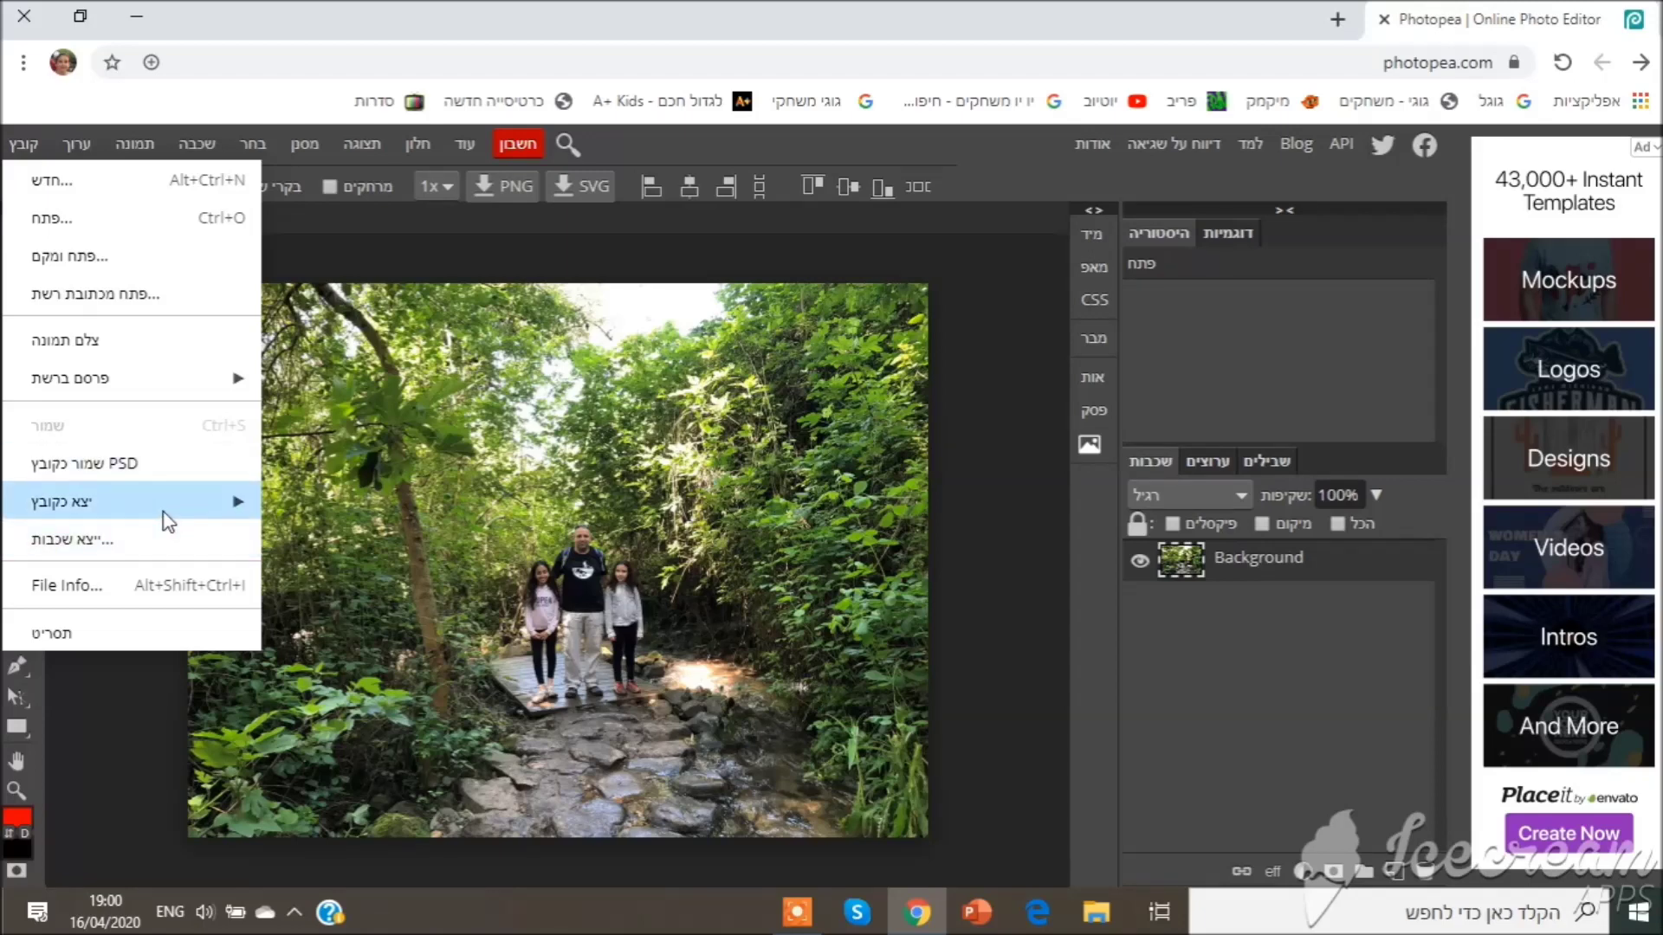
mouse_move(164, 512)
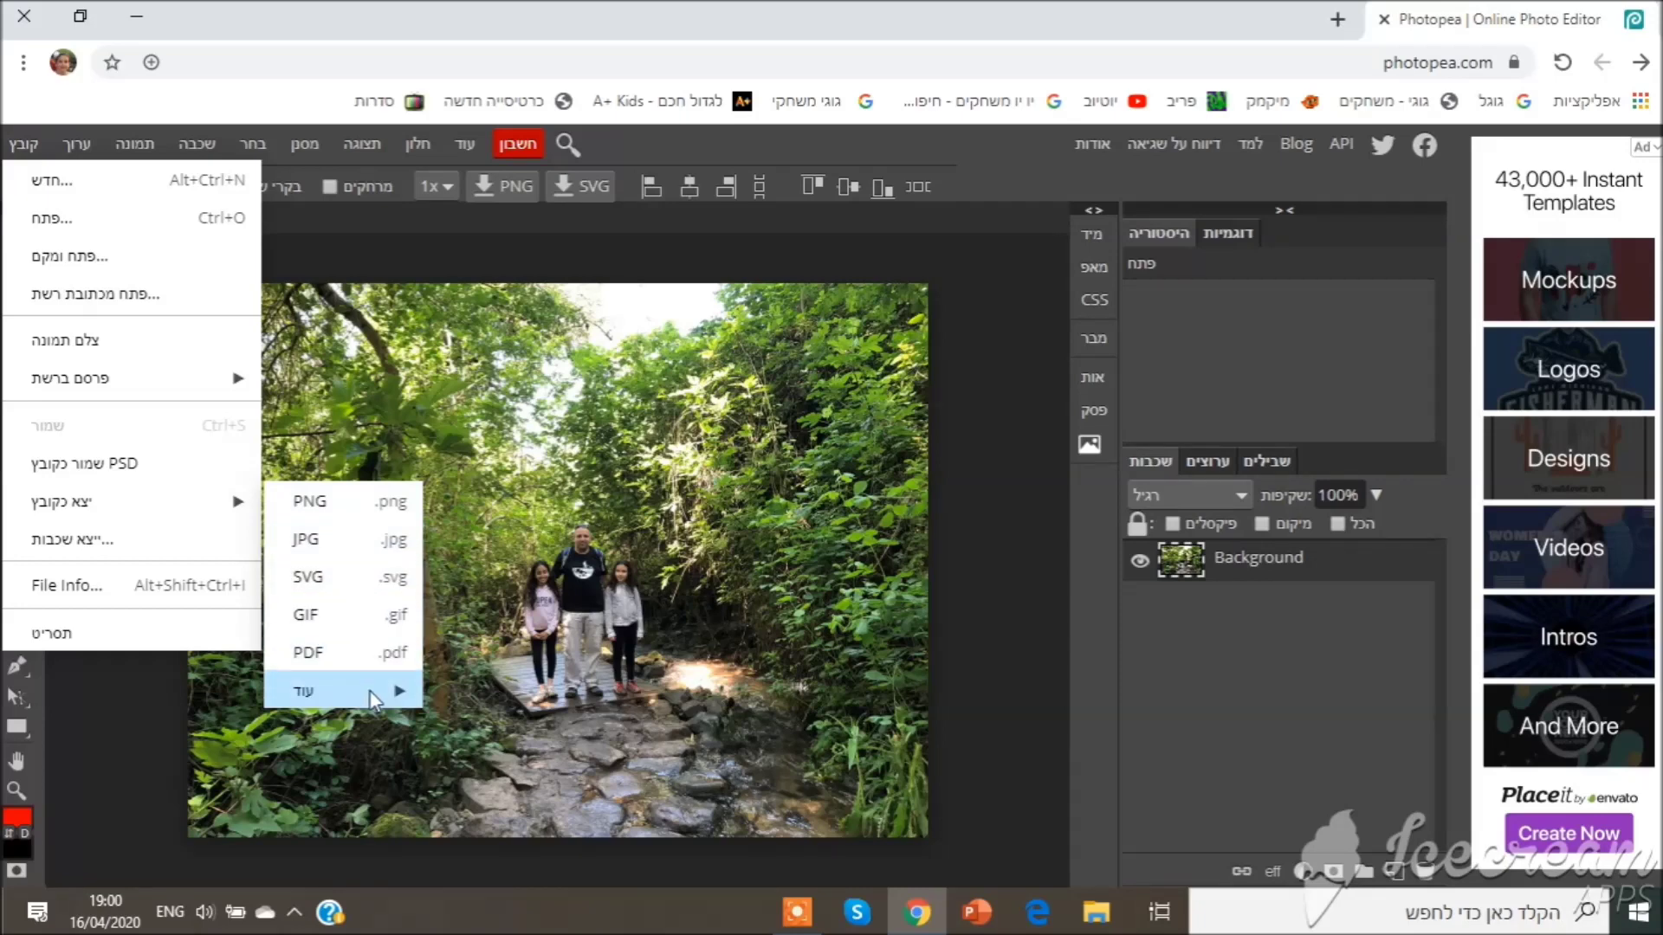
mouse_move(372, 699)
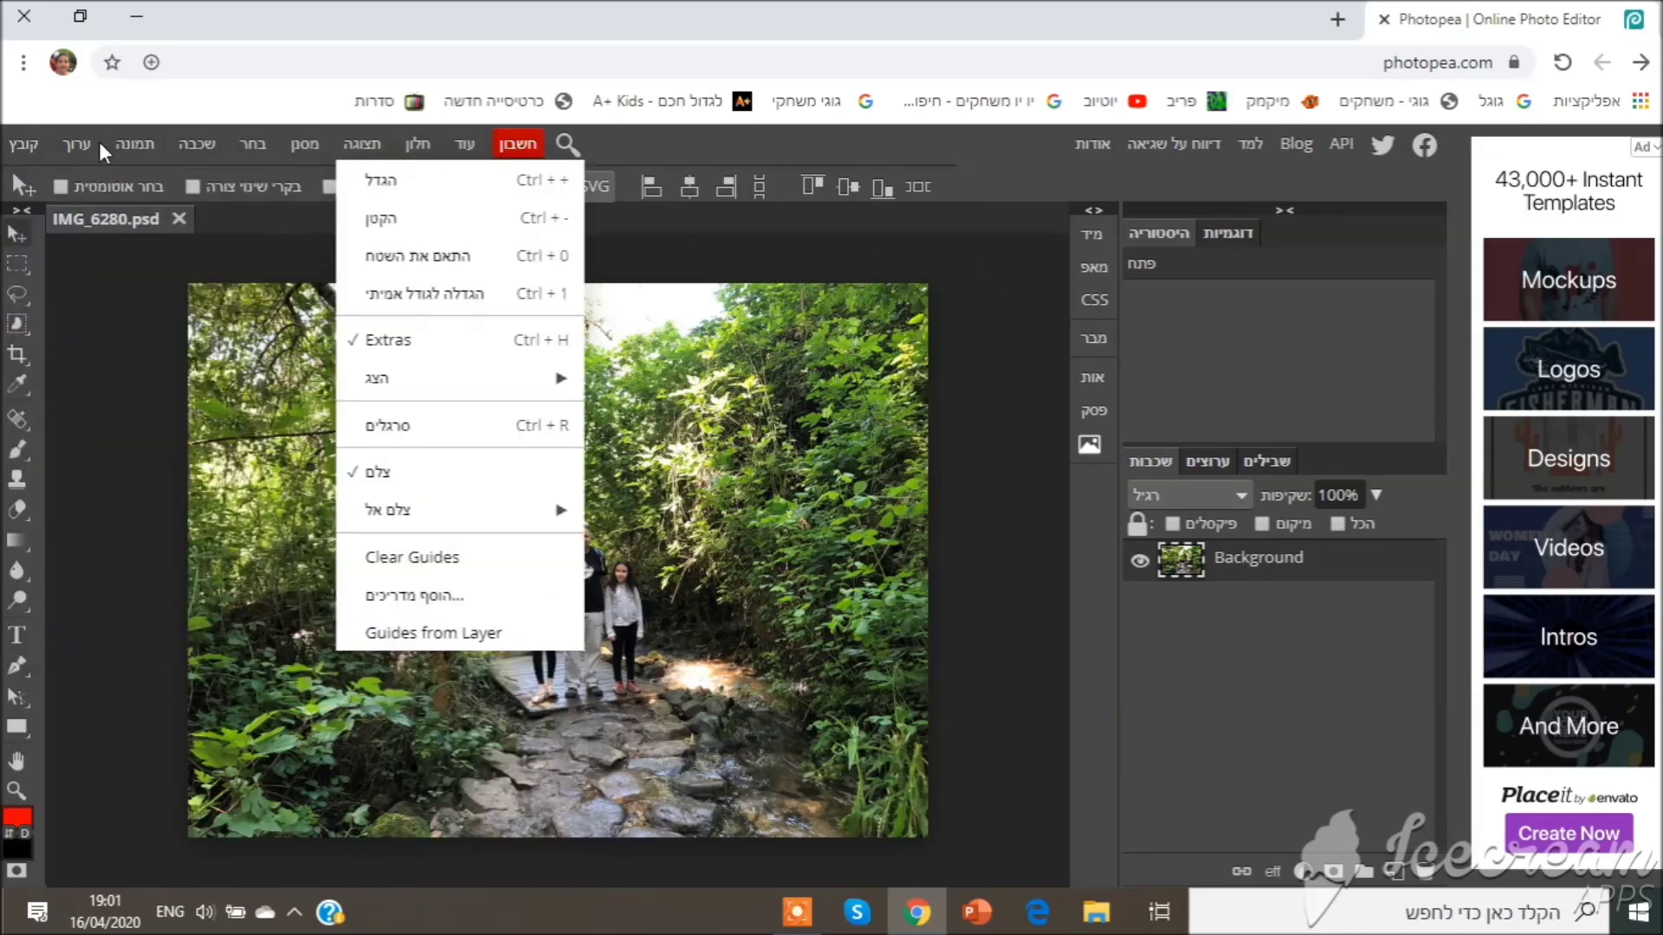
mouse_move(141, 147)
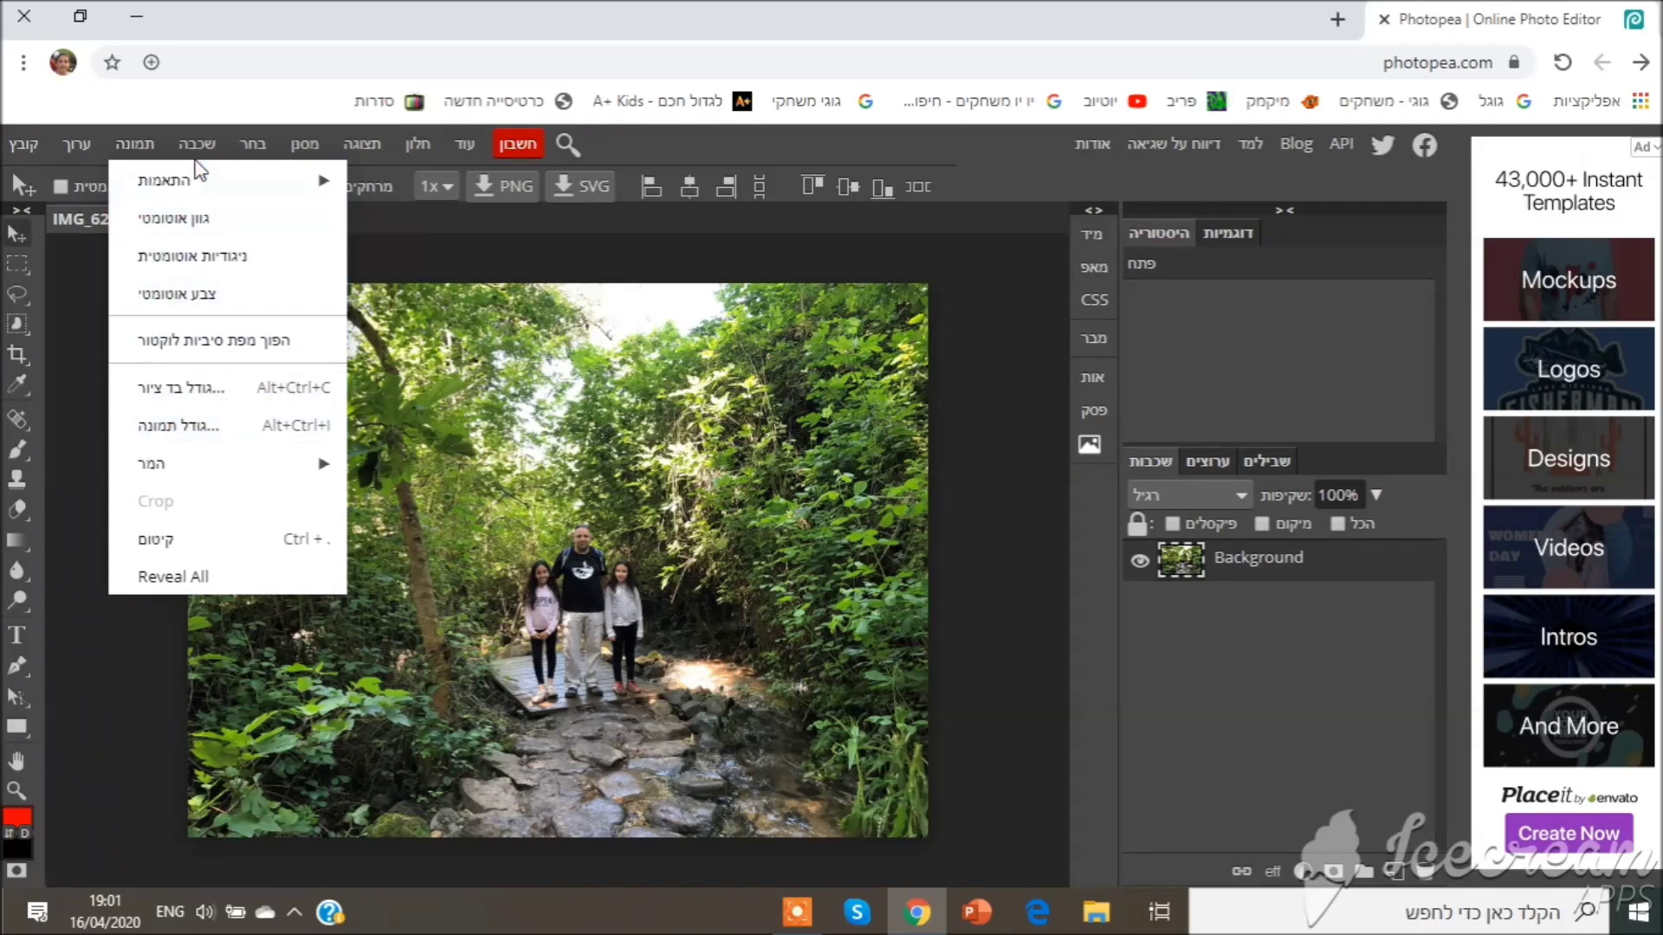
mouse_move(222, 196)
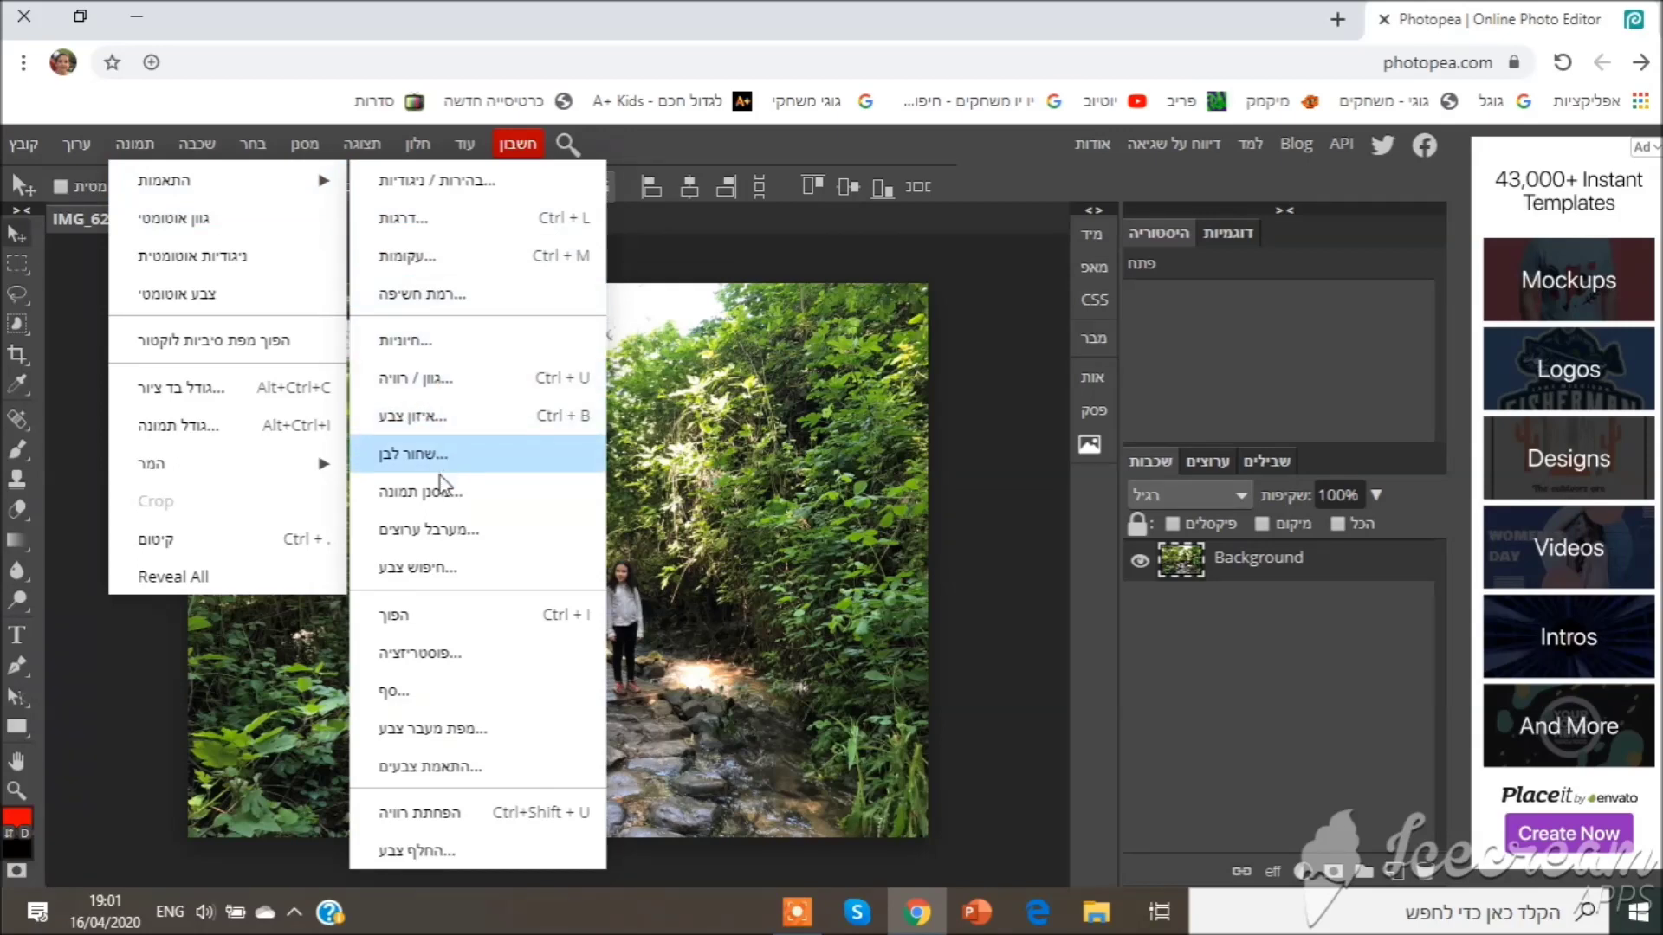
mouse_move(208, 148)
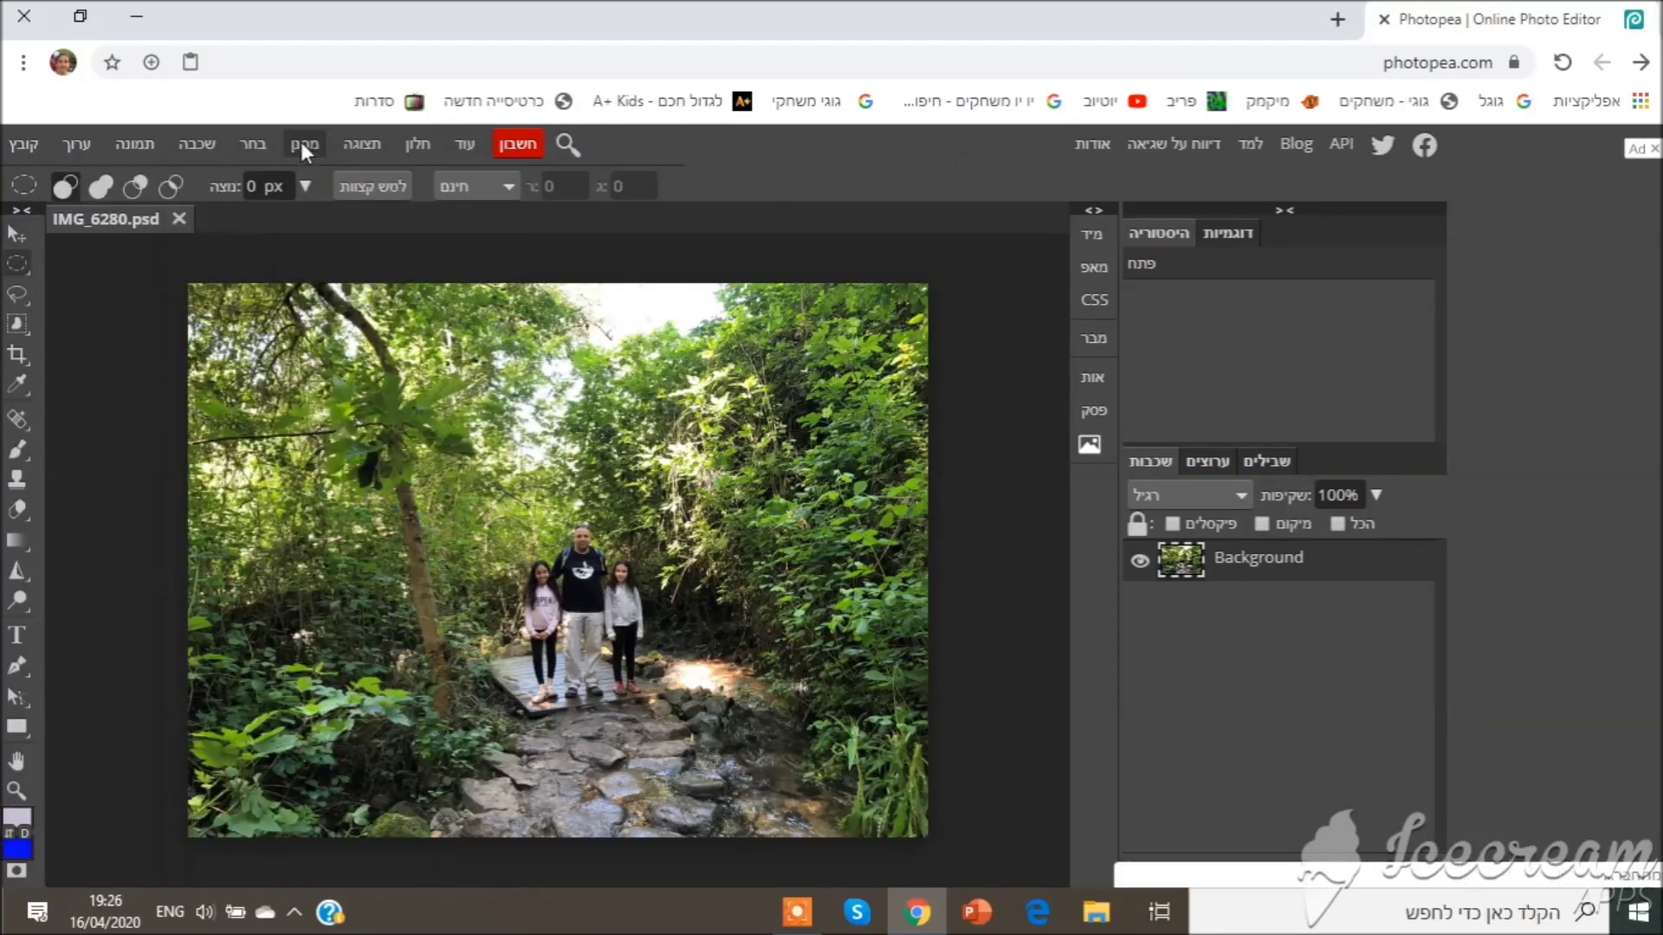
Step: Try the pointillize filter (הפוך לנקודות) on the photo with a 7 px cell size, reset it and discard the filter
click(300, 142)
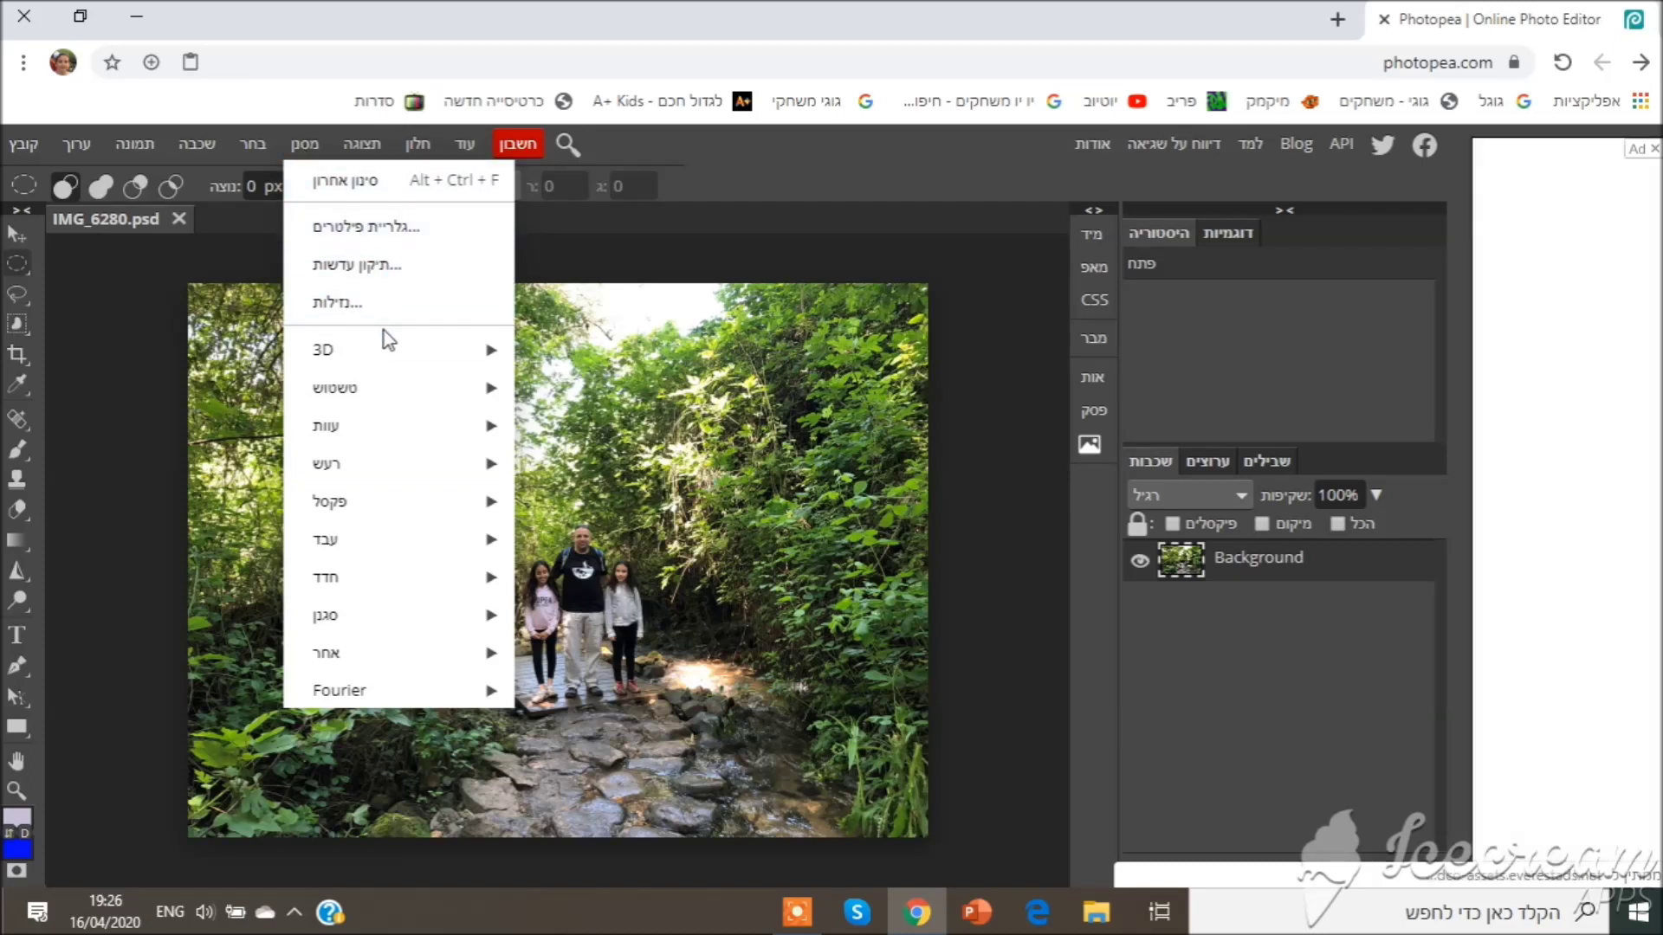
mouse_move(415, 392)
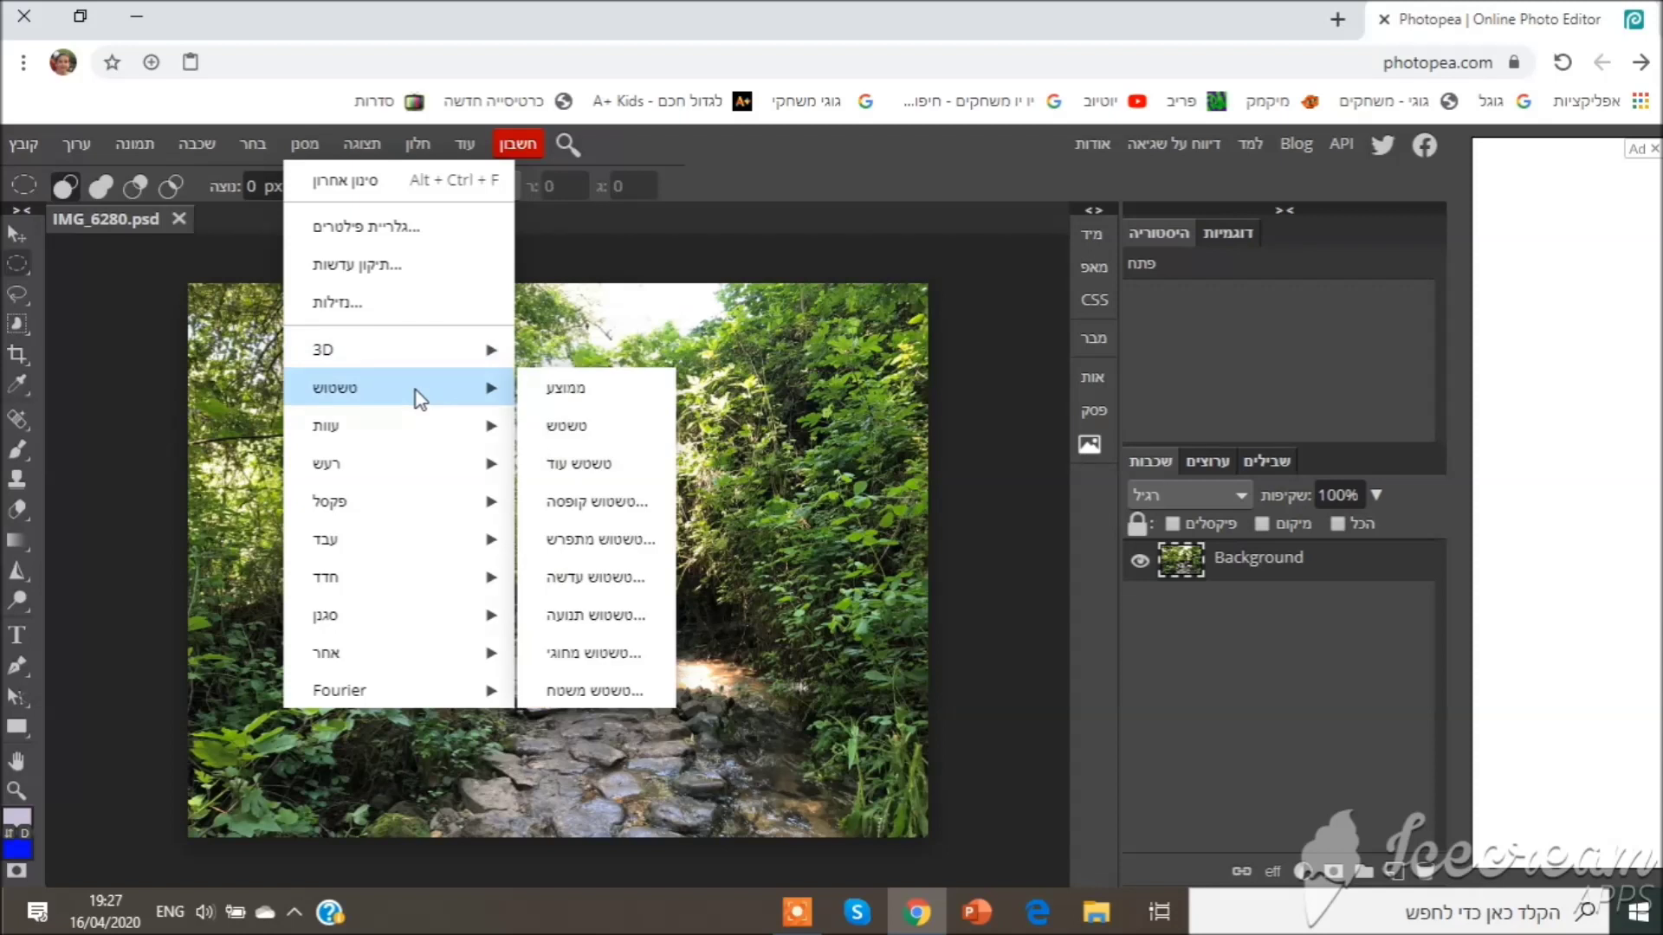
mouse_move(415, 427)
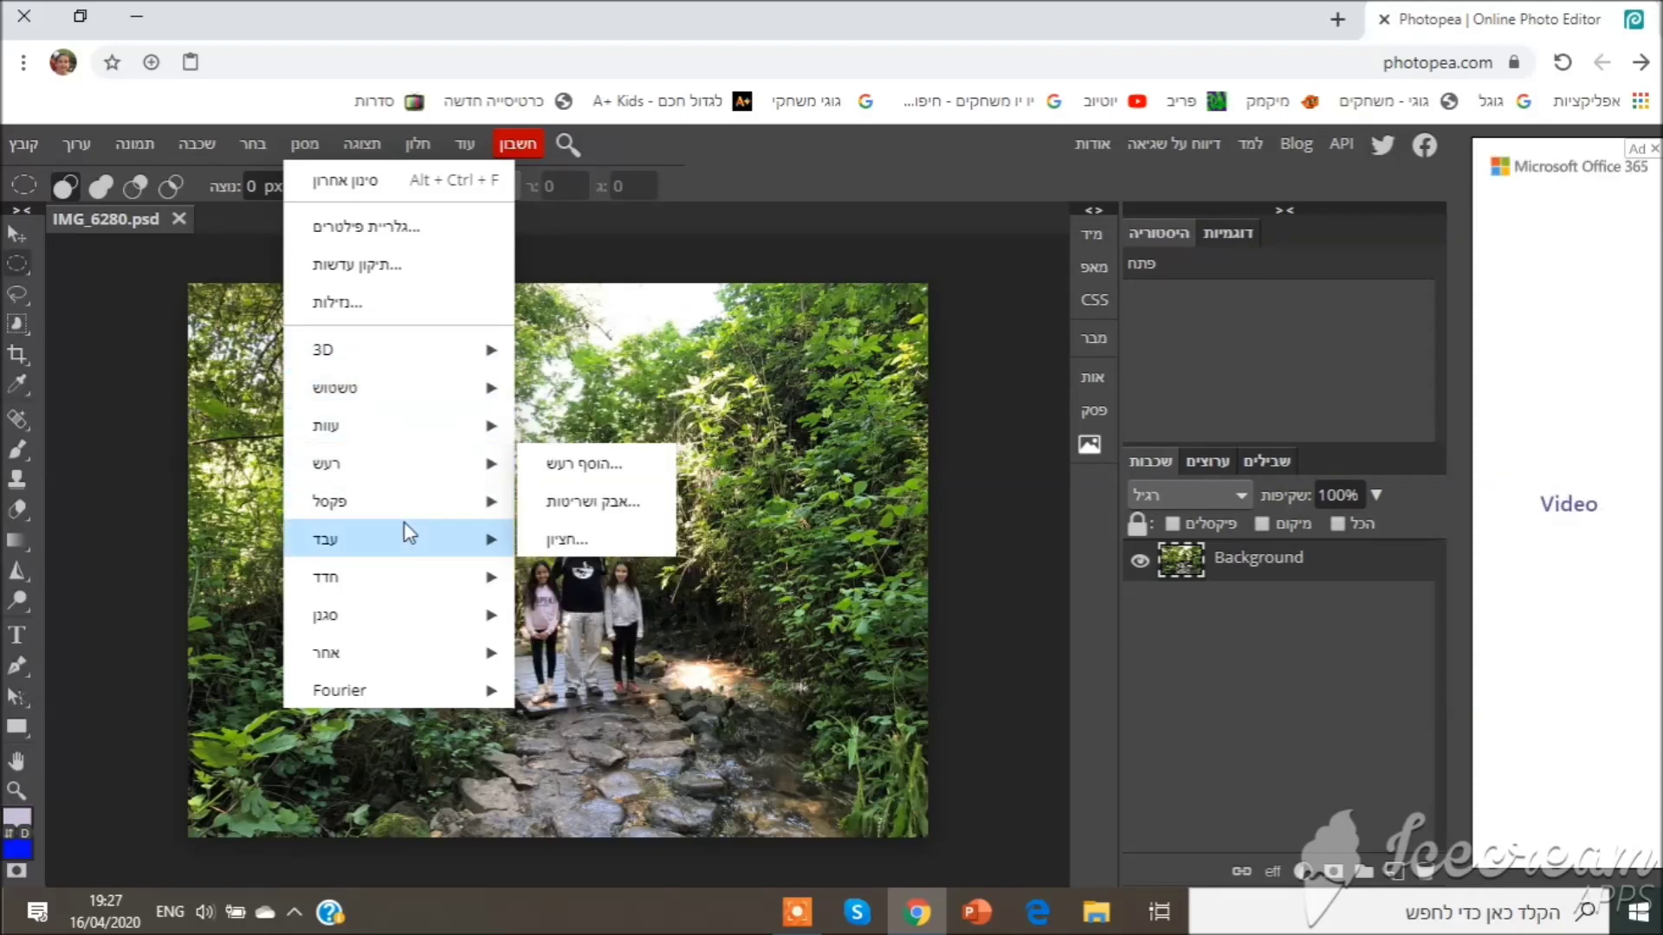
mouse_move(402, 506)
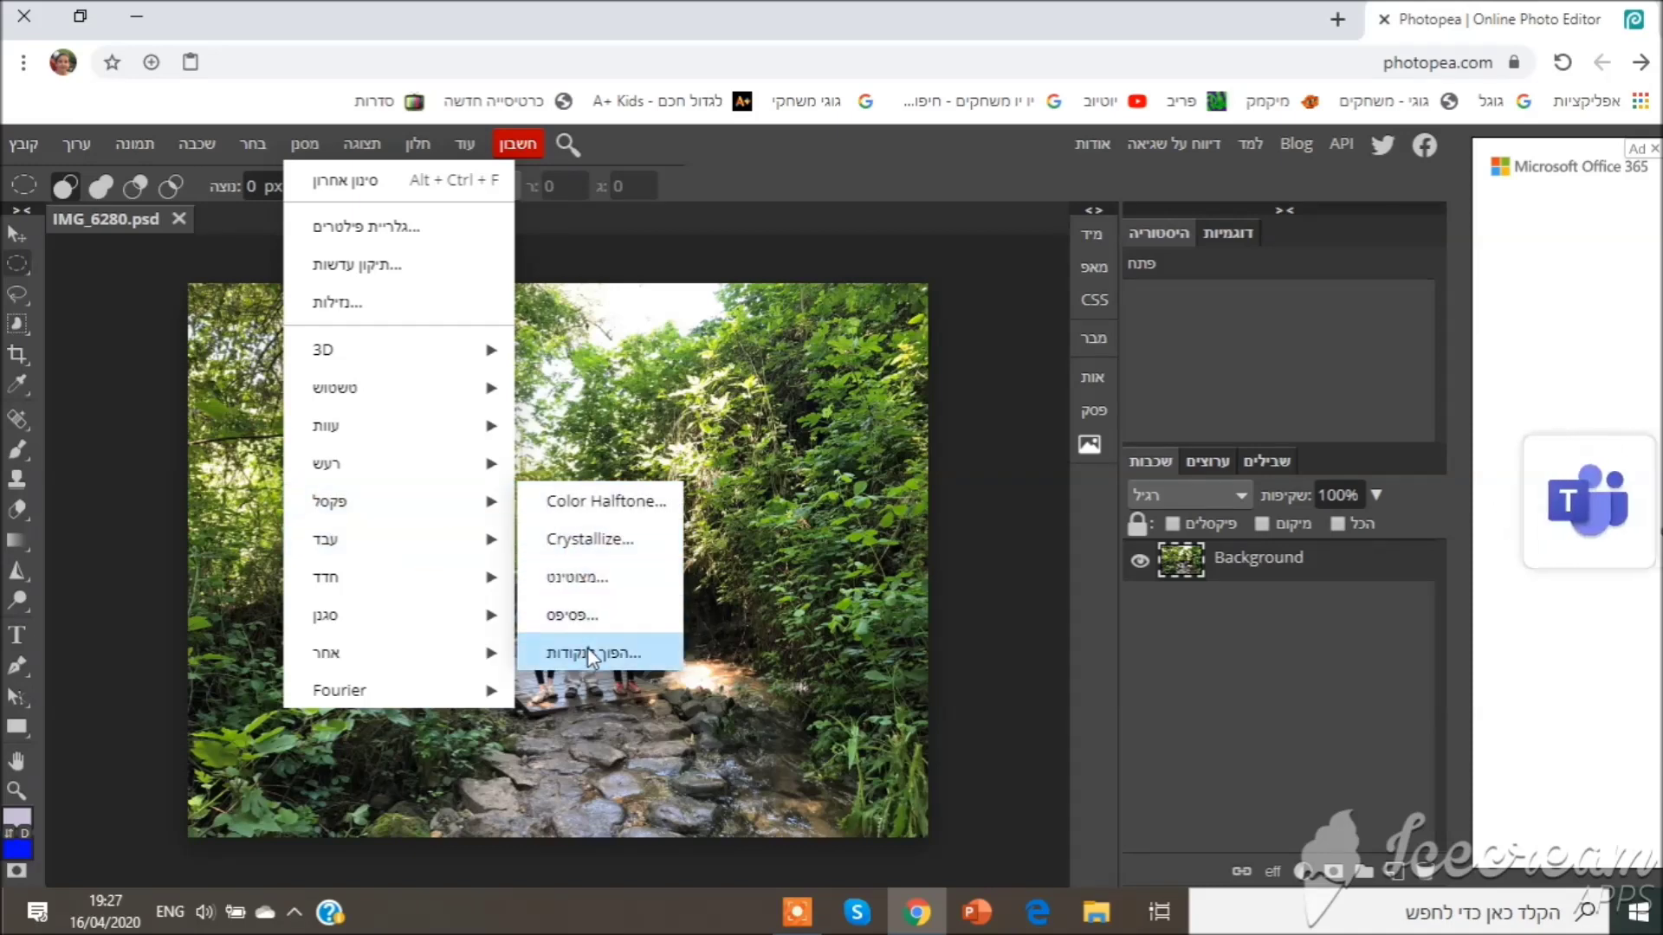
click(615, 663)
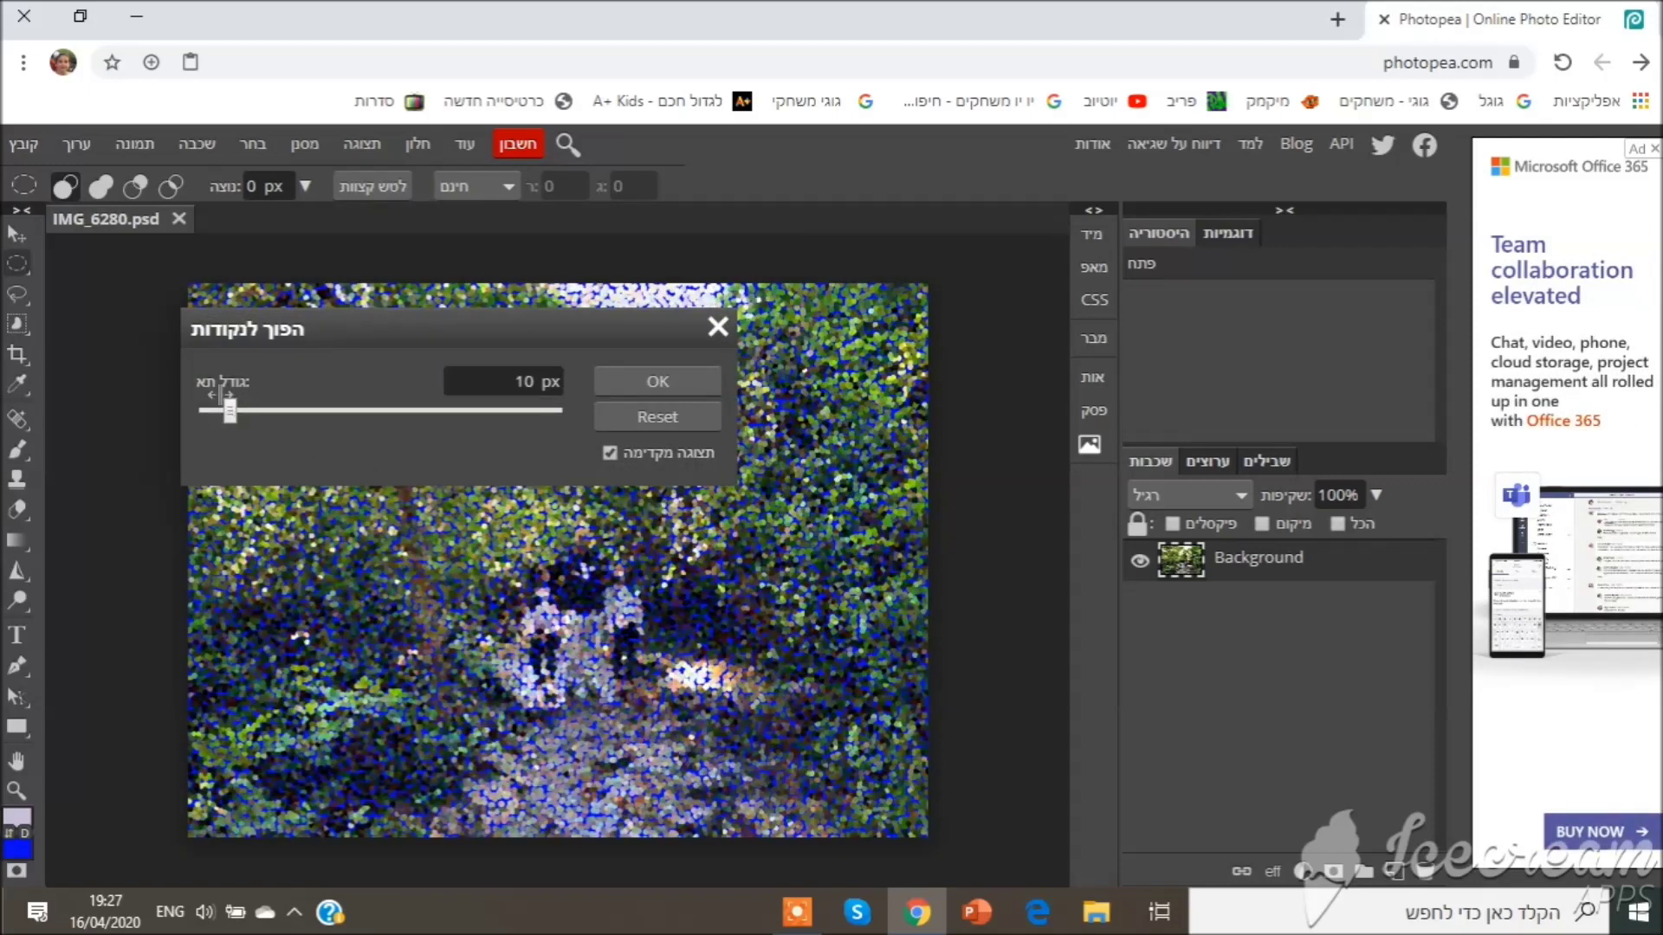
mouse_move(231, 407)
mouse_down()
mouse_move(336, 417)
mouse_move(159, 408)
mouse_move(220, 419)
mouse_up()
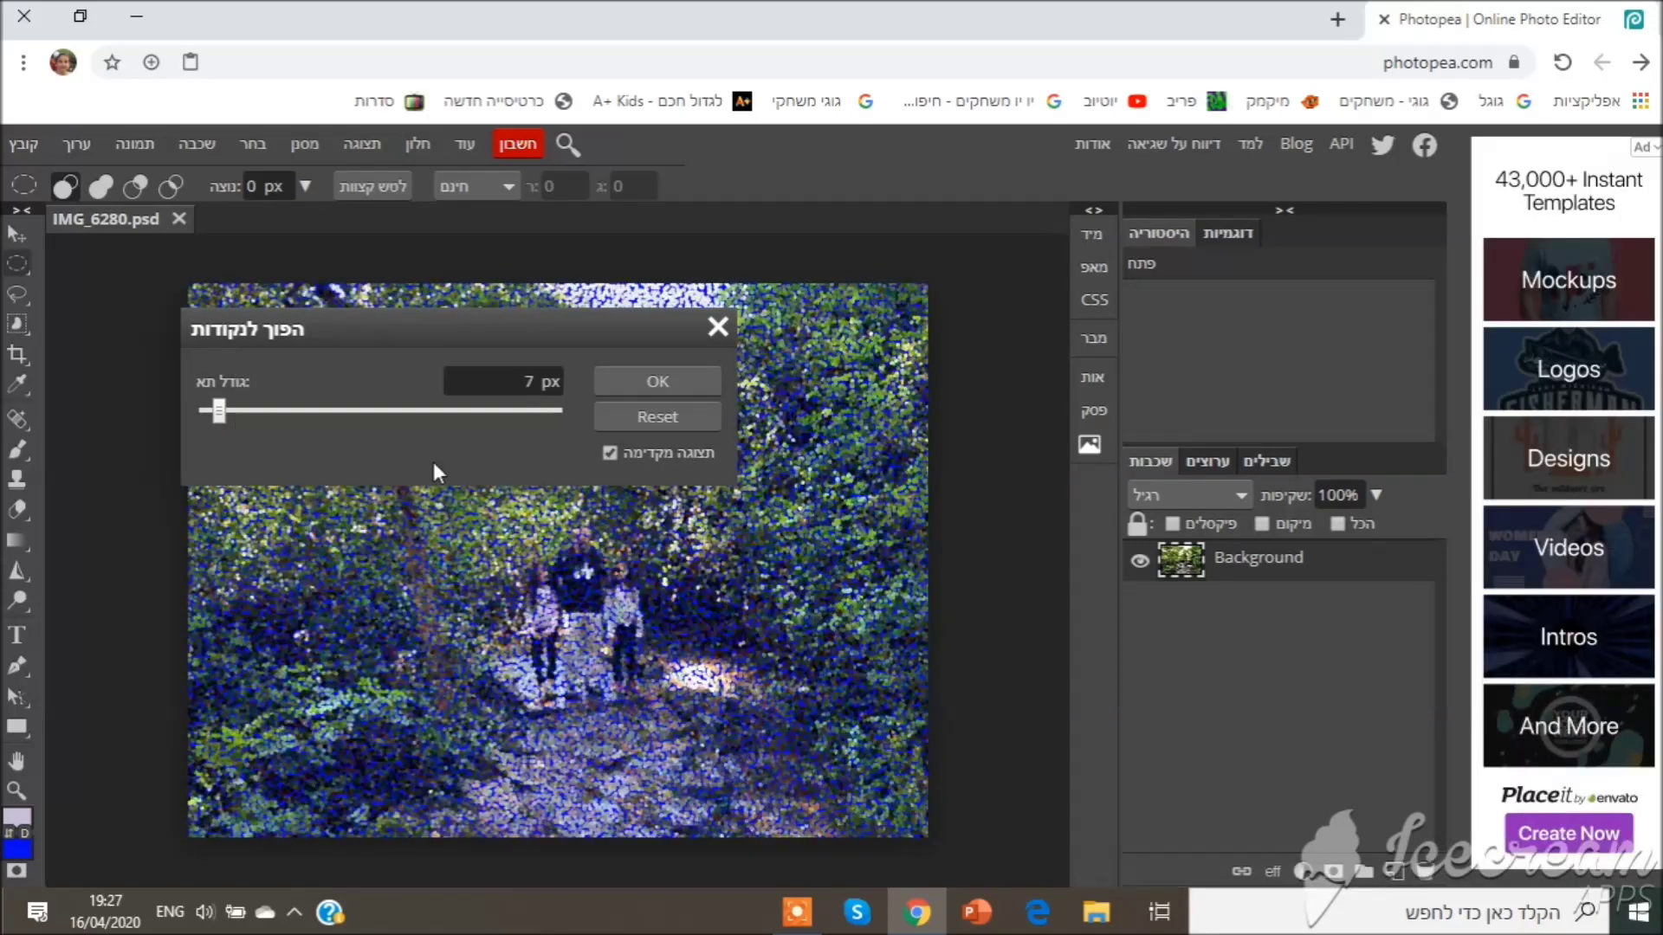
click(648, 413)
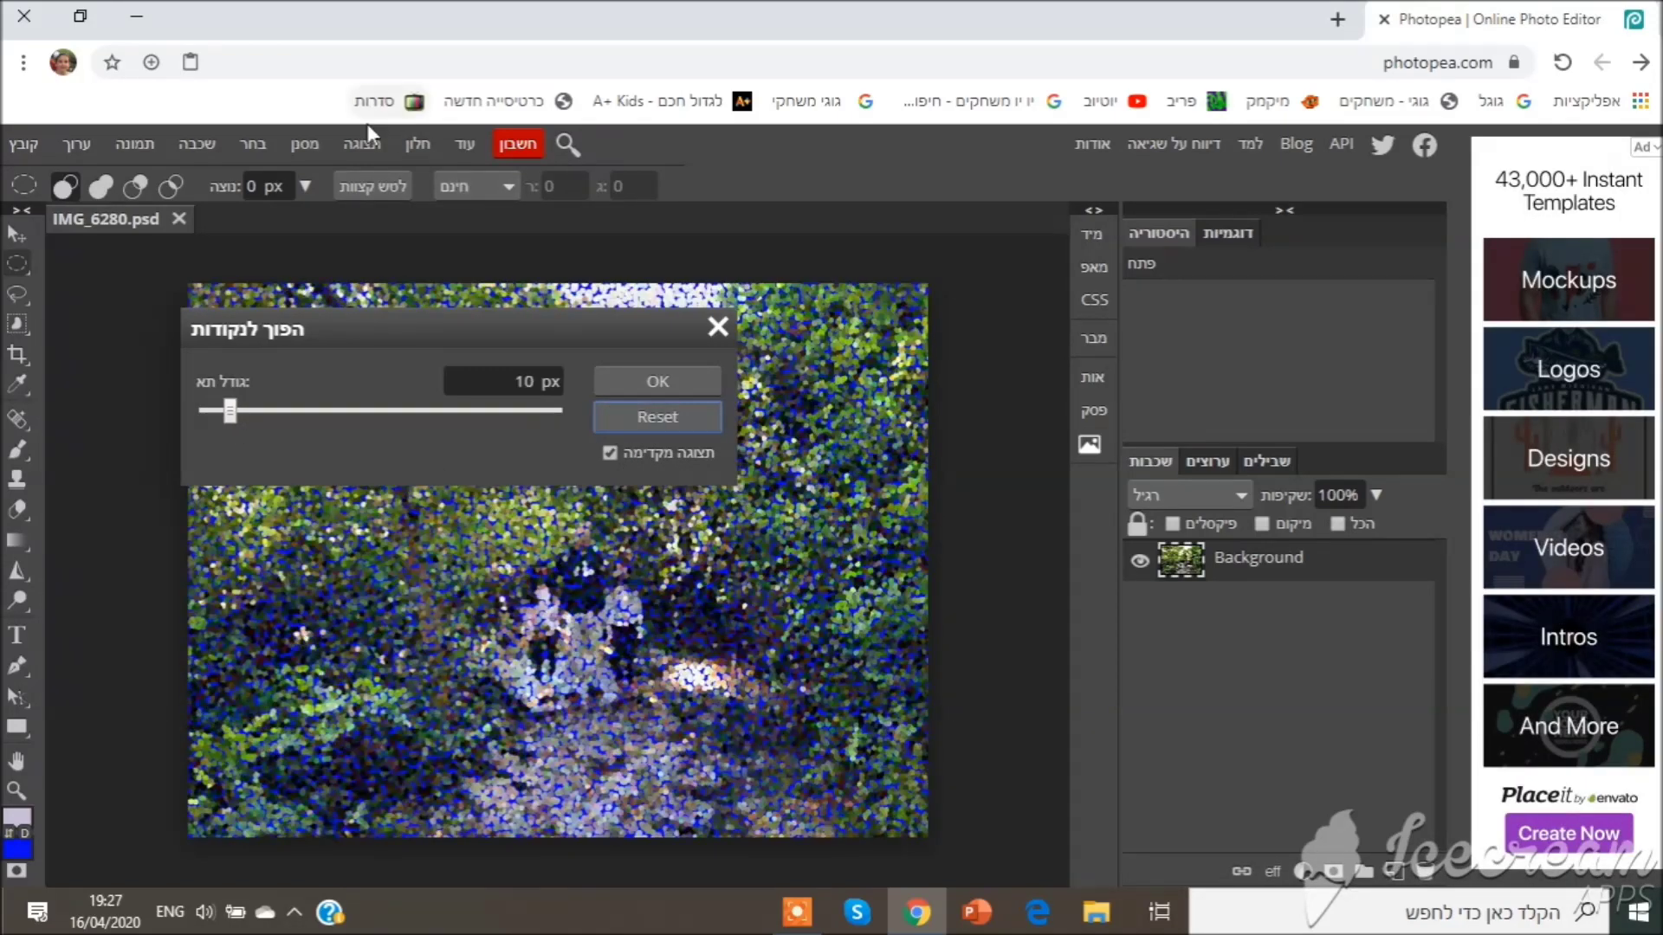
click(718, 326)
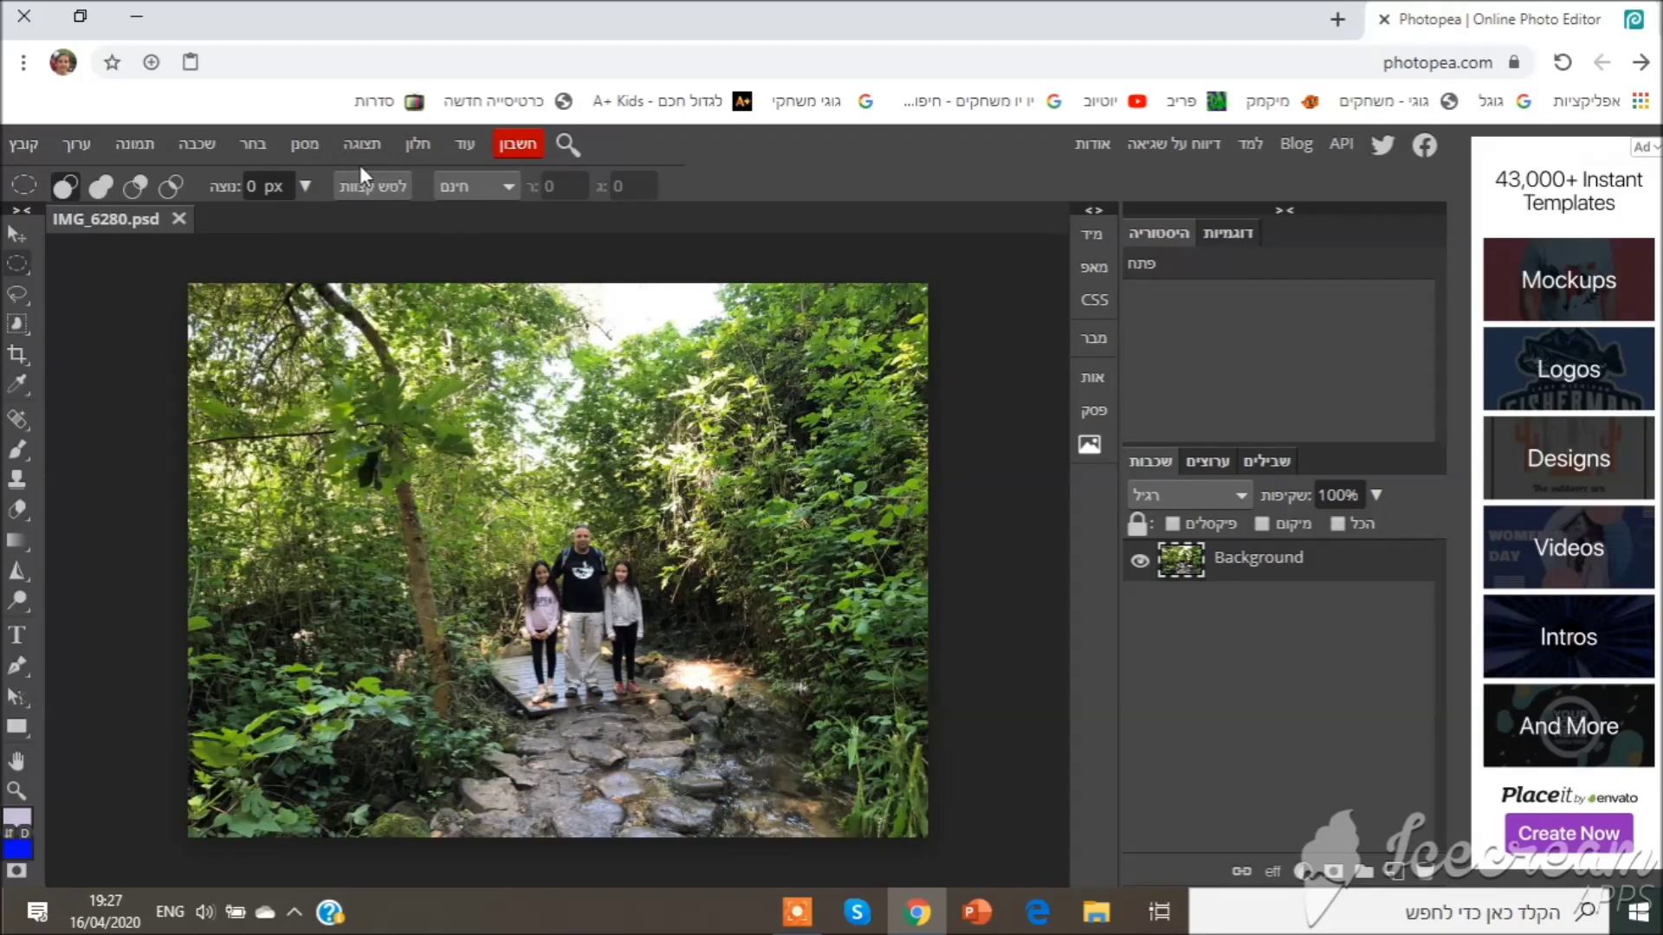
Step: Try the wave distortion (גל) on the photo with 1 generator, minimum length 26 and maximum length 280, and undo it
click(305, 144)
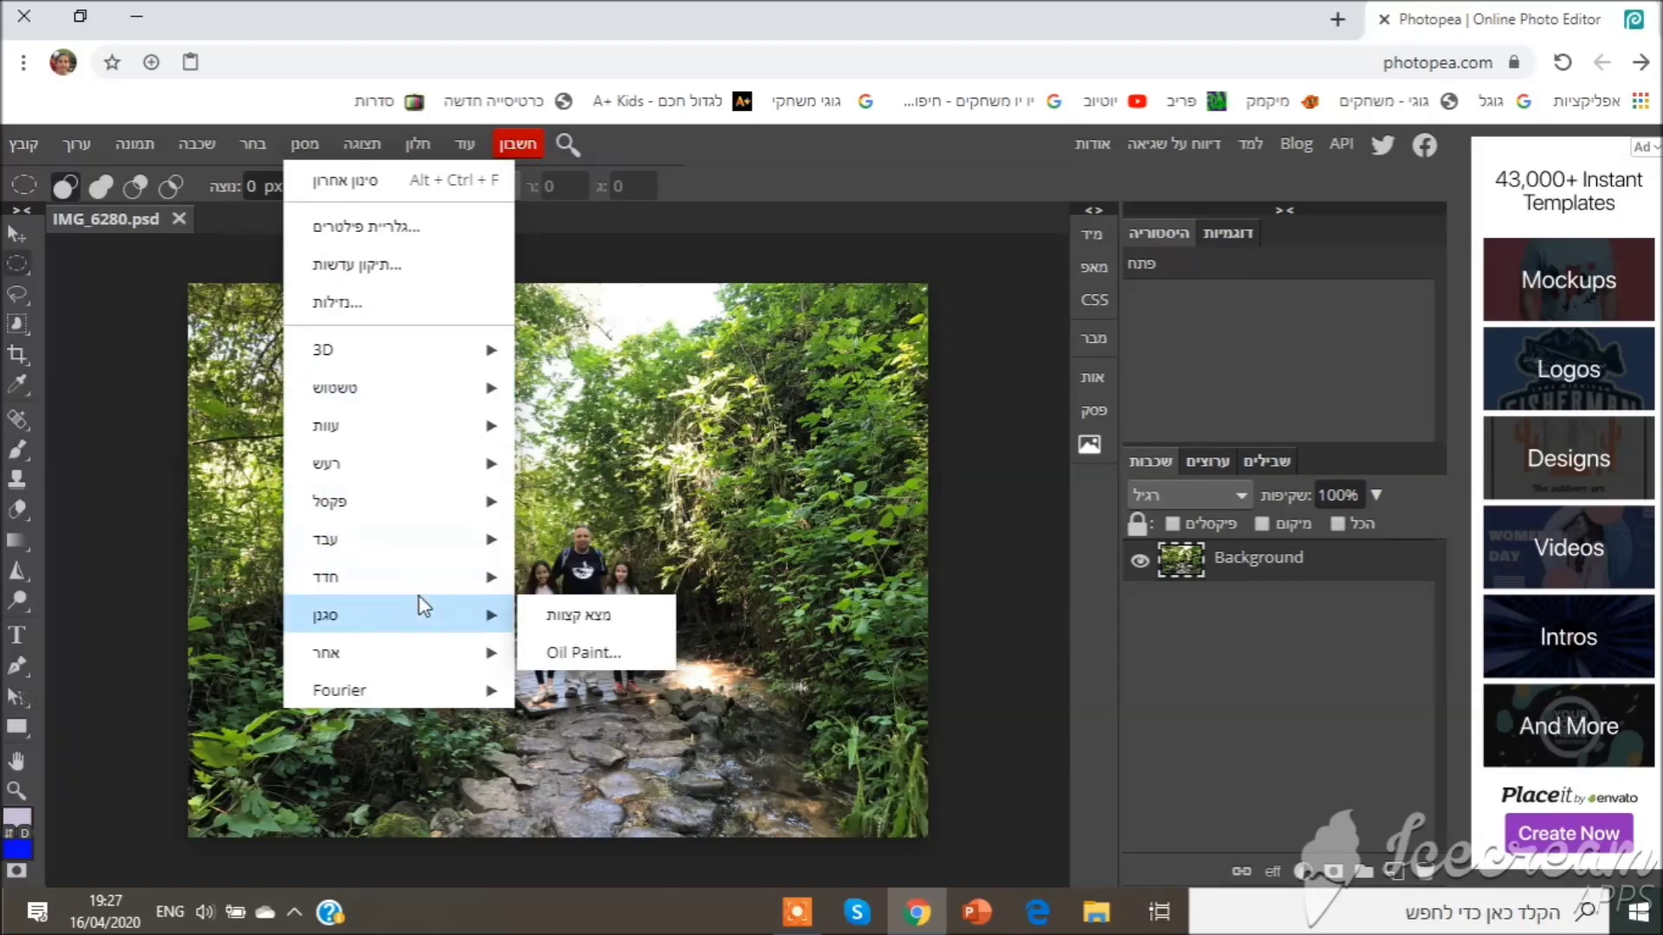
mouse_move(476, 395)
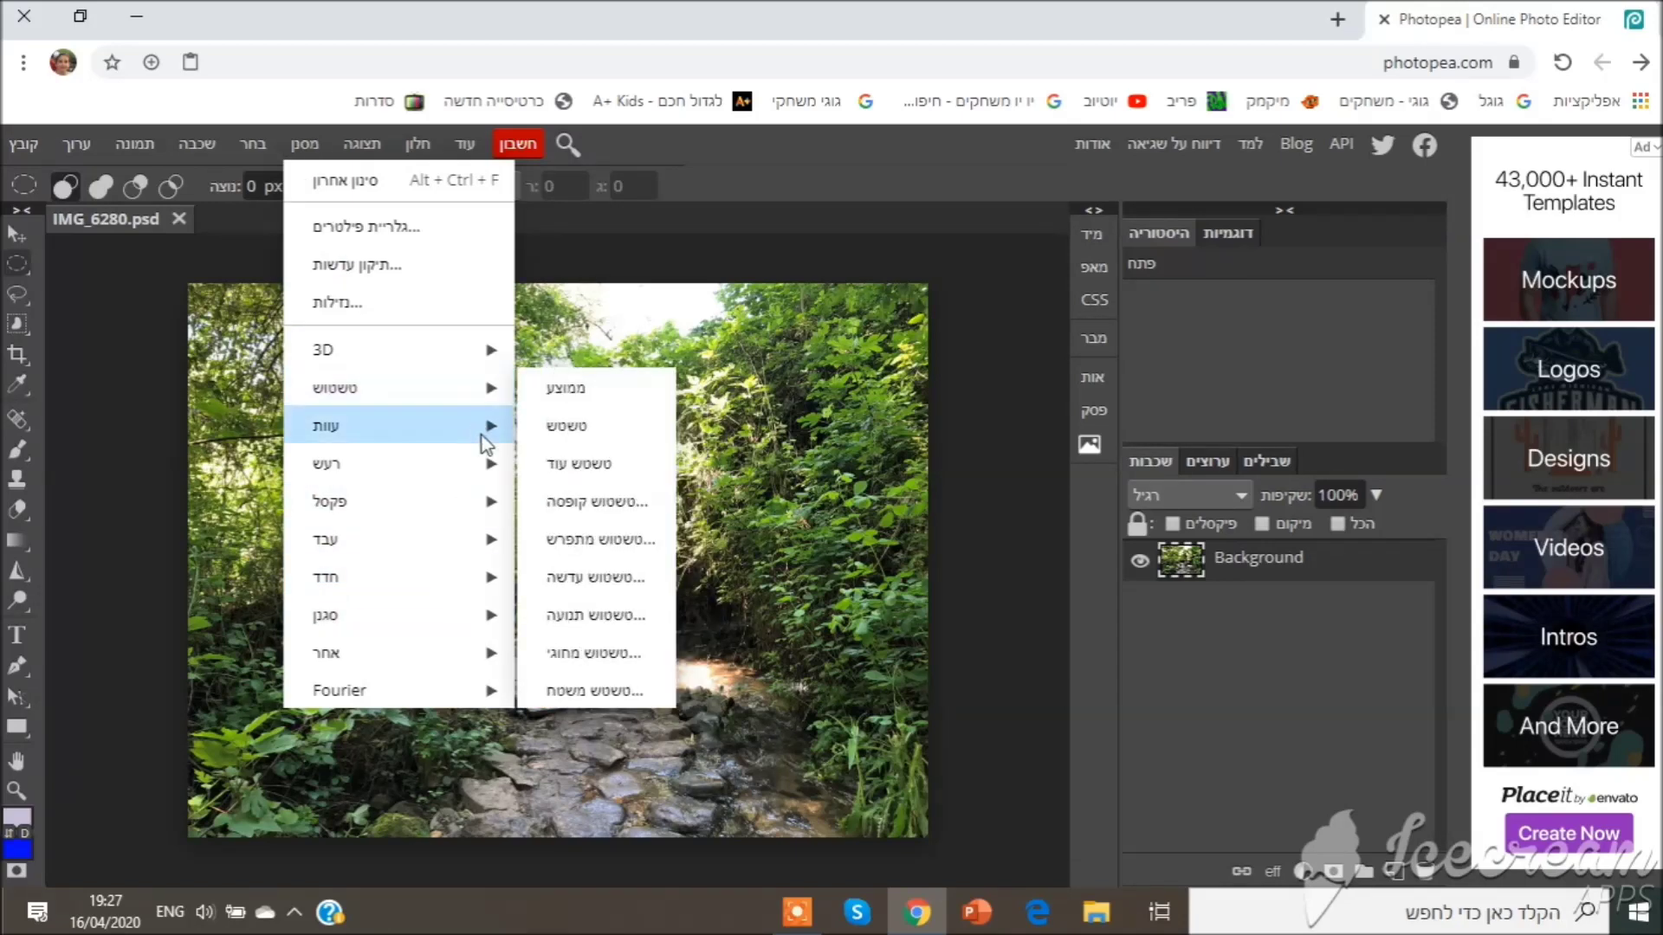
mouse_move(481, 433)
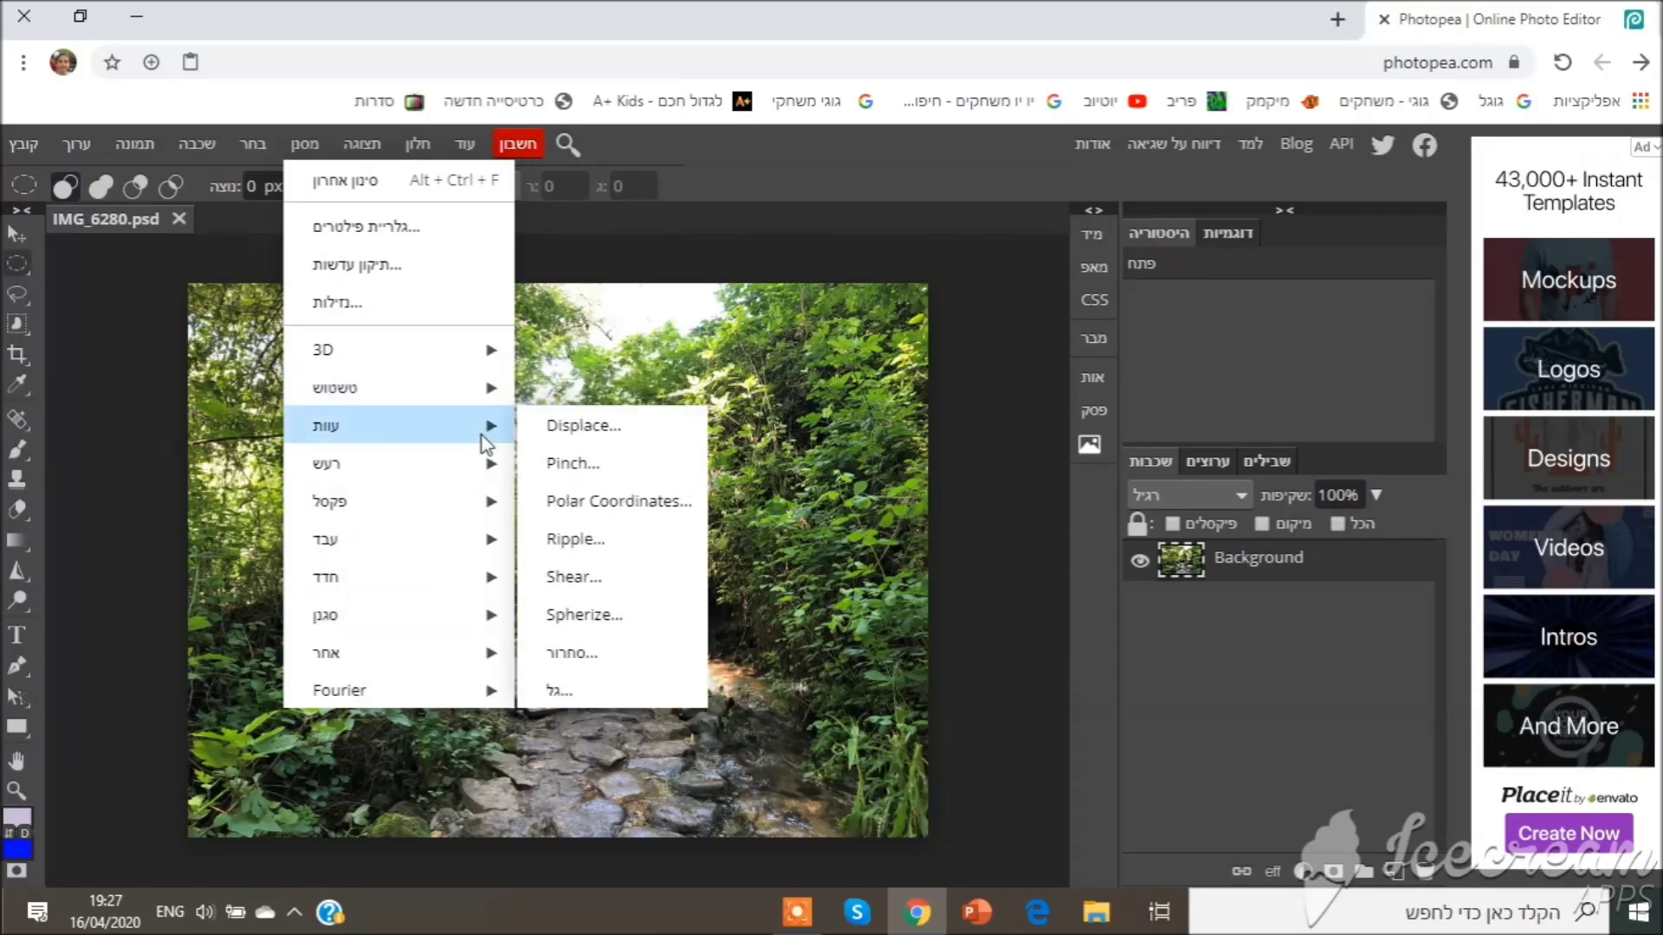
click(553, 691)
drag(199, 410, 258, 410)
drag(252, 409, 195, 408)
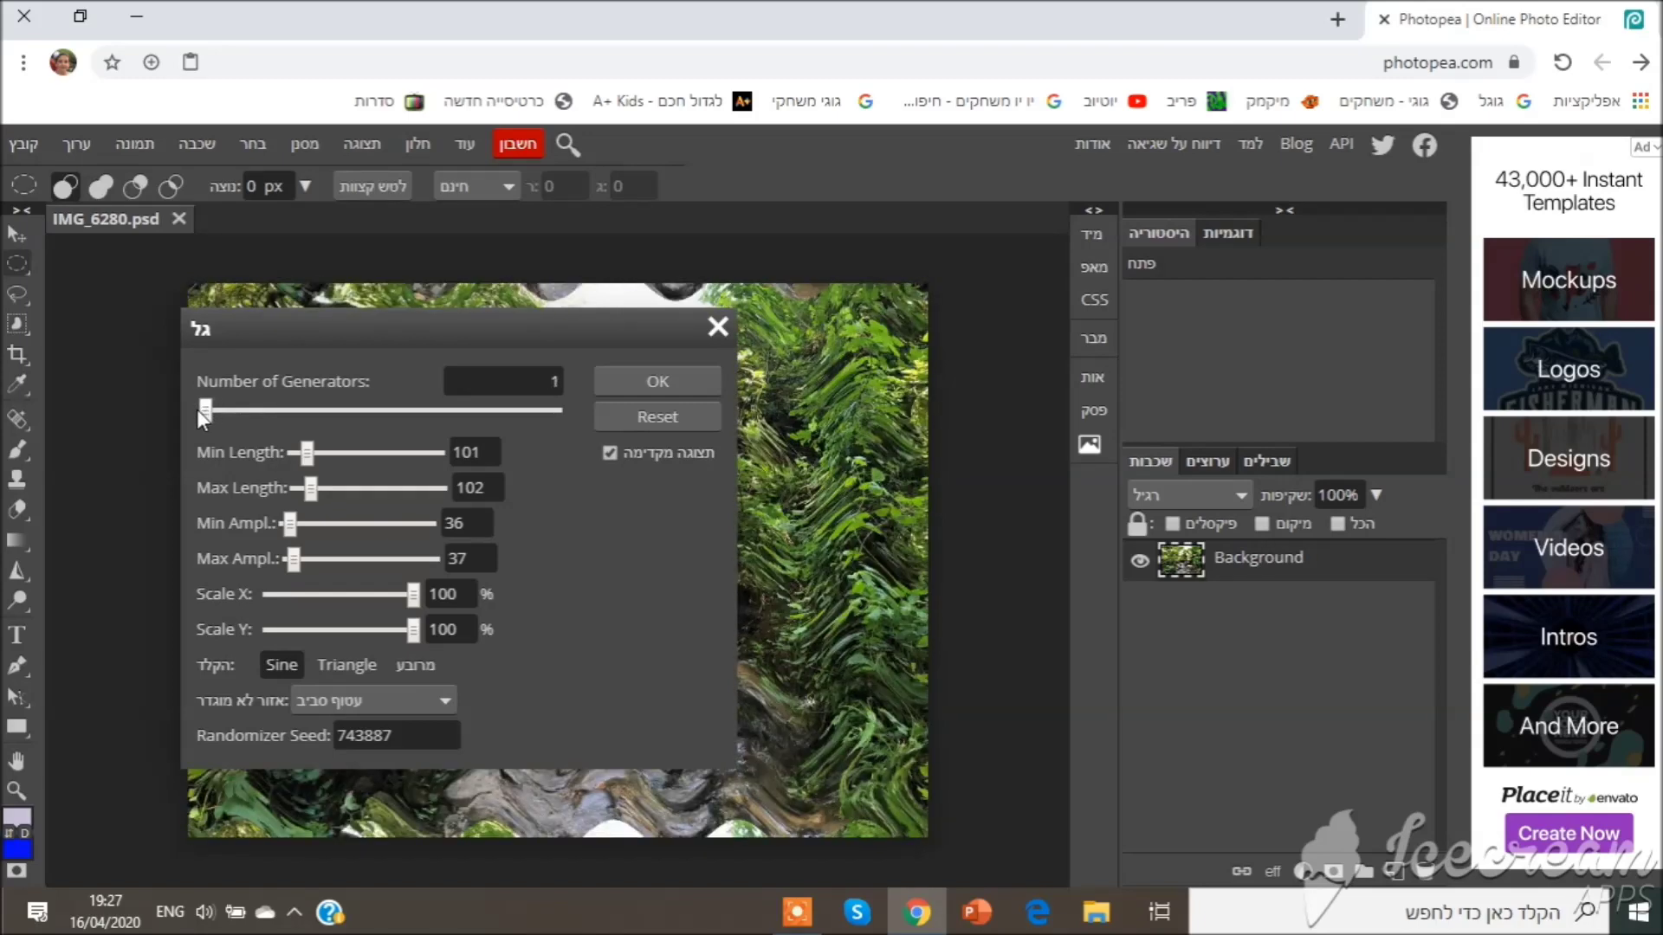
drag(308, 458, 334, 459)
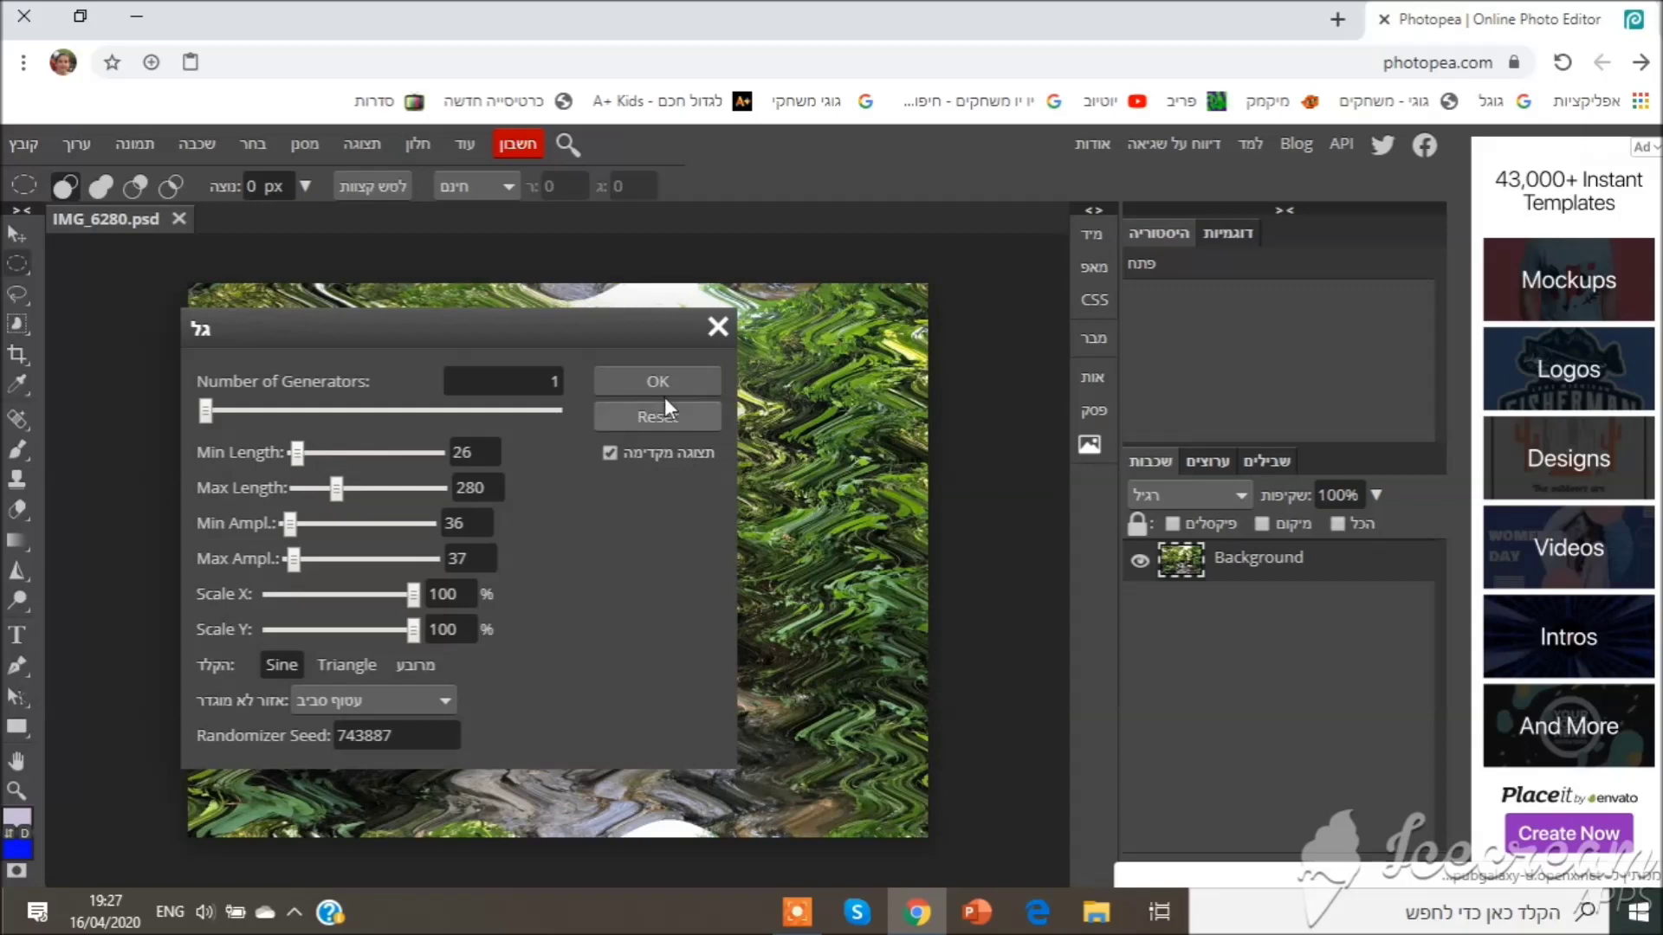
click(665, 382)
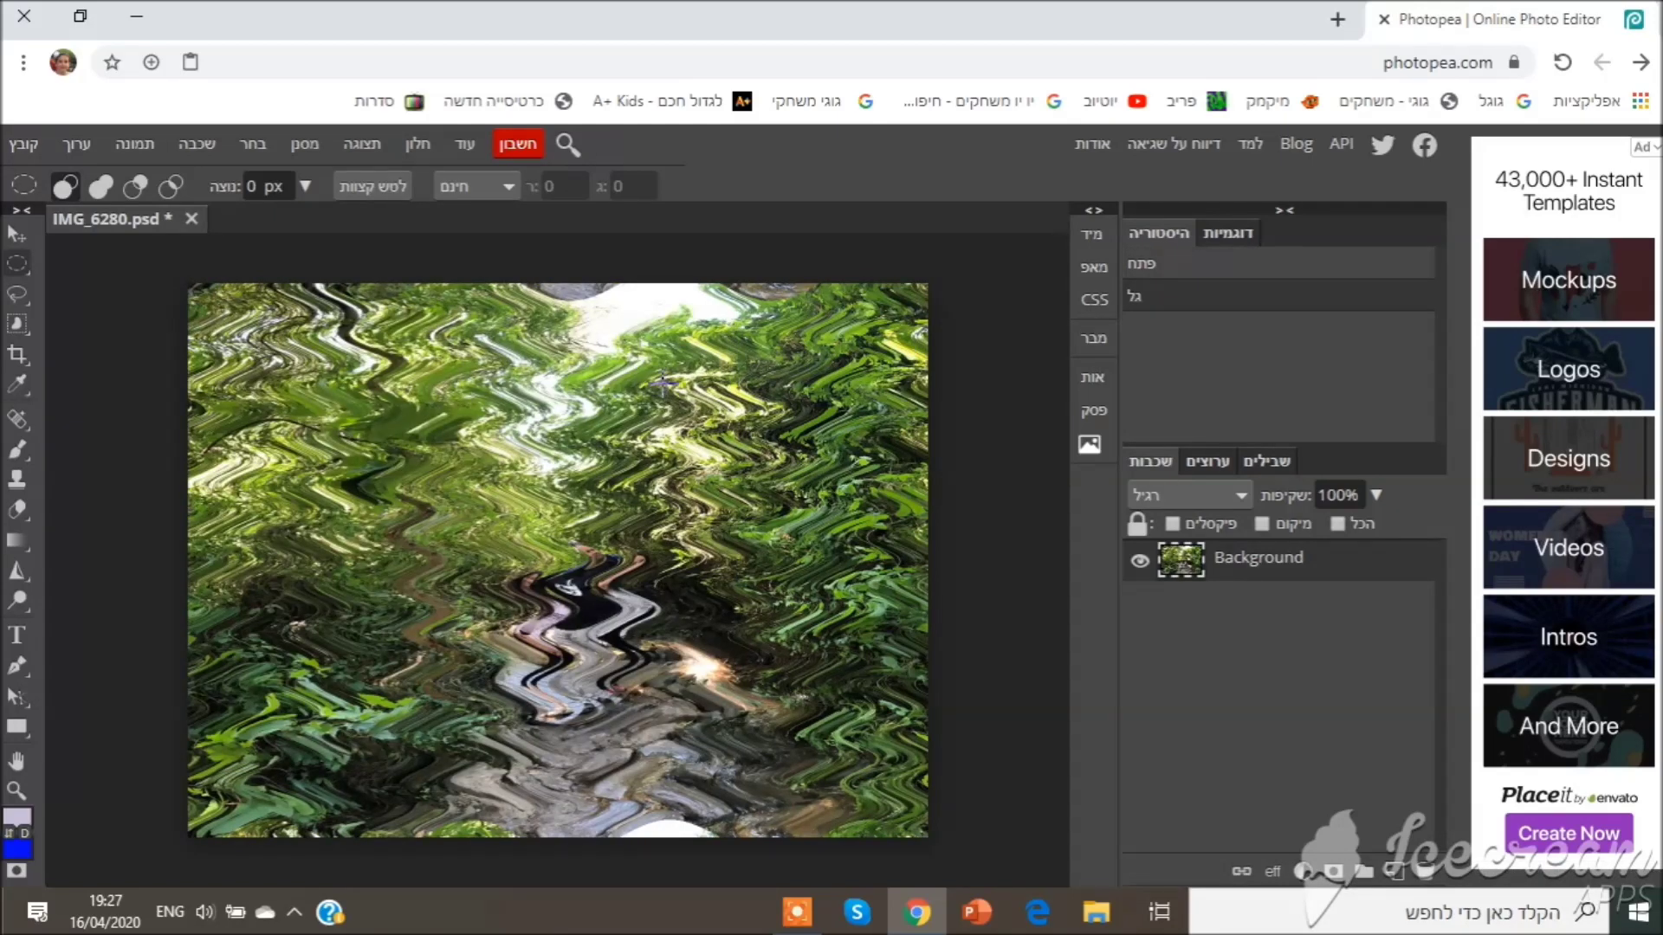
key(ctrl+z)
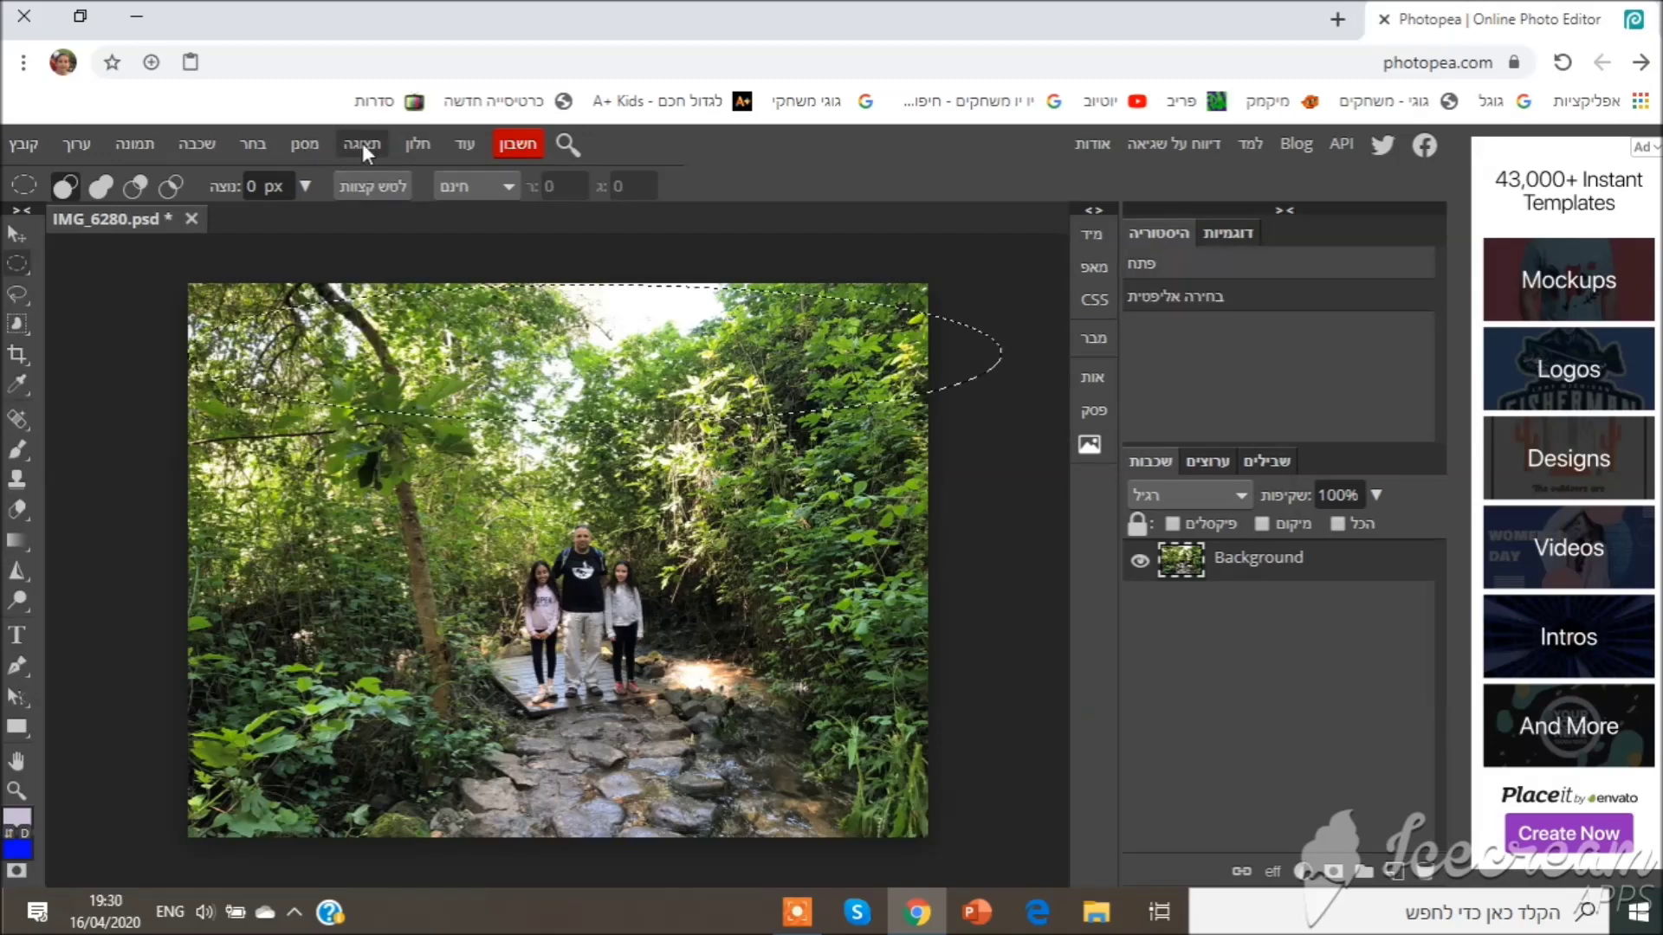
Step: Show the rulers (סרגלים) around the photo and hide them again, and clear the elliptical selection
click(362, 143)
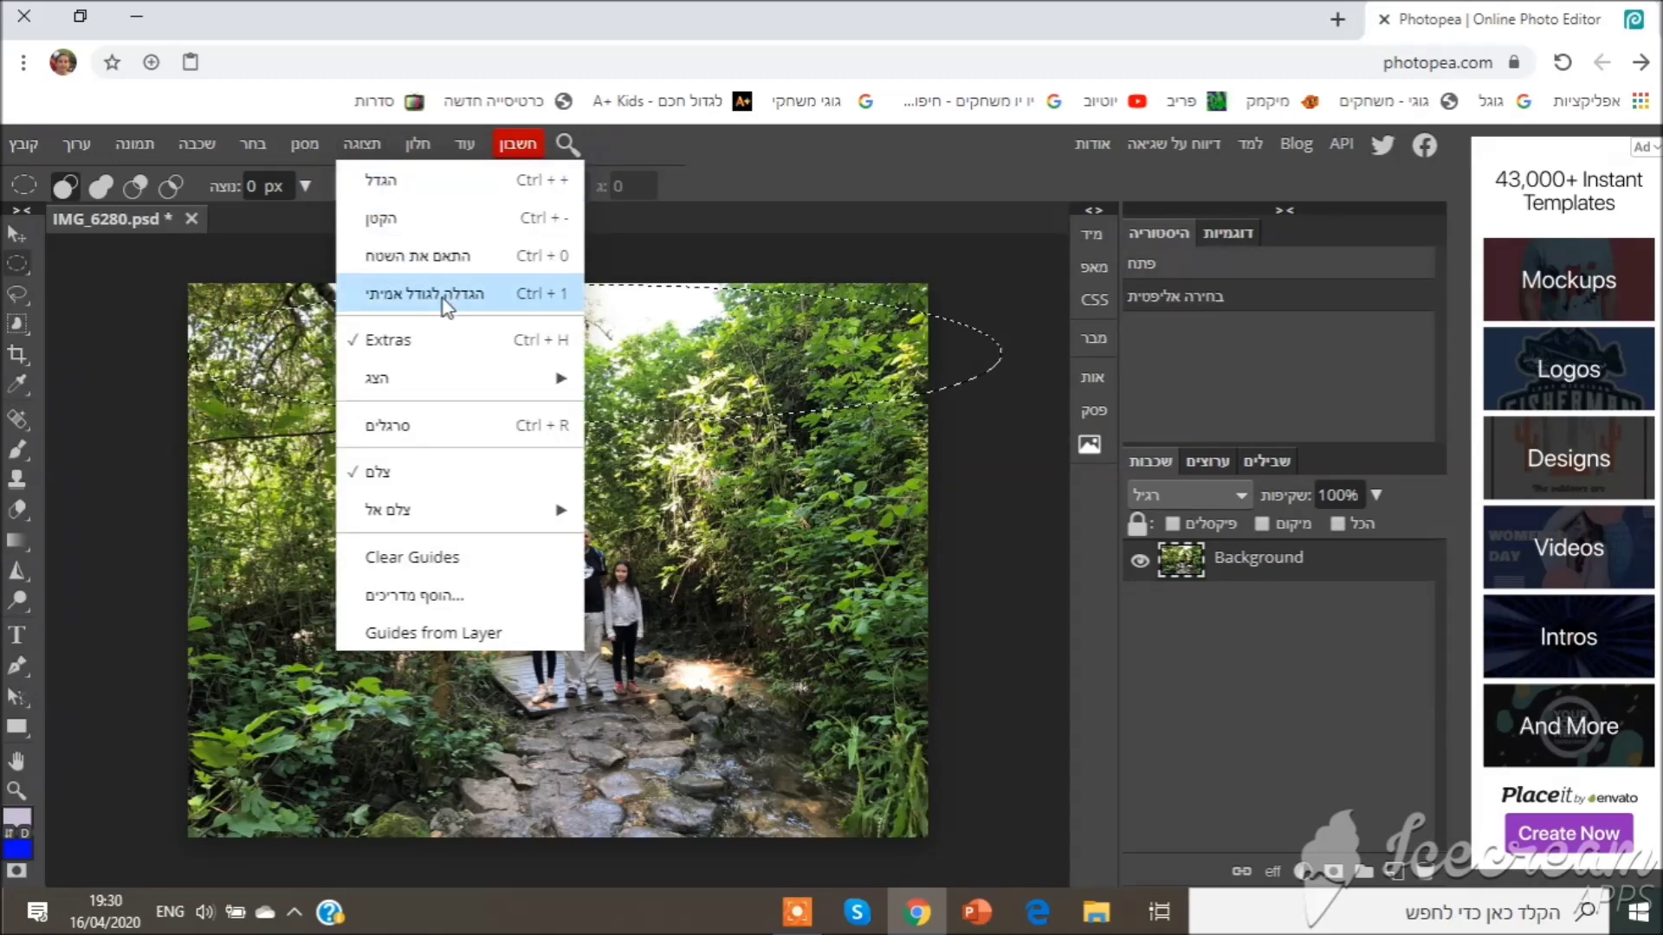
click(402, 425)
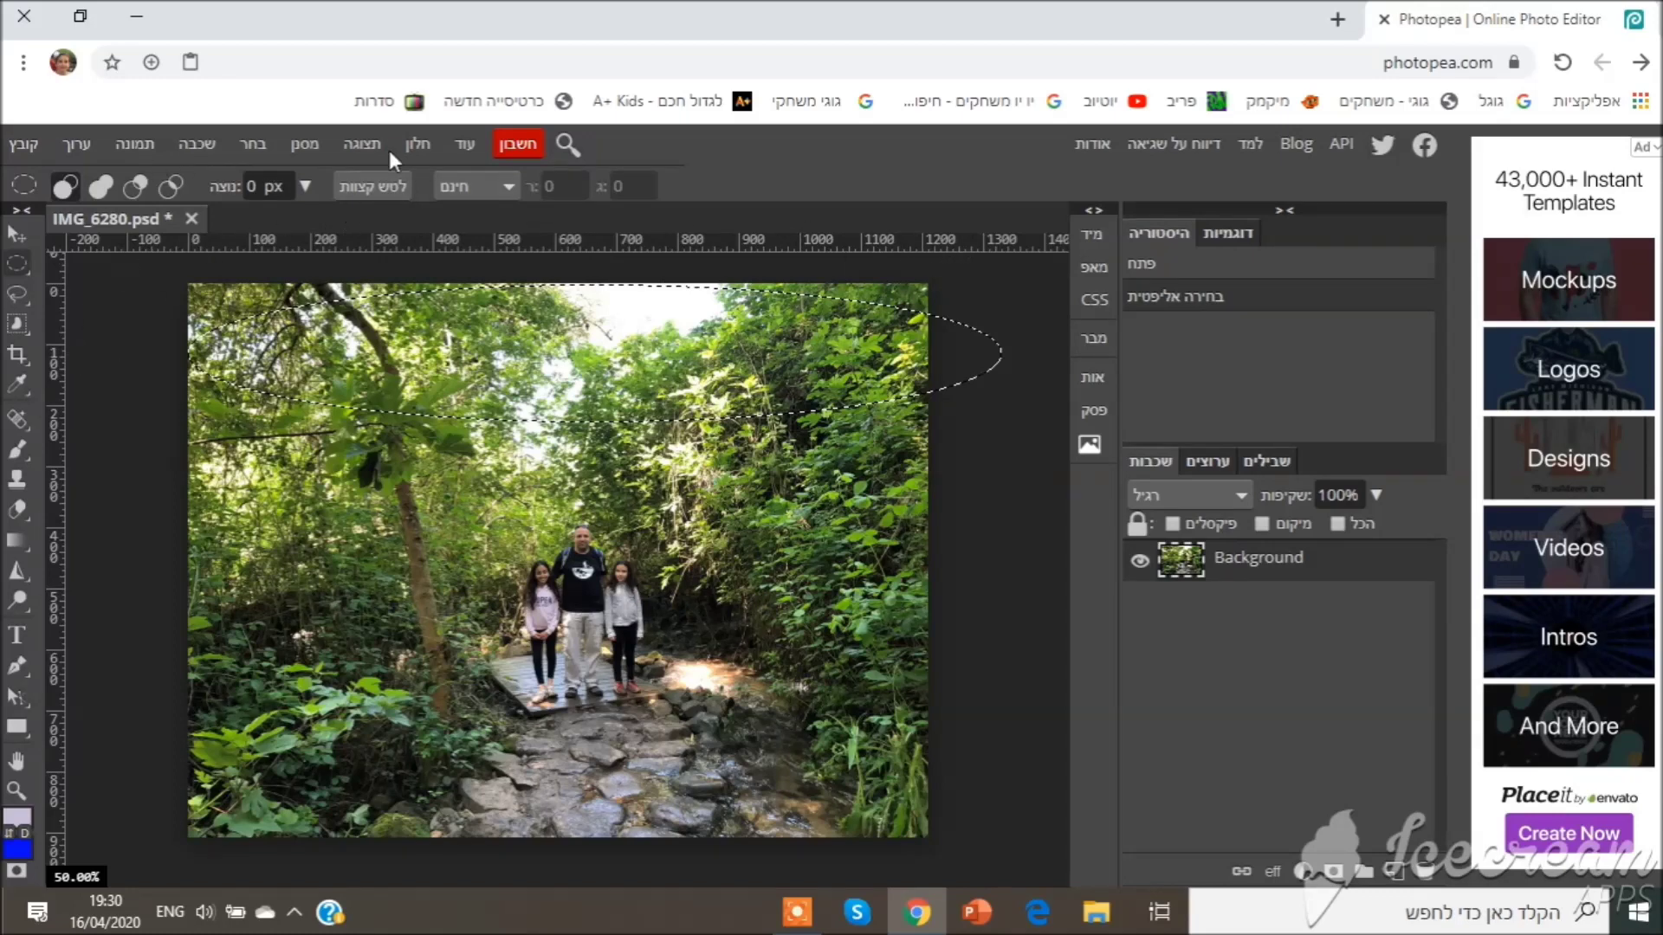
click(362, 143)
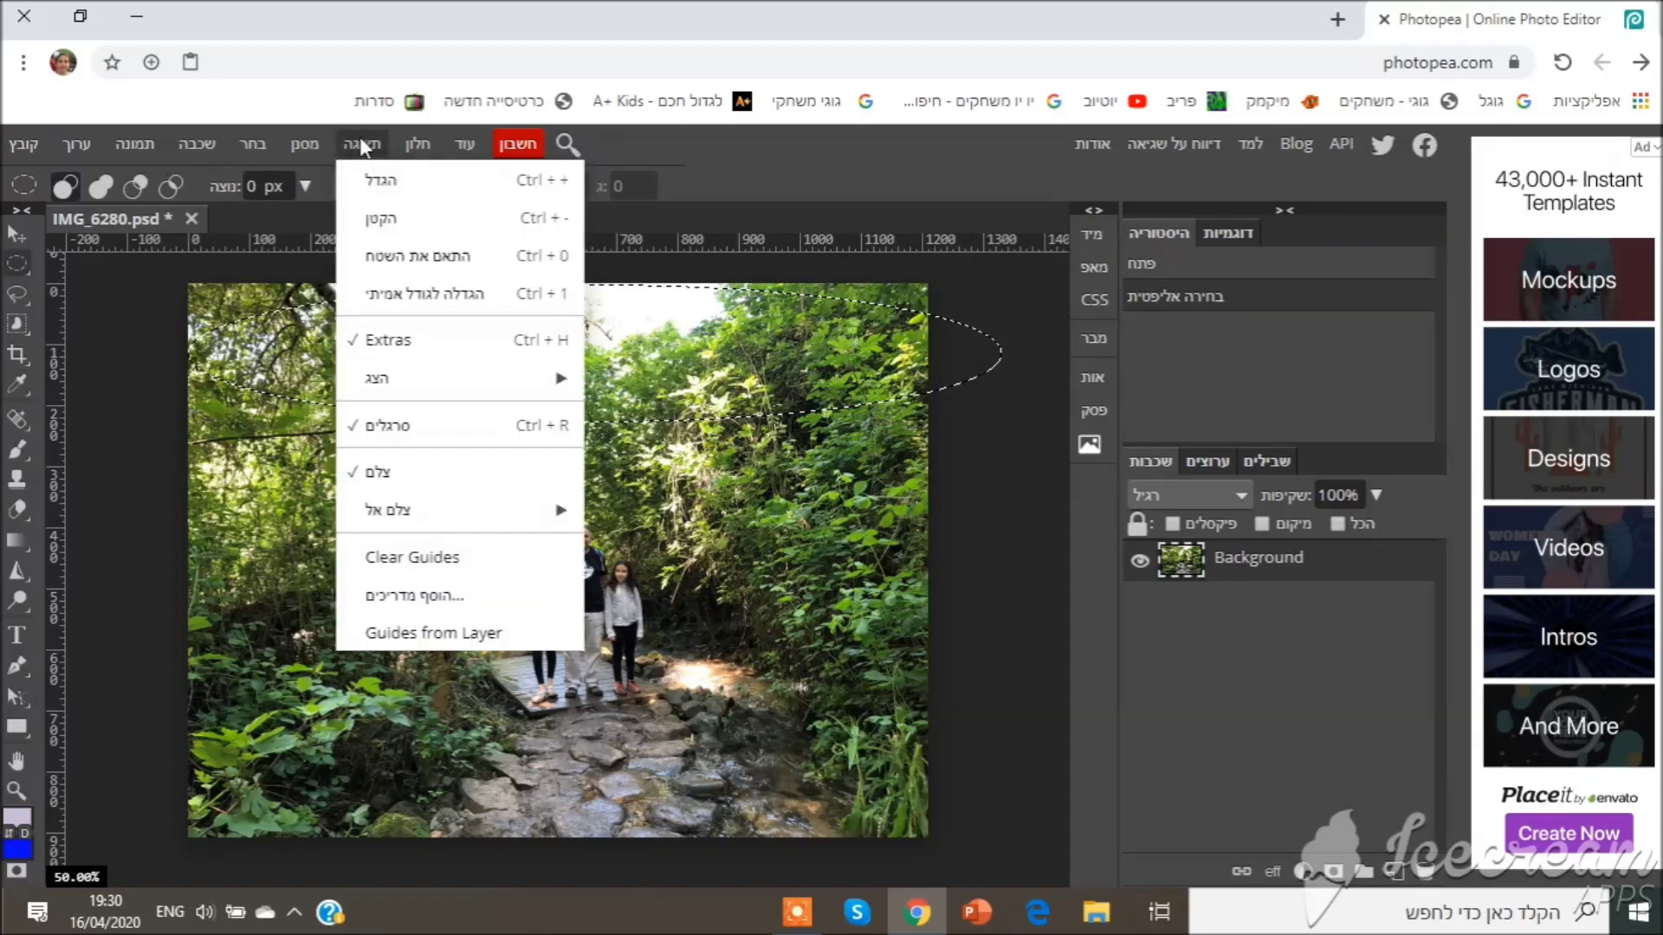
click(429, 433)
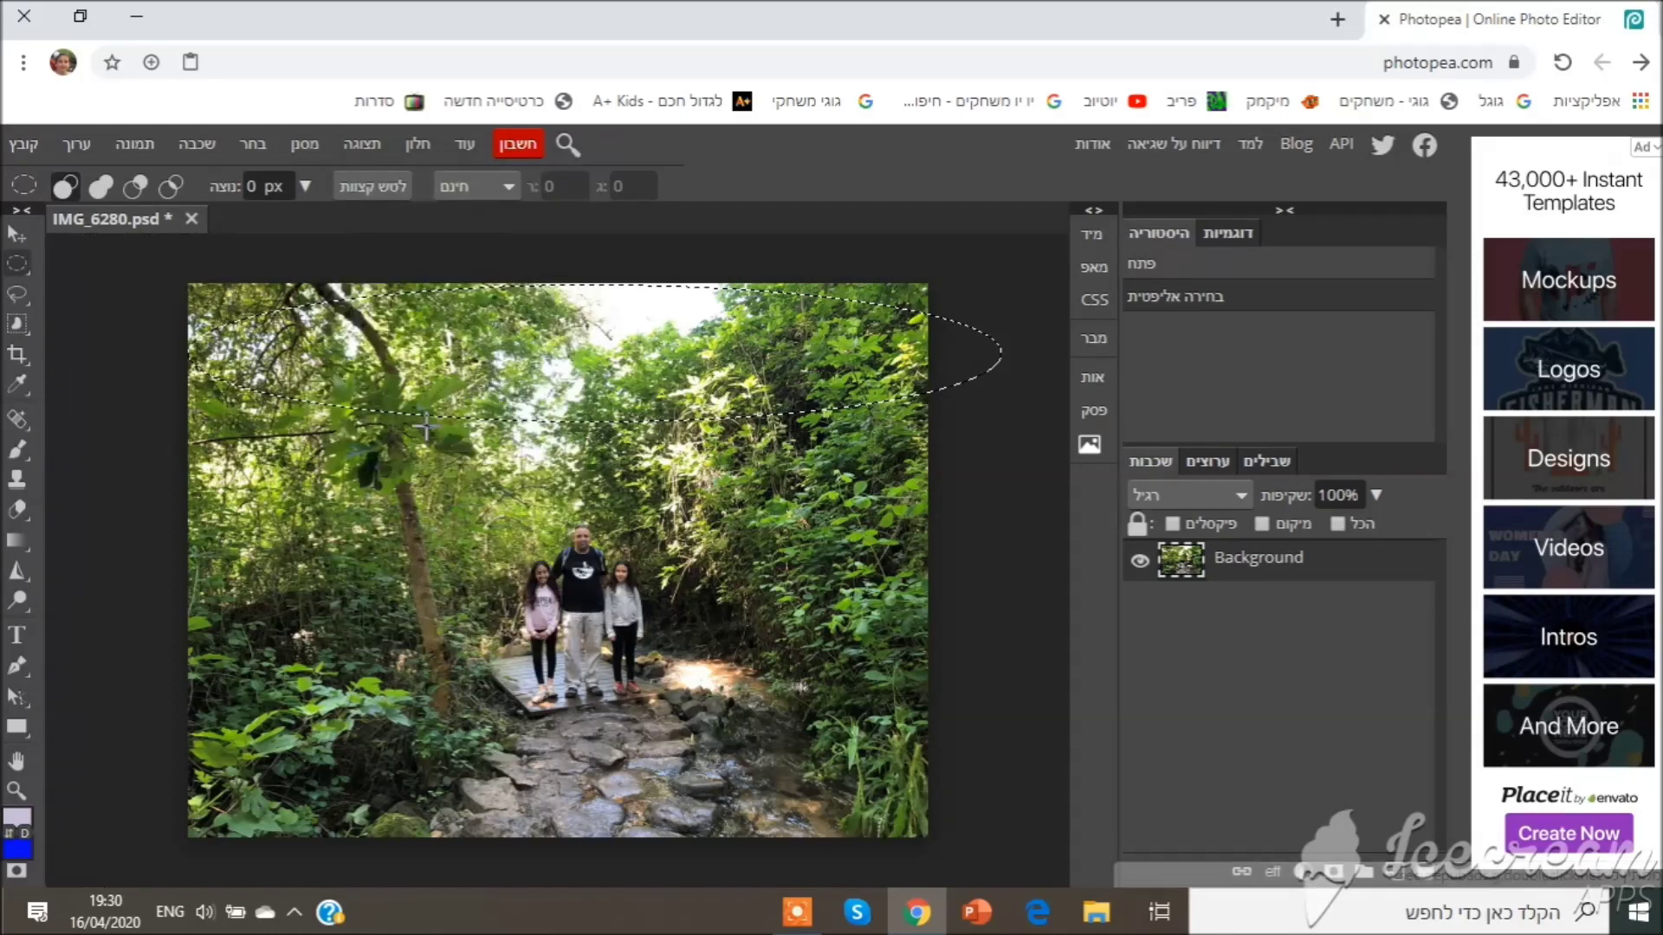
click(778, 237)
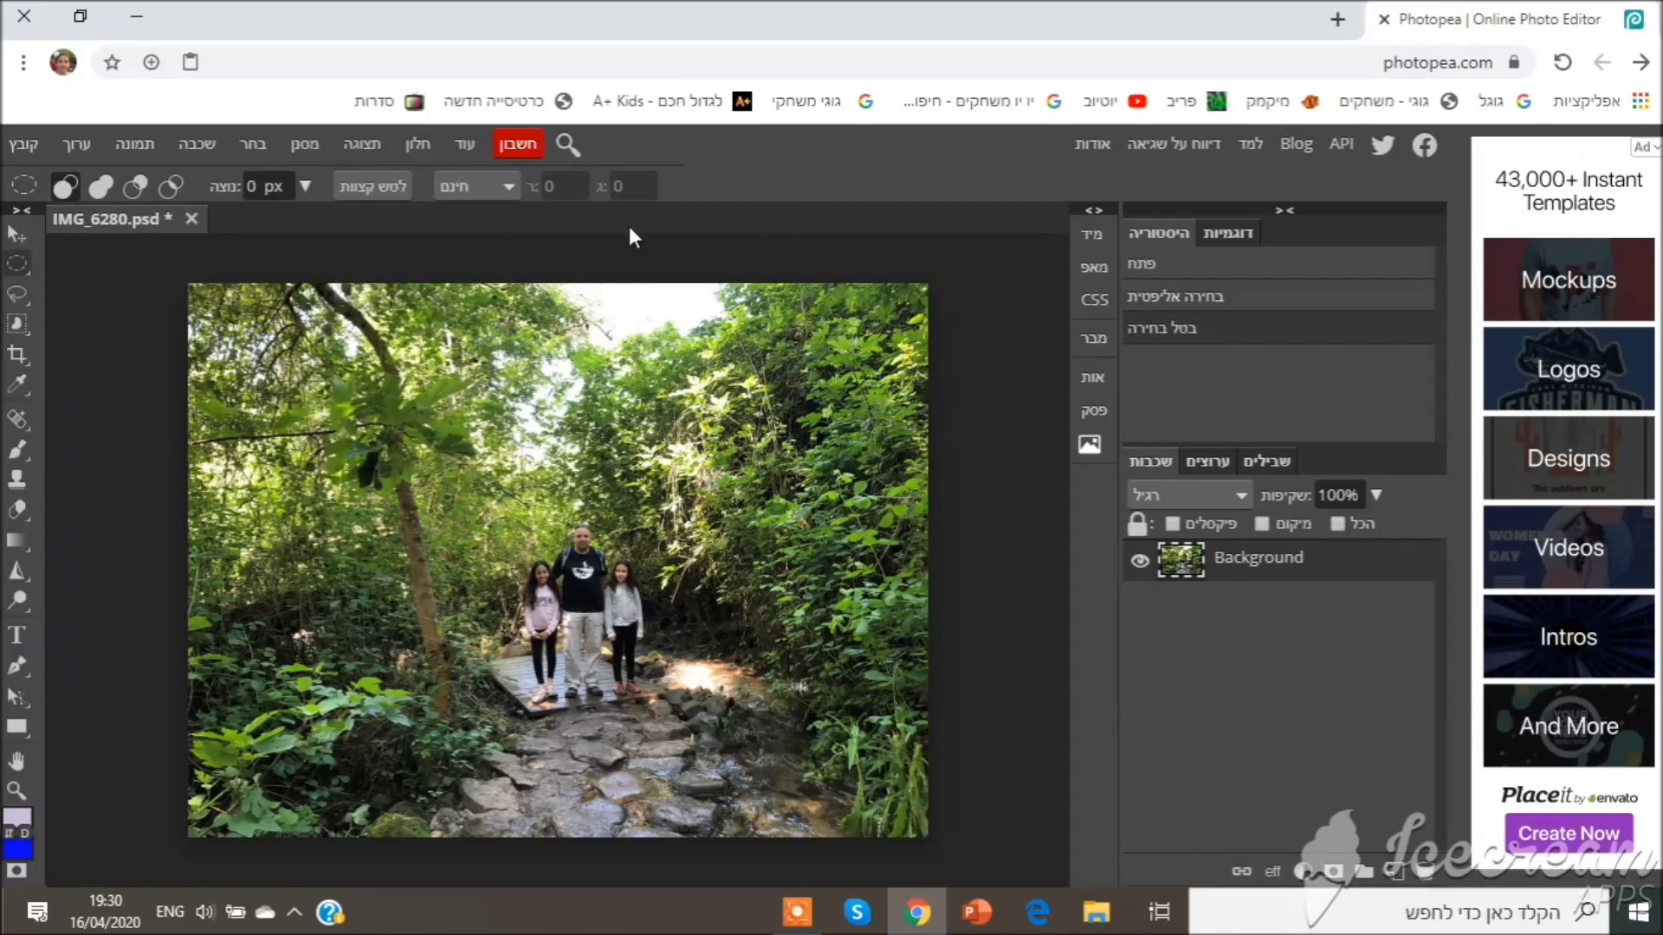
Step: Add the color panel (צבע) to the workspace, view it and return to the history panel (היסטוריה)
click(415, 145)
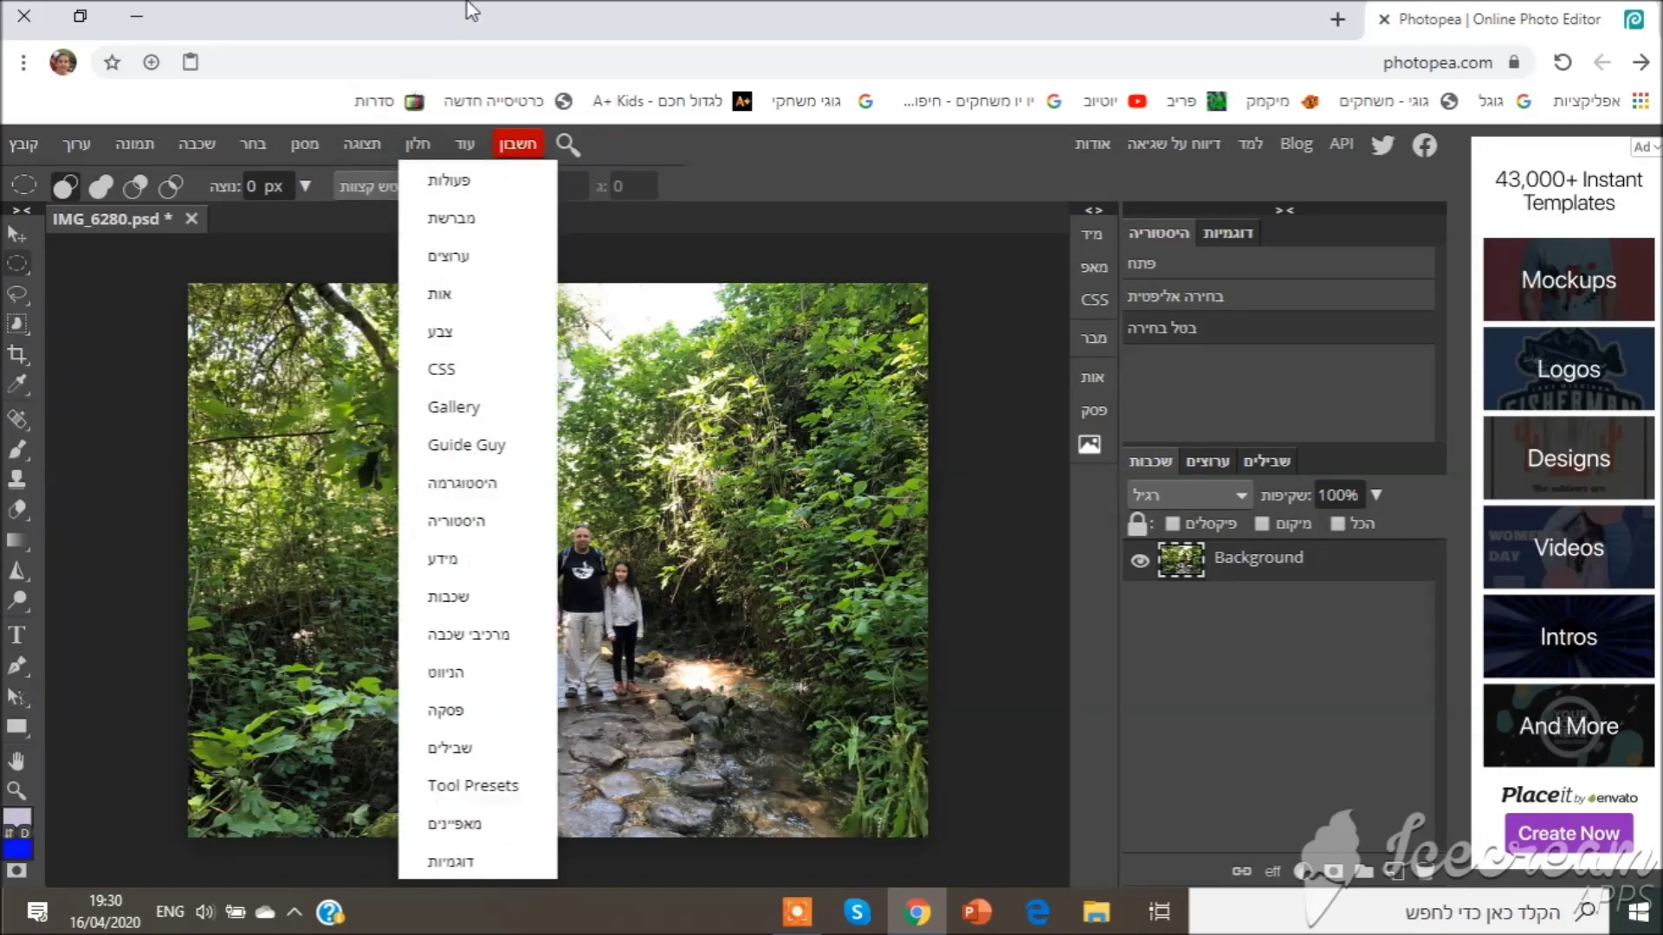
click(440, 331)
click(420, 145)
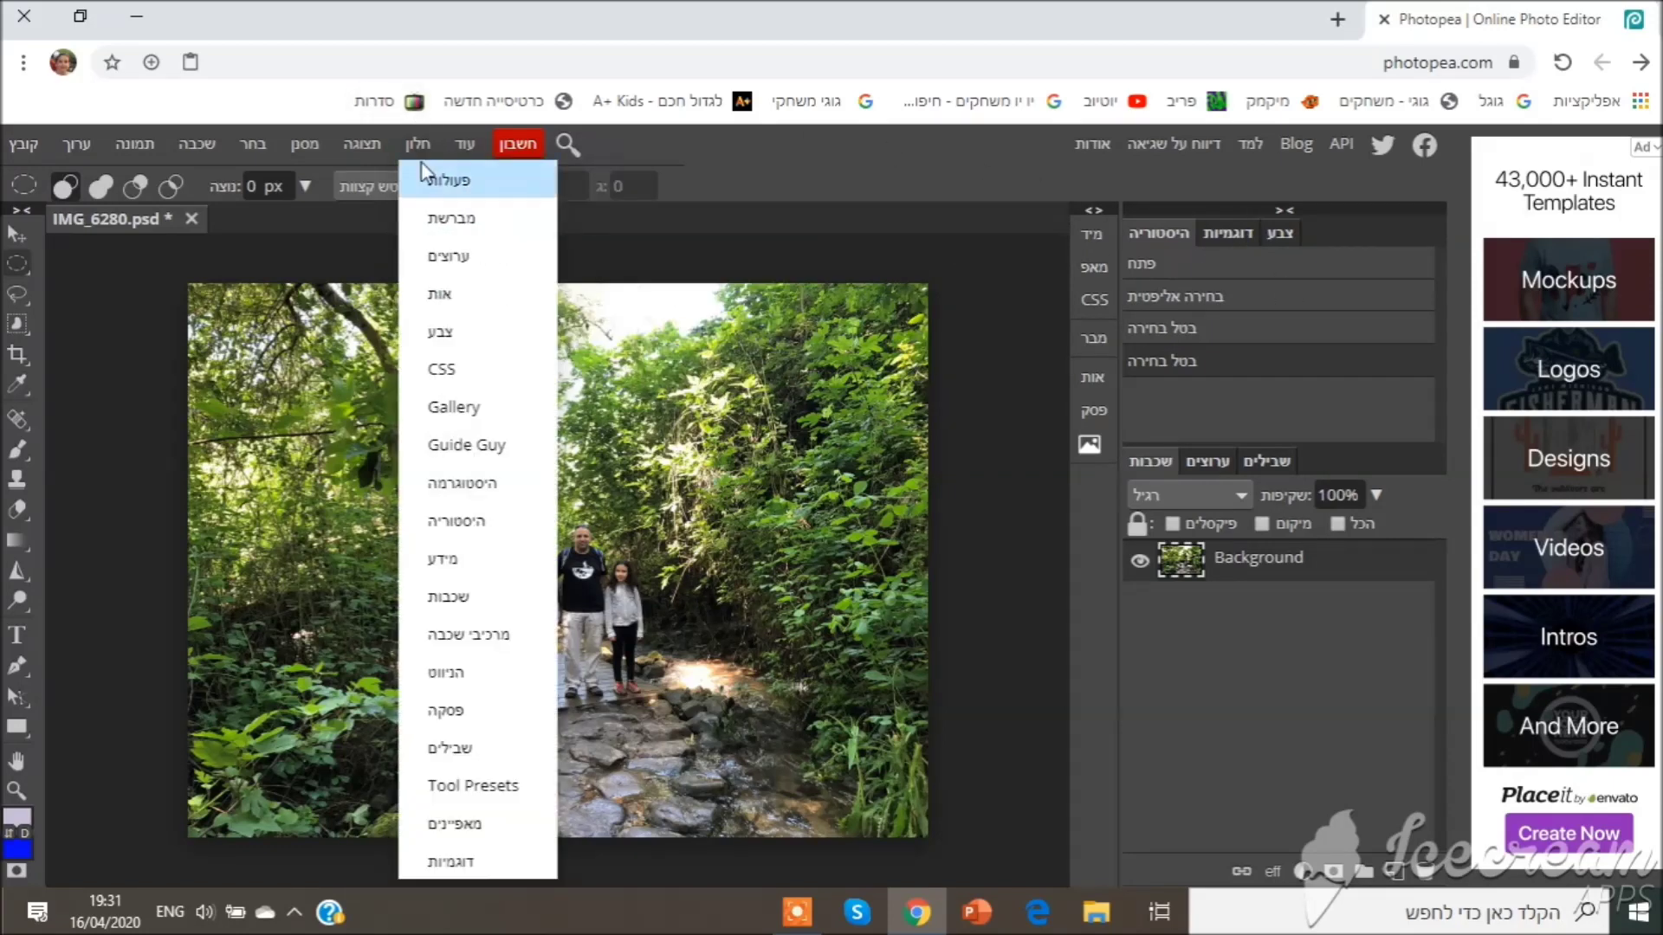
click(447, 334)
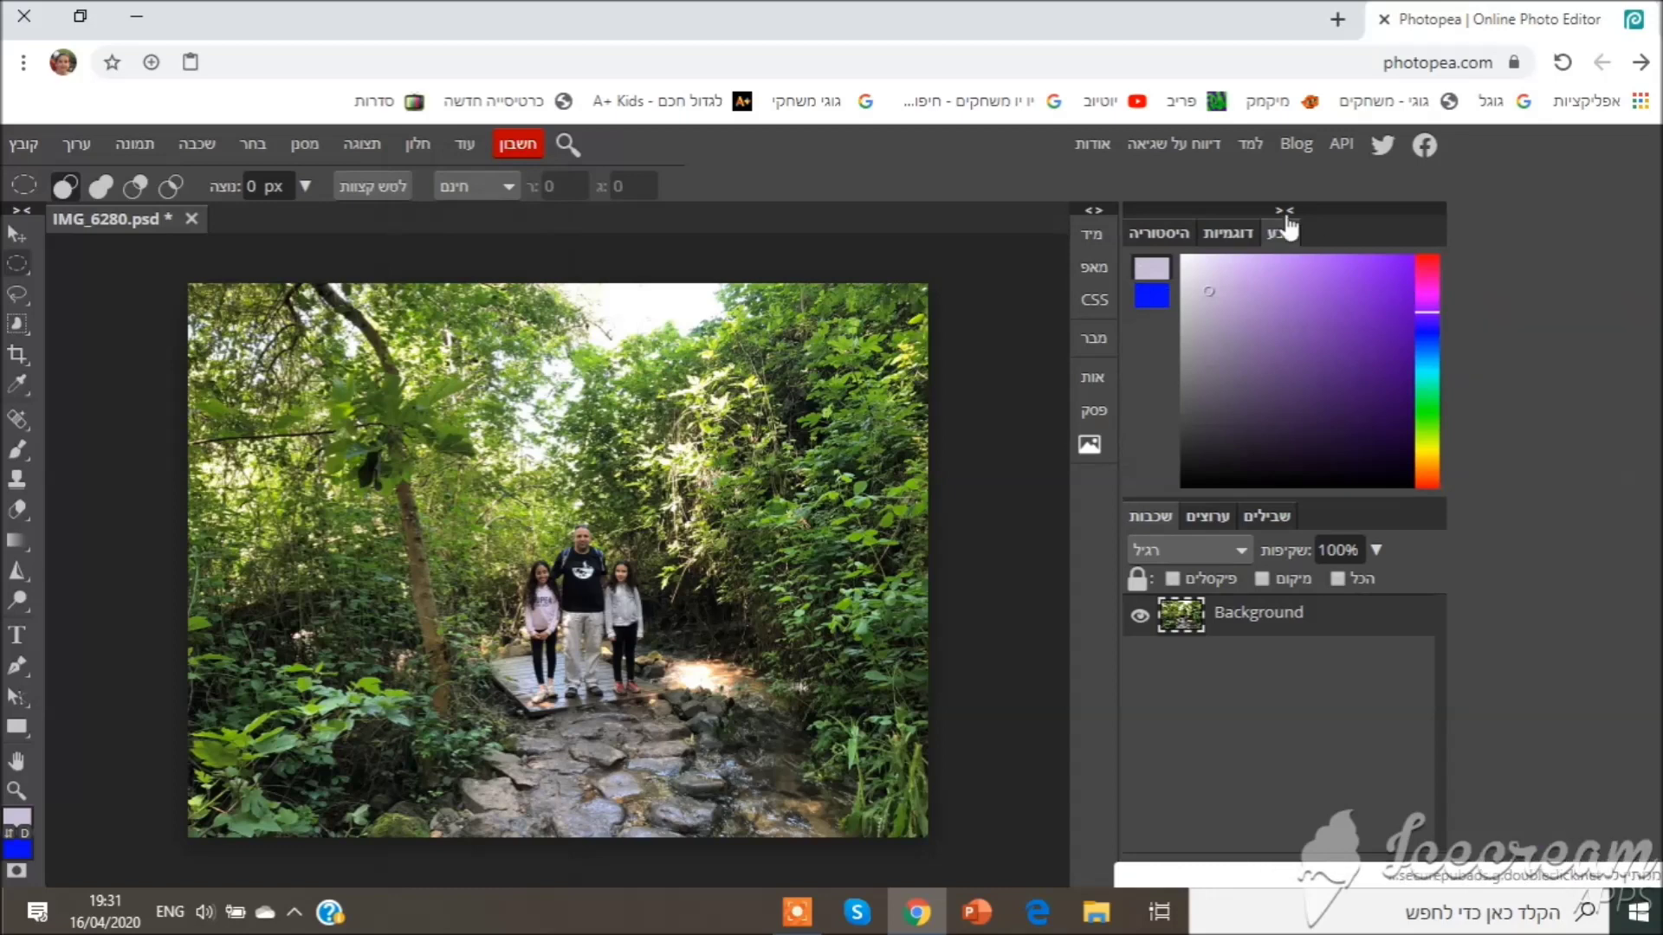
click(1212, 232)
click(1167, 234)
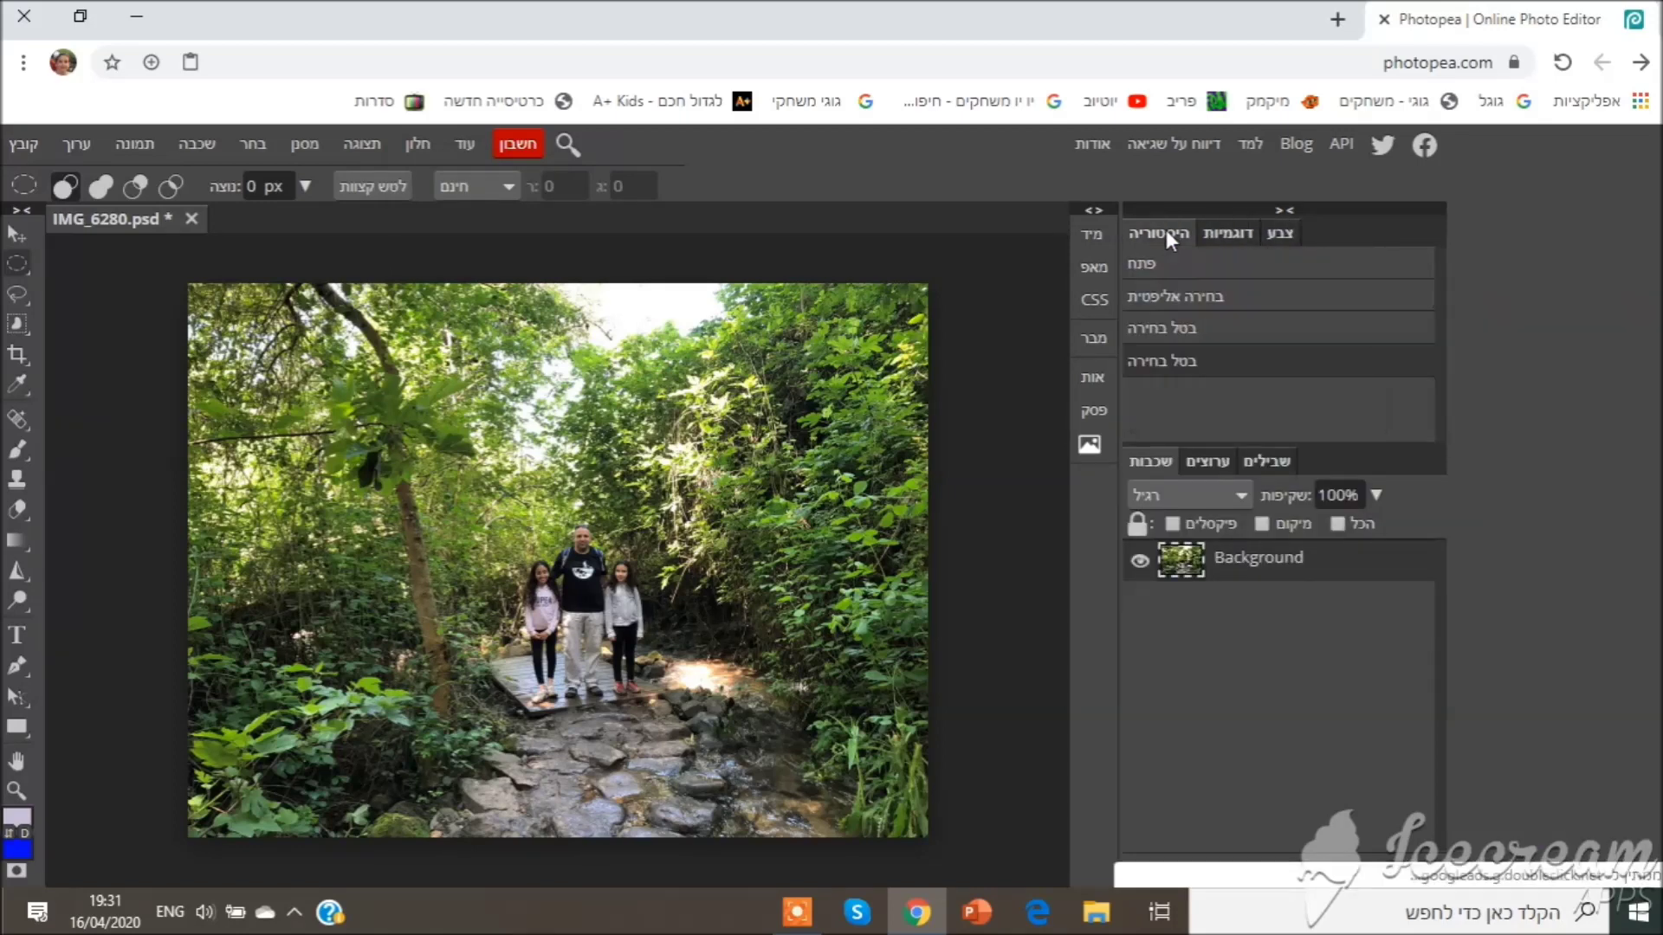
Step: Expand the collapsed panel column, look at the properties (מאפיינים) and CSS panels, and collapse the column again
click(1094, 210)
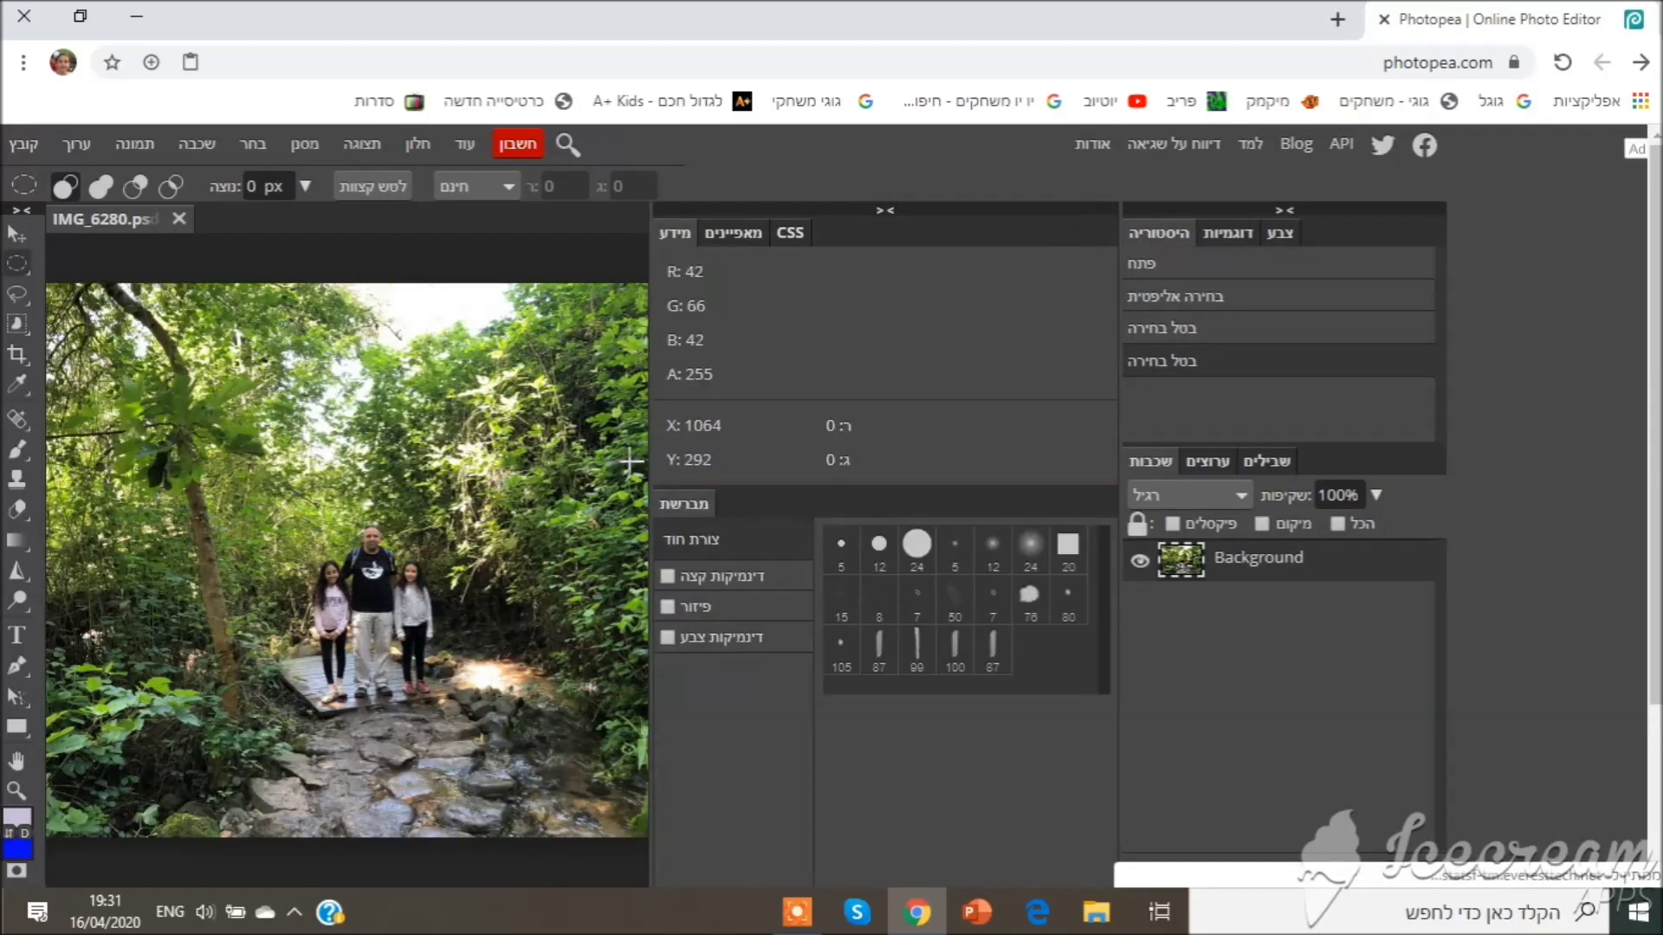
click(727, 233)
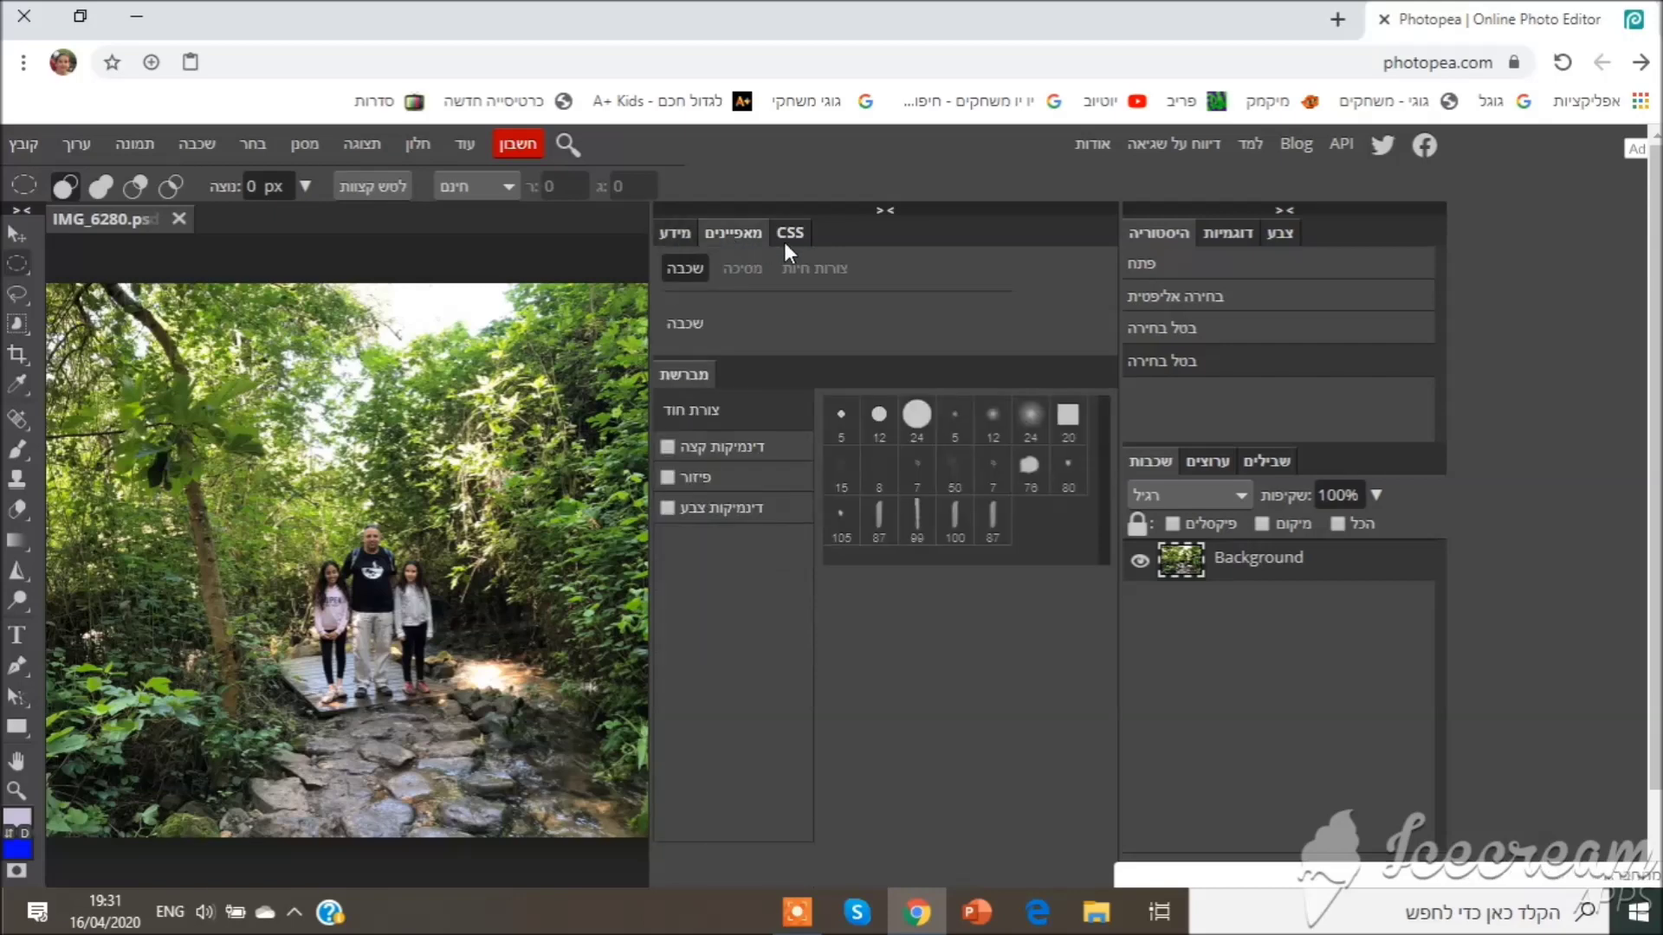
click(788, 230)
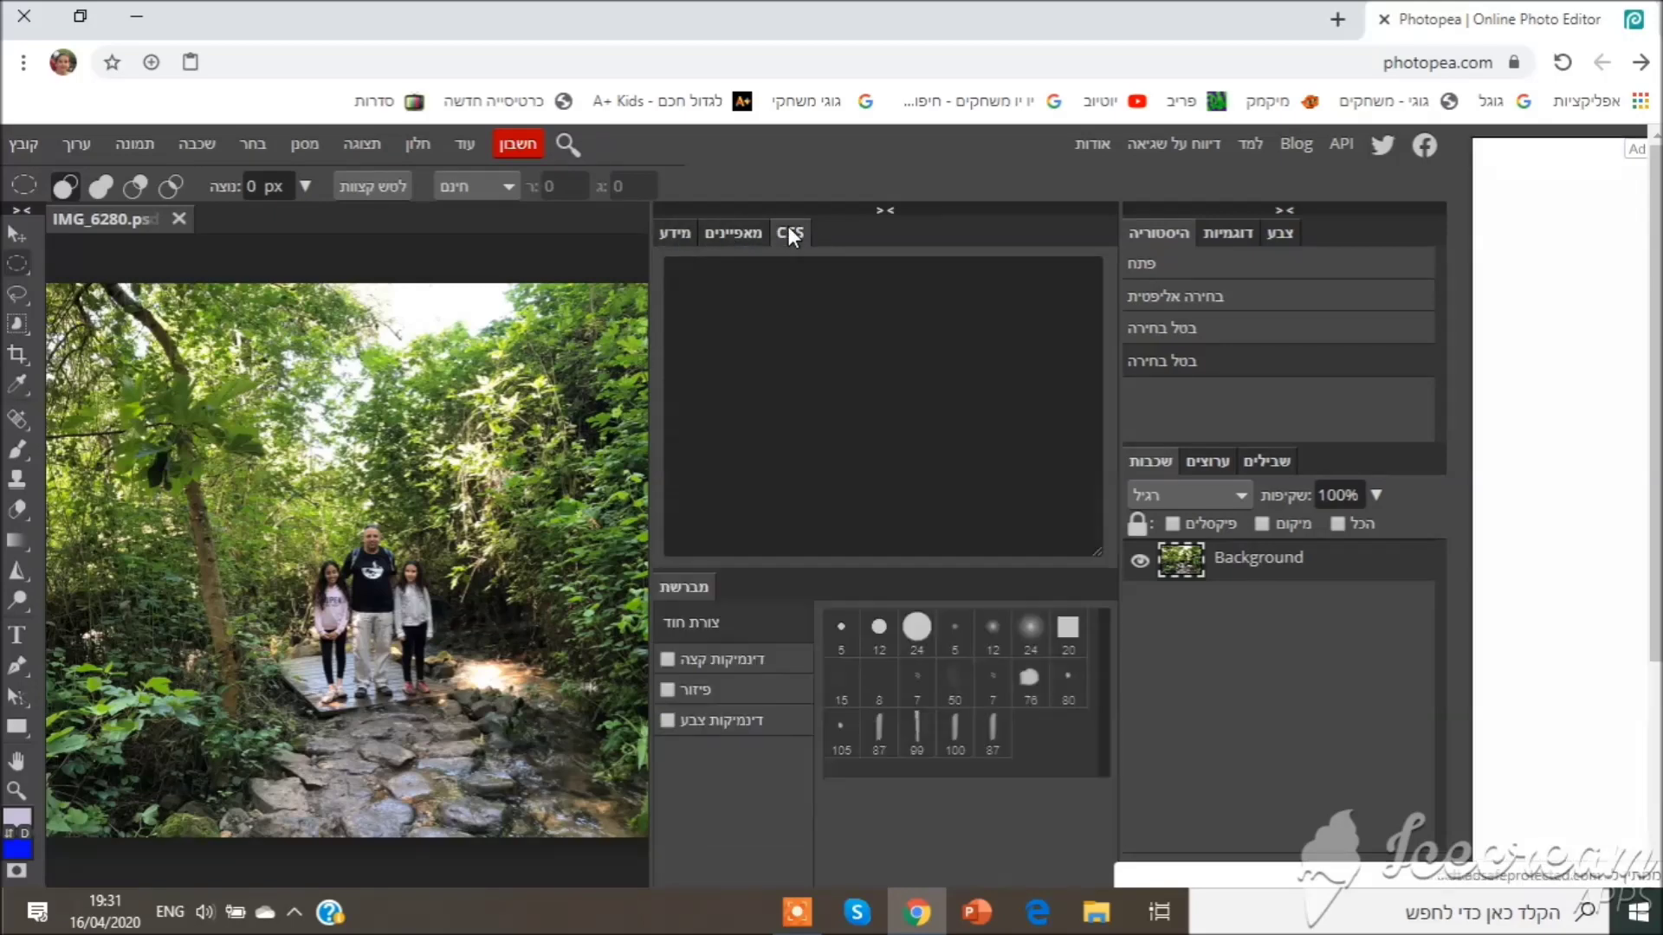
click(884, 210)
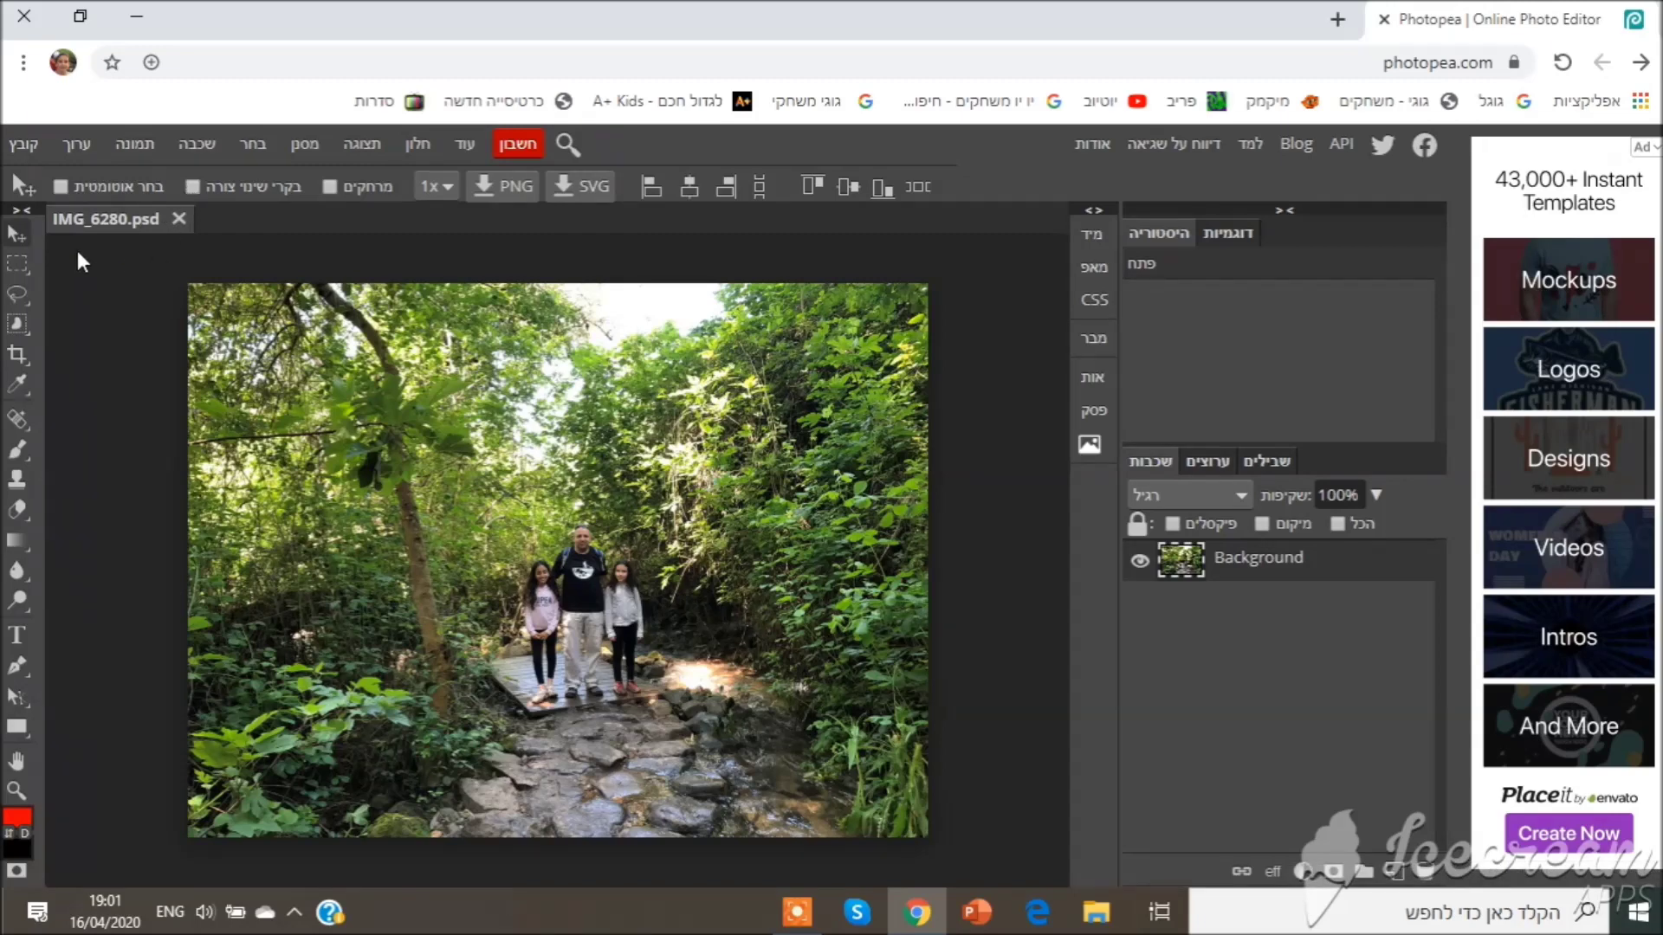
Step: Try an elliptical selection (בחירה אליפטית) across the middle of the photo and undo it
click(28, 273)
click(27, 274)
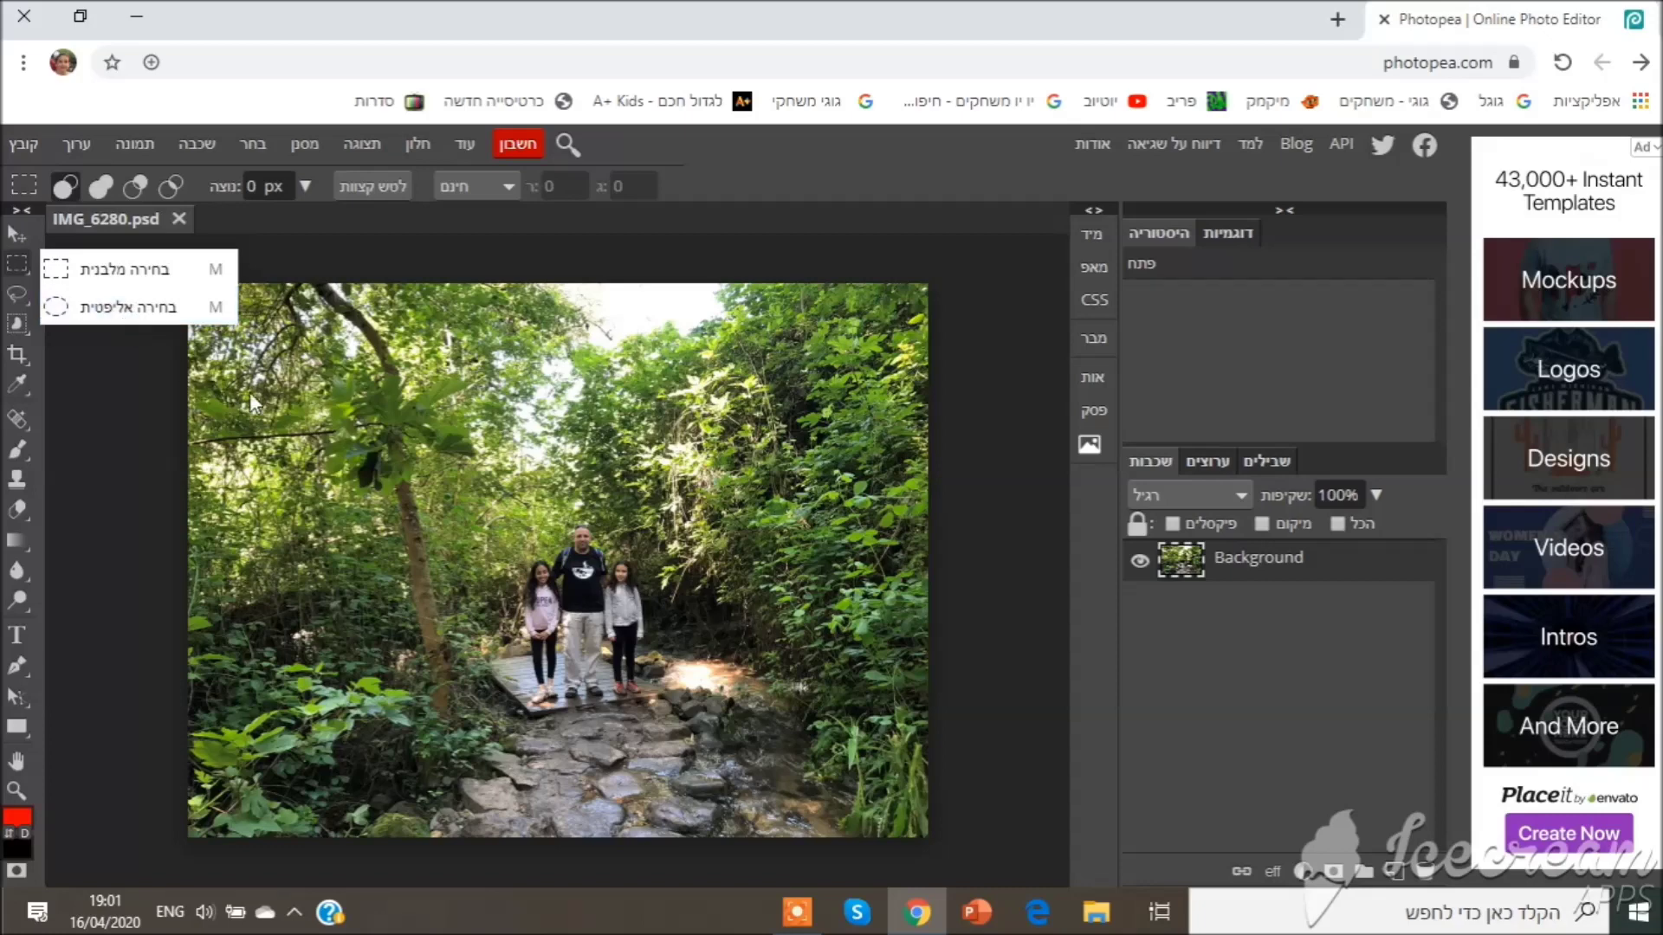
click(54, 310)
drag(385, 481, 897, 749)
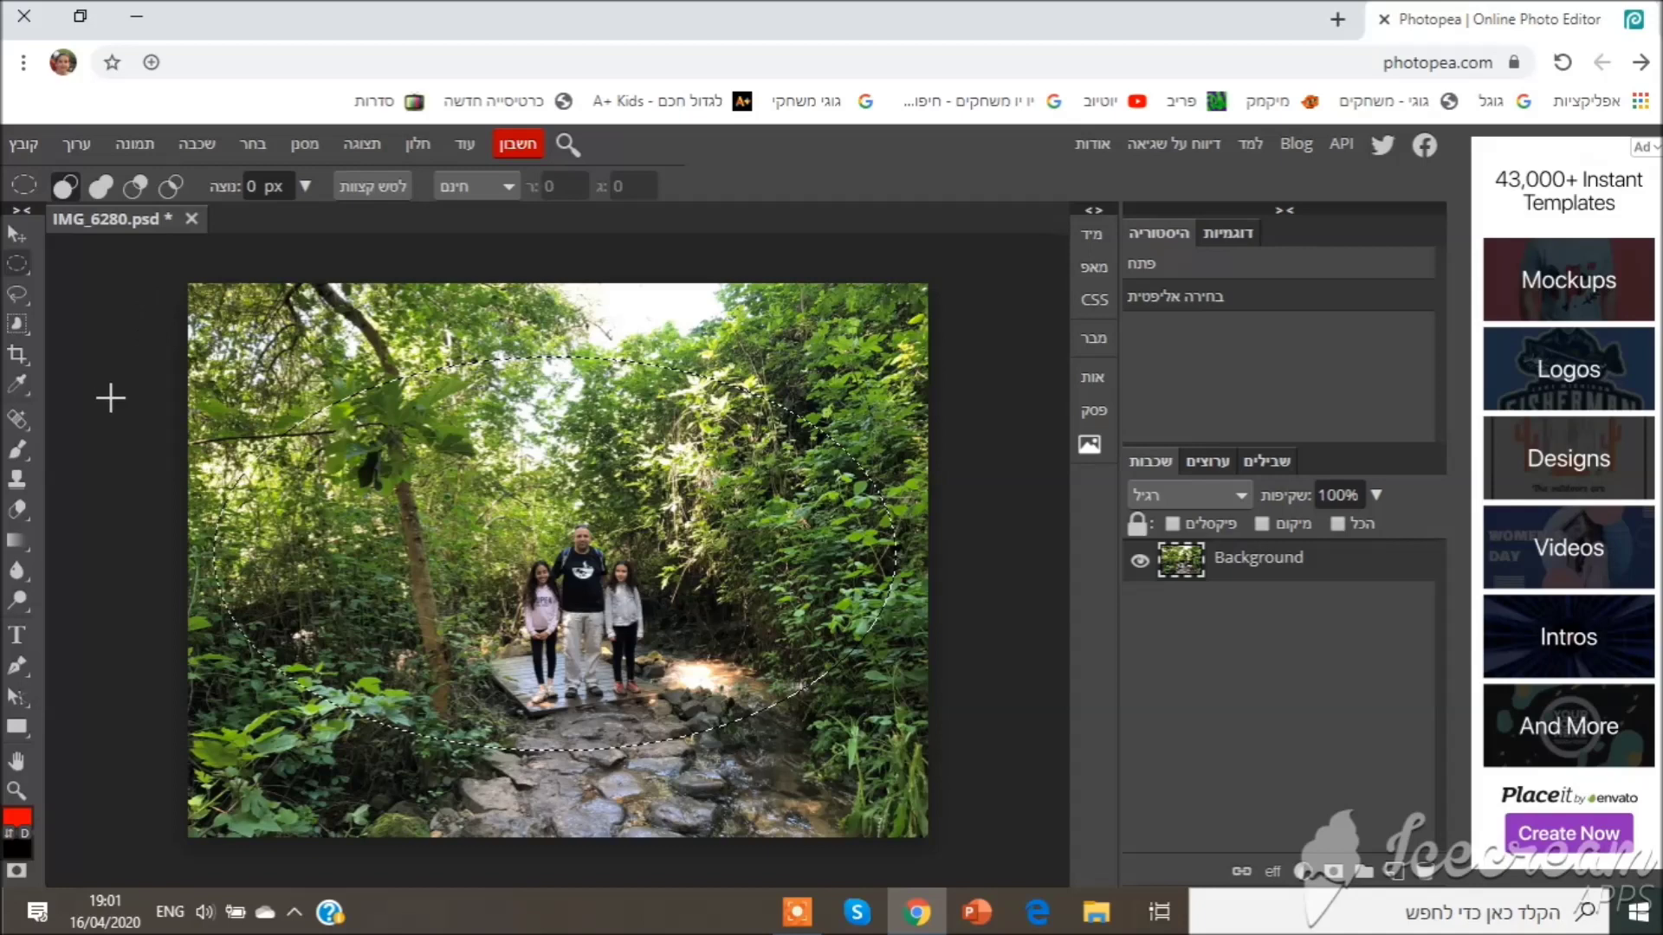
key(ctrl+z)
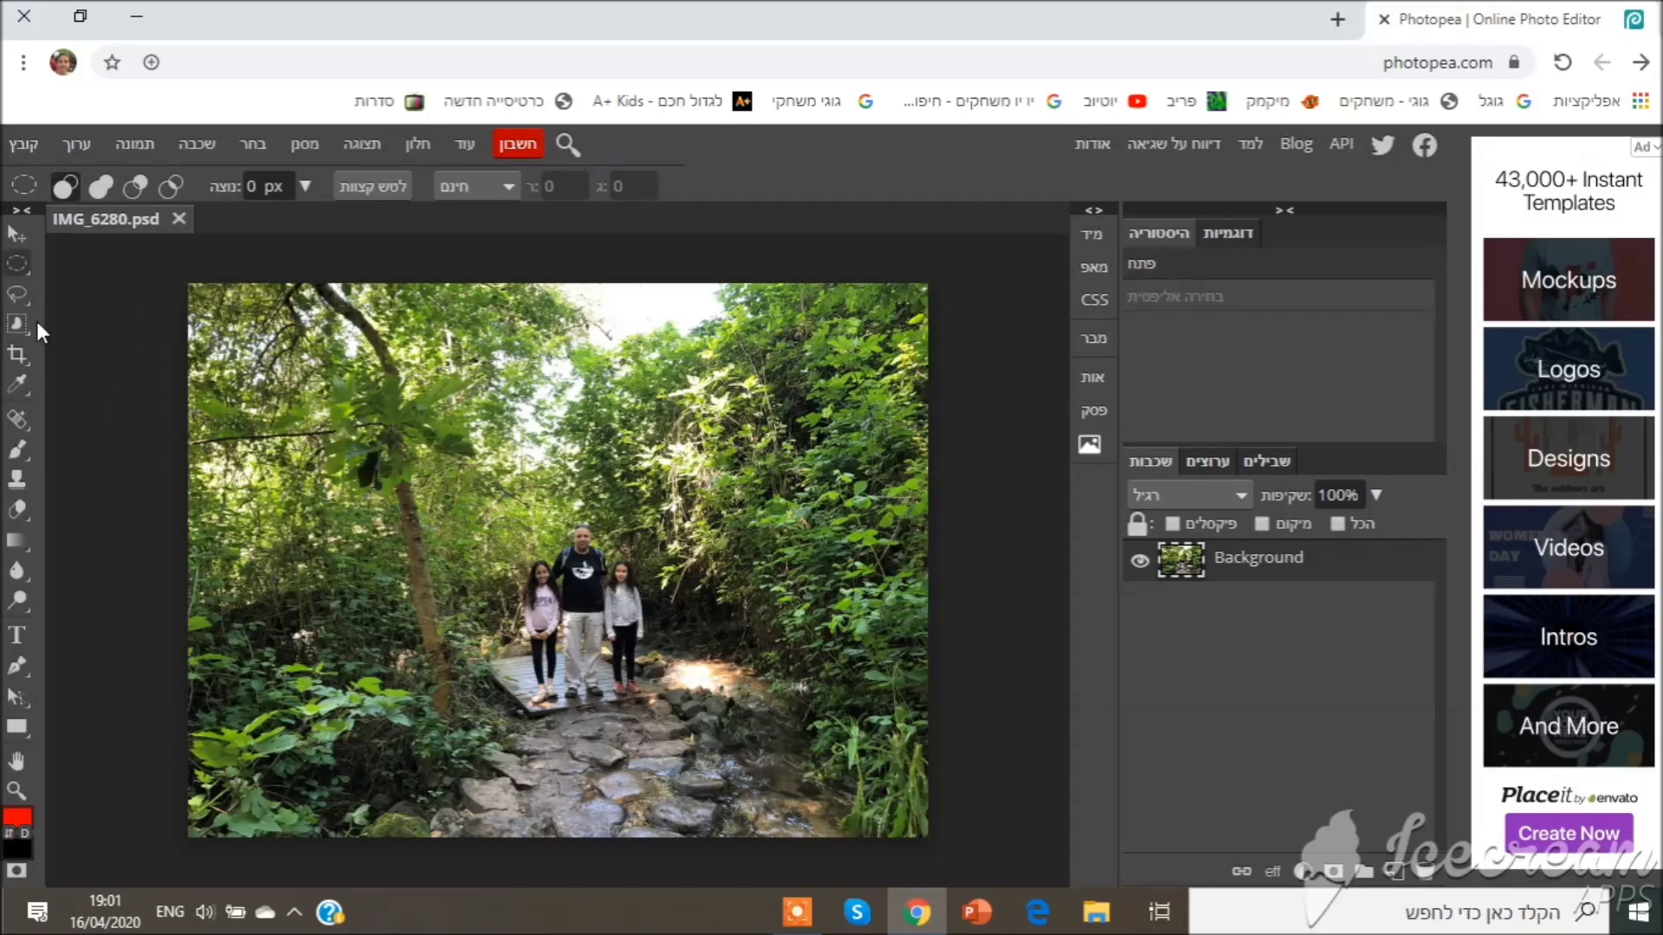
Step: Outline the three people with the freehand lasso (בחירת לאסו), delete the selected area, and undo both the deletion and the selection
click(30, 305)
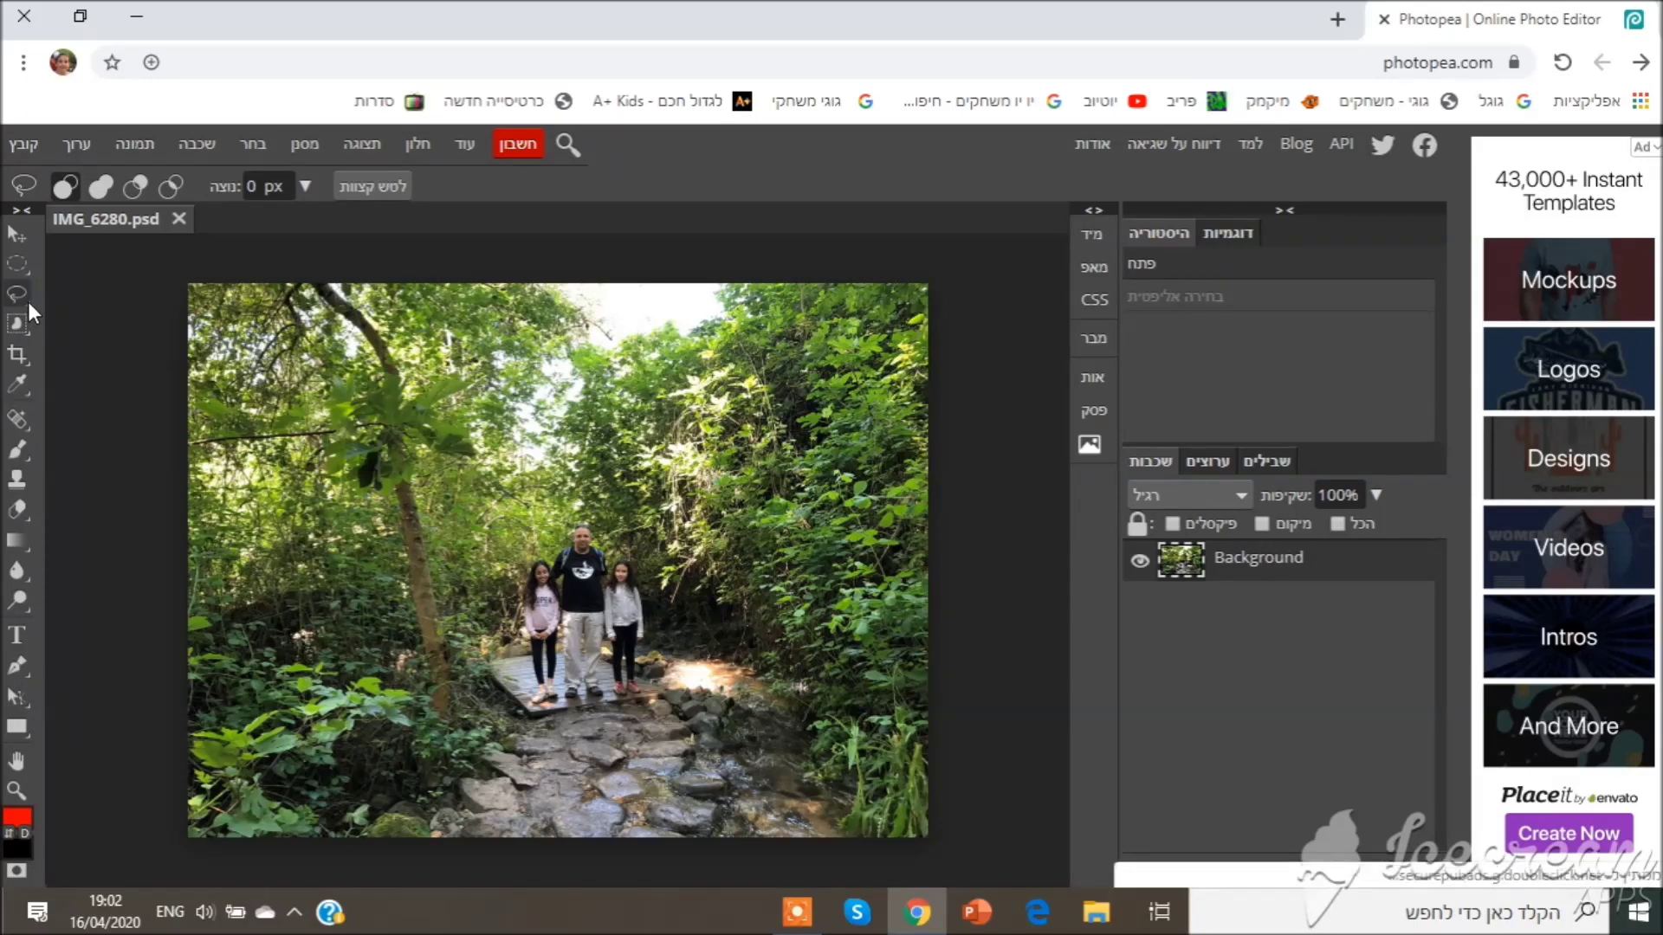
right_click(30, 303)
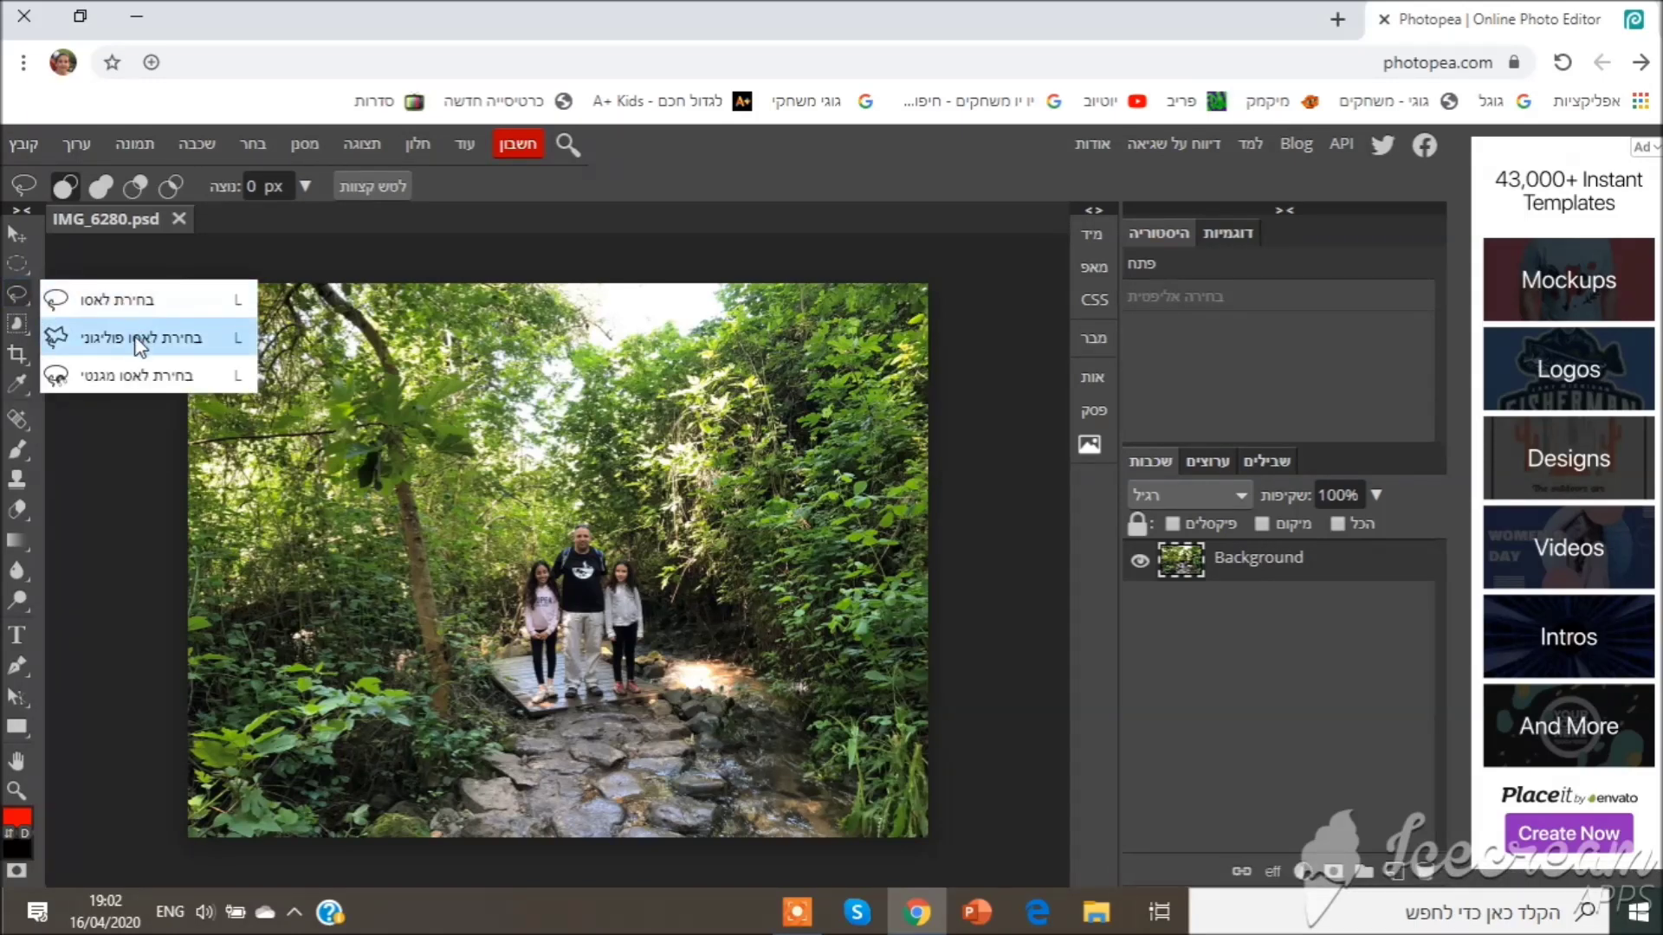
click(130, 310)
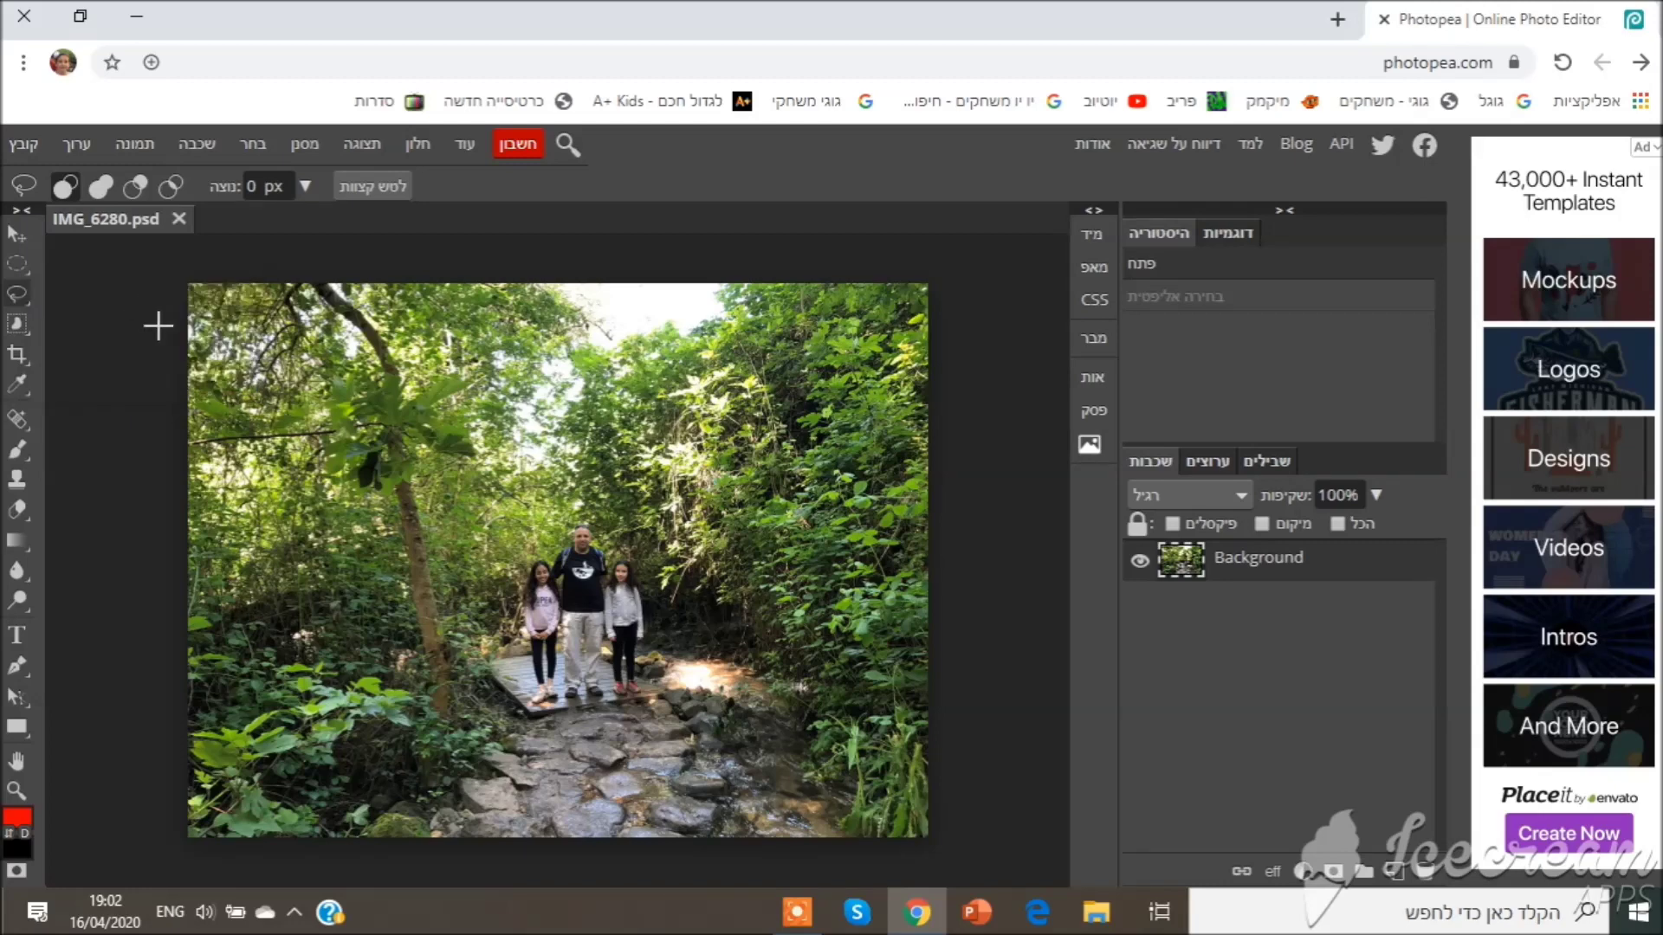
mouse_move(513, 663)
mouse_down()
mouse_move(518, 544)
mouse_move(591, 506)
mouse_move(651, 563)
mouse_move(662, 684)
mouse_move(608, 706)
mouse_move(511, 676)
mouse_up()
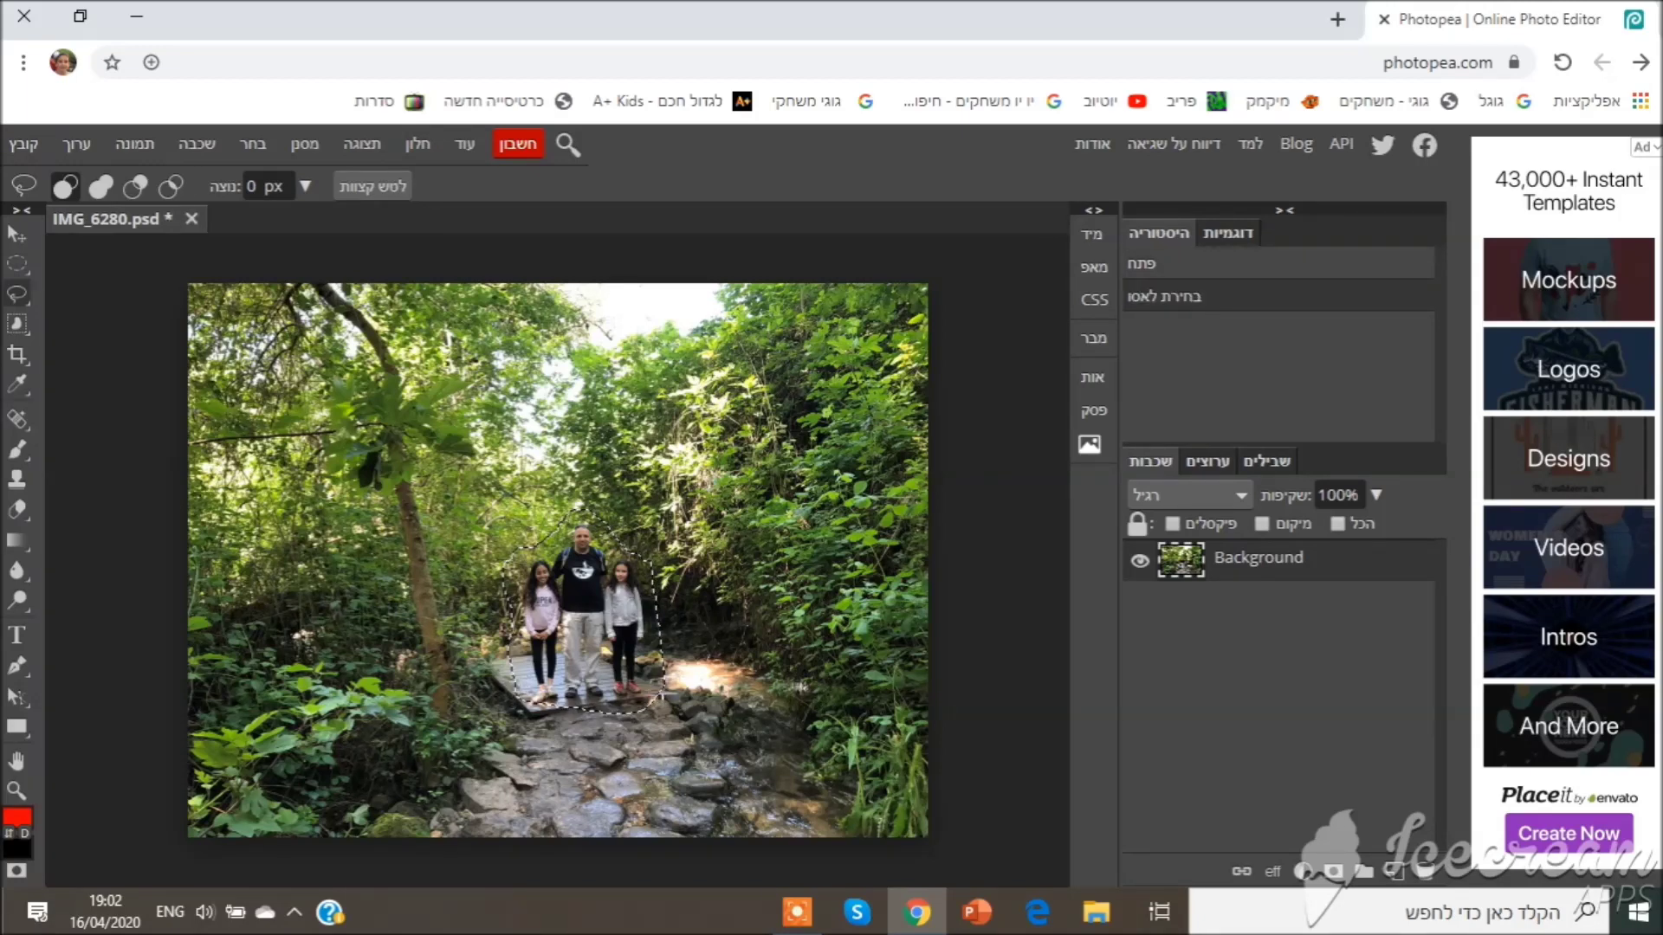
key(Delete)
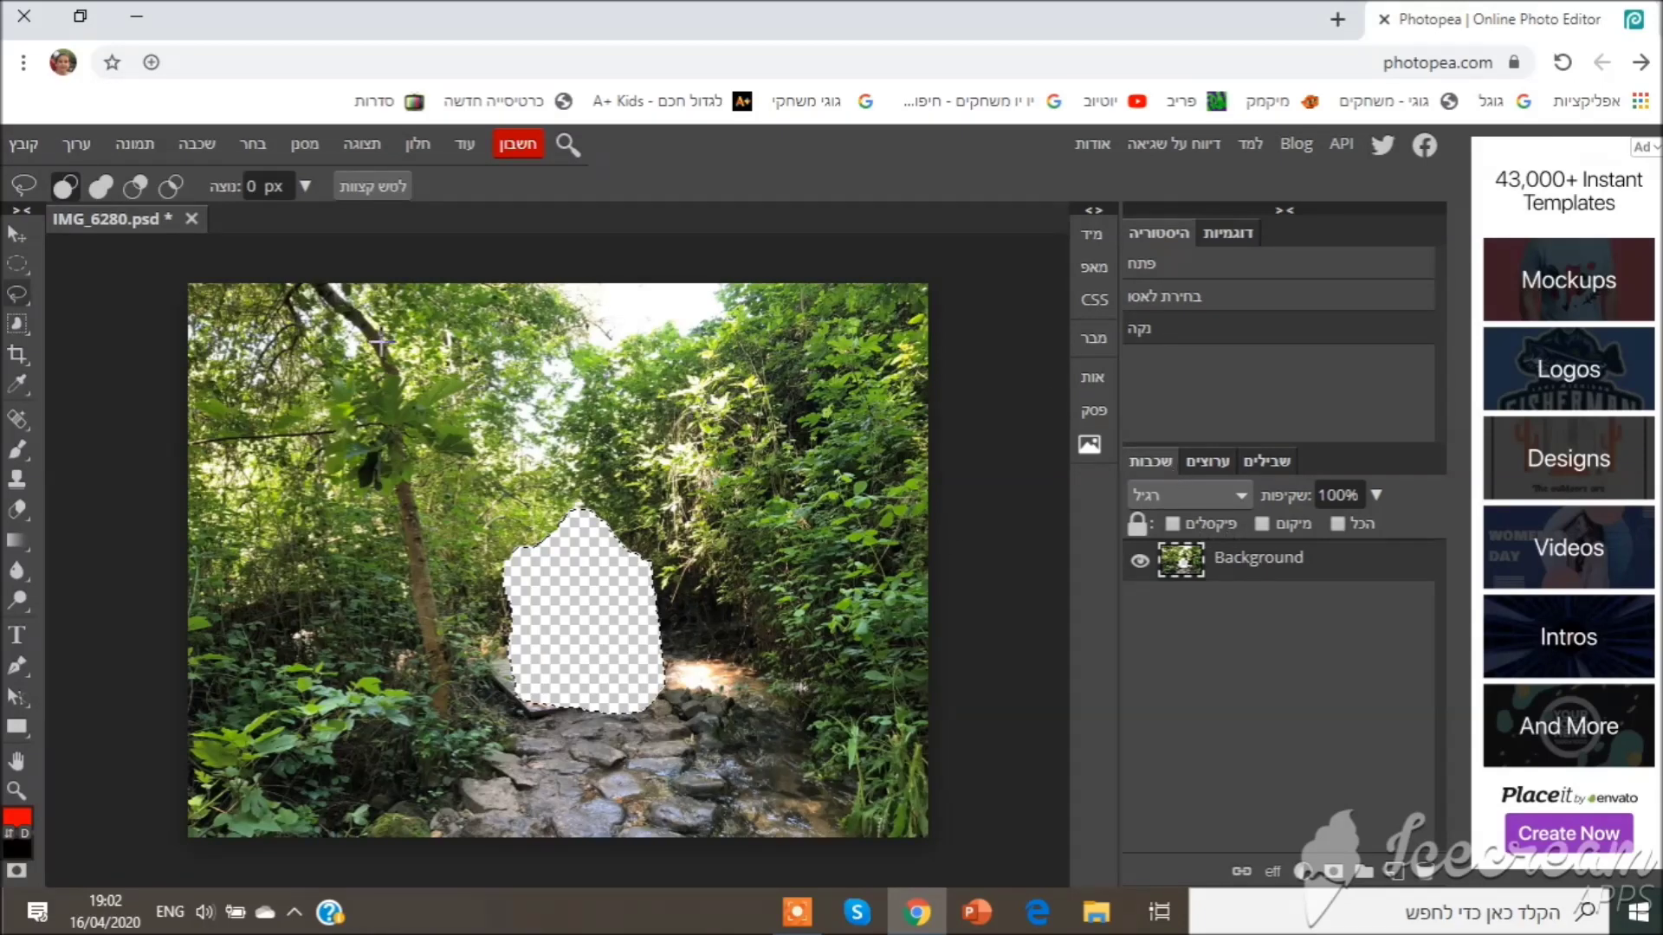
key(ctrl+z)
key(ctrl+z)
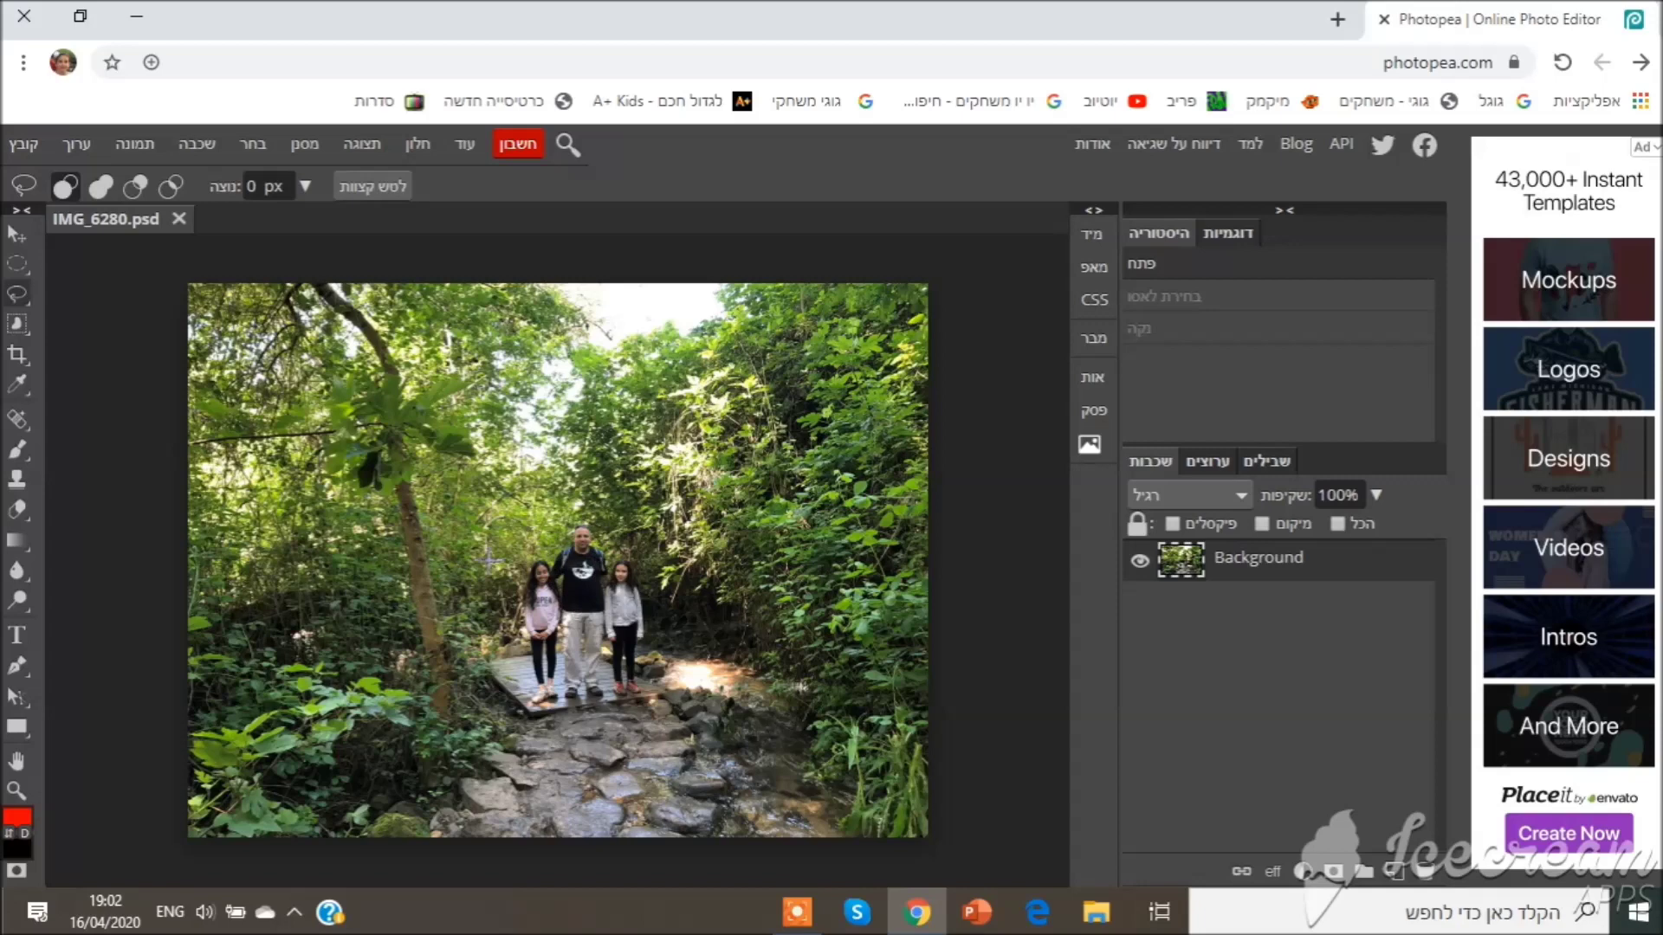
Step: Select the three people with the Object Selection tool and delete the selected area
click(23, 327)
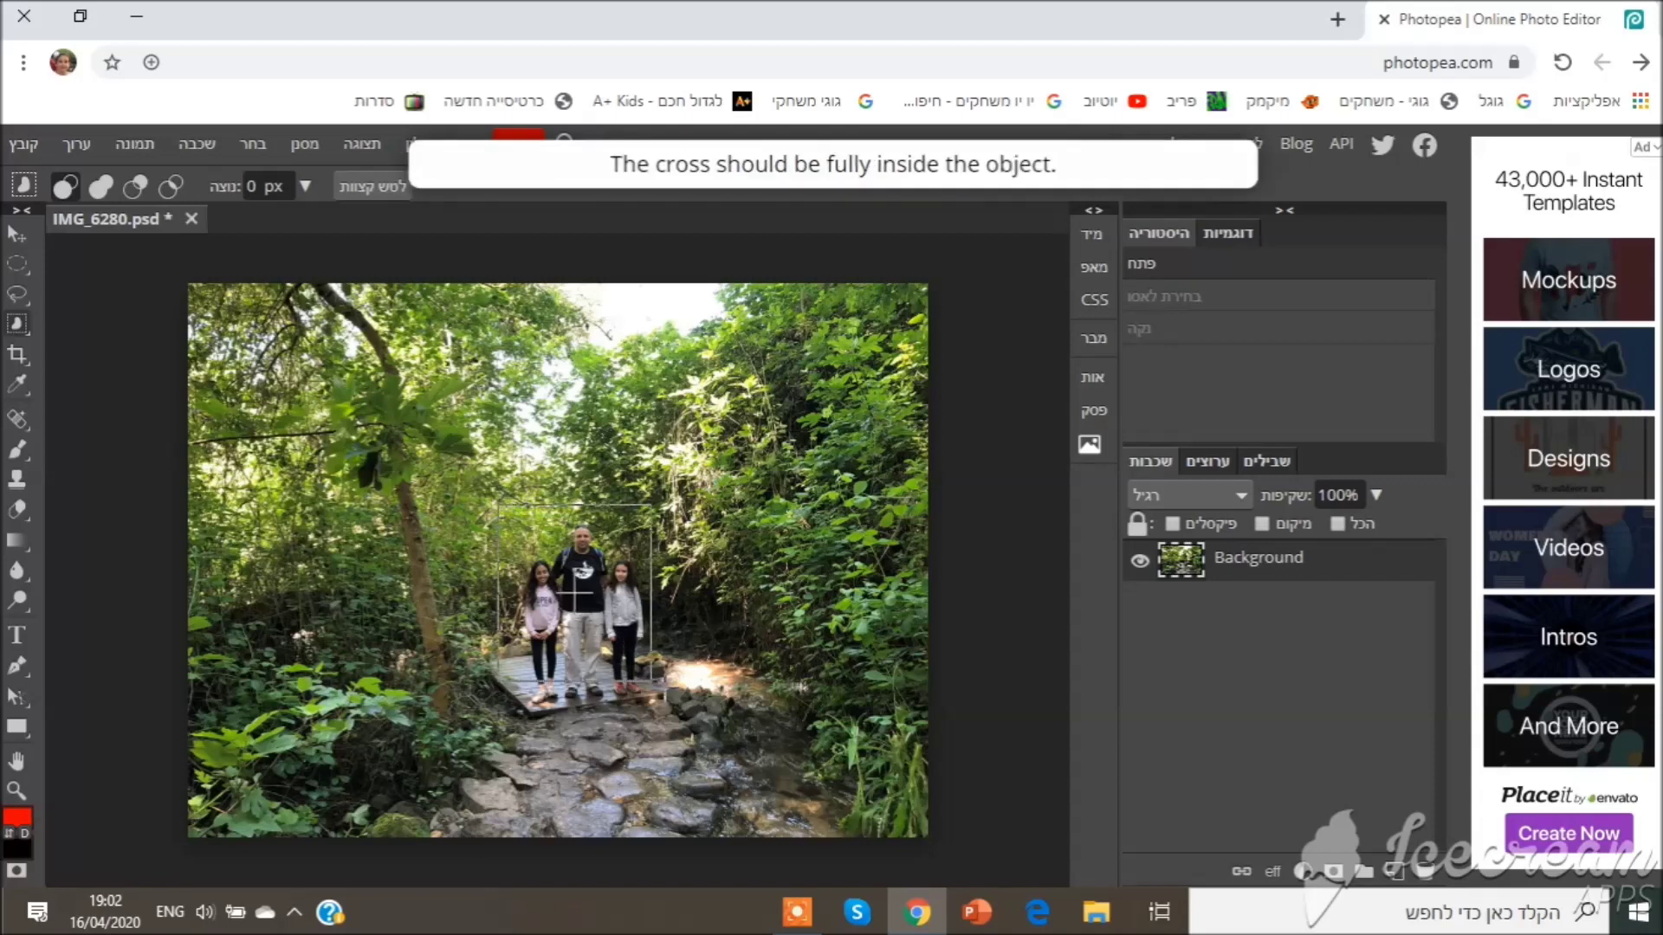
click(639, 580)
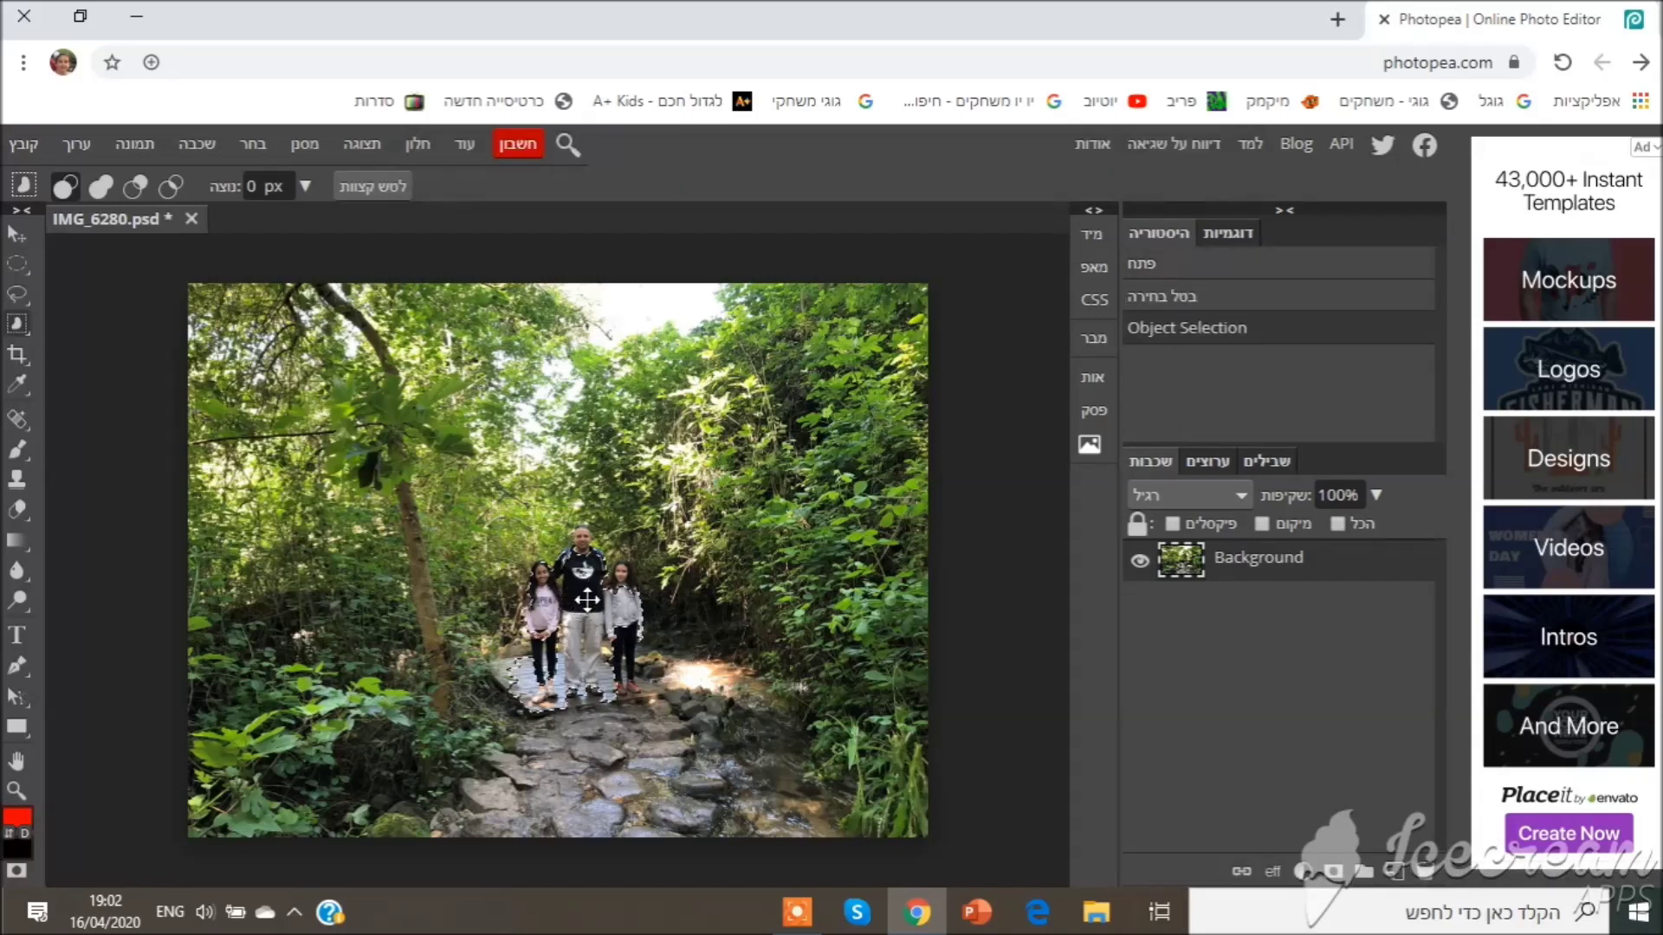
key(Delete)
Step: Try another object selection over the remaining parts of the people, and undo back to the intact photo
drag(586, 599, 620, 597)
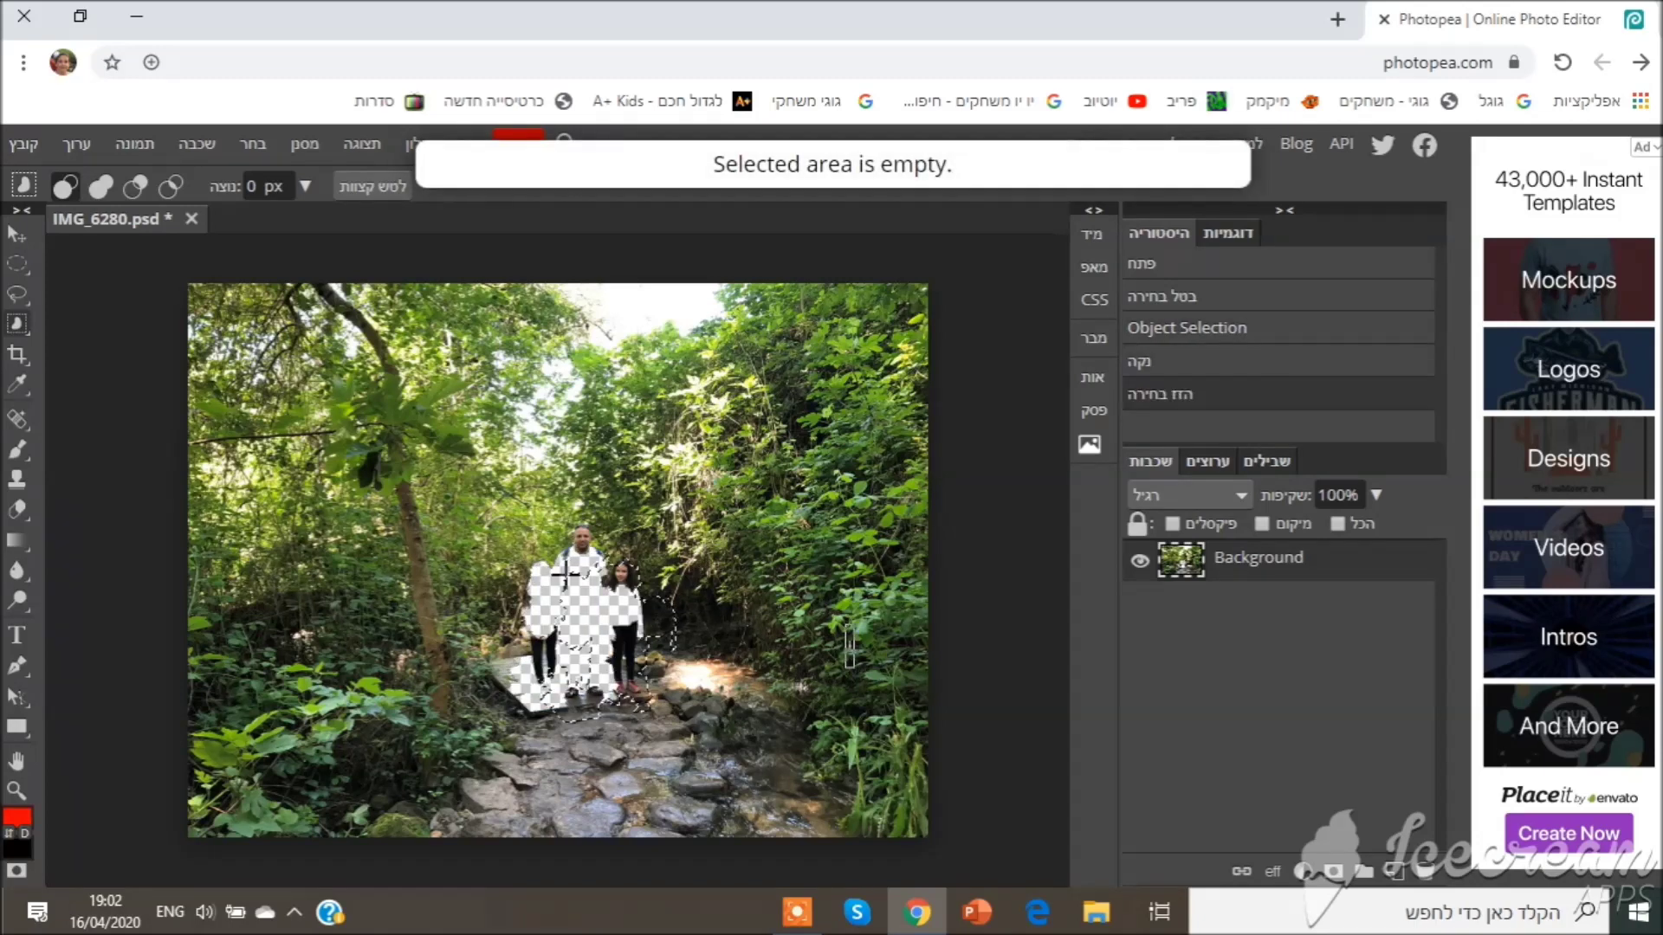
click(630, 582)
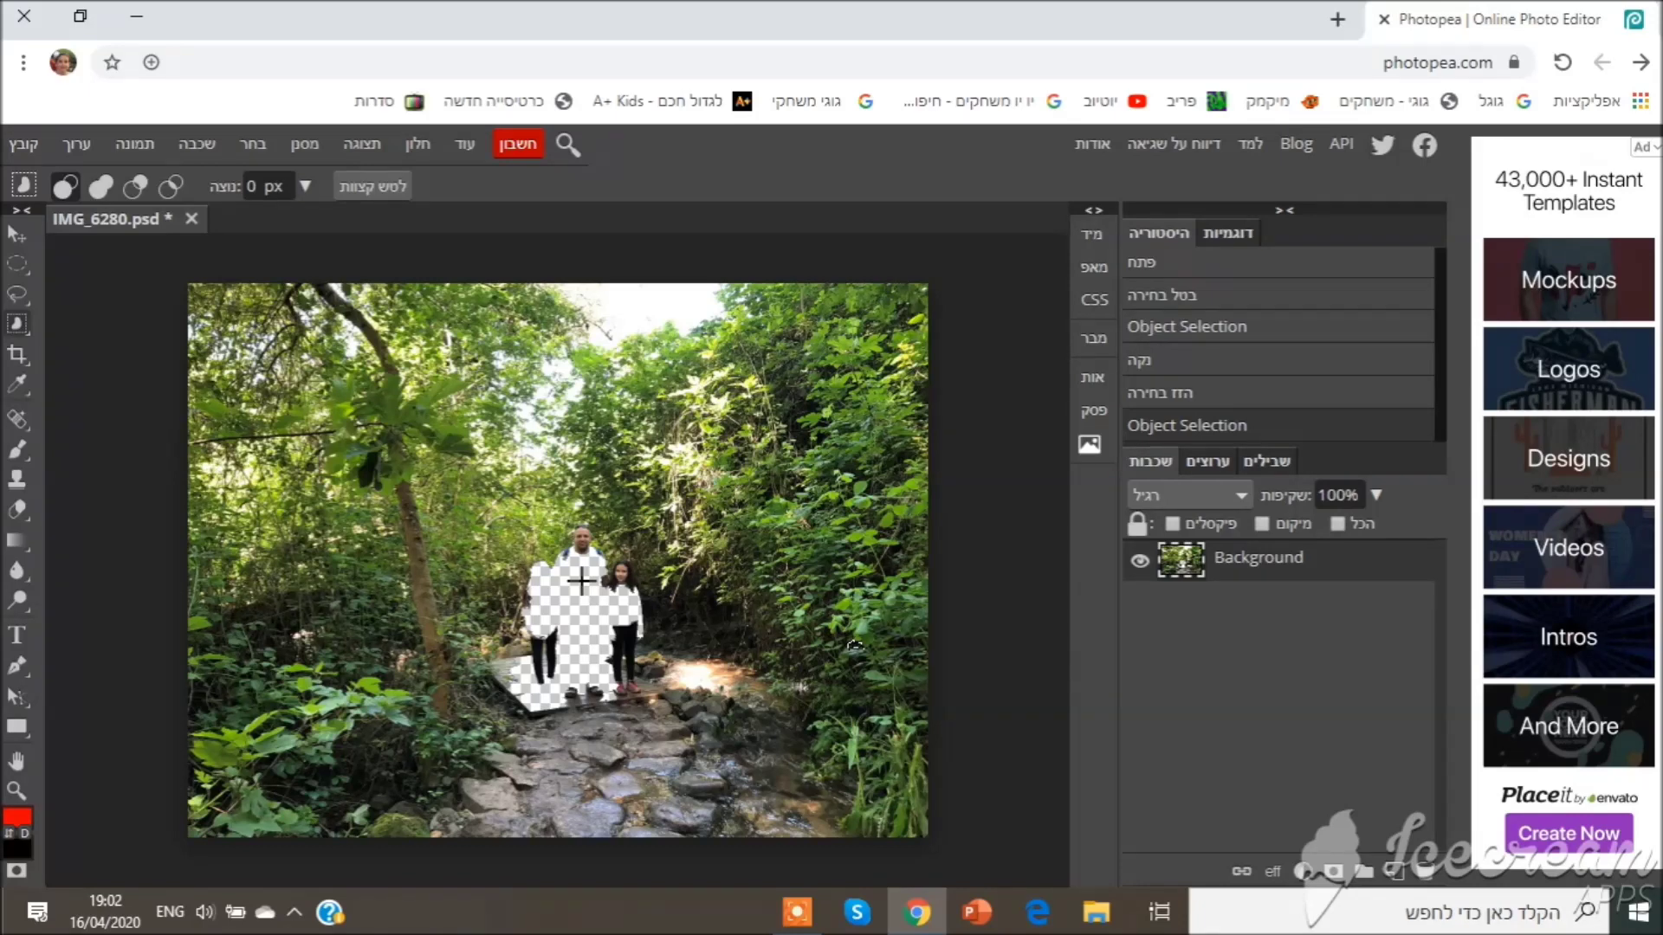
key(ctrl+z)
key(ctrl+z)
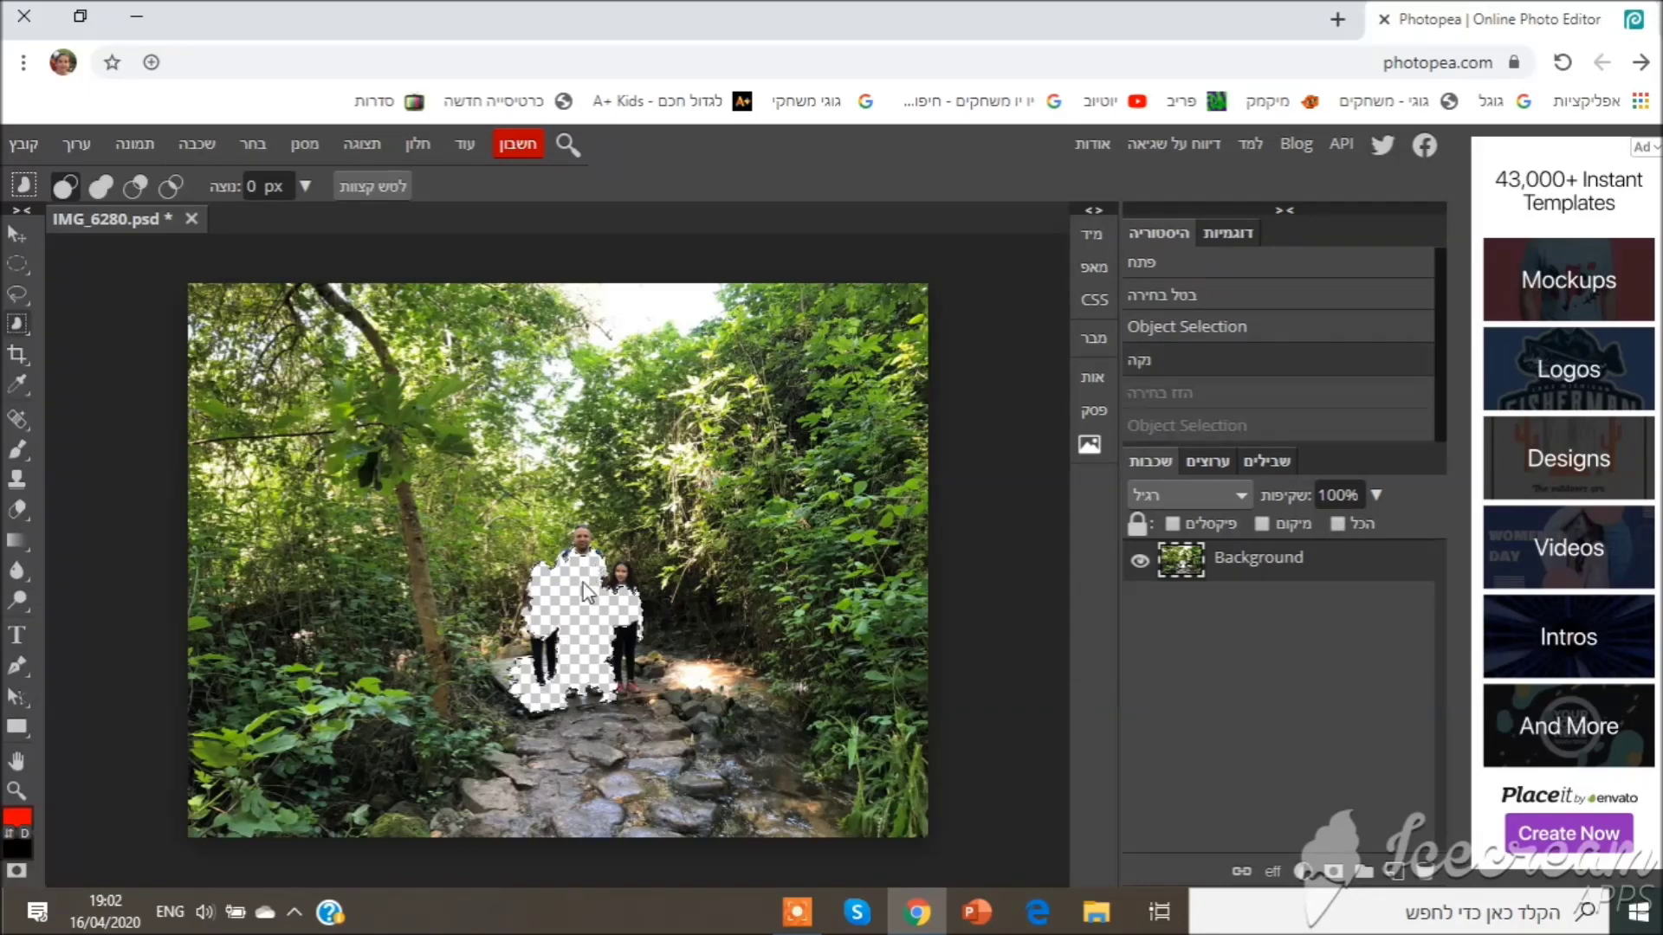
key(ctrl+z)
key(ctrl+z)
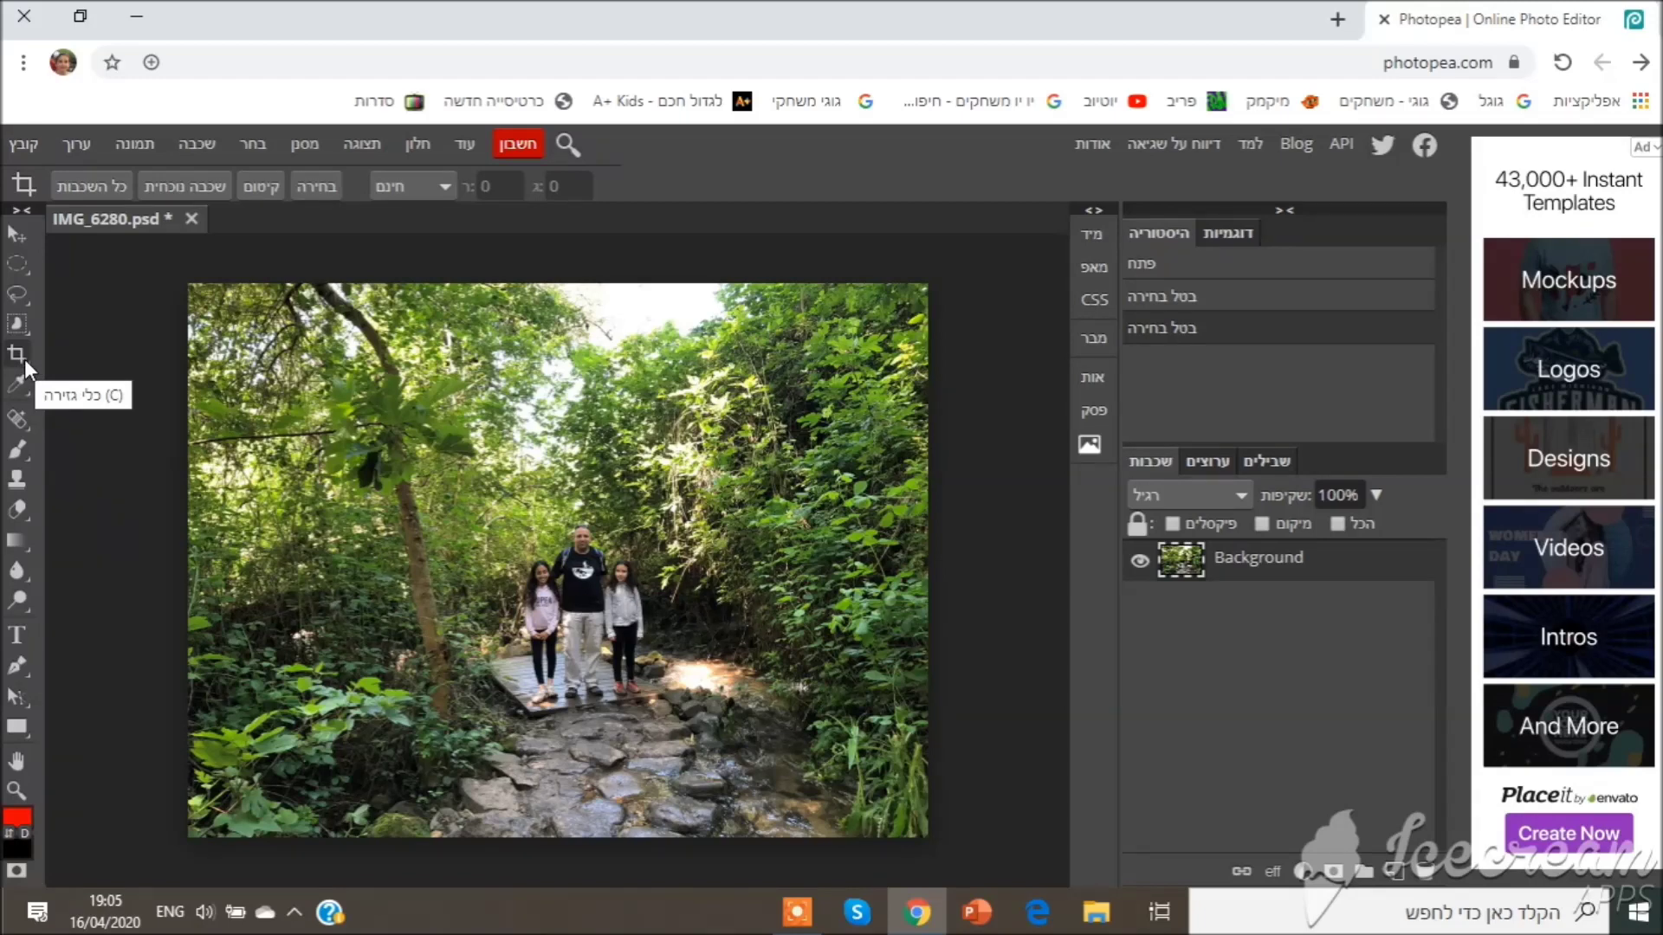
Step: Crop the photo to a rectangle around the three people with the crop tool (כלי גזירה) and undo the crop
right_click(28, 363)
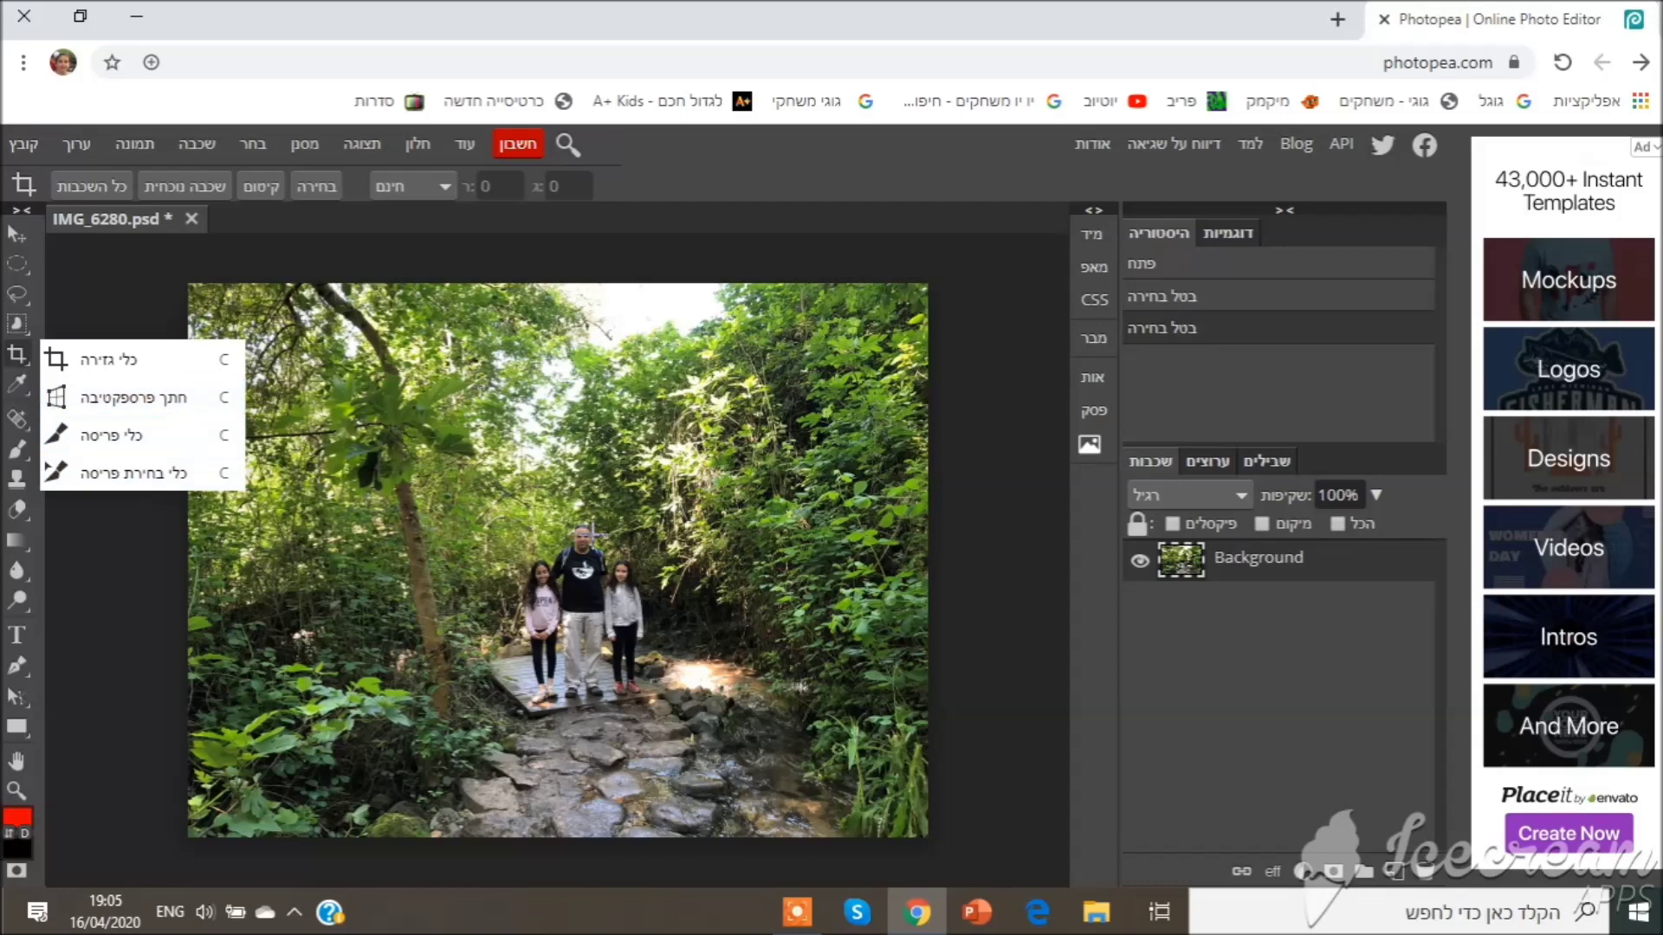
click(21, 368)
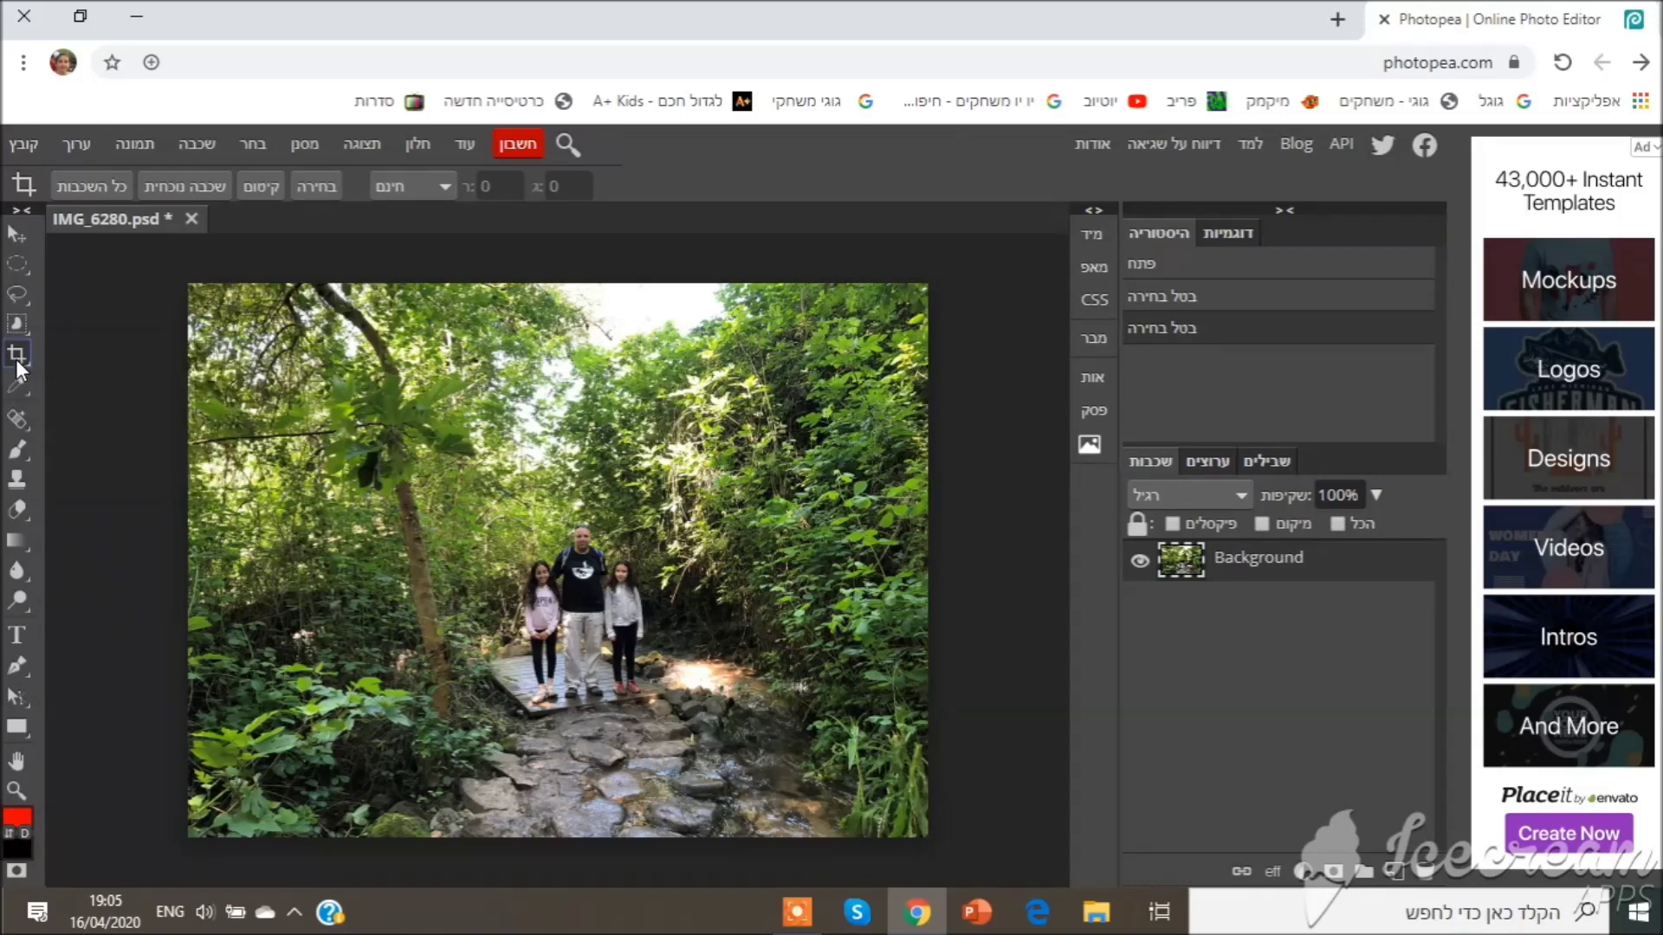
drag(820, 500, 293, 751)
key(Escape)
drag(394, 459, 833, 726)
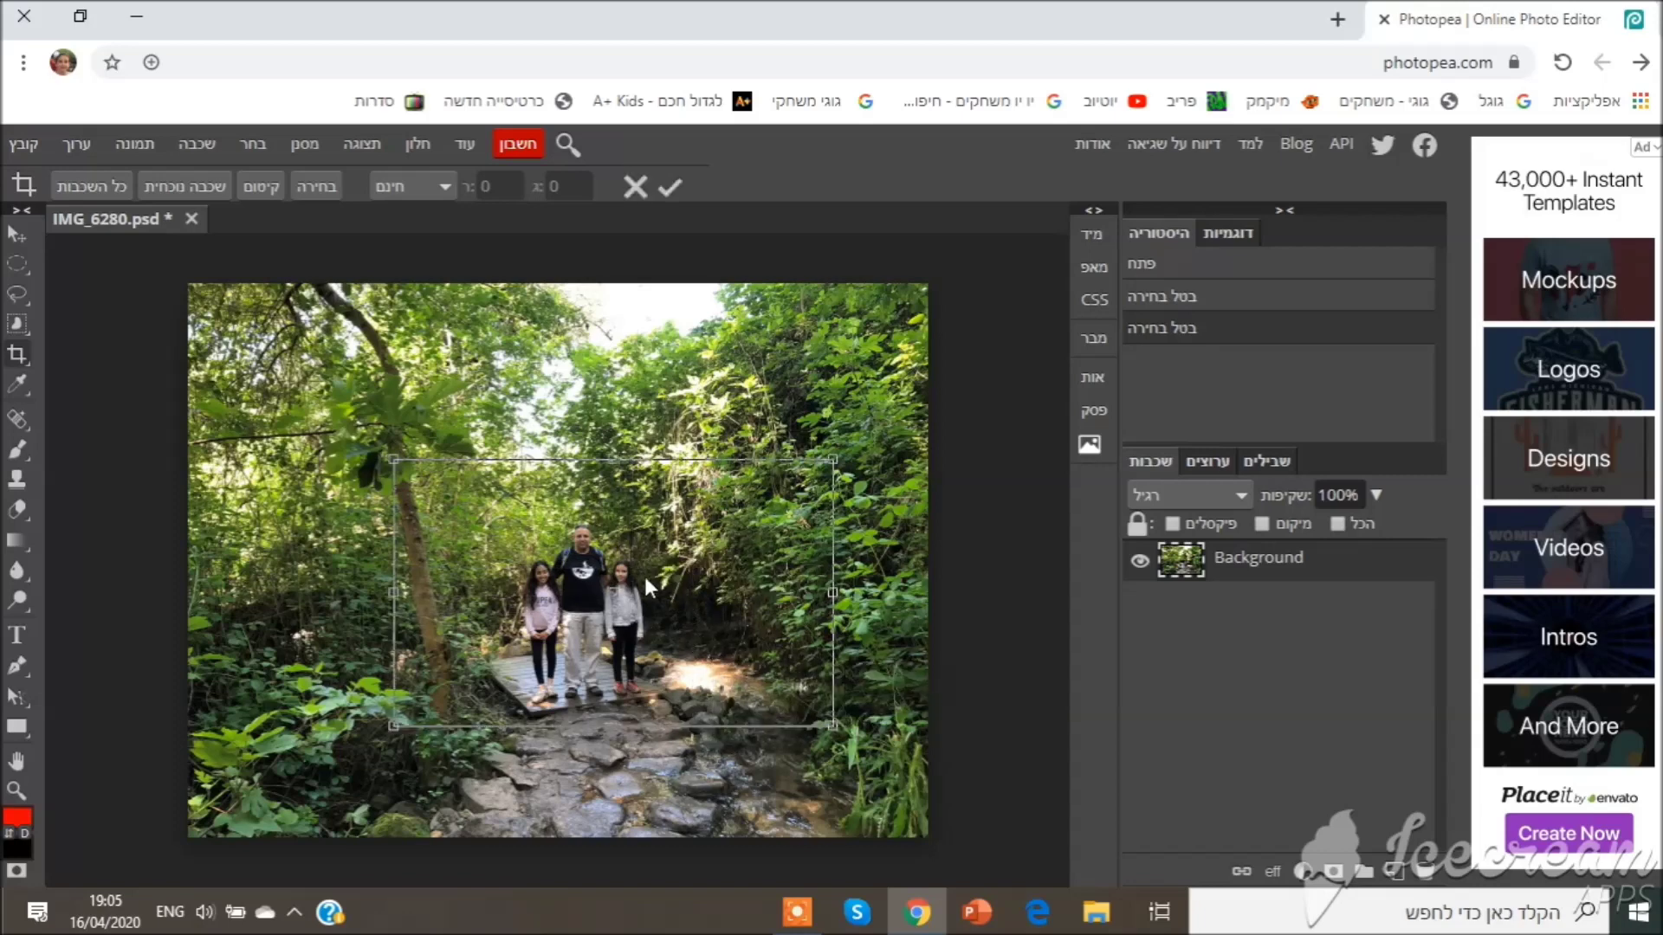
click(671, 188)
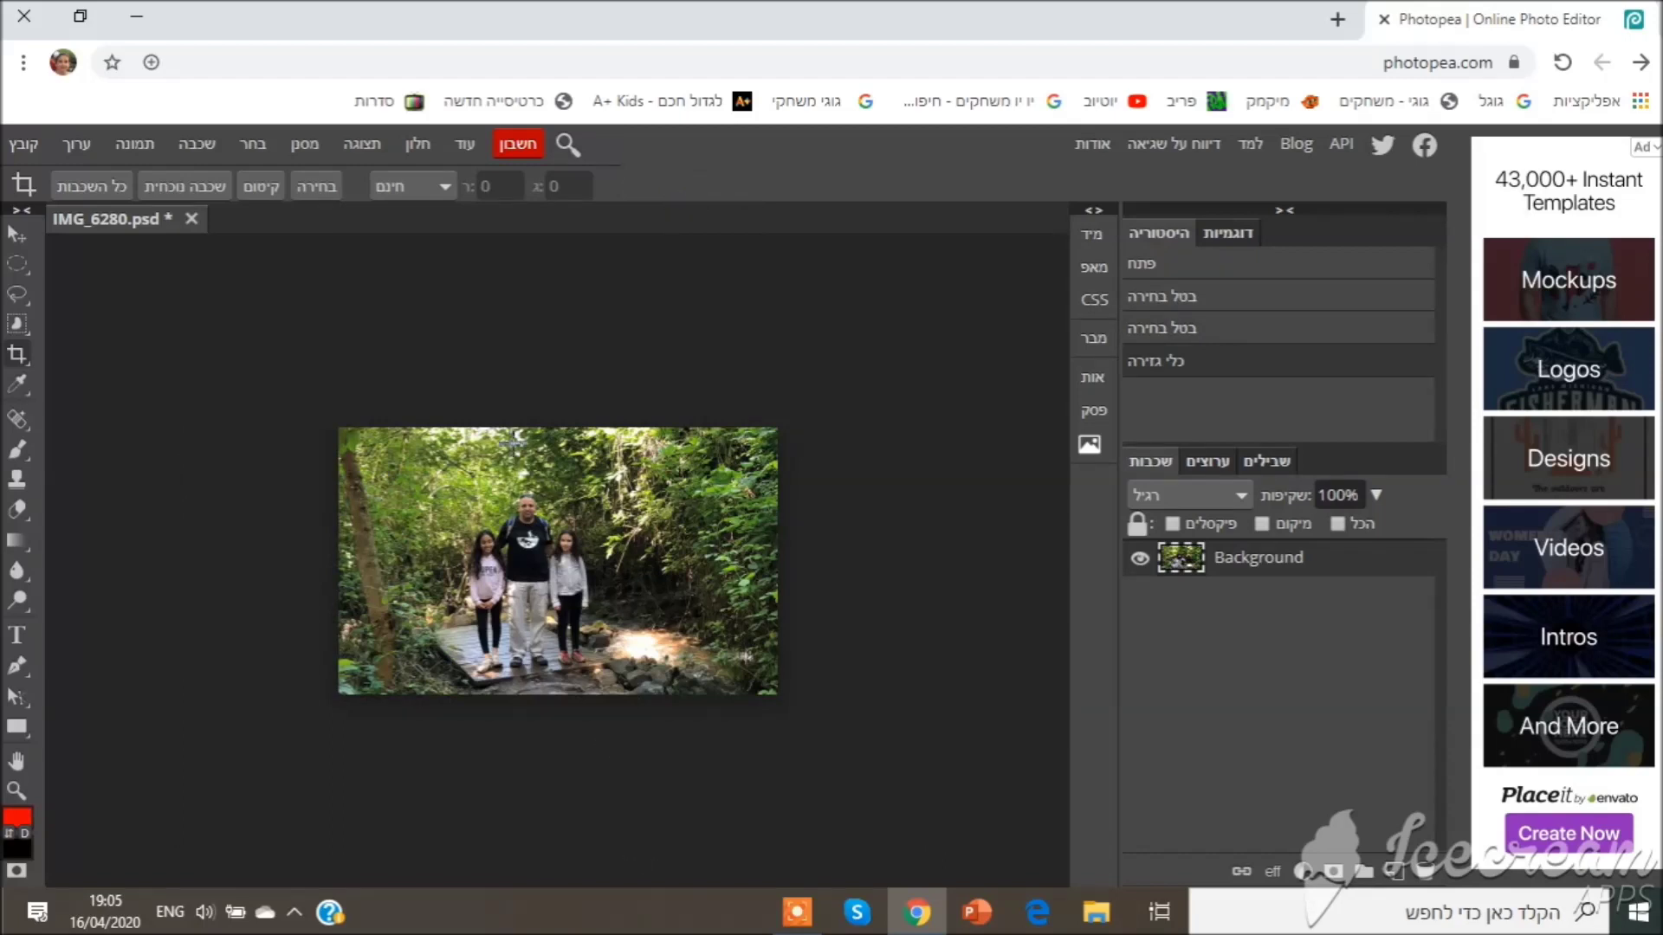
key(ctrl+z)
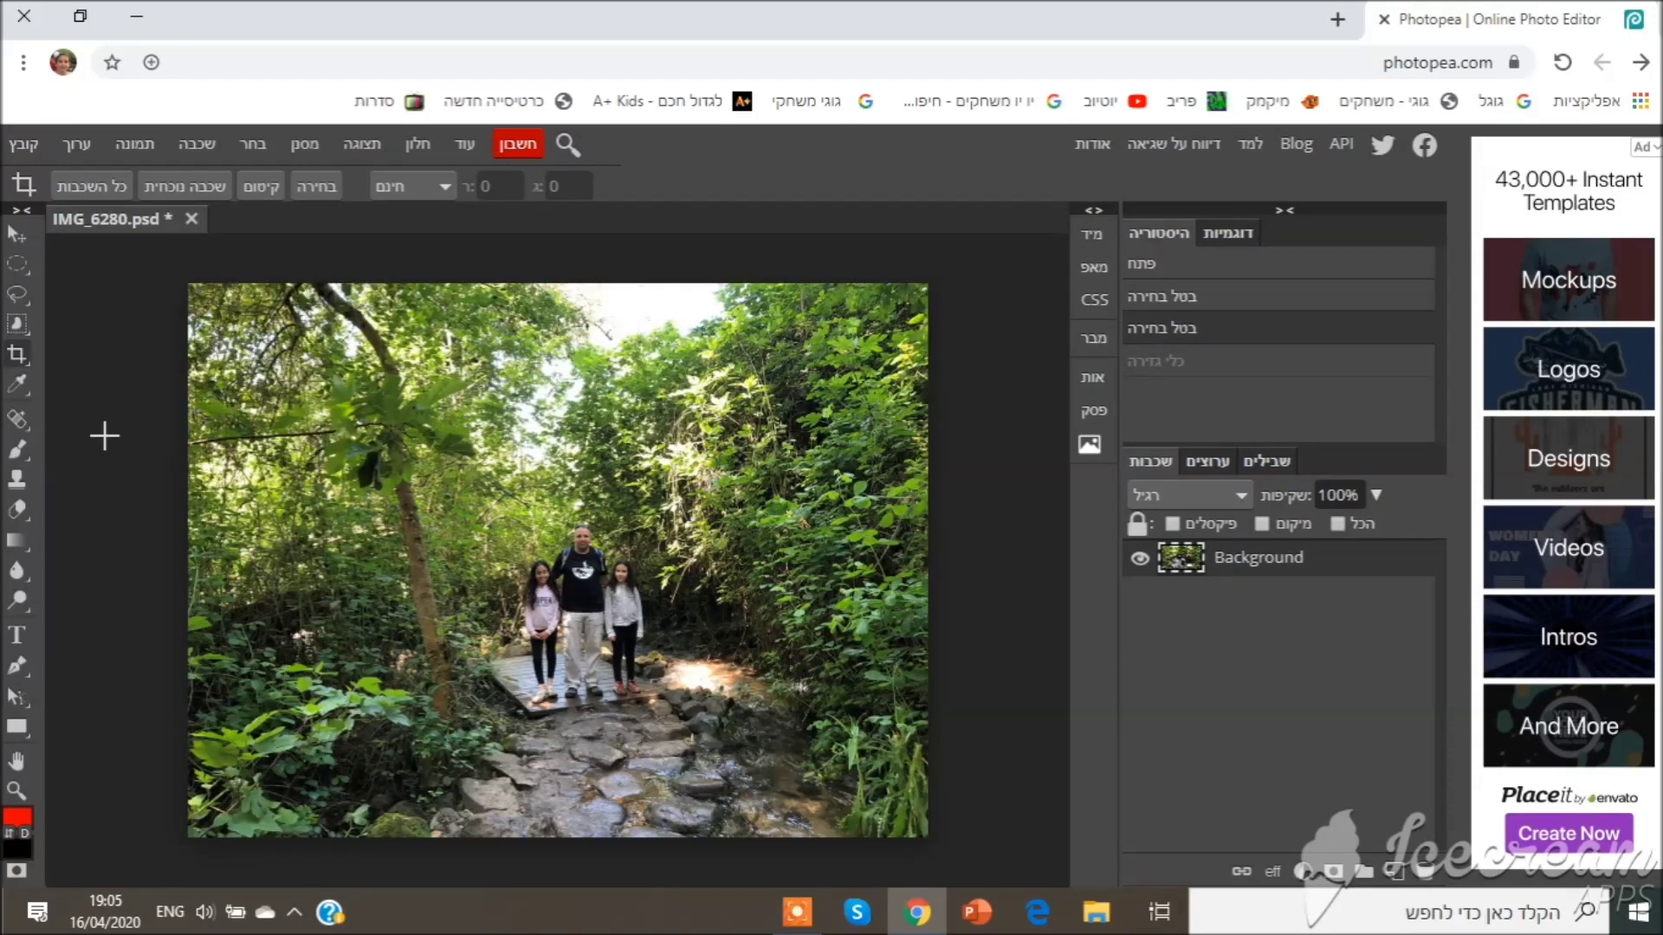
Step: Sample the black of the man's shirt with the eyedropper and paint a rough open circle above the people with the brush
click(29, 395)
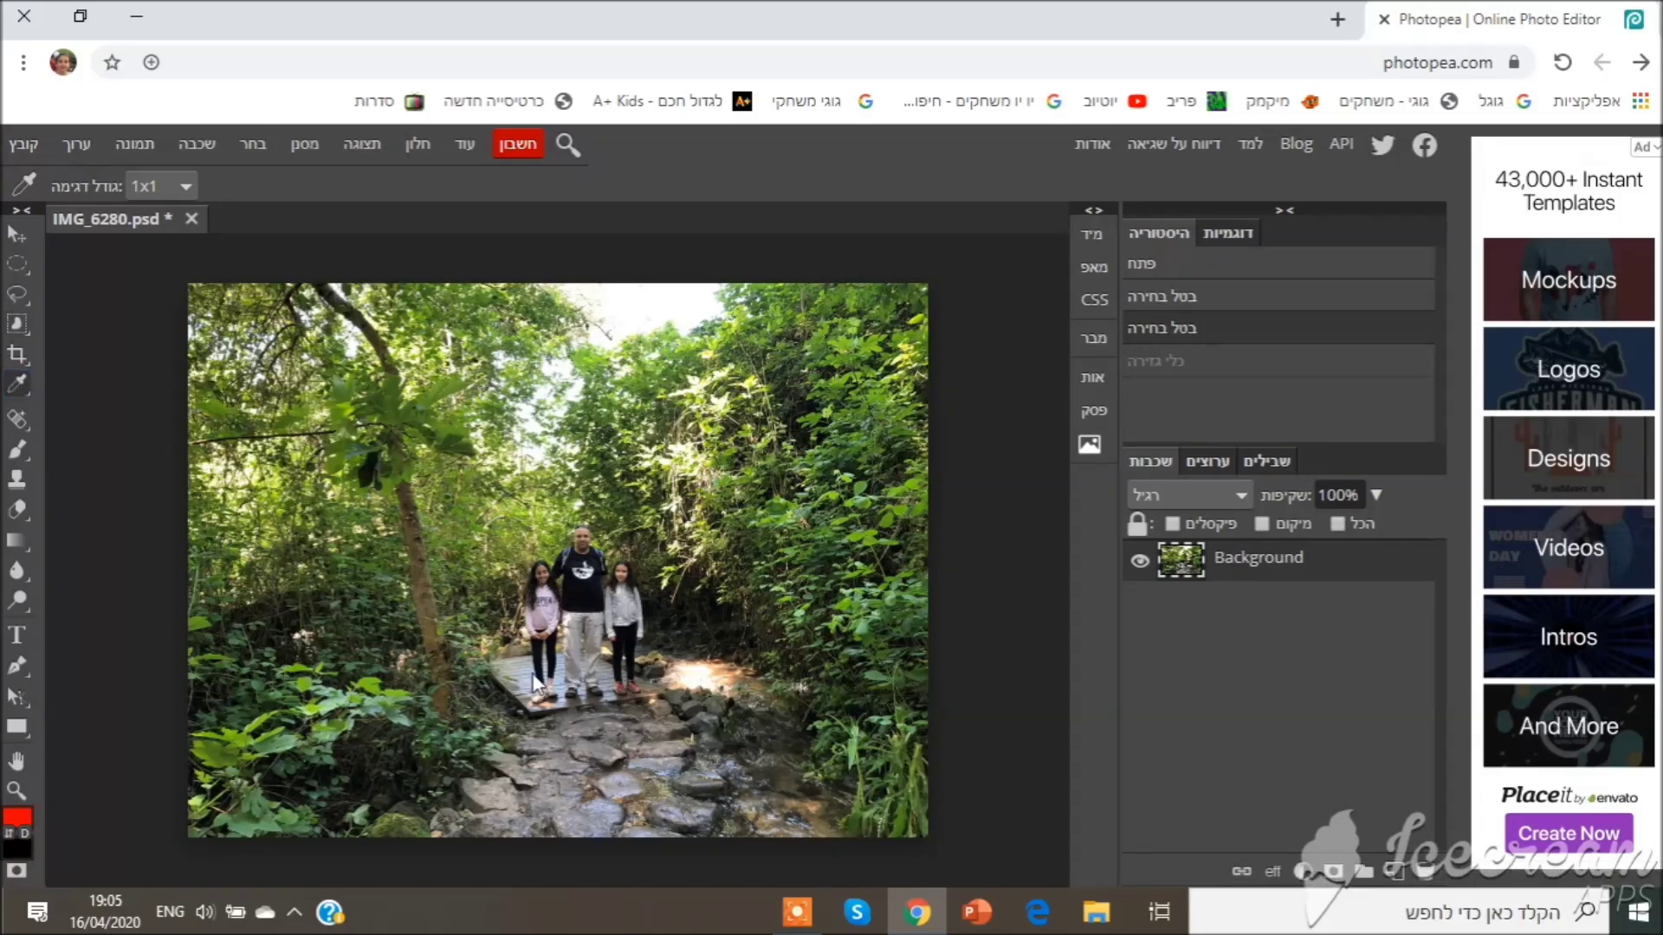
click(583, 591)
click(19, 449)
mouse_move(639, 320)
mouse_down()
mouse_move(520, 360)
mouse_move(572, 518)
mouse_move(732, 526)
mouse_move(676, 358)
mouse_up()
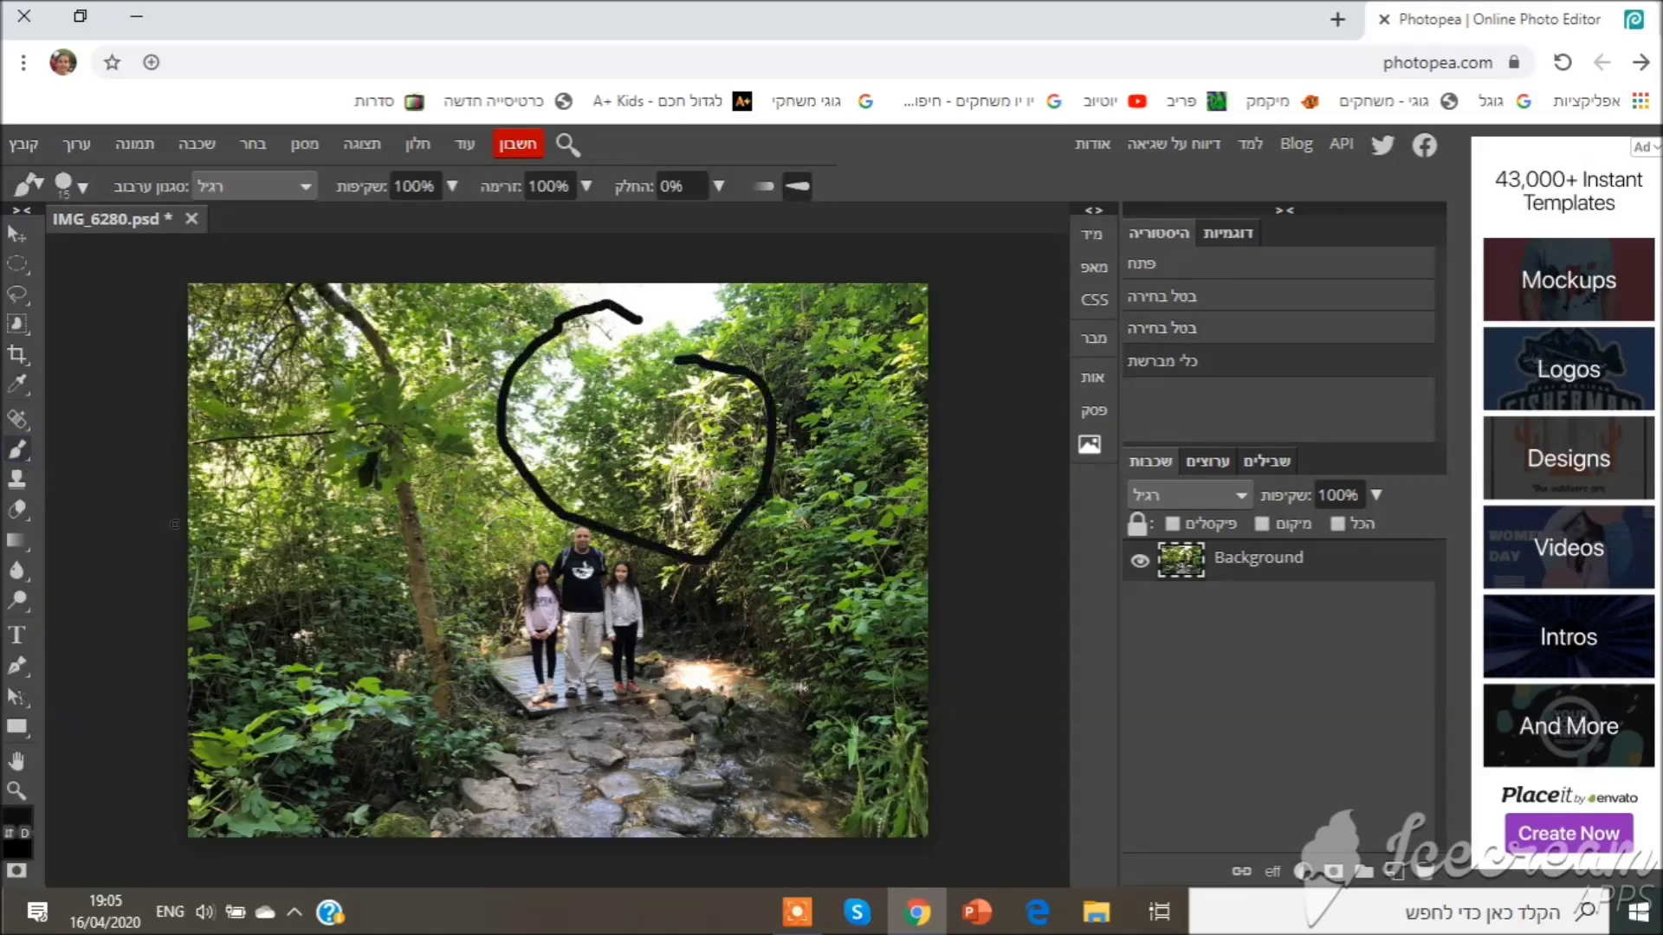
Step: Replace the black circle with a brush loop in the light lilac sampled from the girl's shirt, and undo that stroke
key(ctrl+z)
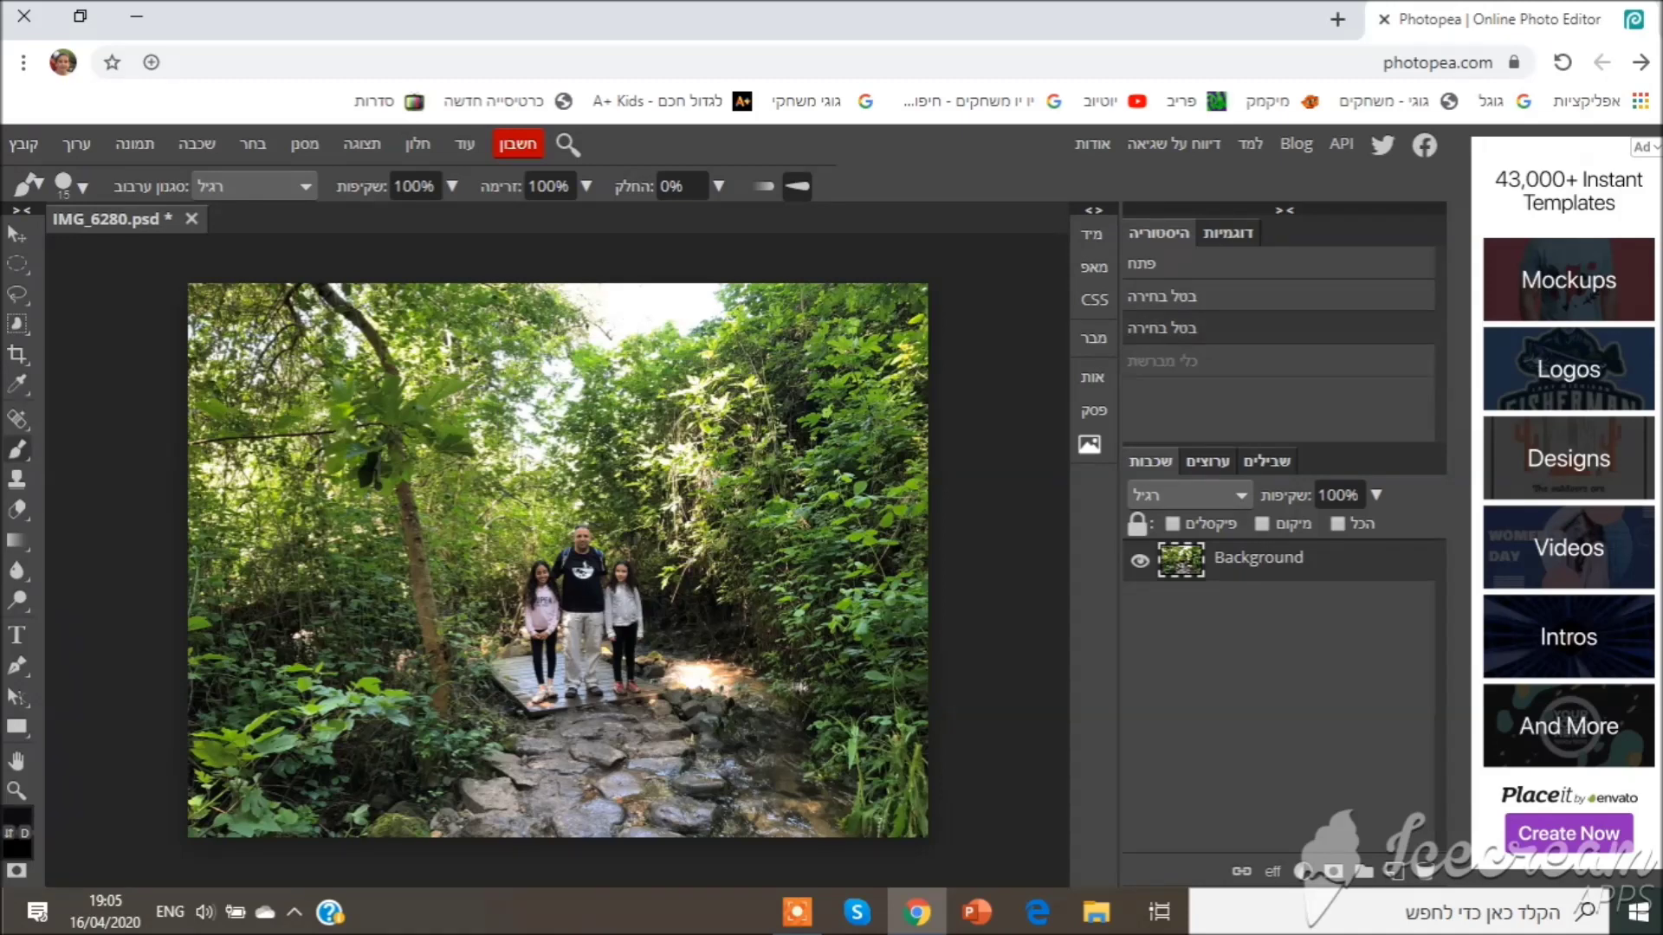
click(19, 386)
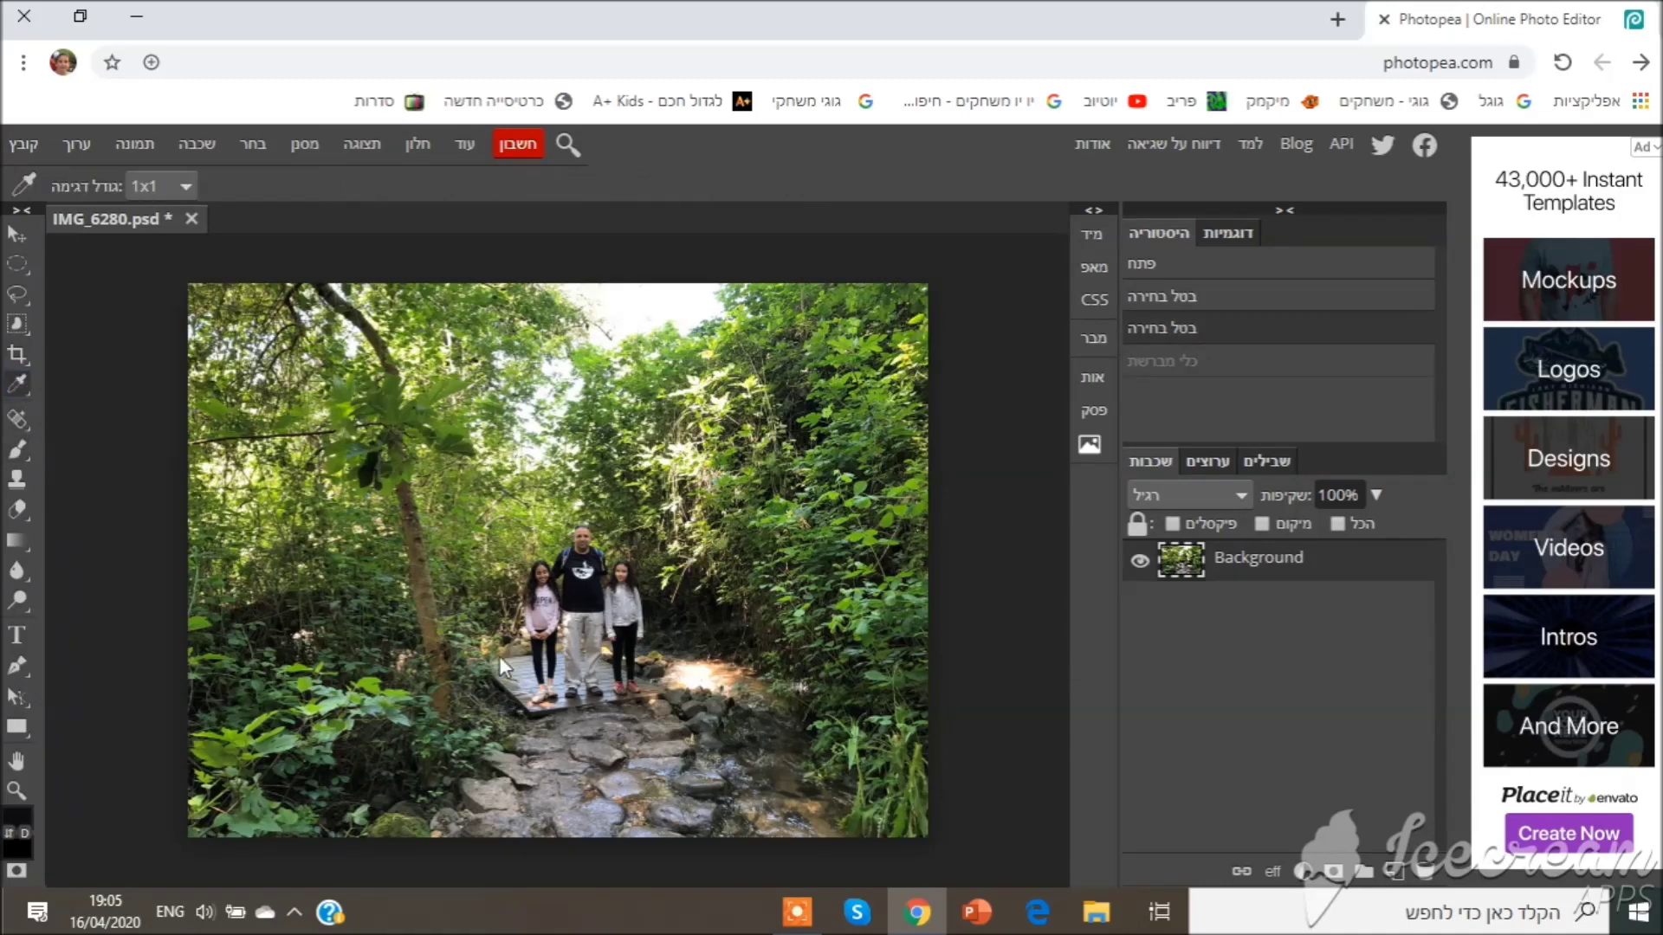
click(543, 613)
click(18, 449)
mouse_move(472, 521)
mouse_down()
mouse_move(777, 535)
mouse_move(607, 465)
mouse_move(430, 473)
mouse_up()
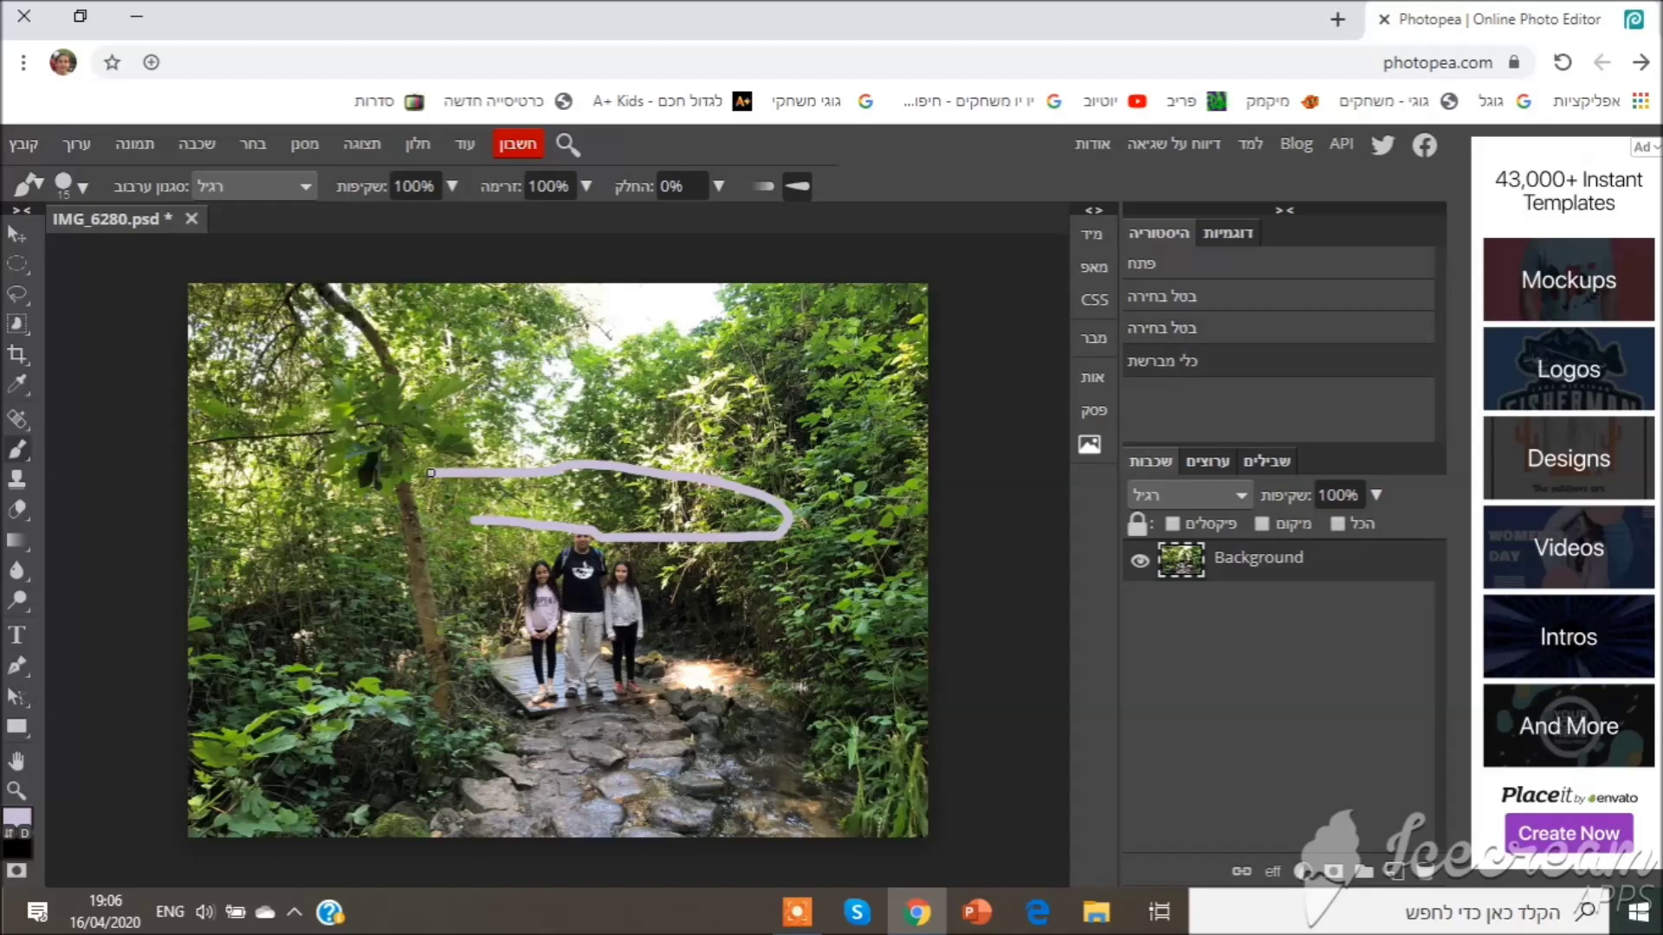
key(ctrl+z)
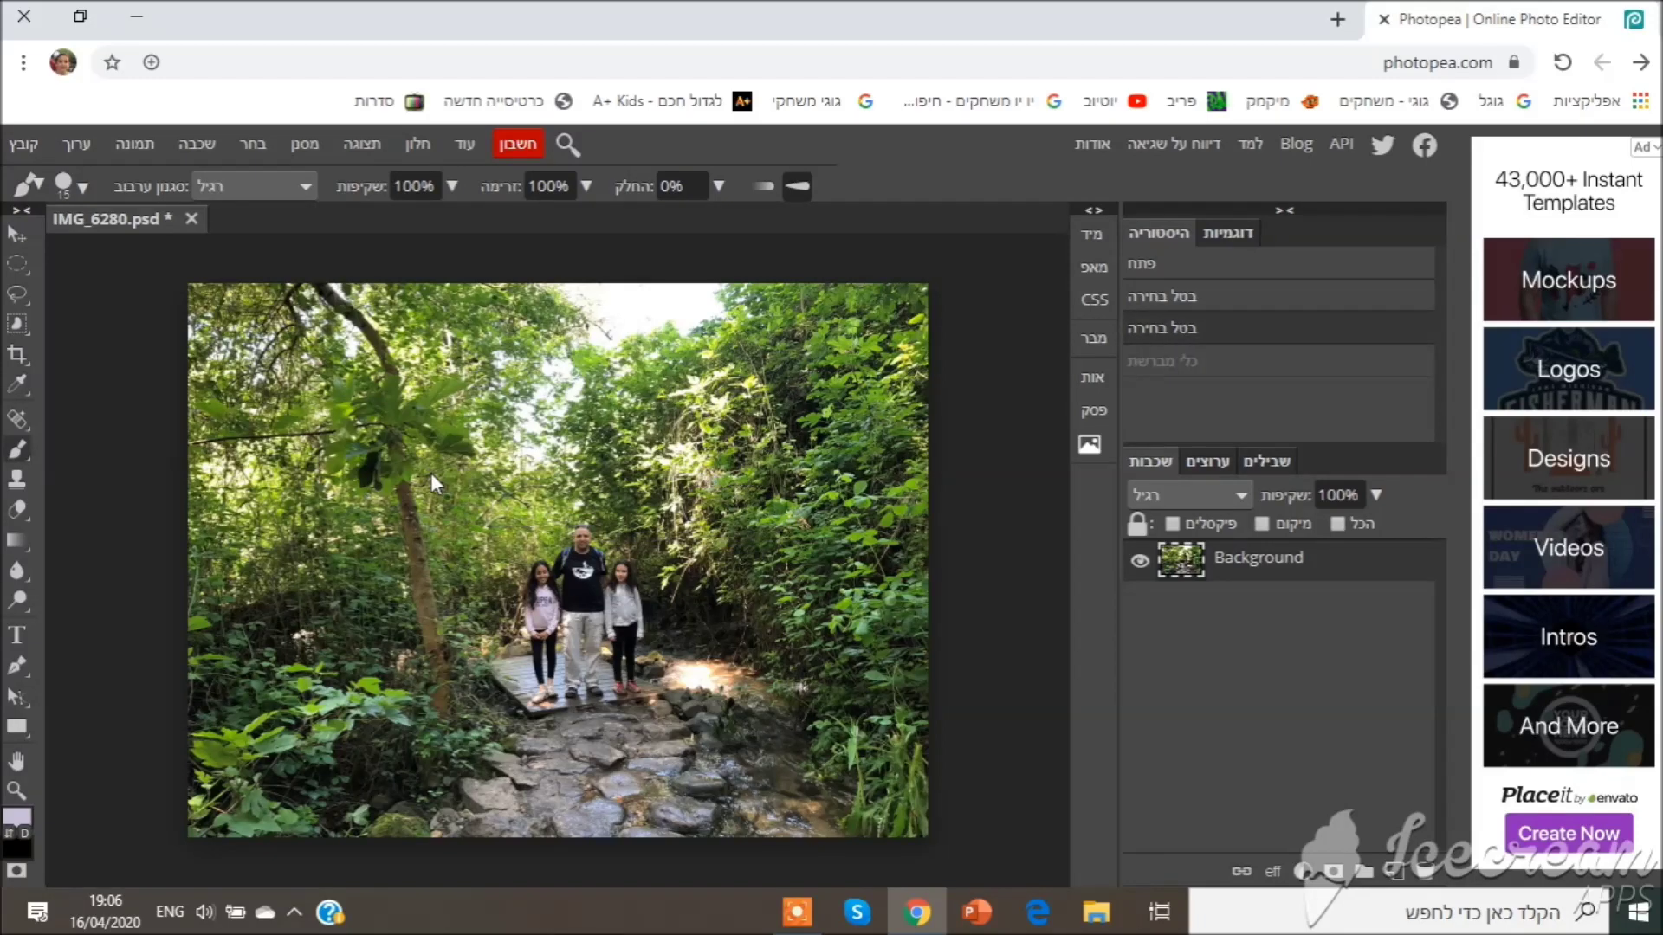
Step: Choose the clone stamp tool and enlarge its brush enough to cover all three people
click(17, 483)
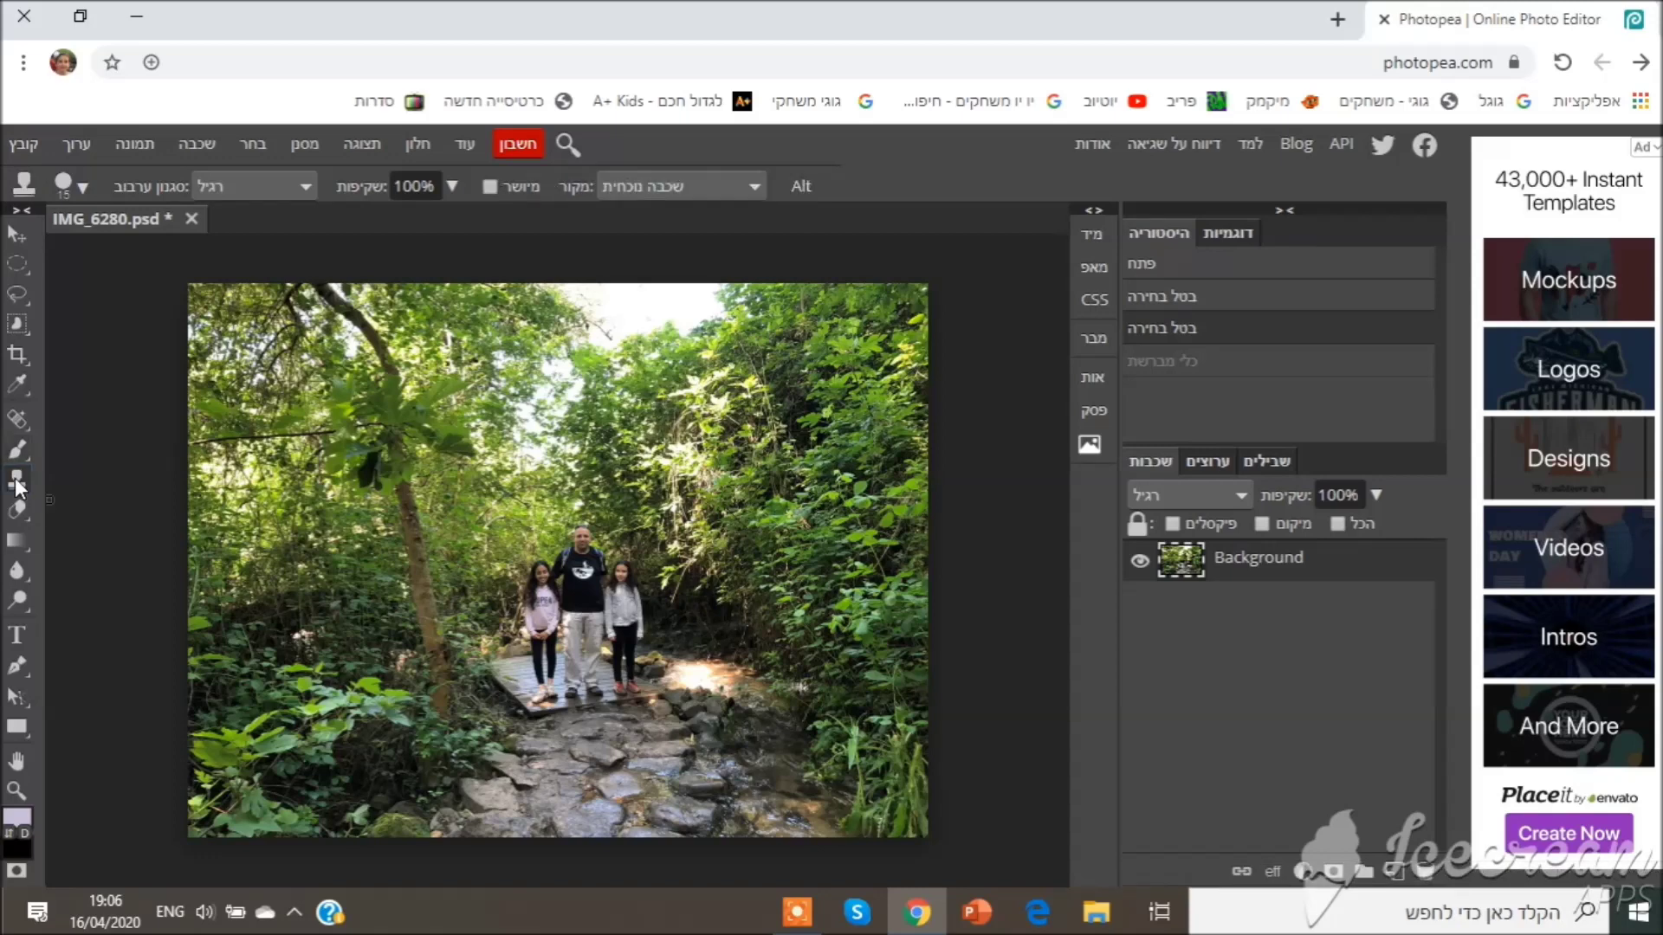
click(79, 187)
mouse_move(123, 256)
mouse_down()
mouse_move(203, 265)
mouse_move(185, 263)
mouse_up()
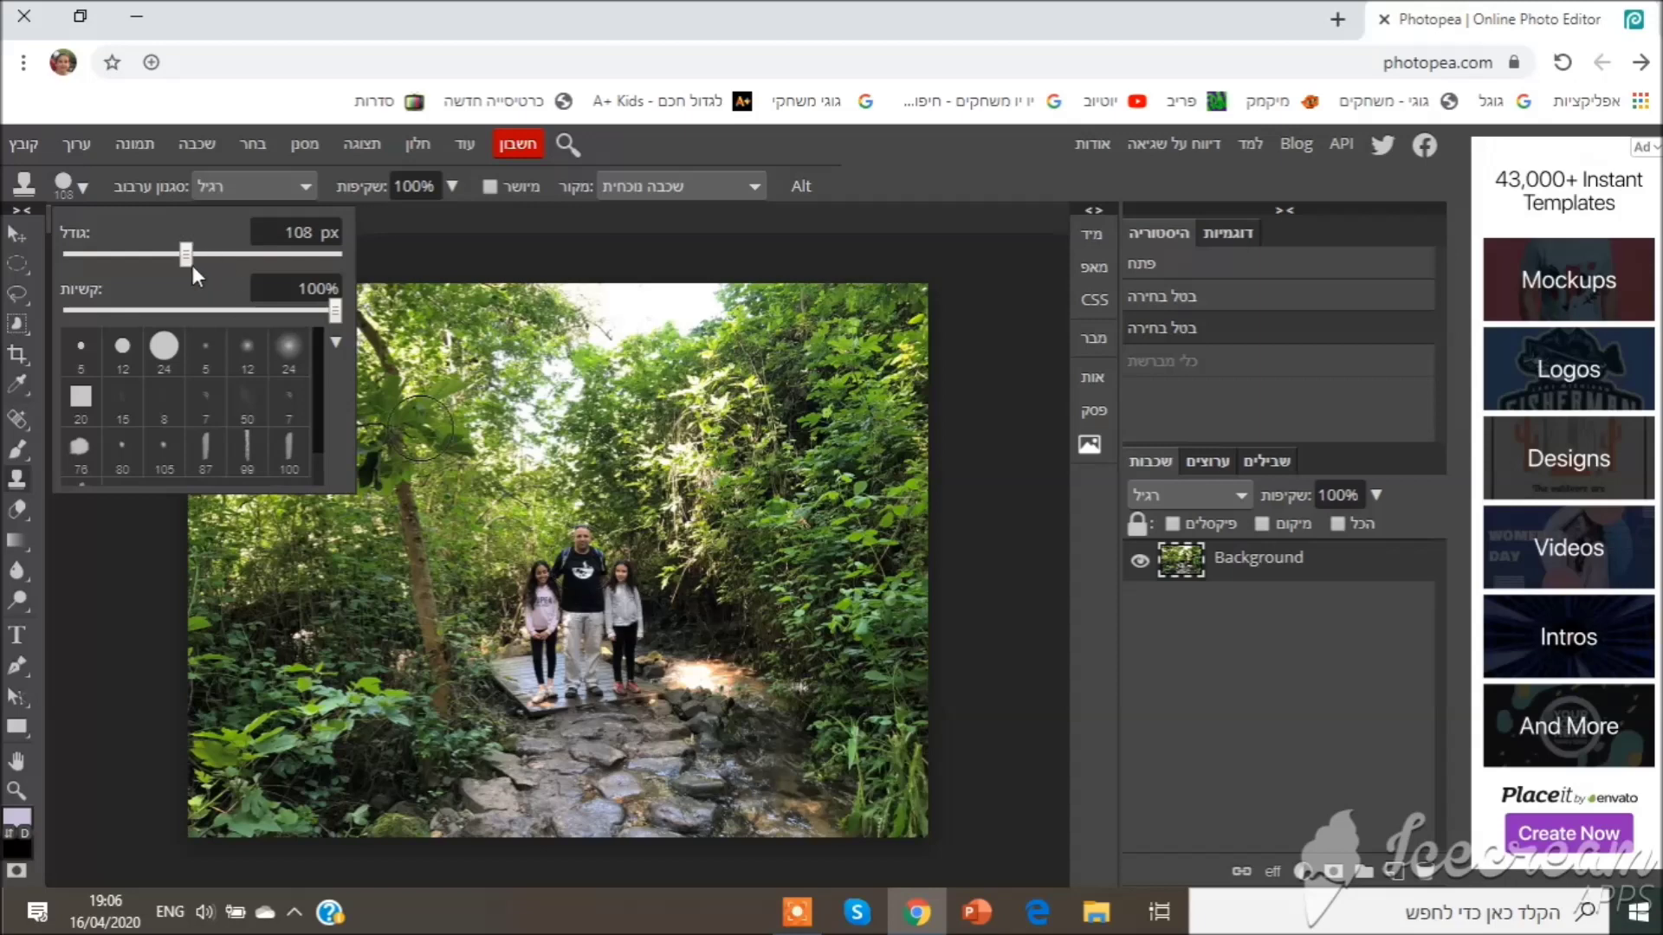
mouse_move(189, 258)
mouse_down()
mouse_move(277, 273)
mouse_move(252, 271)
mouse_up()
Step: Sample the three people as the clone source and stamp several copies of them around the photo
alt+click(582, 611)
mouse_move(389, 435)
mouse_down()
mouse_move(320, 395)
mouse_move(355, 415)
mouse_up()
click(720, 459)
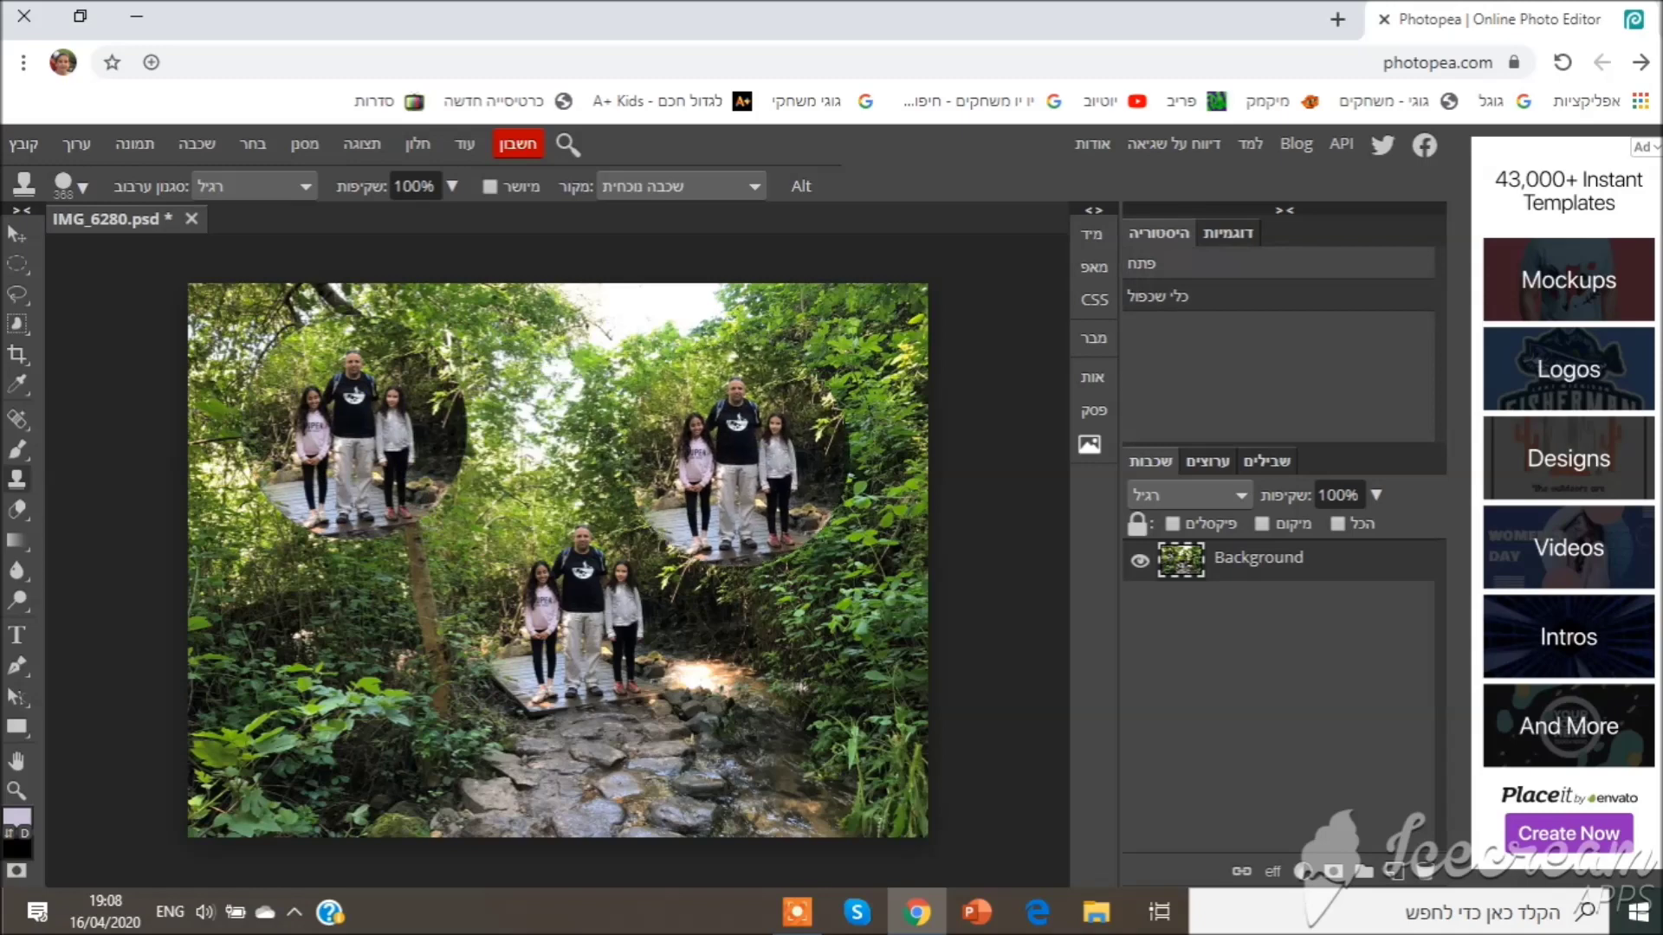
drag(721, 459, 667, 407)
drag(701, 671, 831, 684)
drag(446, 670, 346, 667)
mouse_move(764, 615)
mouse_down()
mouse_move(864, 534)
mouse_move(846, 504)
mouse_up()
mouse_move(416, 566)
mouse_down()
mouse_move(402, 554)
mouse_move(308, 599)
mouse_up()
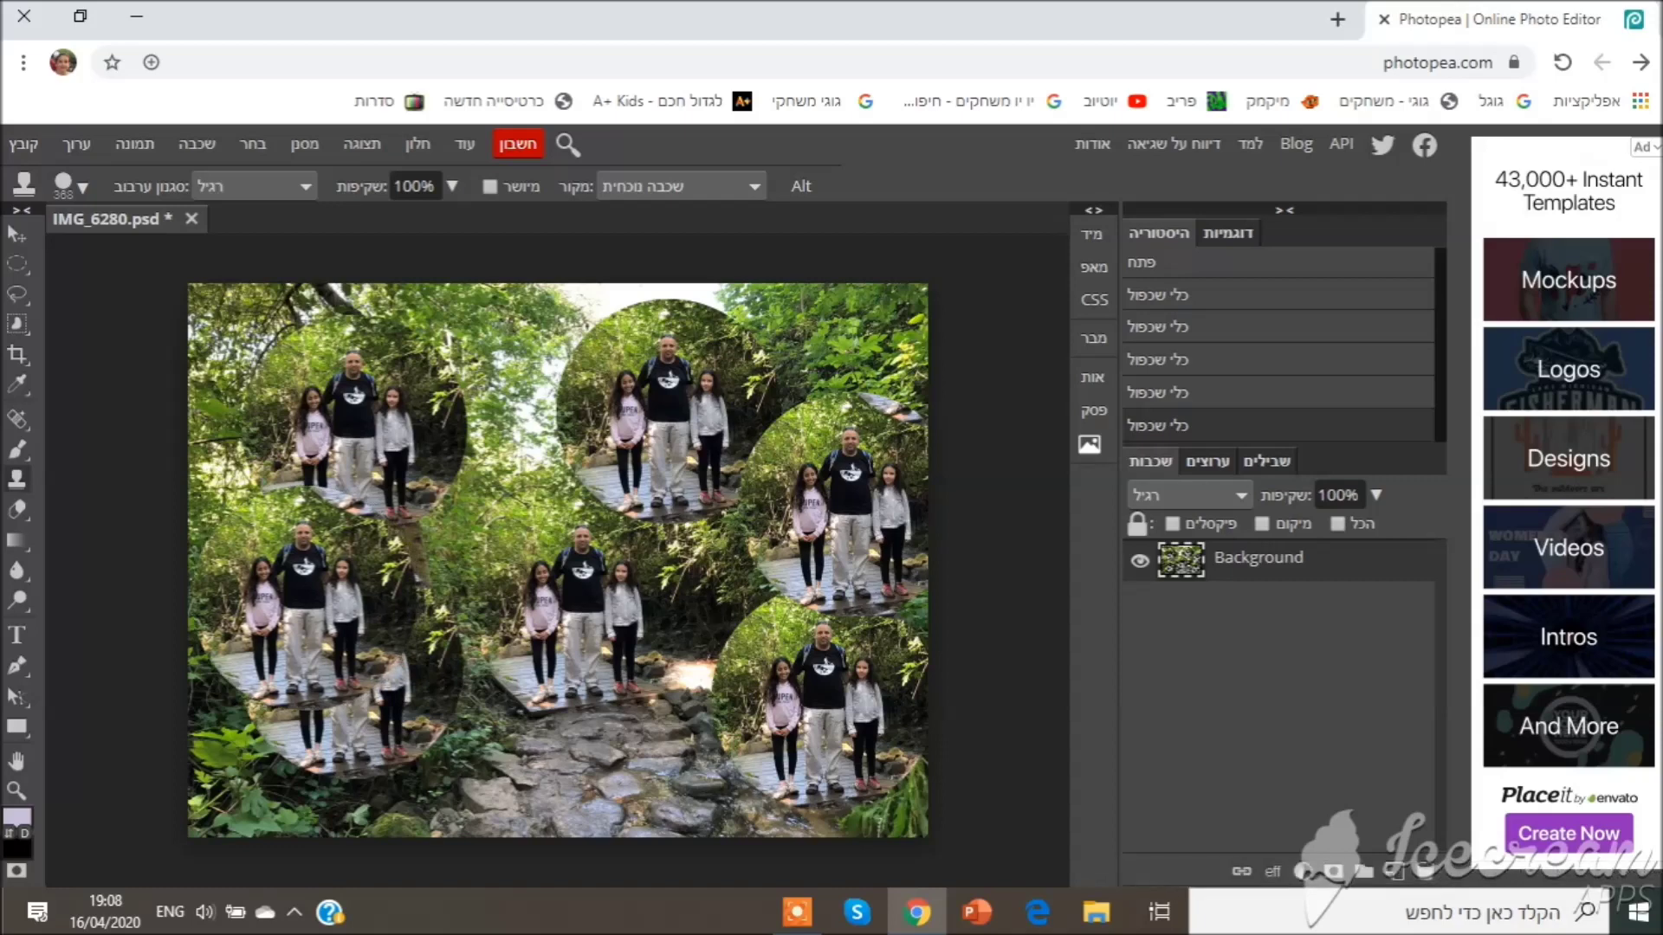
Step: Undo all the clone stamp copies to get back to the original photo
key(ctrl+z)
key(ctrl+z)
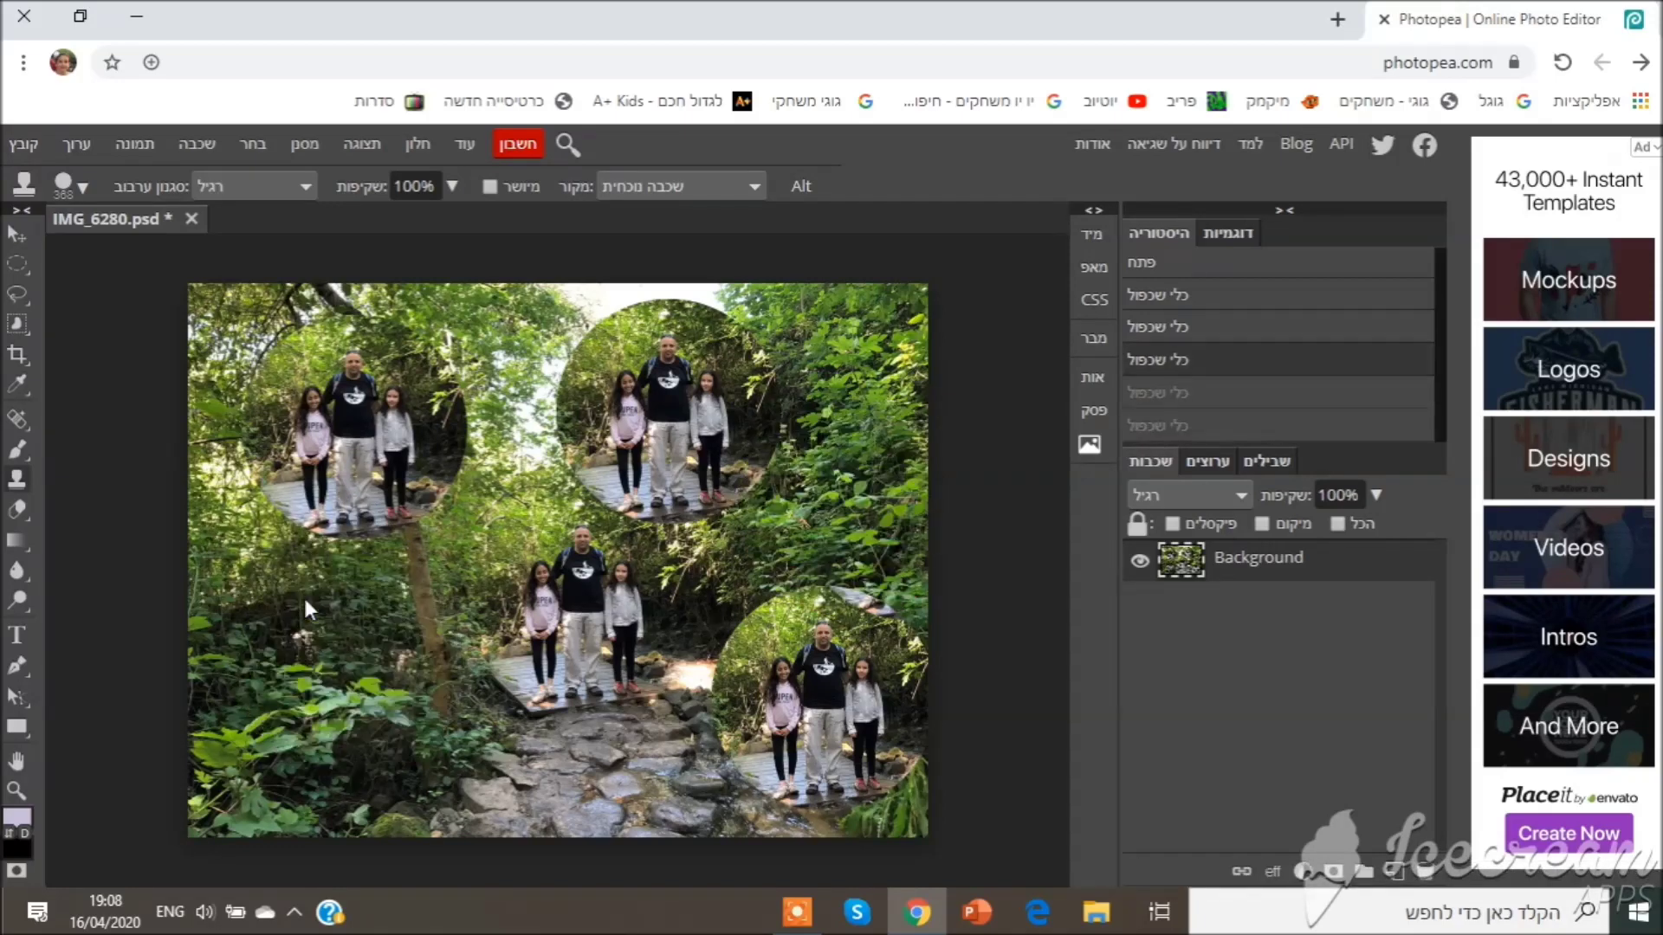
key(ctrl+z)
key(ctrl+z)
key(ctrl+z)
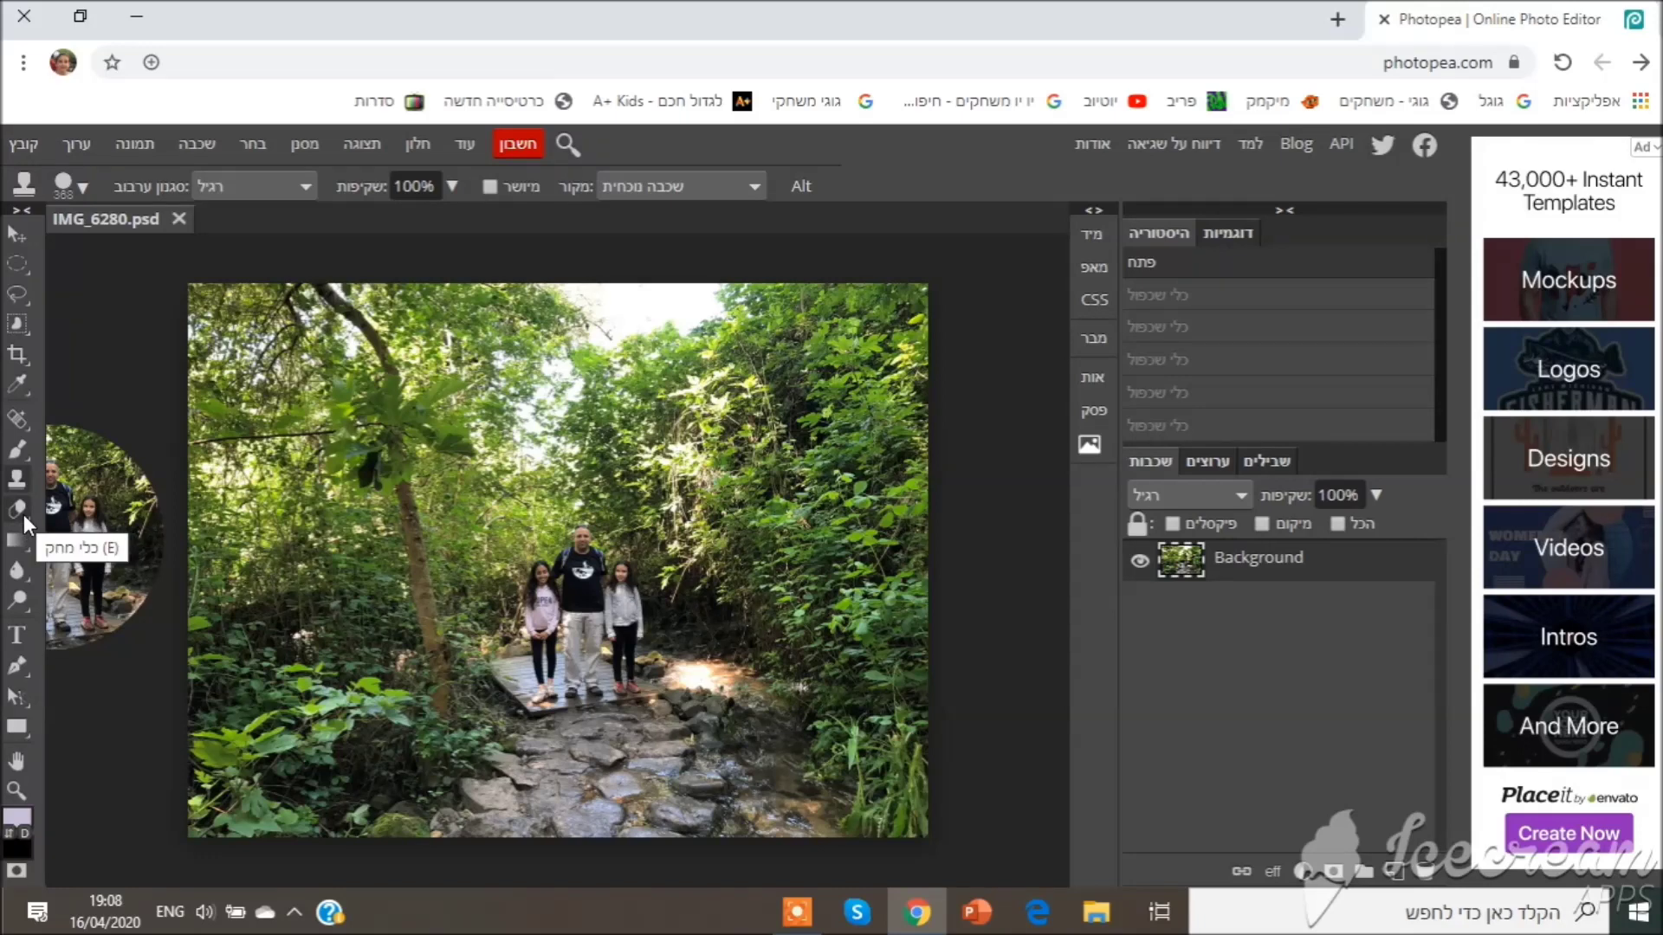
Step: Erase a horizontal strip across the three people with the eraser tool (כלי מחק) and undo it
click(23, 515)
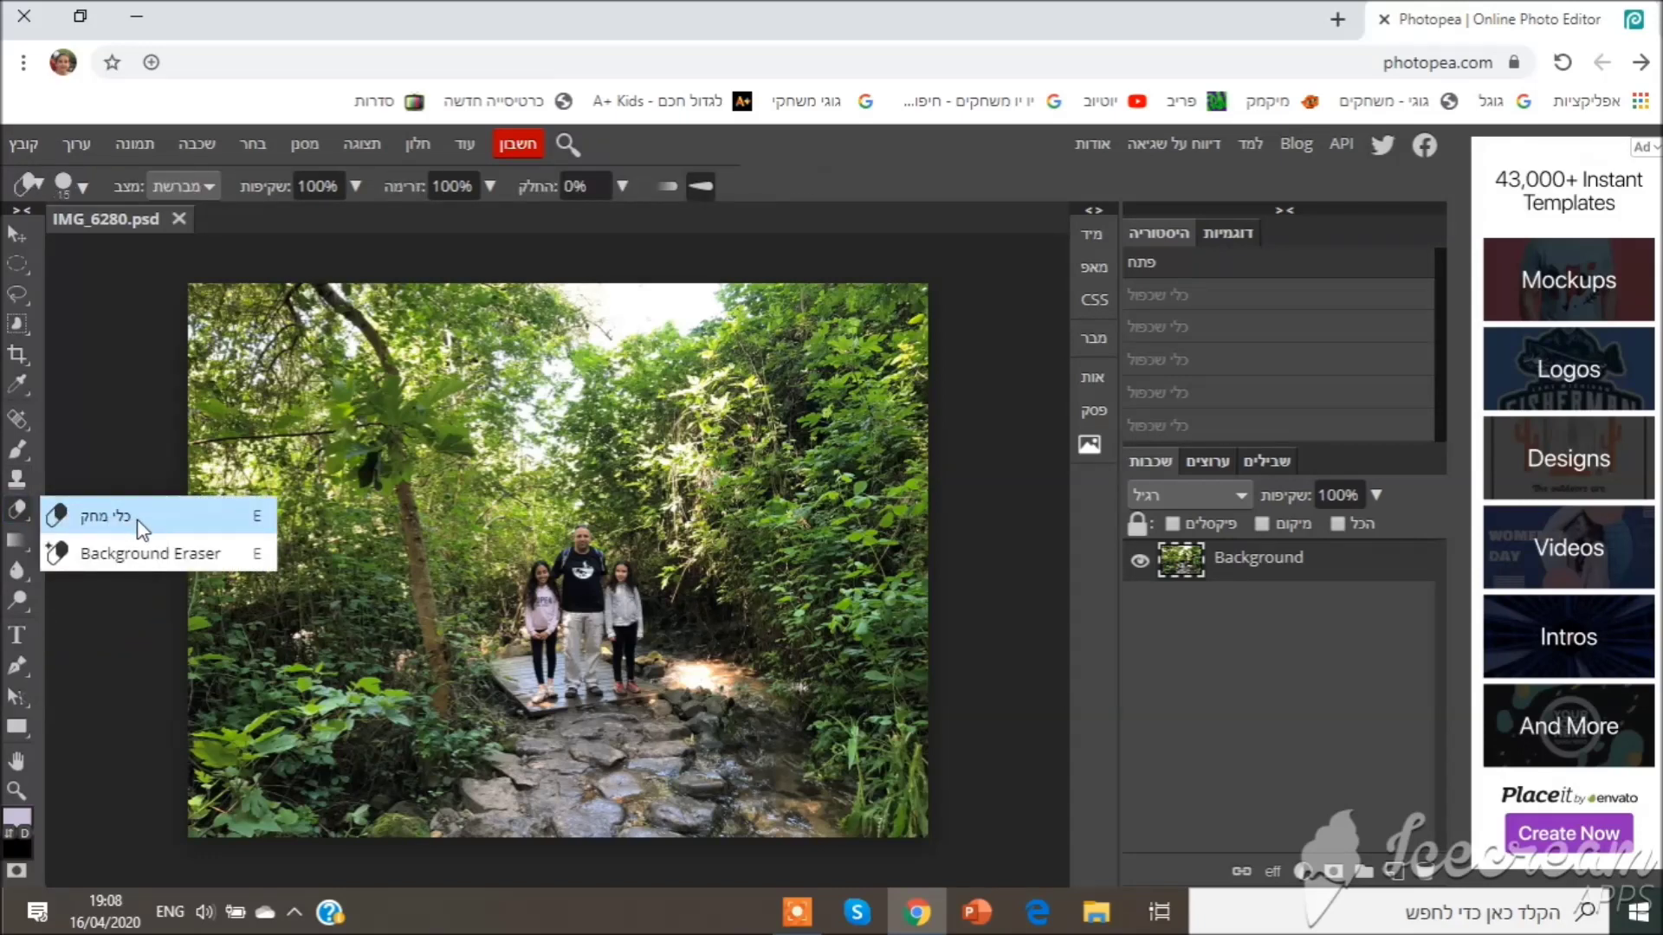
click(87, 518)
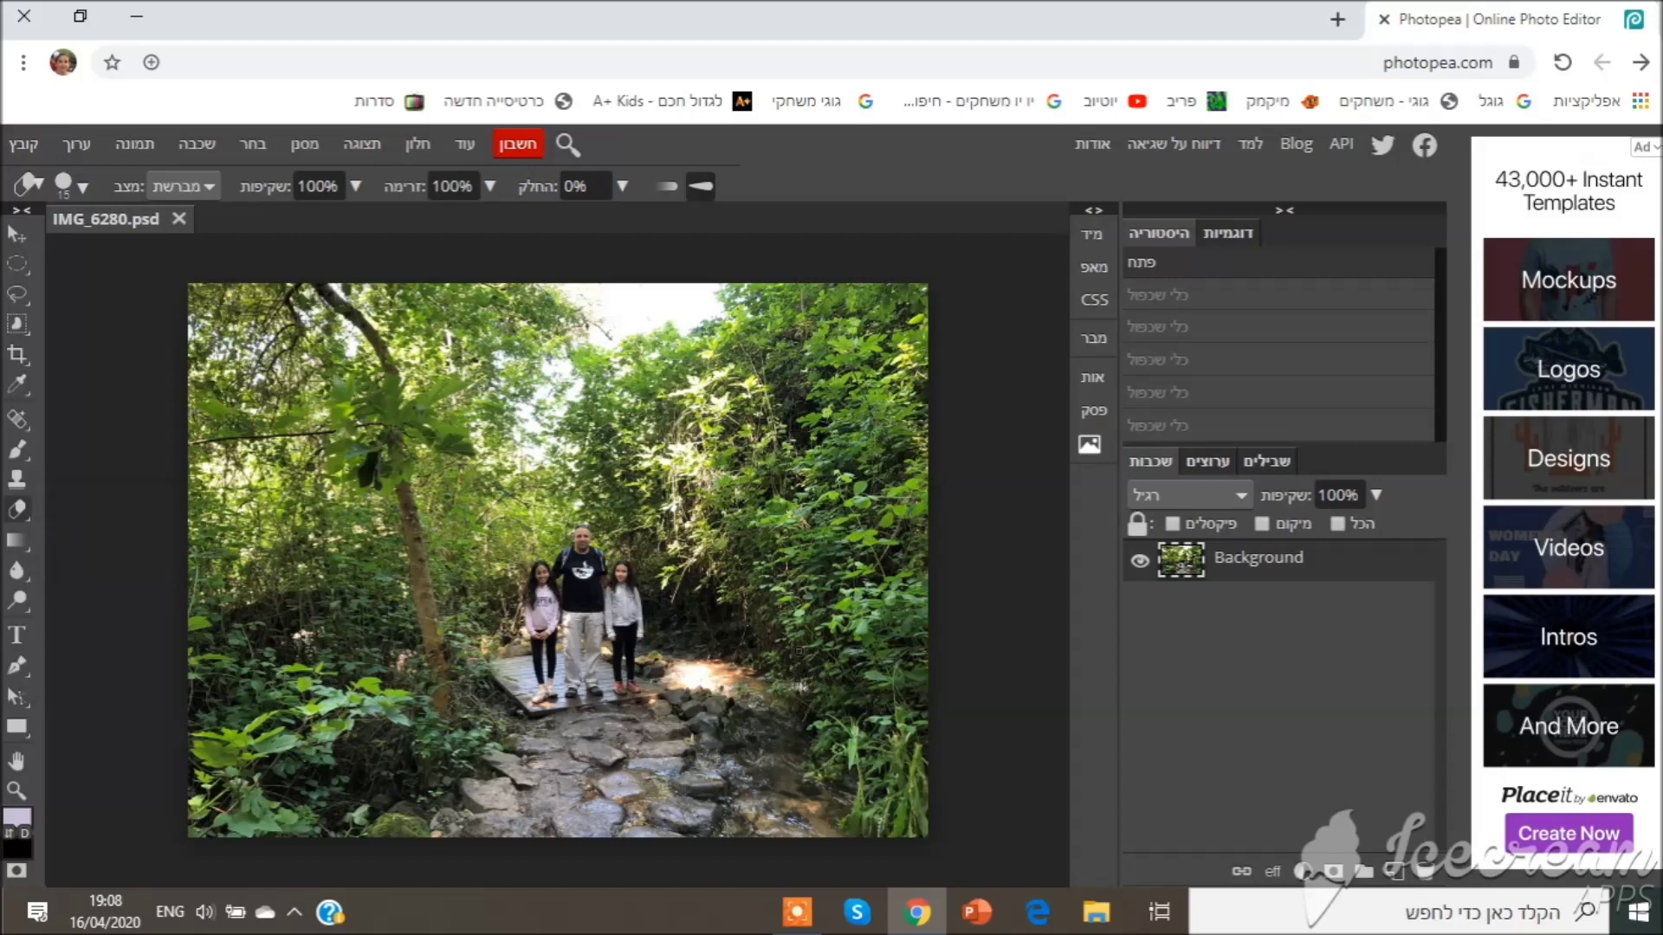
mouse_move(468, 608)
mouse_down()
mouse_move(678, 619)
mouse_move(492, 605)
mouse_move(647, 609)
mouse_move(504, 603)
mouse_move(591, 619)
mouse_up()
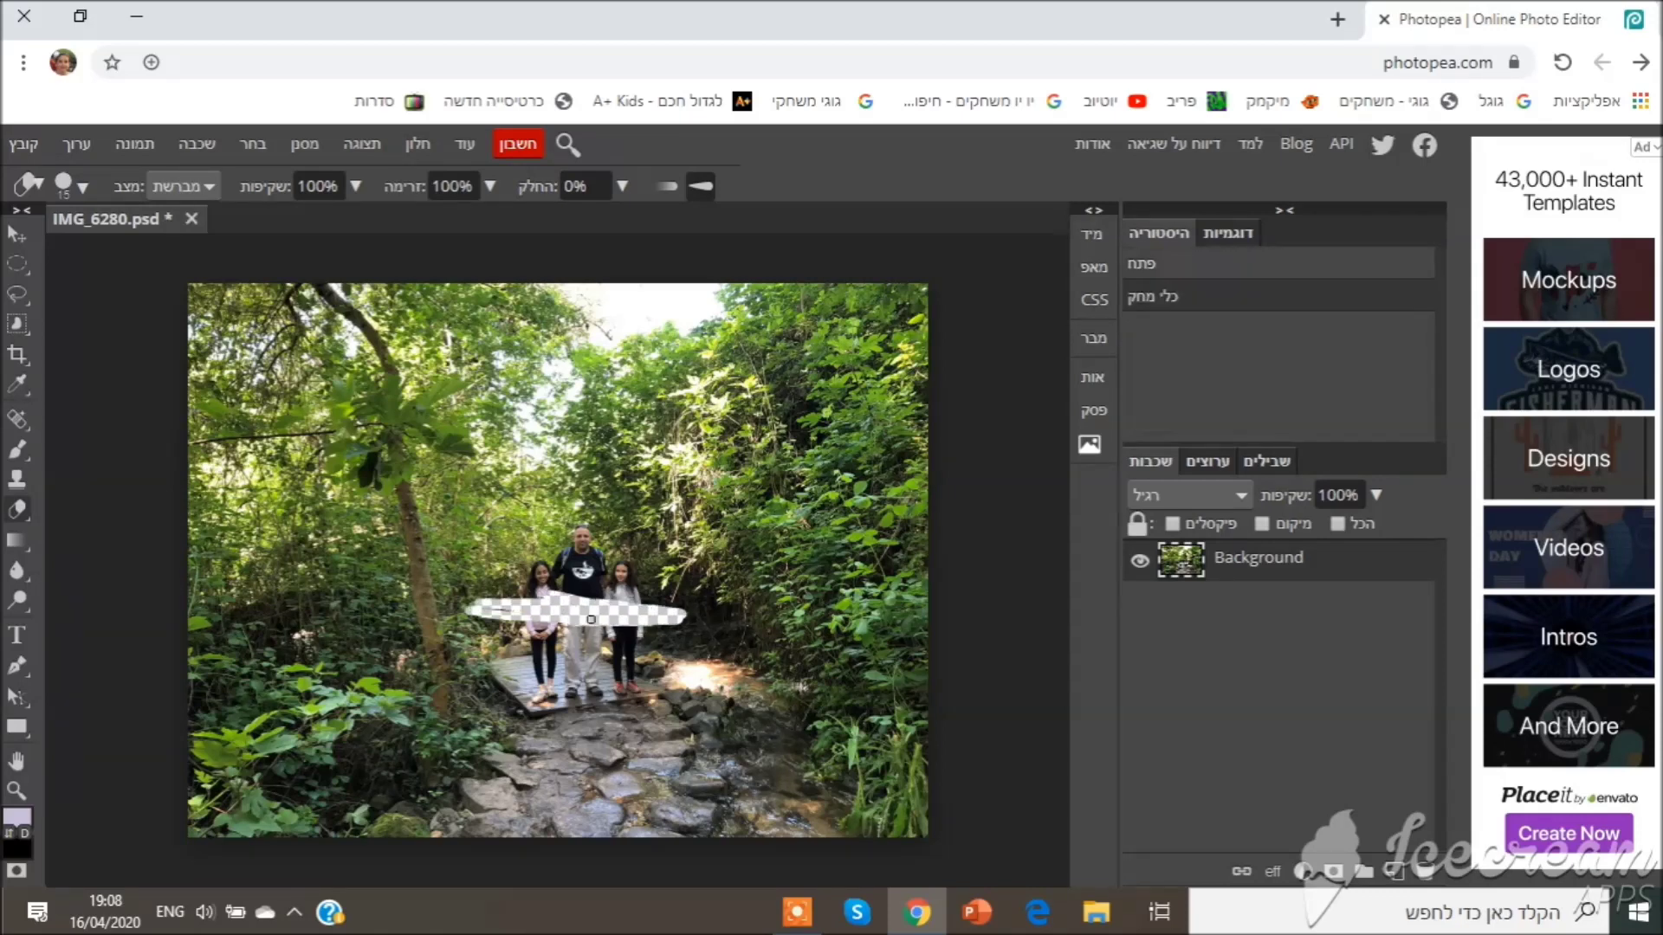
key(ctrl+z)
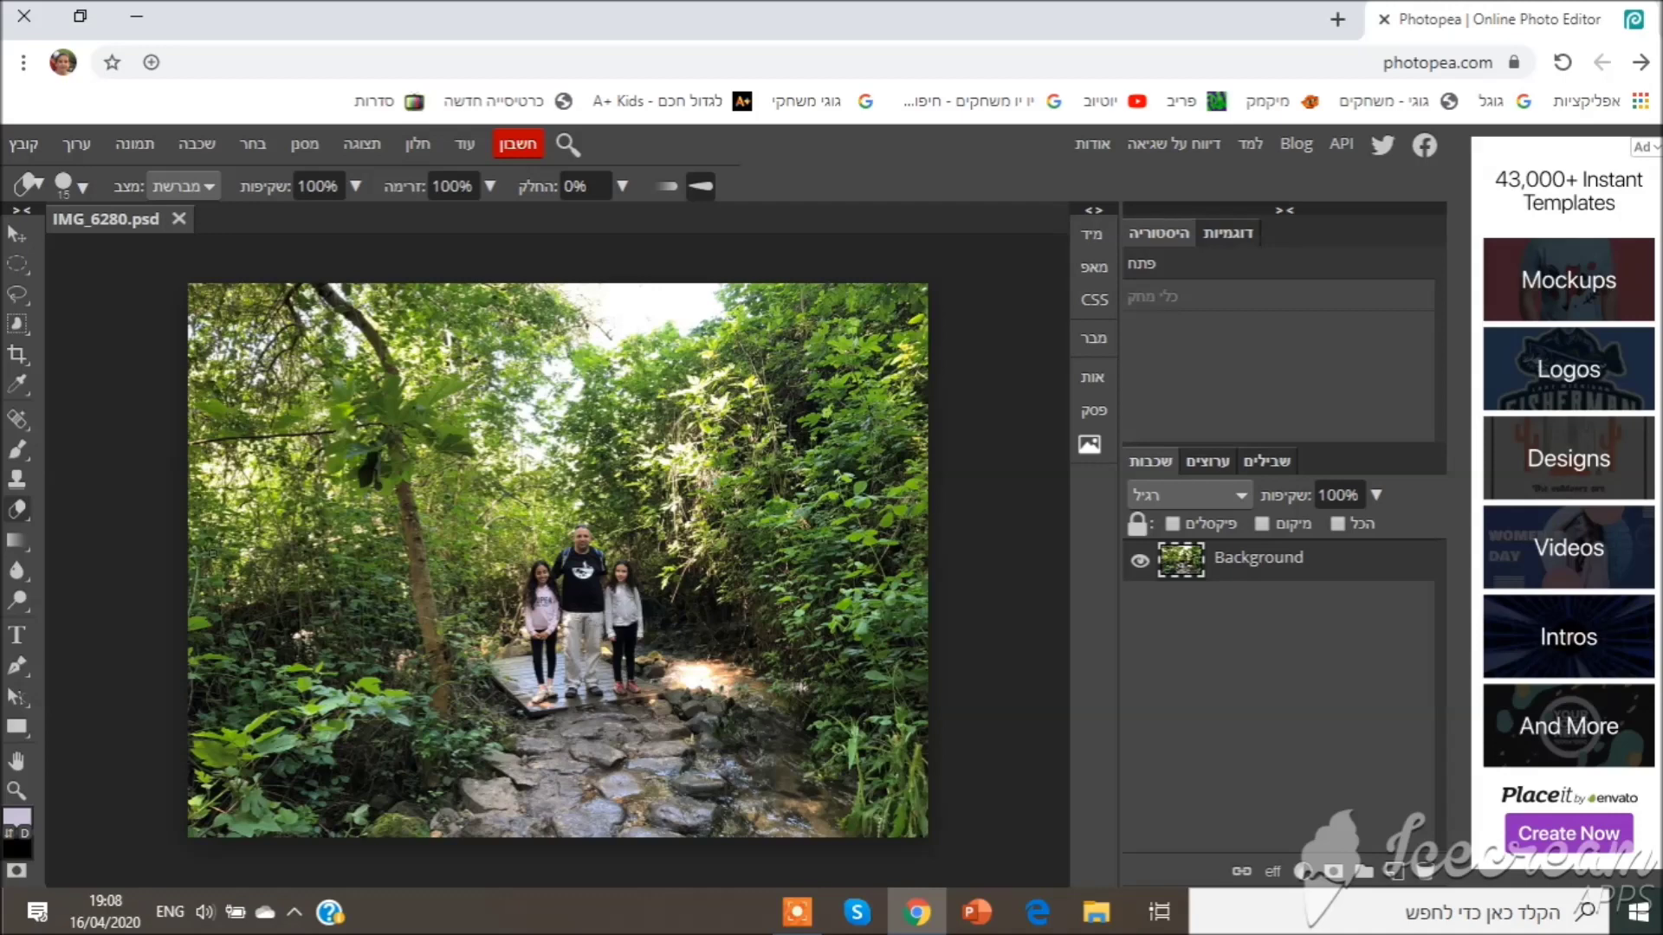
Step: Show the paint bucket tool (כלי דלי צבע), return to the gradient tool and choose its blue-red-yellow preset
click(26, 543)
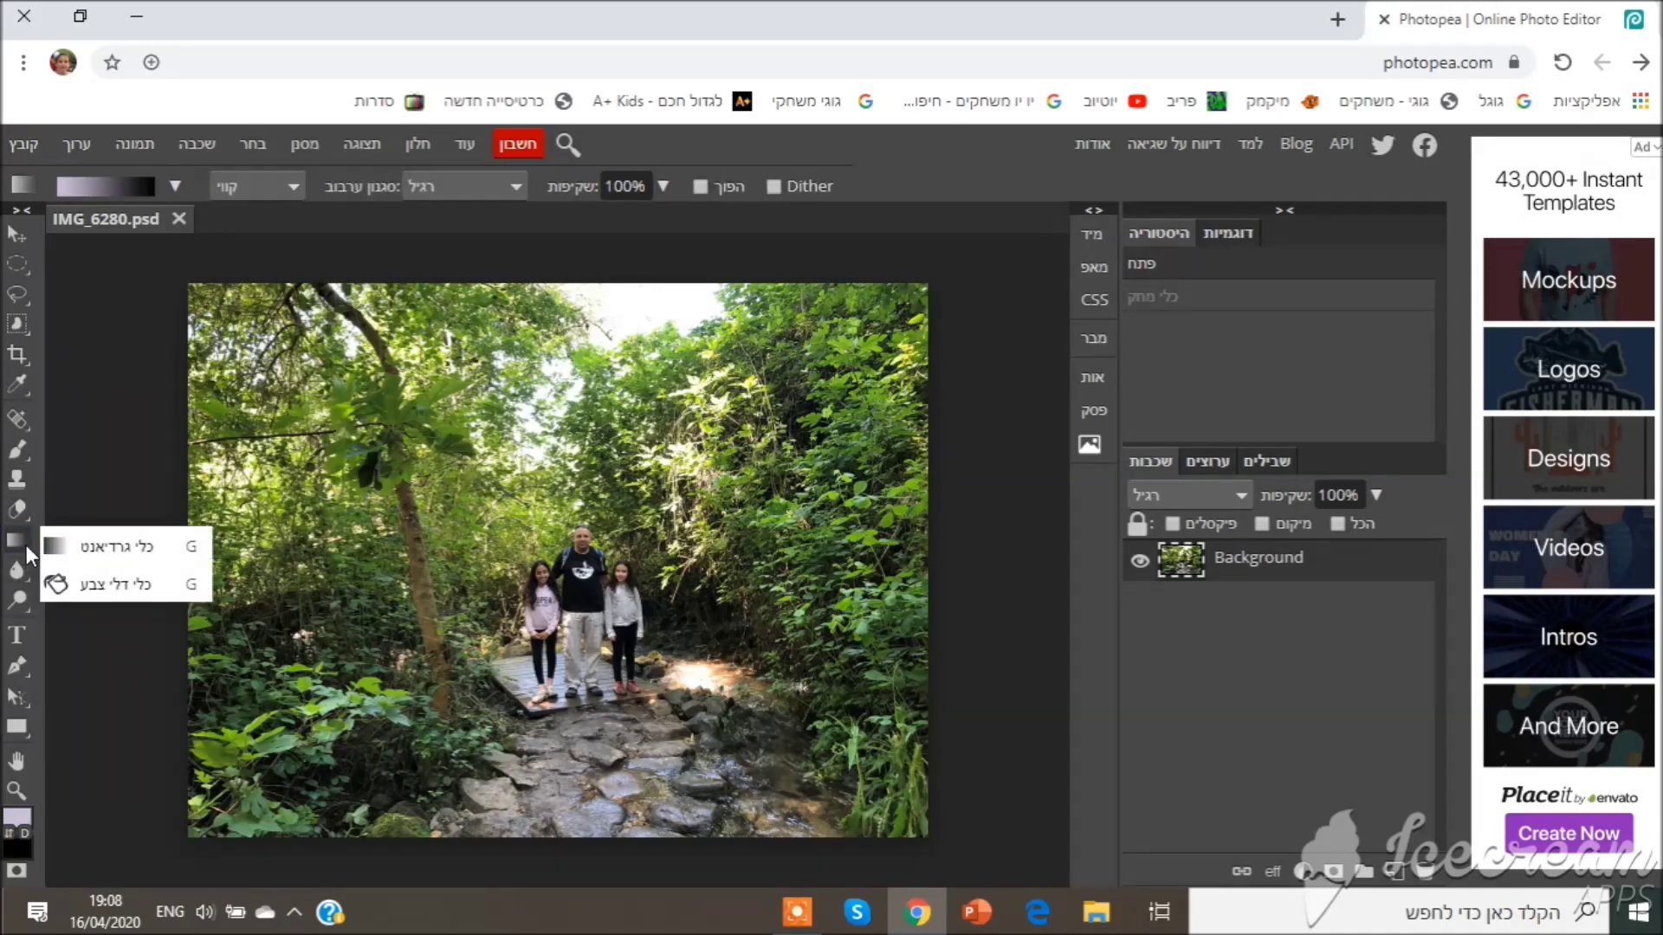
click(104, 589)
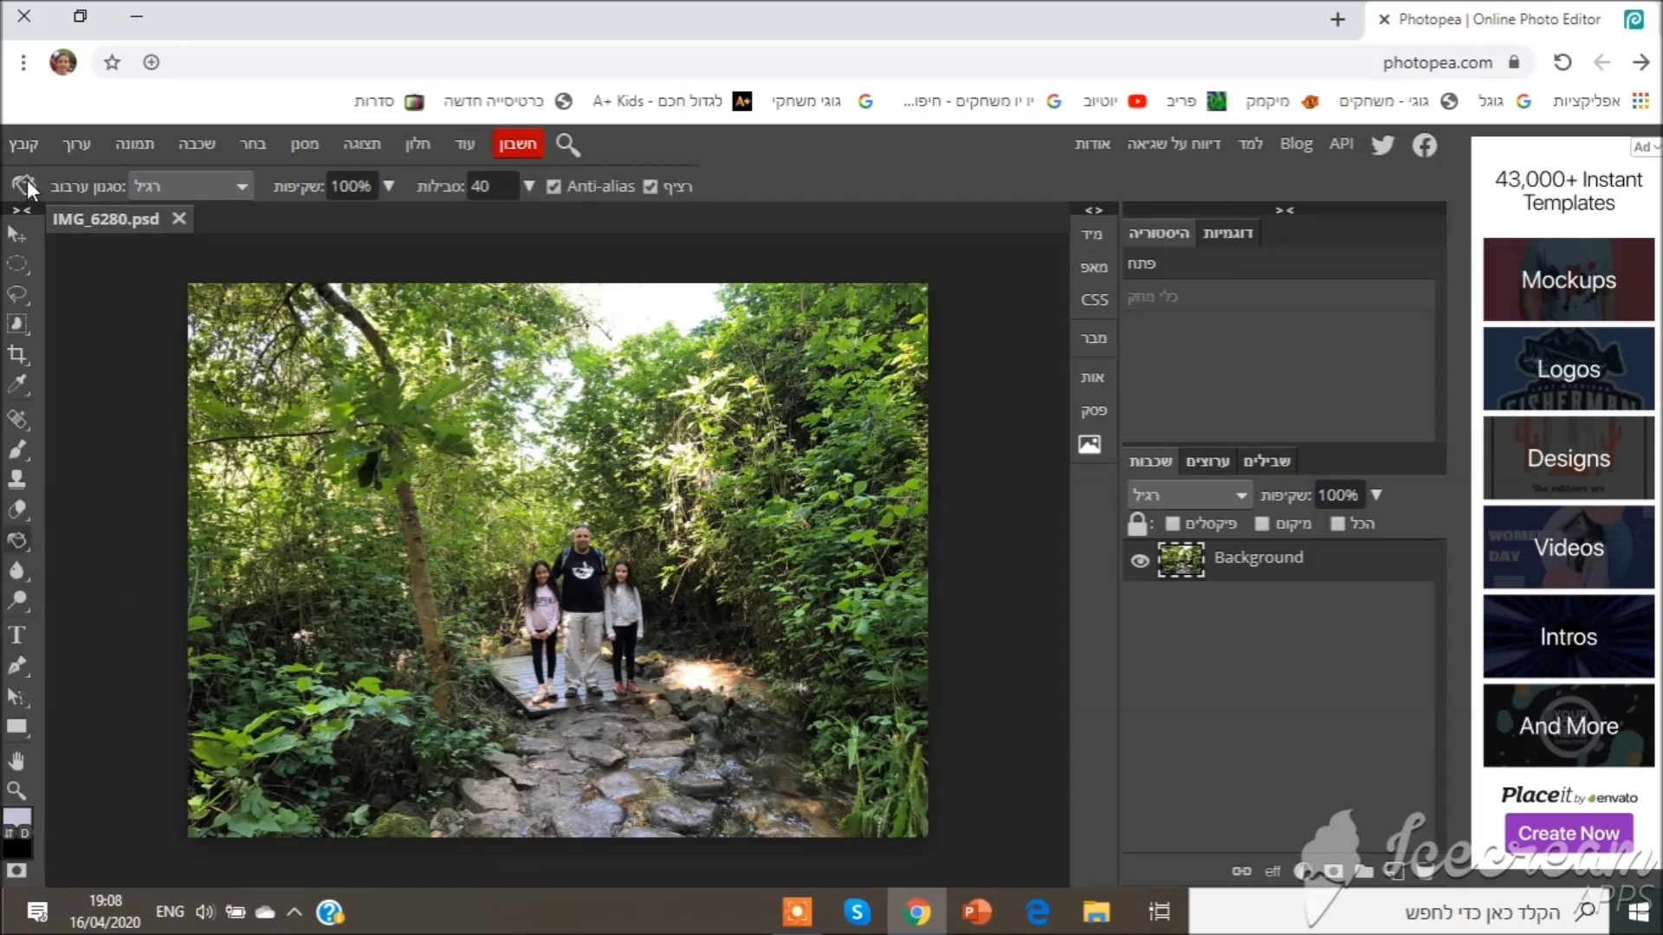
key(g)
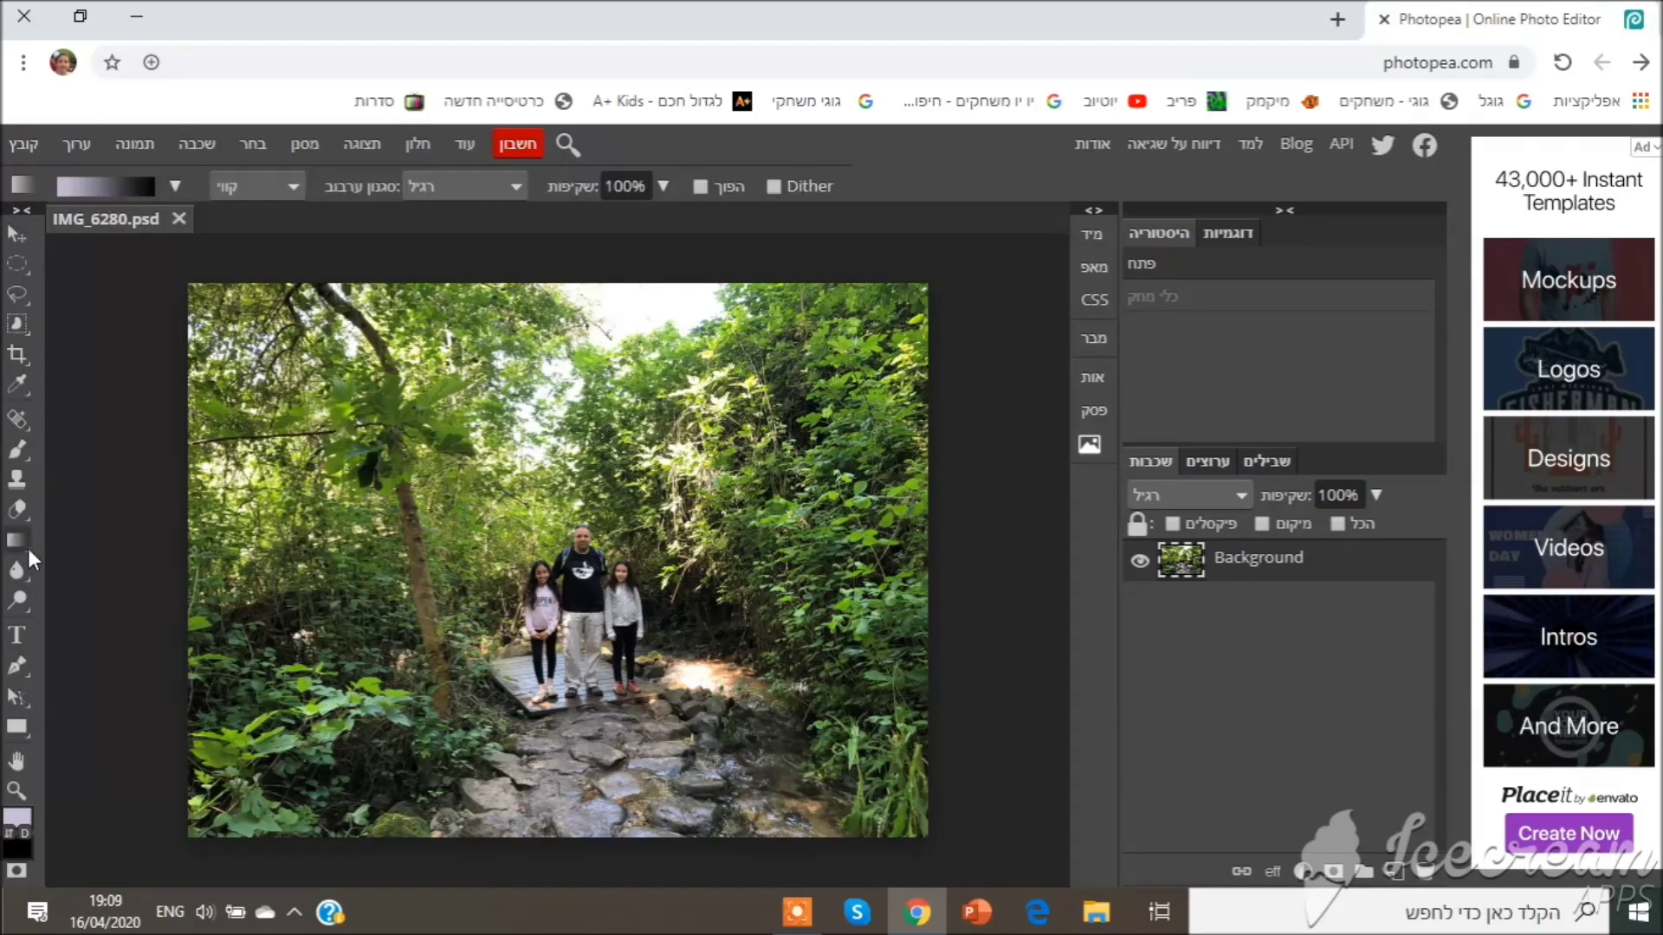
click(173, 186)
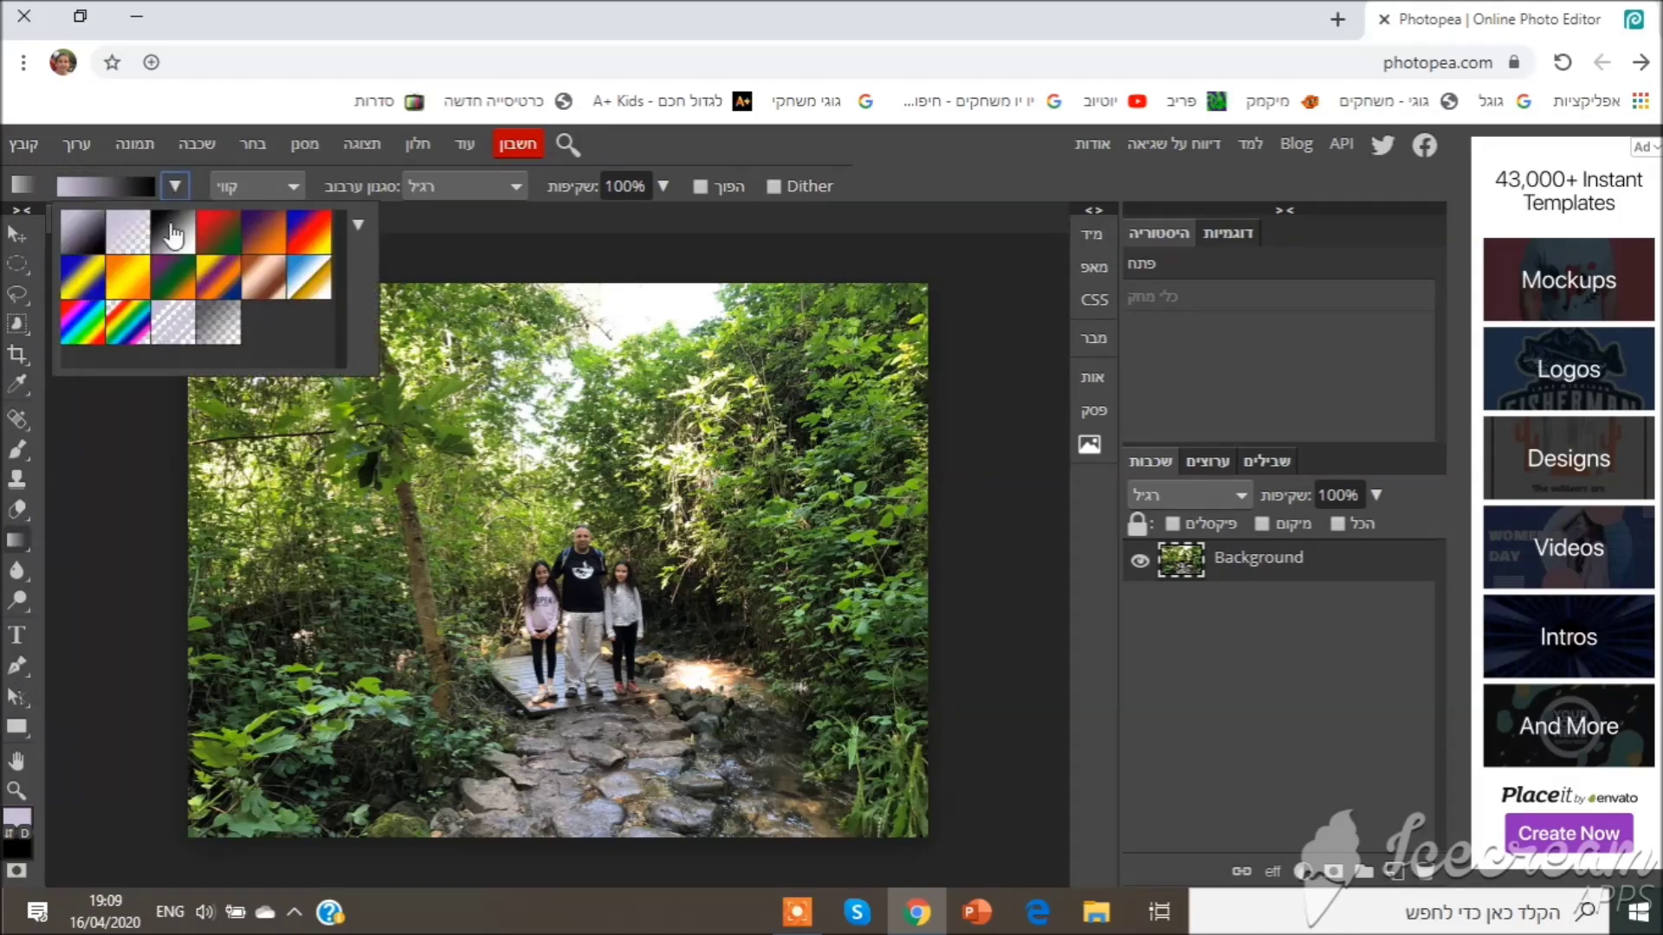
click(320, 240)
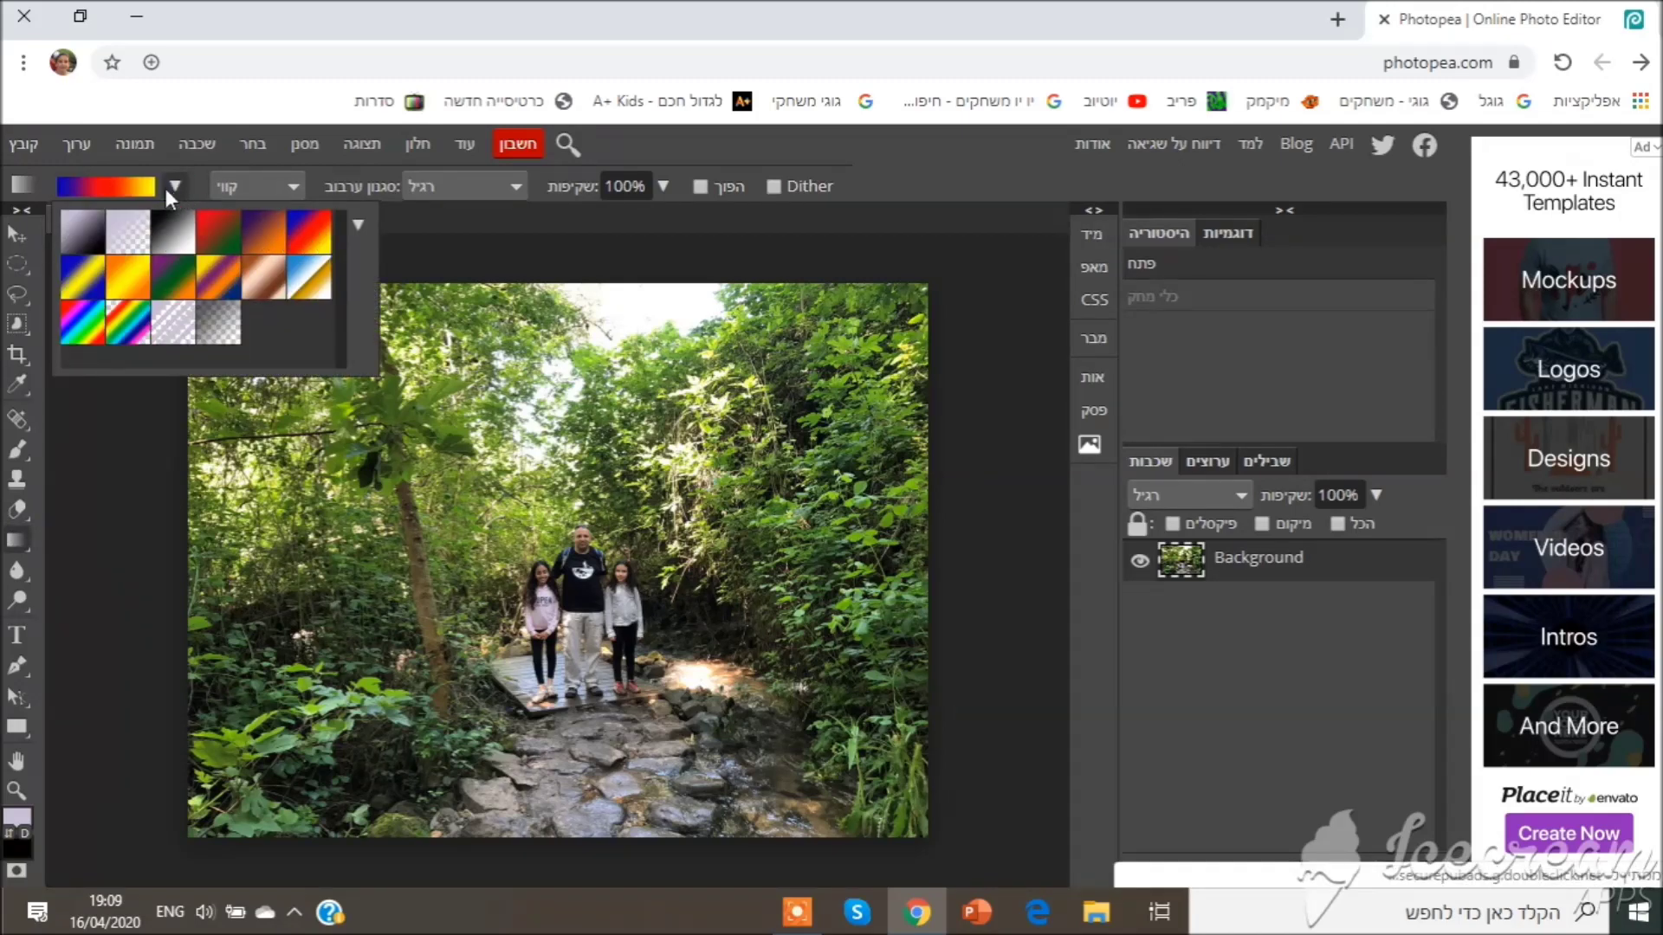
Step: Open the gradient editor and the foreground colour picker, try a hue of 283°, and close both without applying
click(91, 185)
click(17, 818)
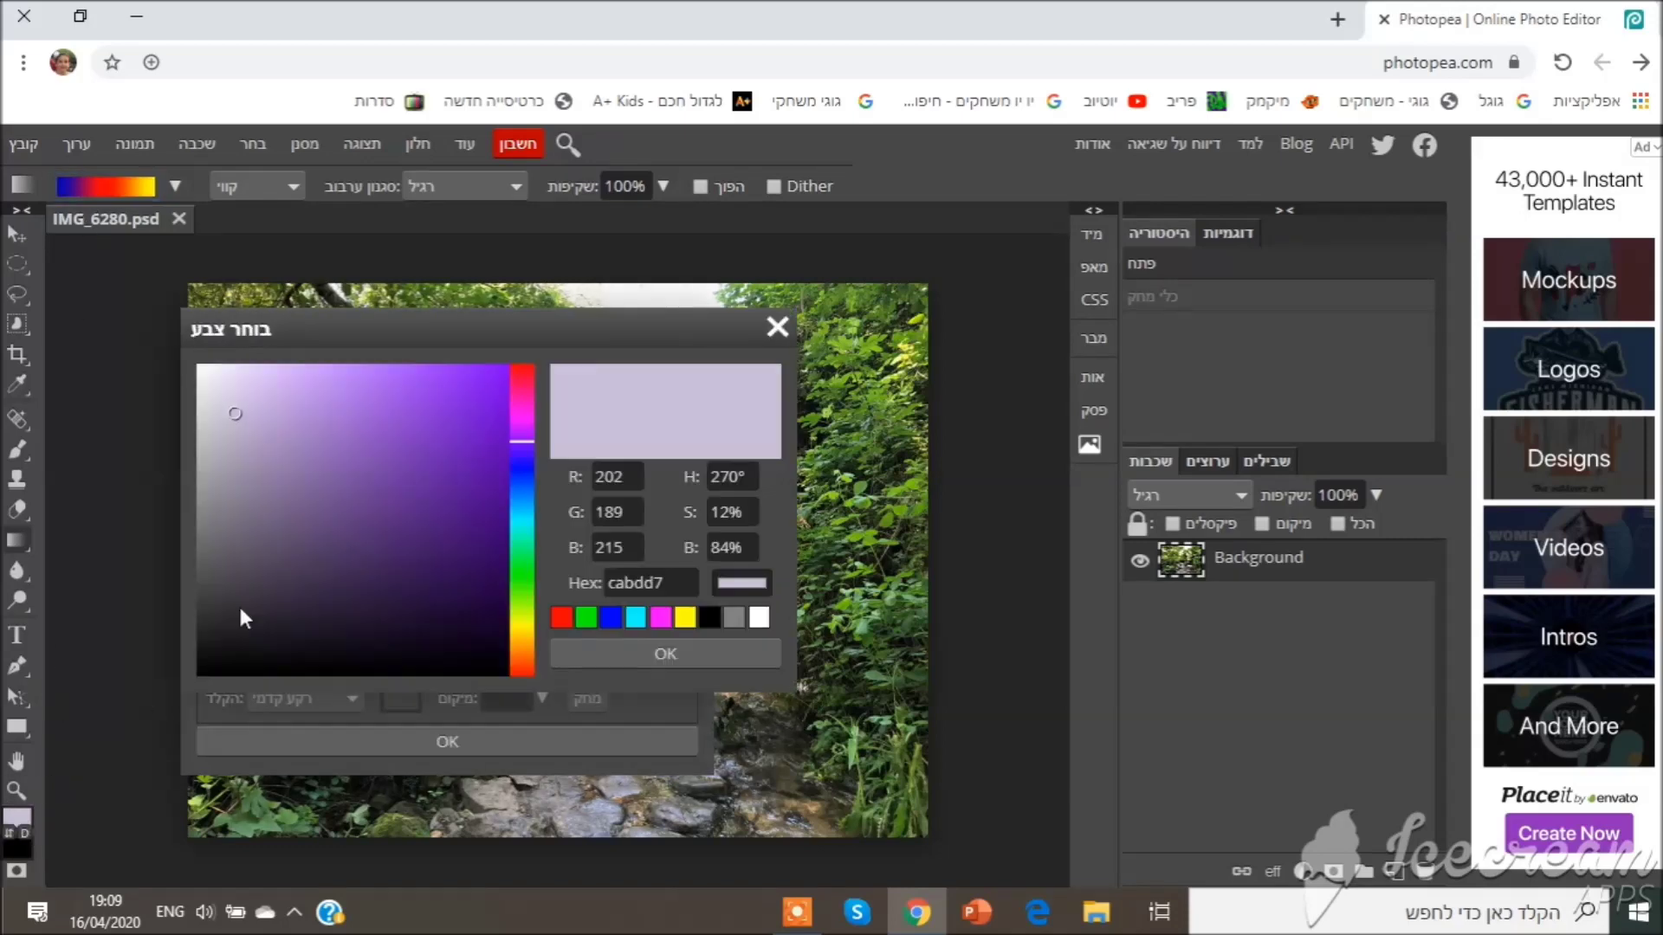
mouse_move(517, 439)
mouse_down()
mouse_move(511, 616)
mouse_move(528, 432)
mouse_up()
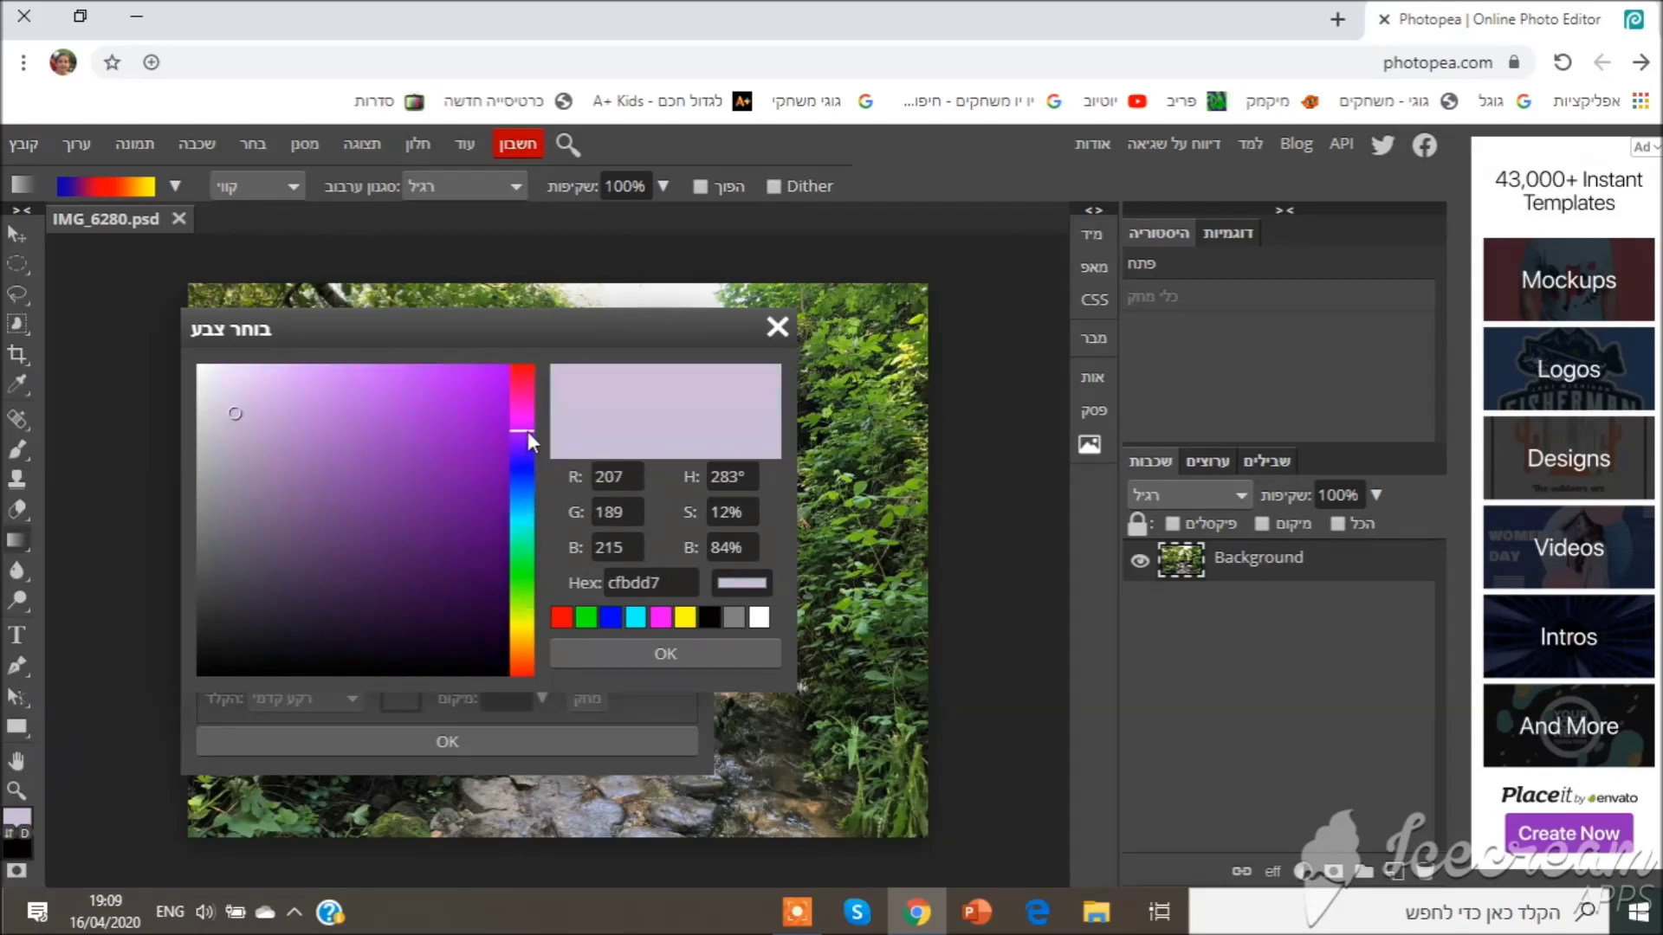
click(776, 326)
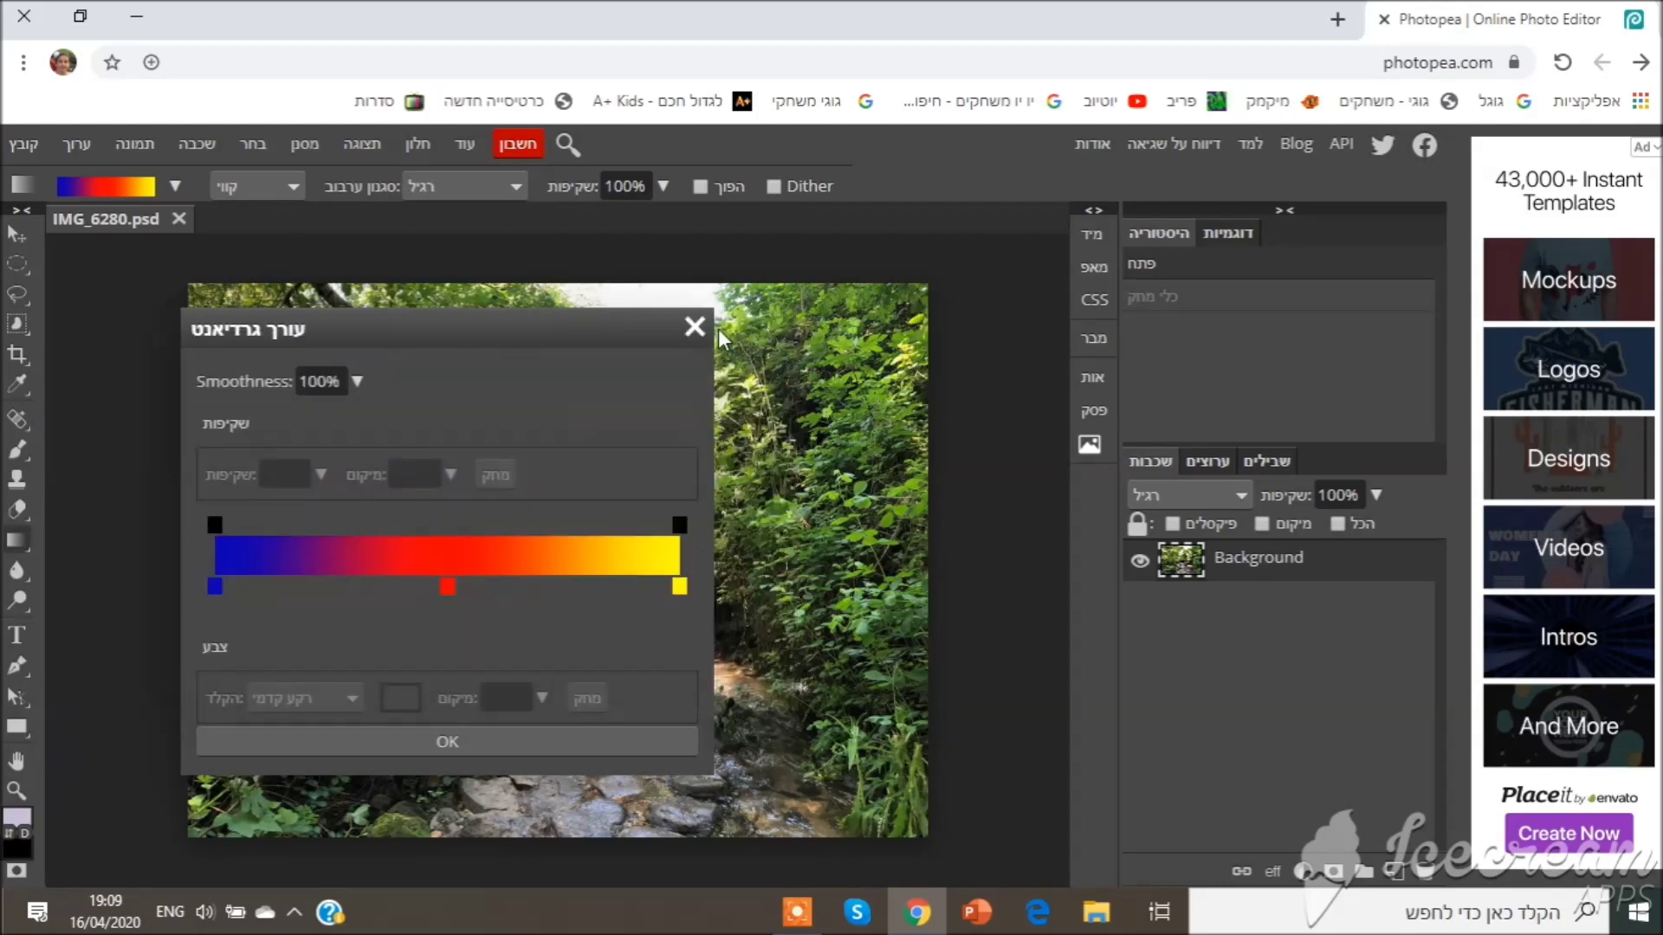
click(694, 328)
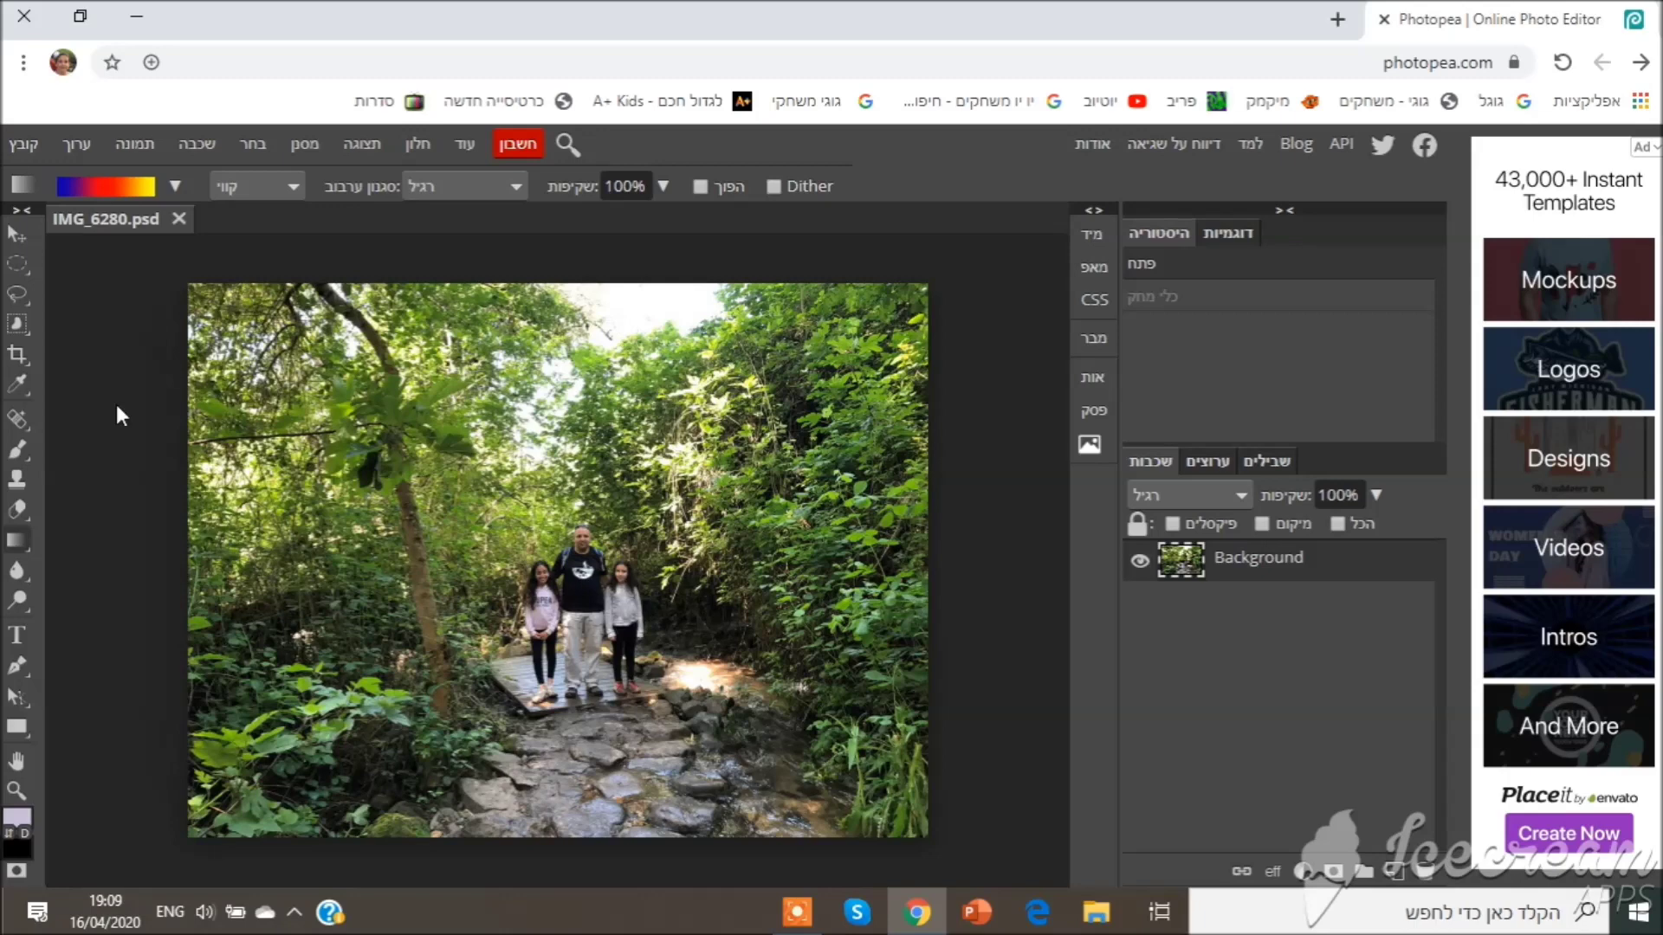
Step: Choose the blur tool (כלי עירפול) and enlarge its brush well beyond the default size
click(29, 580)
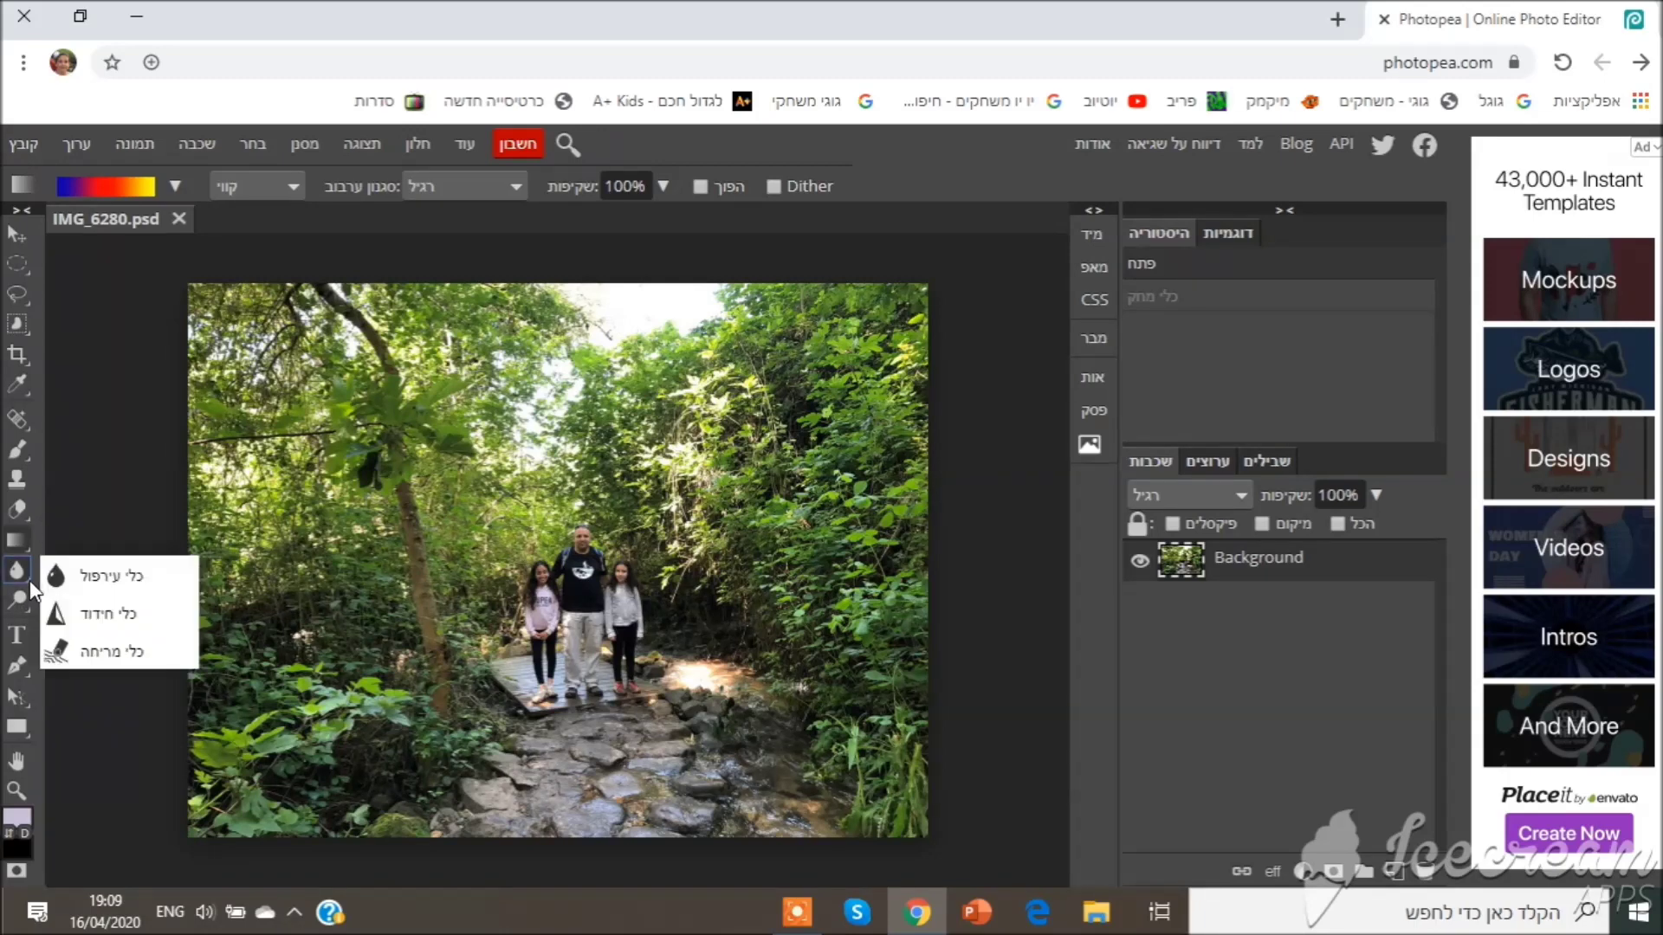
click(106, 582)
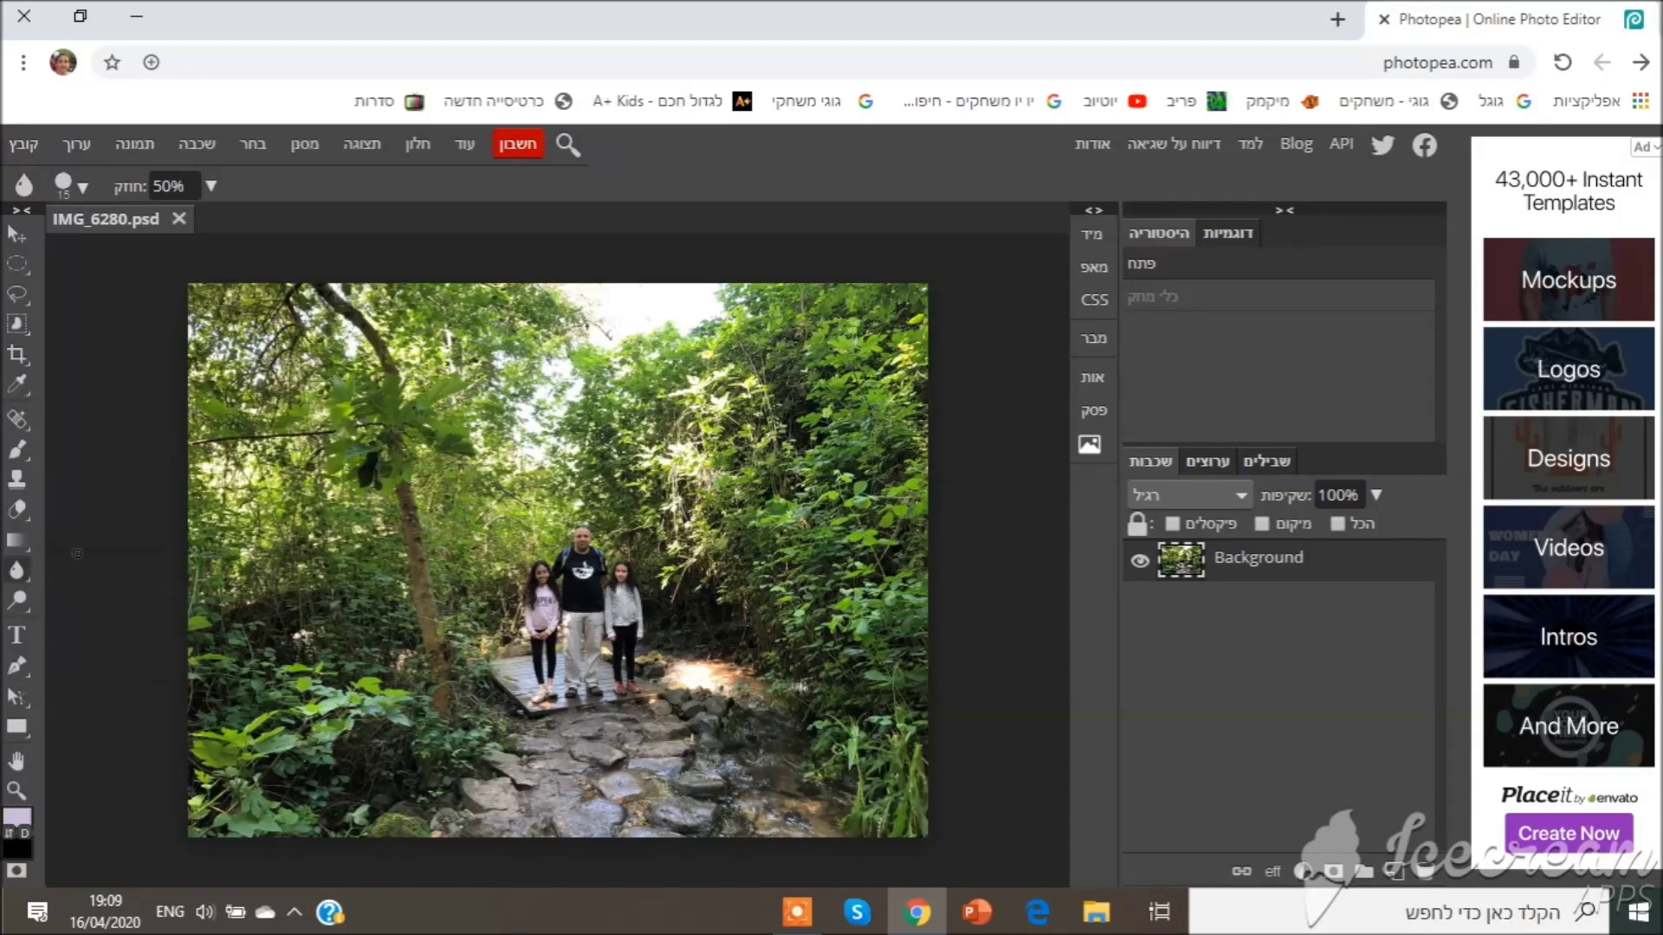
click(83, 187)
drag(127, 257, 219, 253)
click(593, 645)
Step: Switch to the sharpen tool (כלי חידוד) and enlarge its brush to cover the people
right_click(26, 576)
click(105, 617)
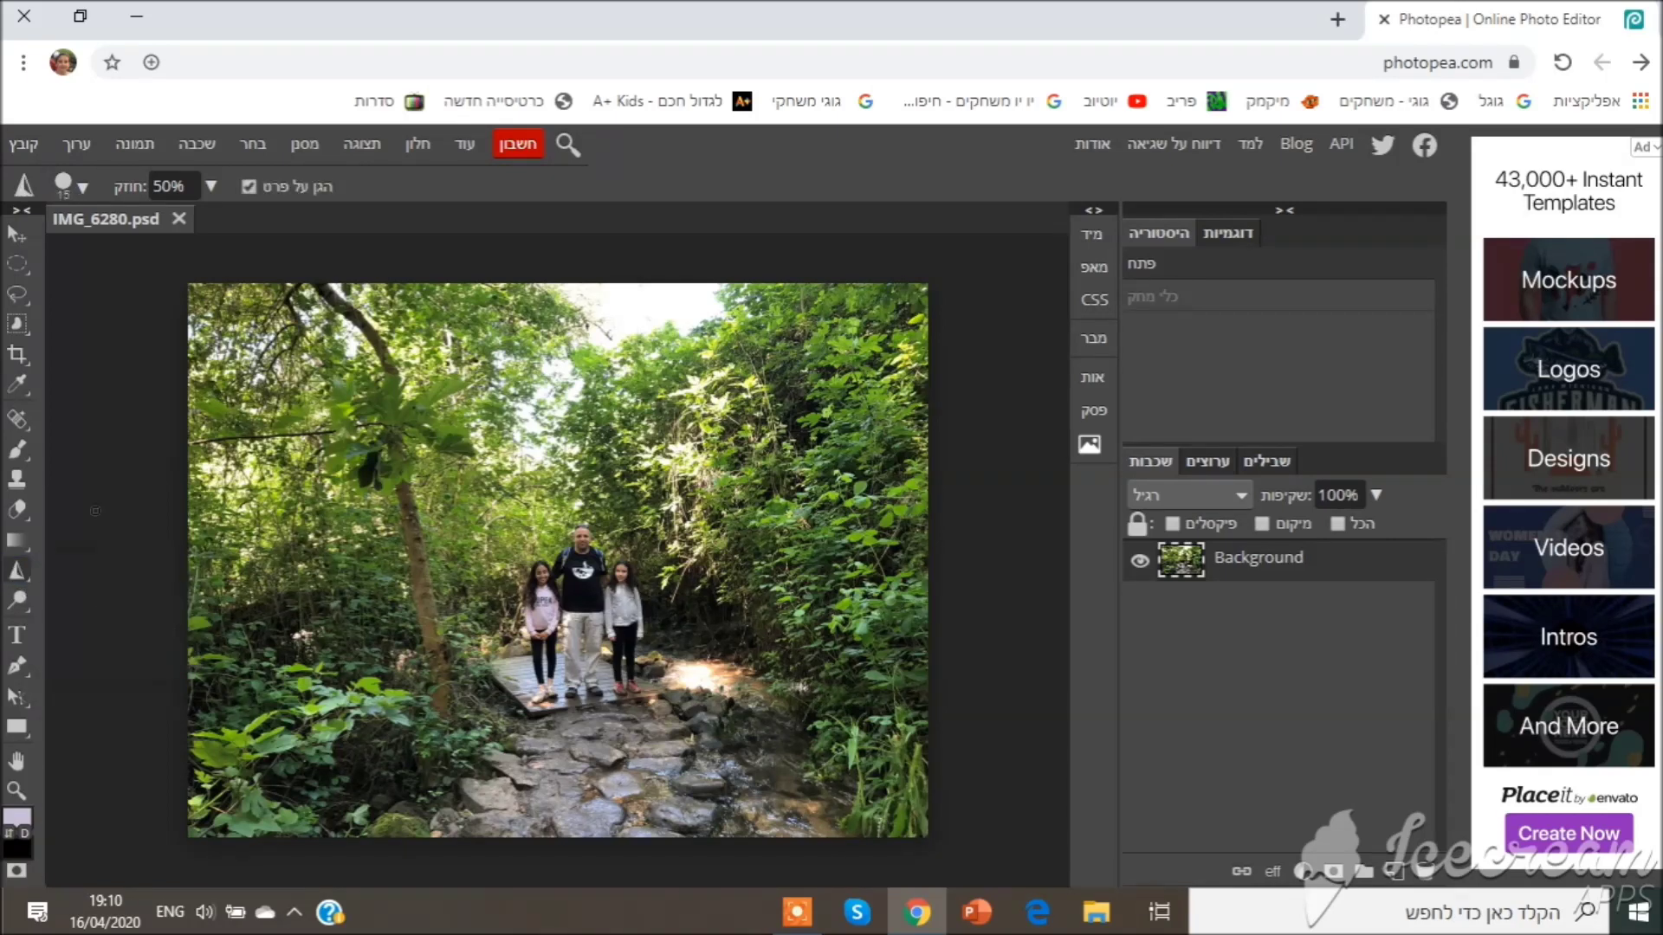
click(79, 183)
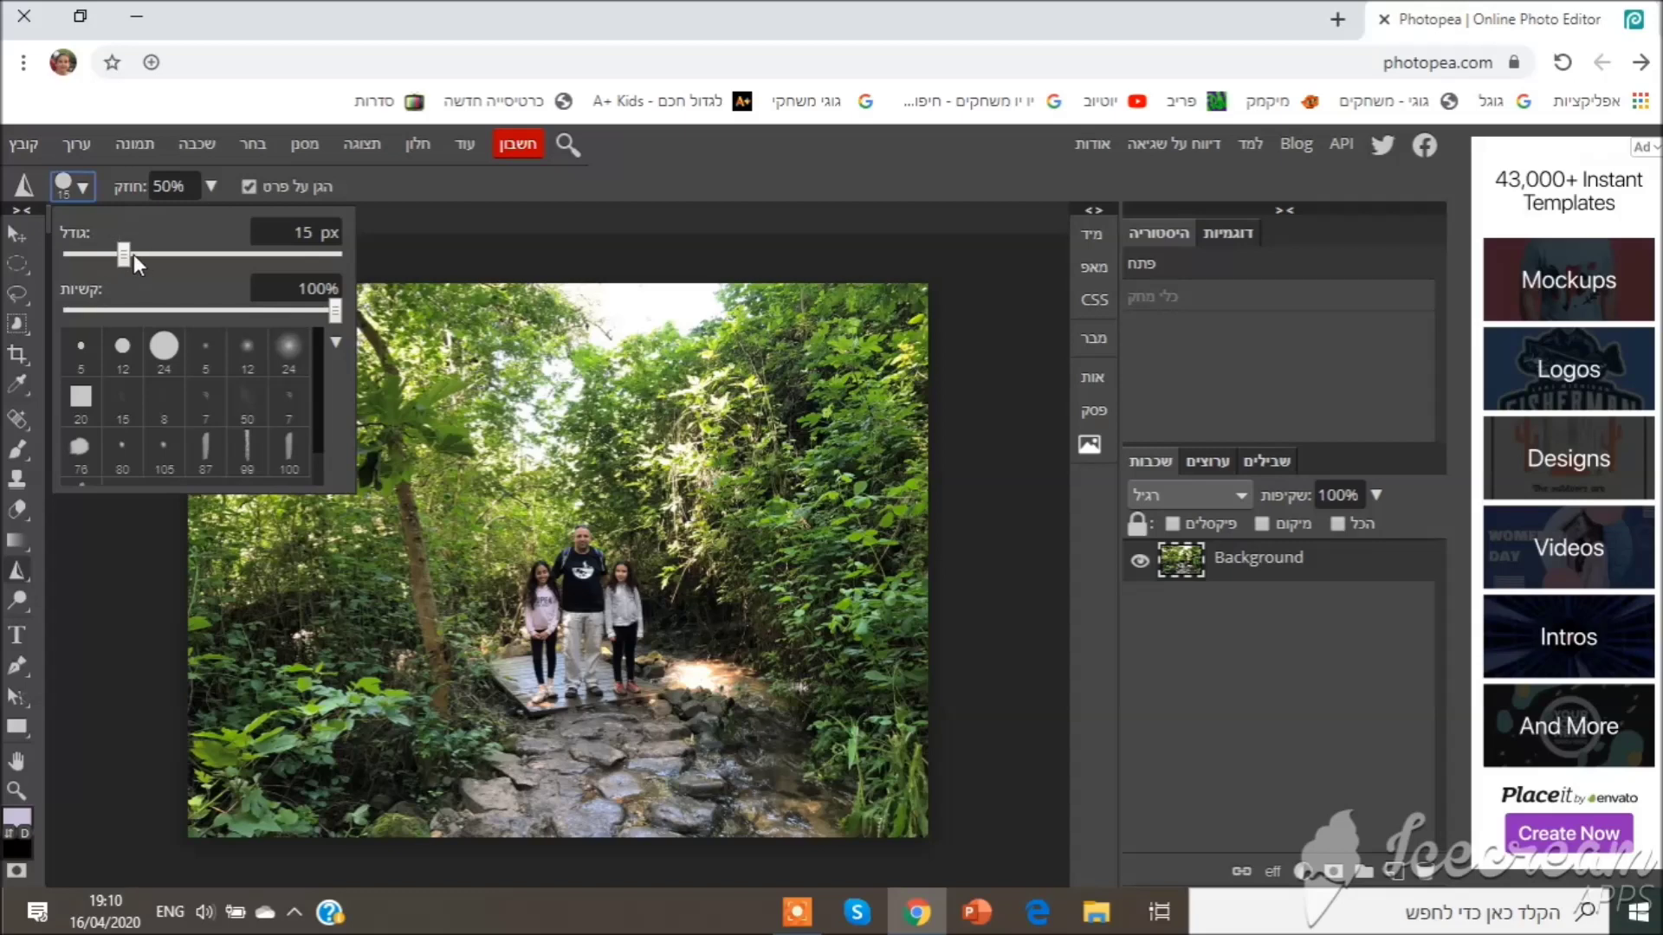
drag(128, 251, 216, 262)
click(607, 580)
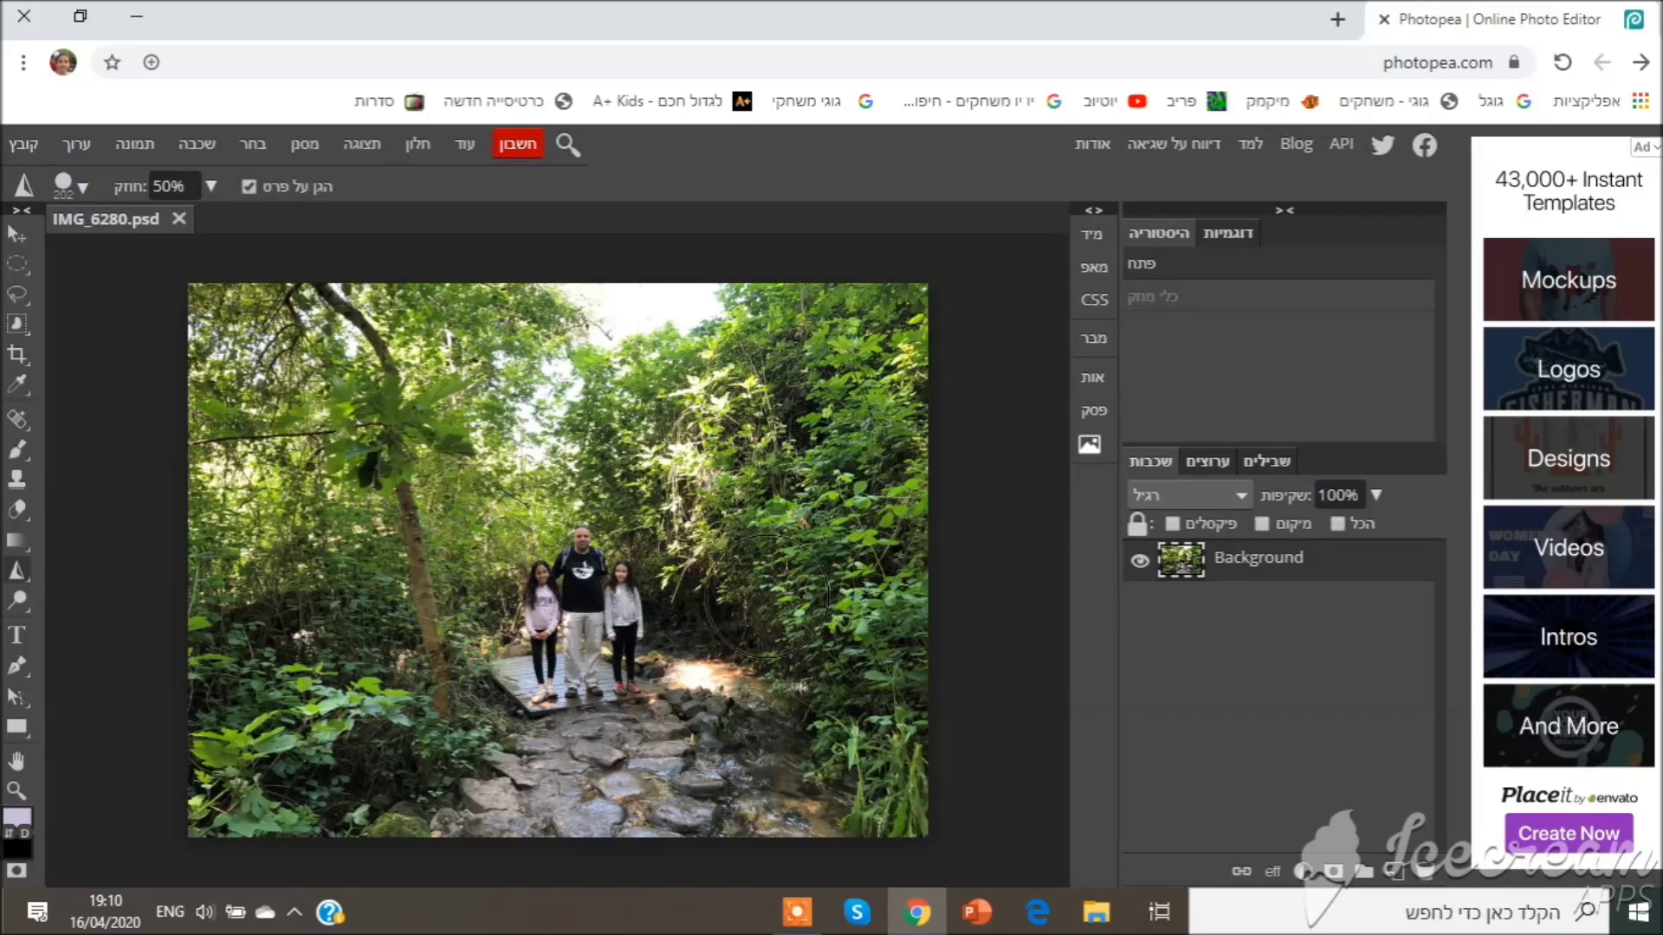
Step: Choose the dodge tool (כלי הבהרה) and set its brush size to 137 px
click(18, 600)
right_click(18, 599)
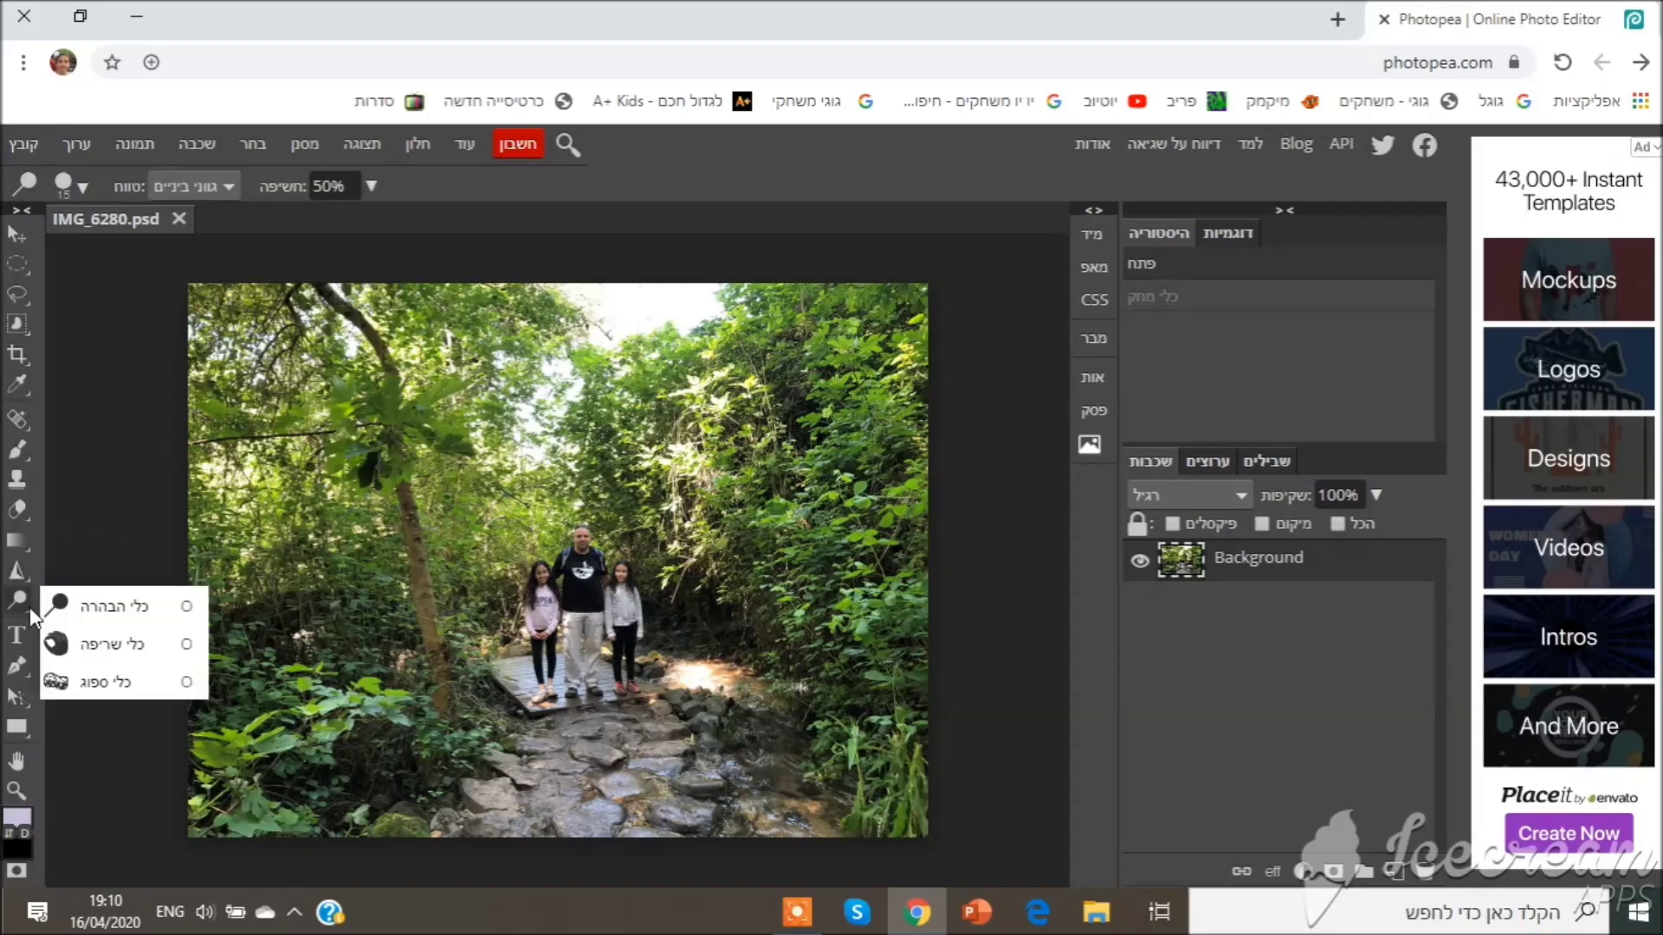
click(130, 606)
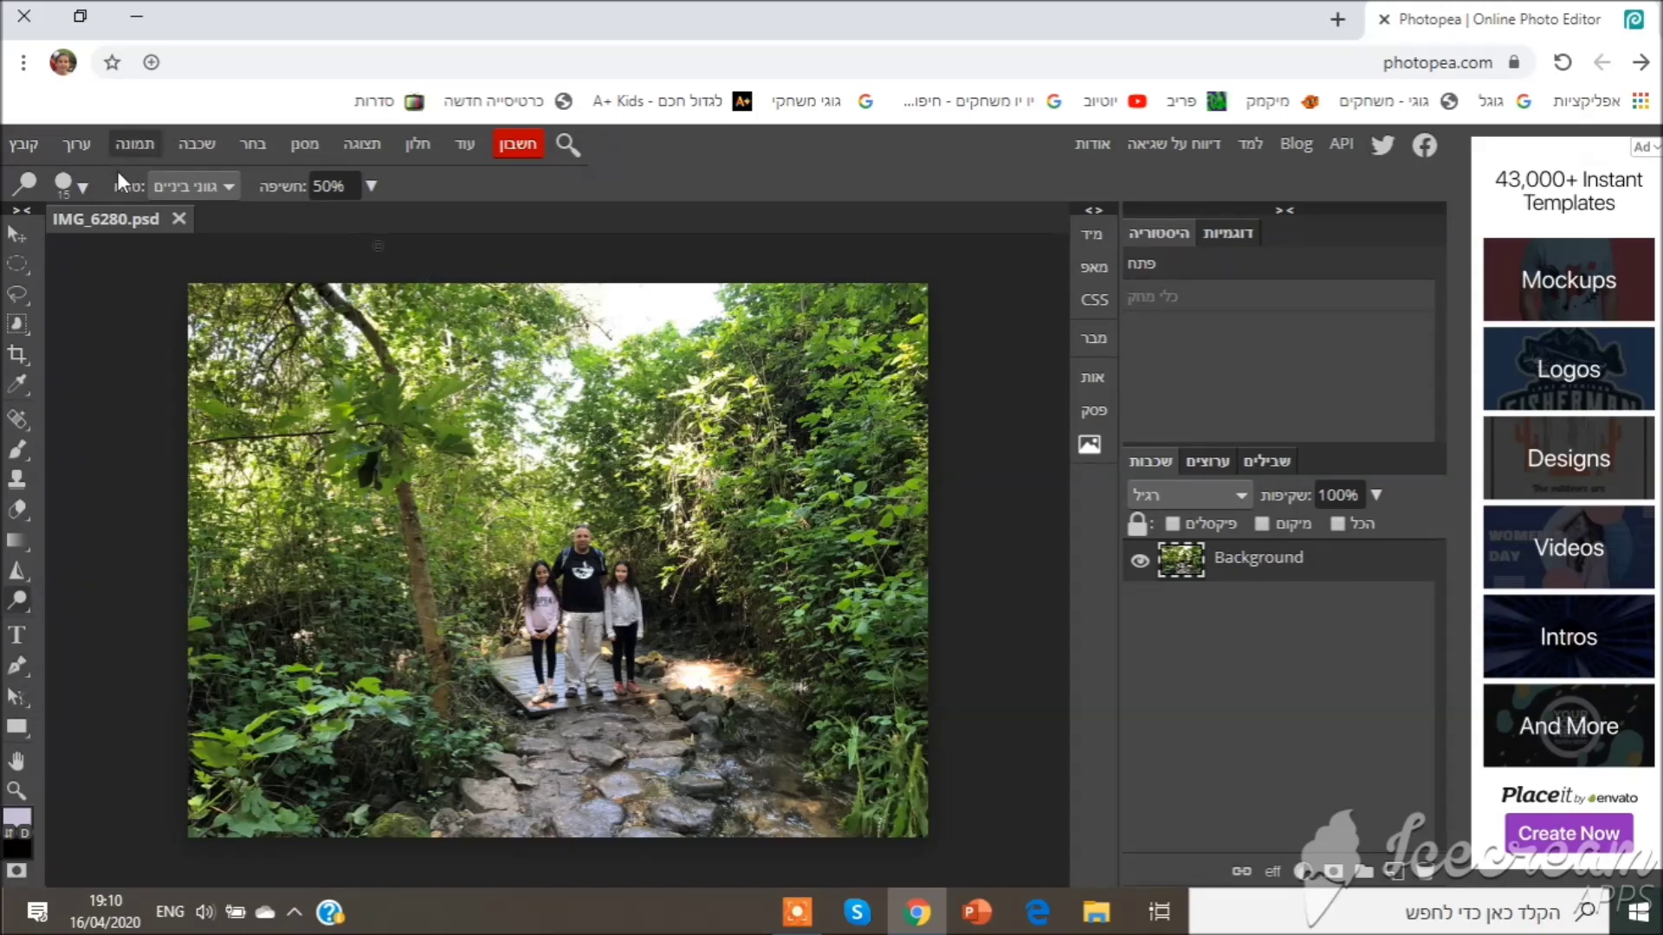
click(84, 187)
drag(120, 253, 196, 254)
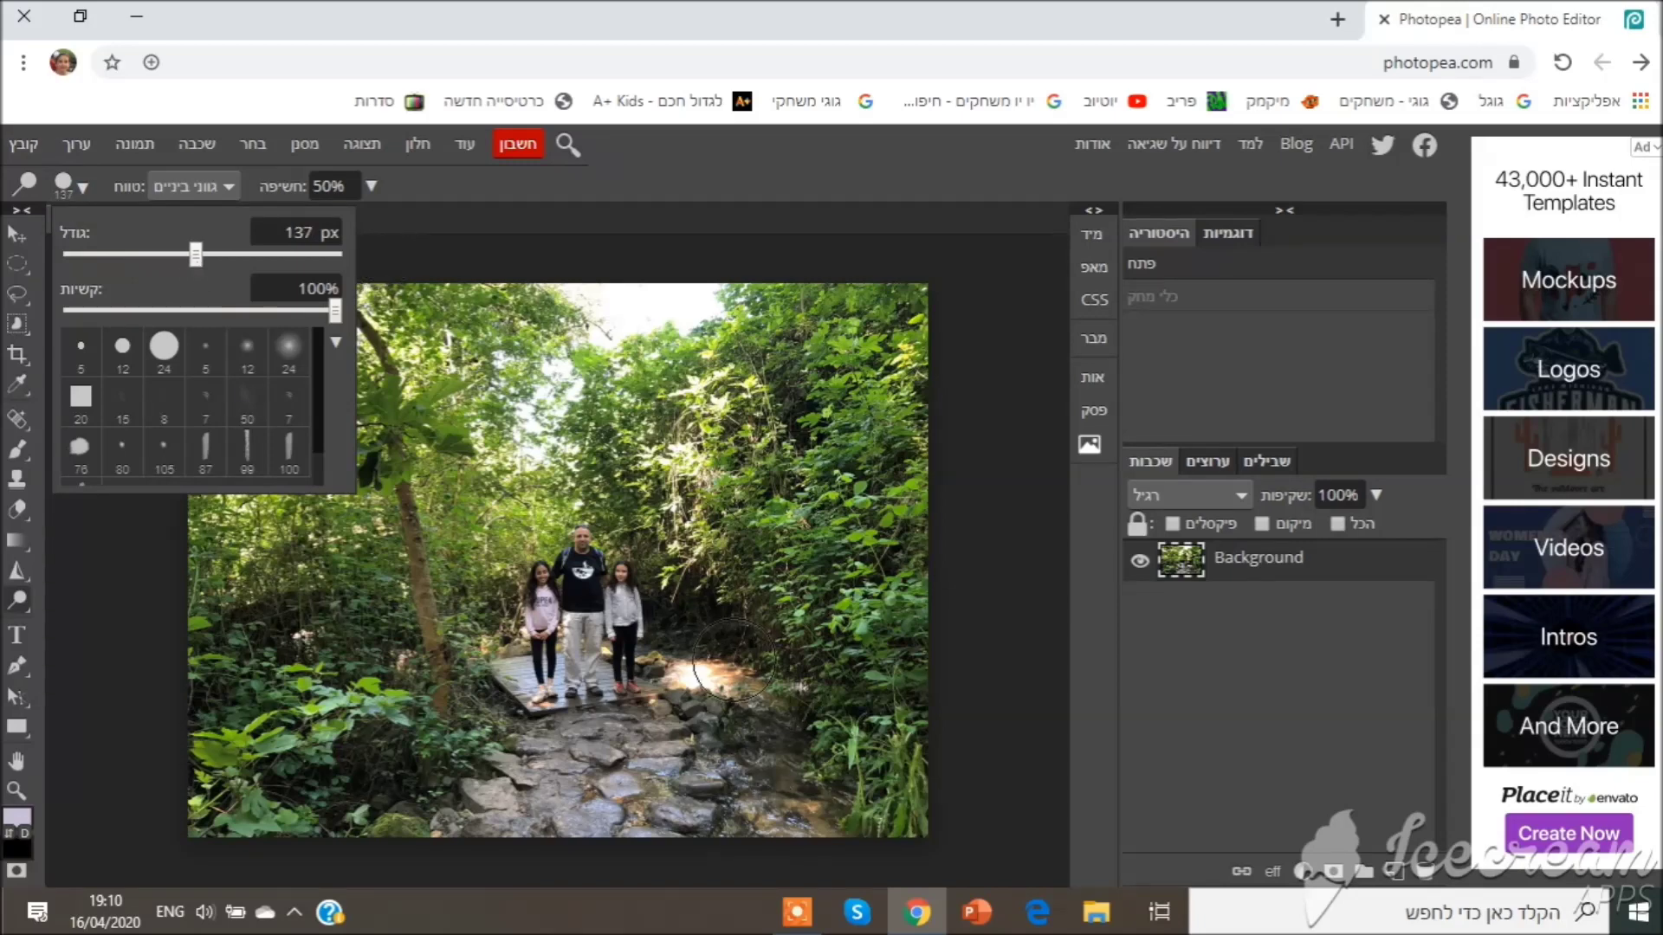
click(732, 659)
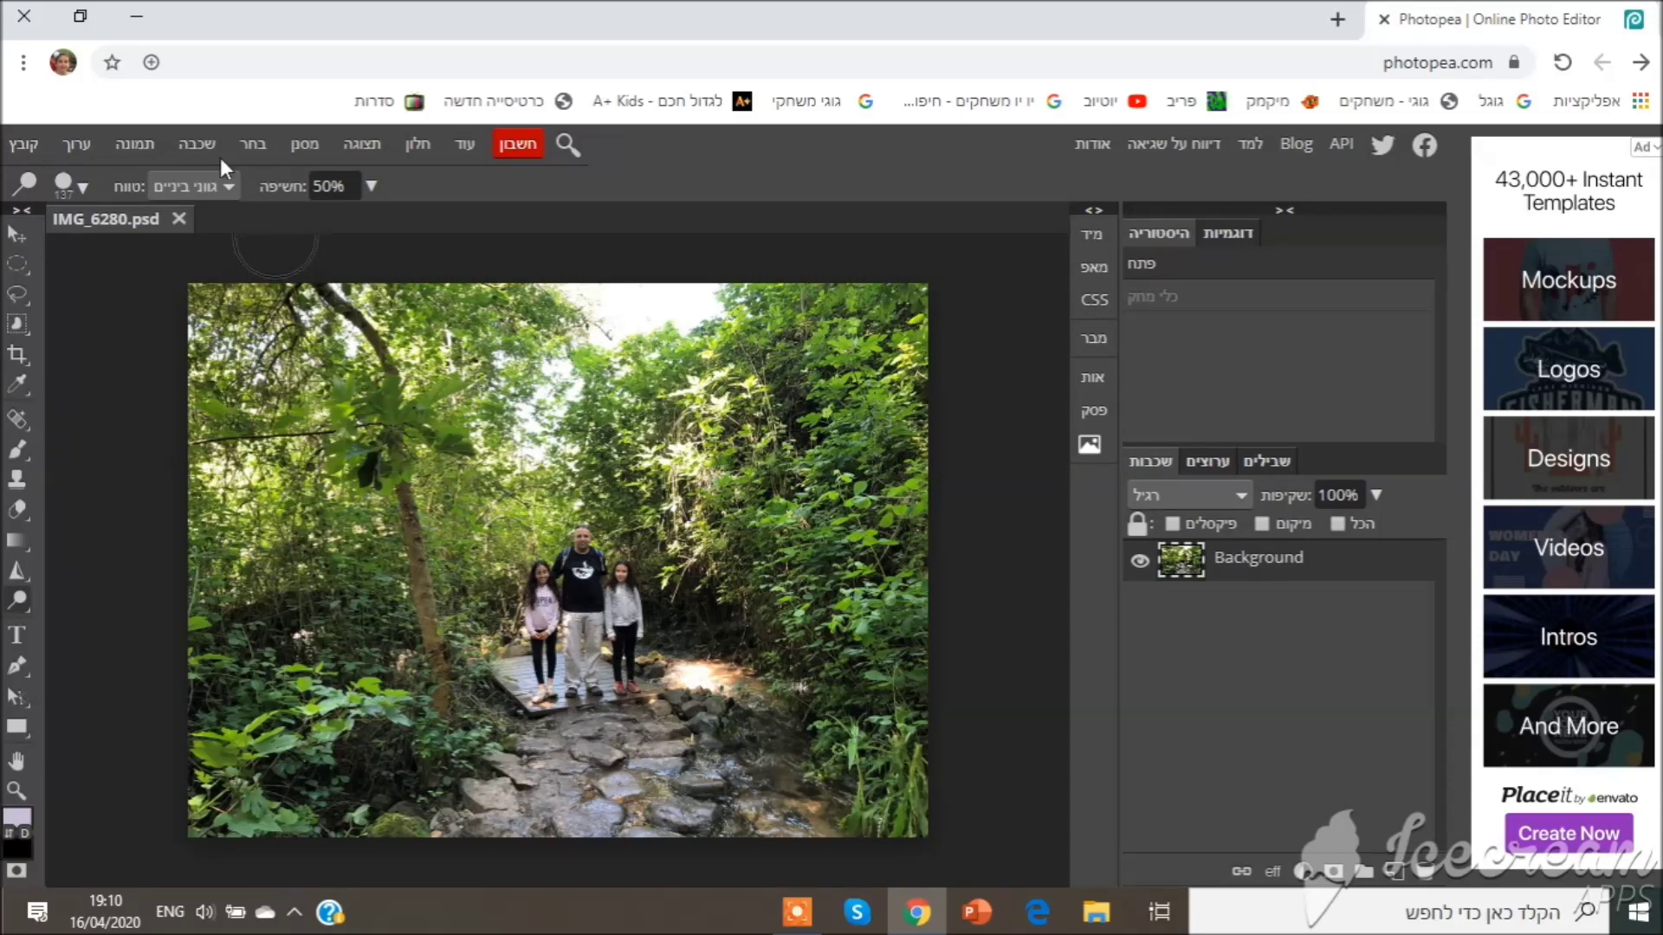
Step: Choose the text tool, set its font to Caveat Brush and enlarge the text size to 104 px
click(18, 637)
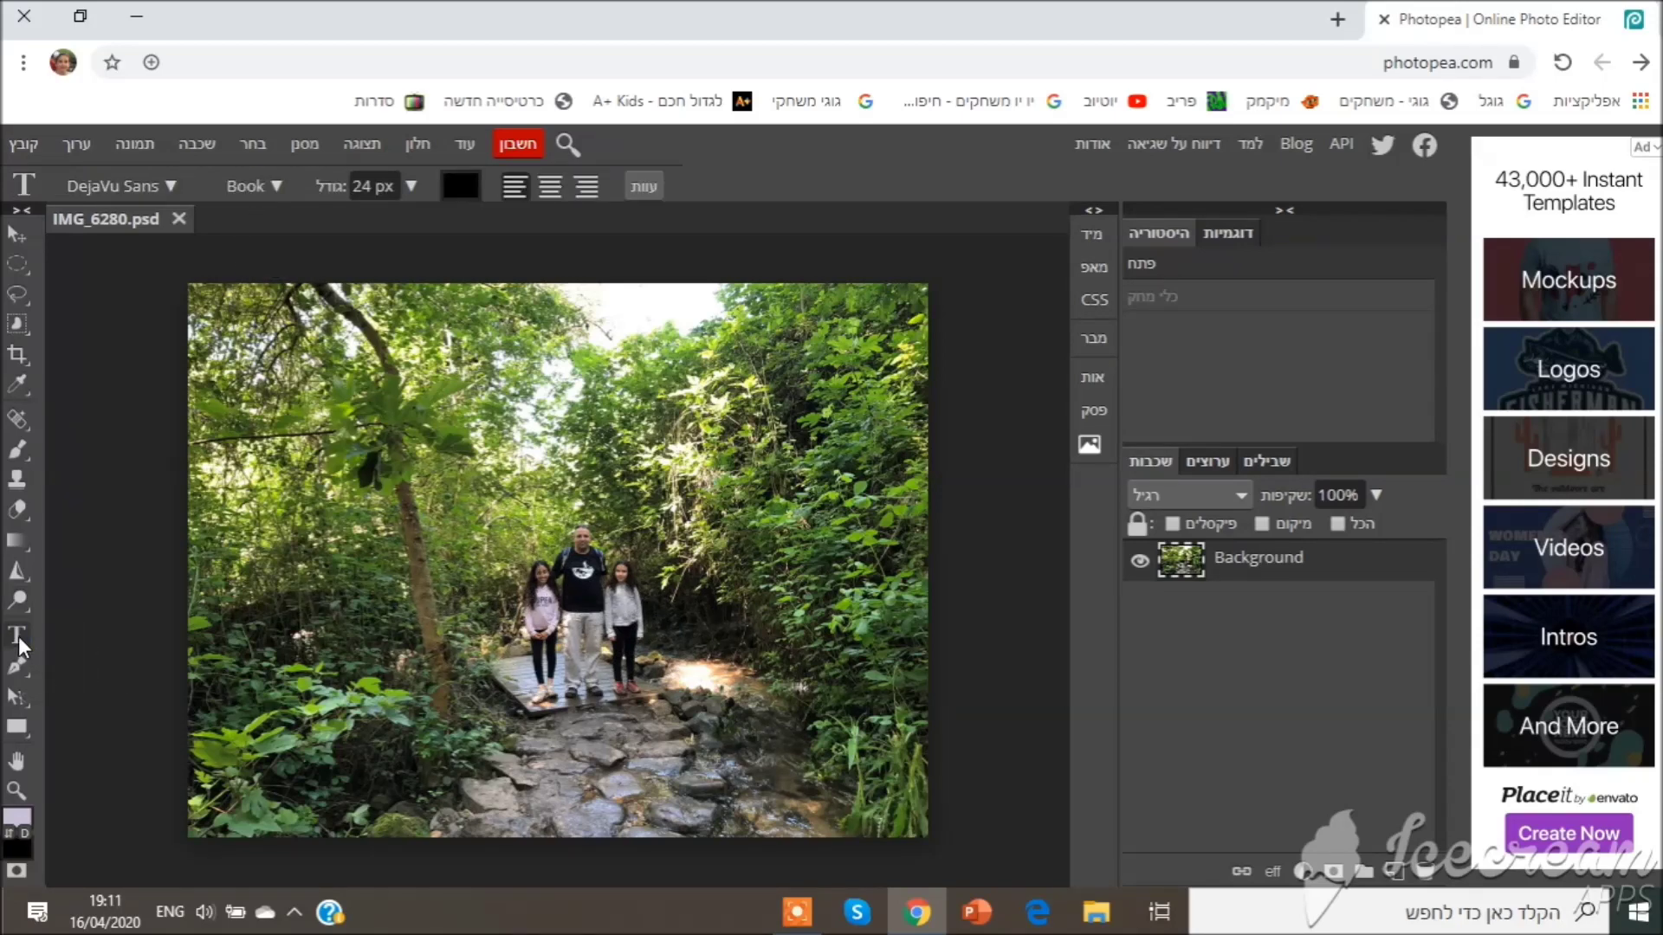
click(170, 186)
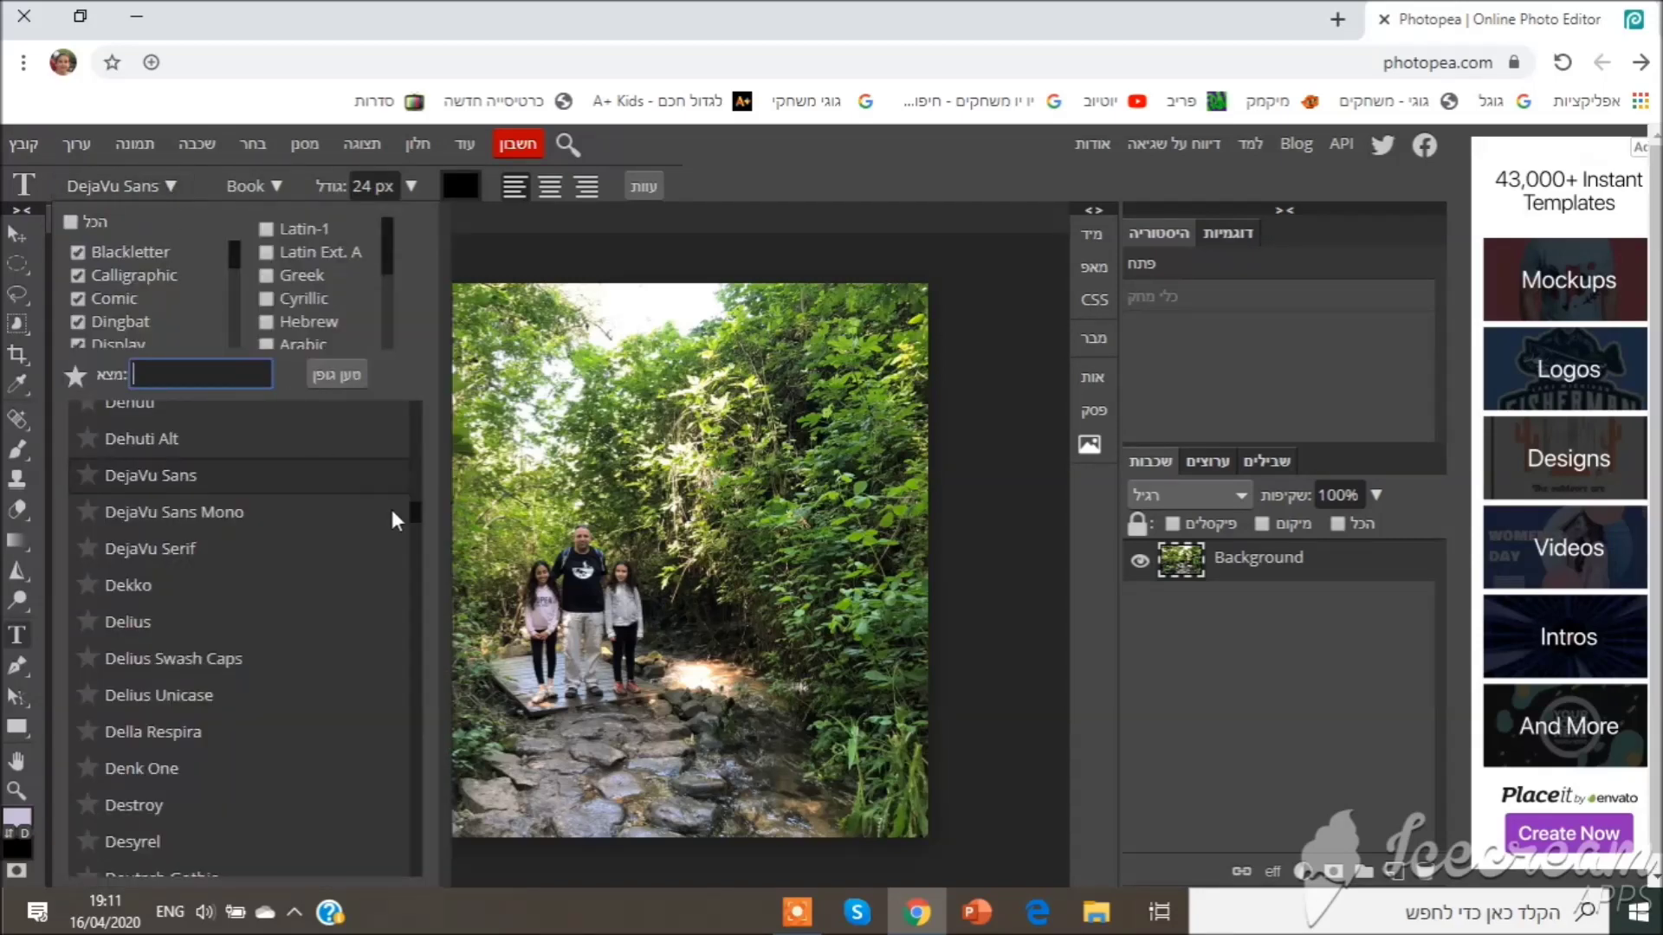
mouse_move(418, 511)
mouse_down()
mouse_move(422, 402)
mouse_move(420, 478)
mouse_up()
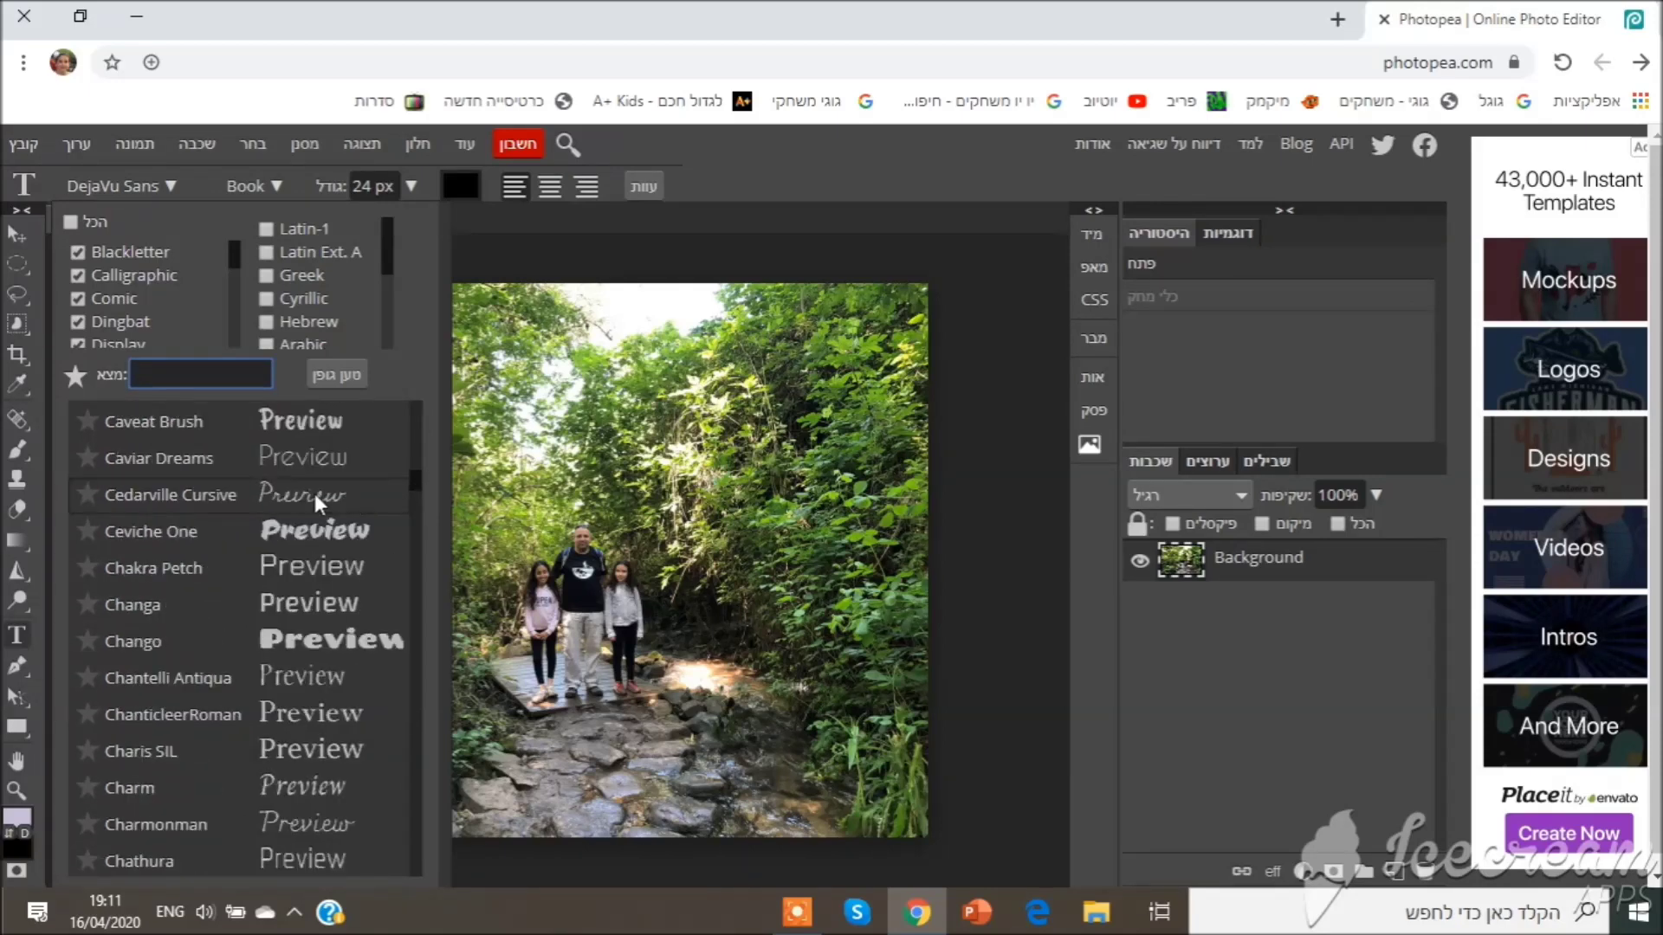
click(300, 419)
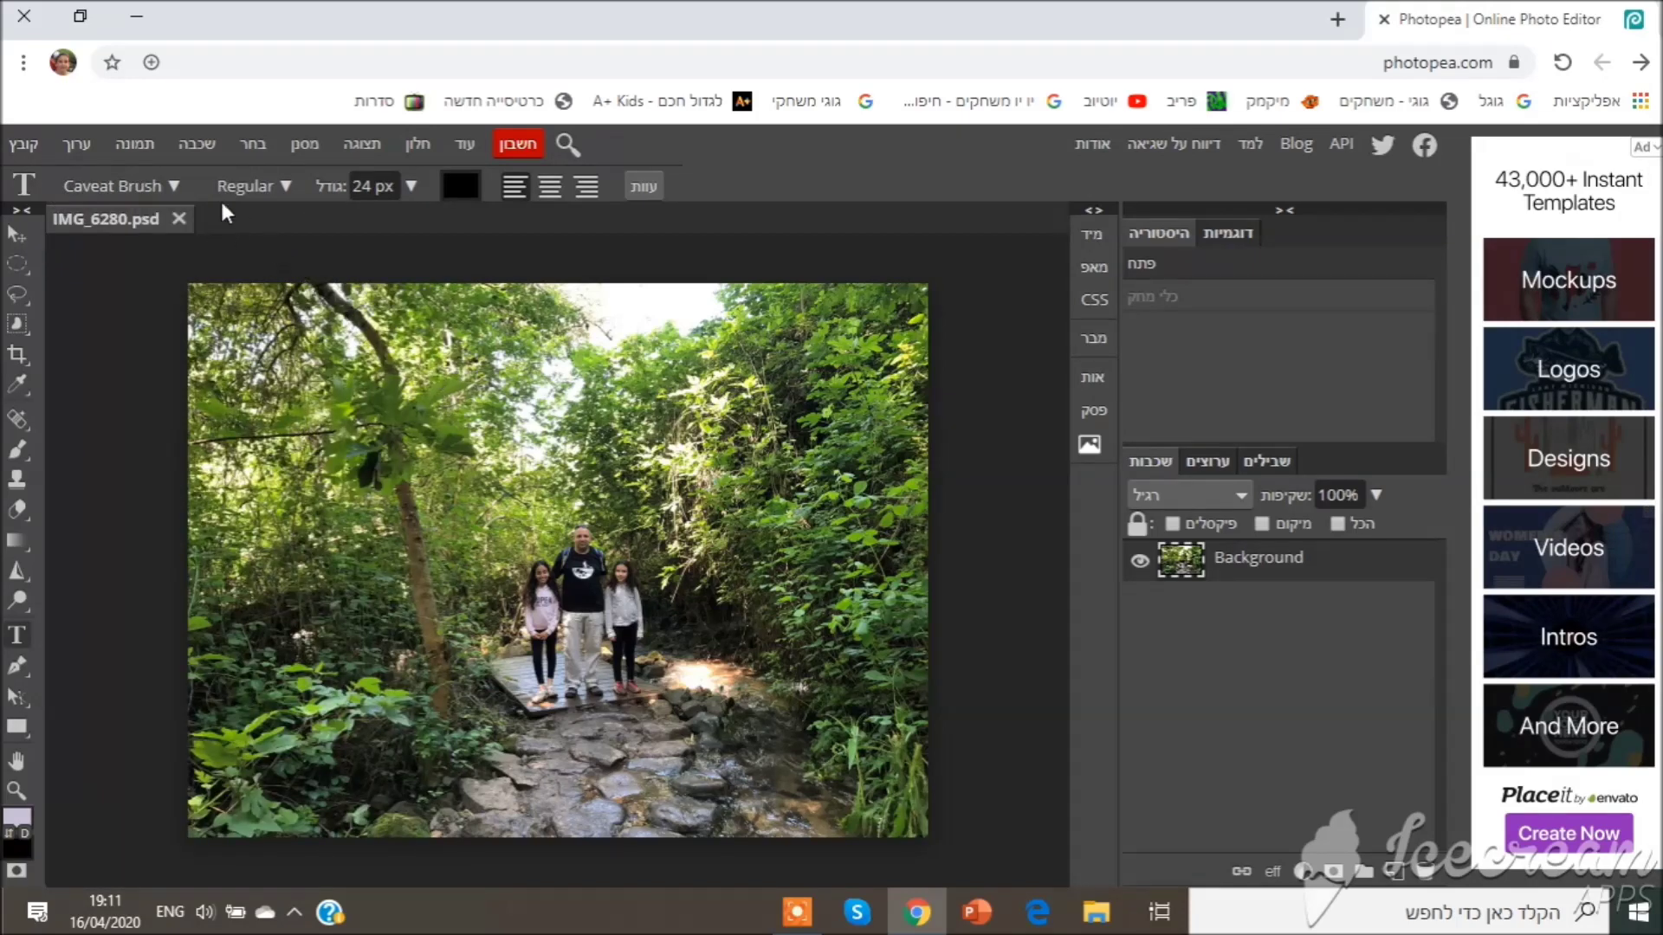
click(410, 187)
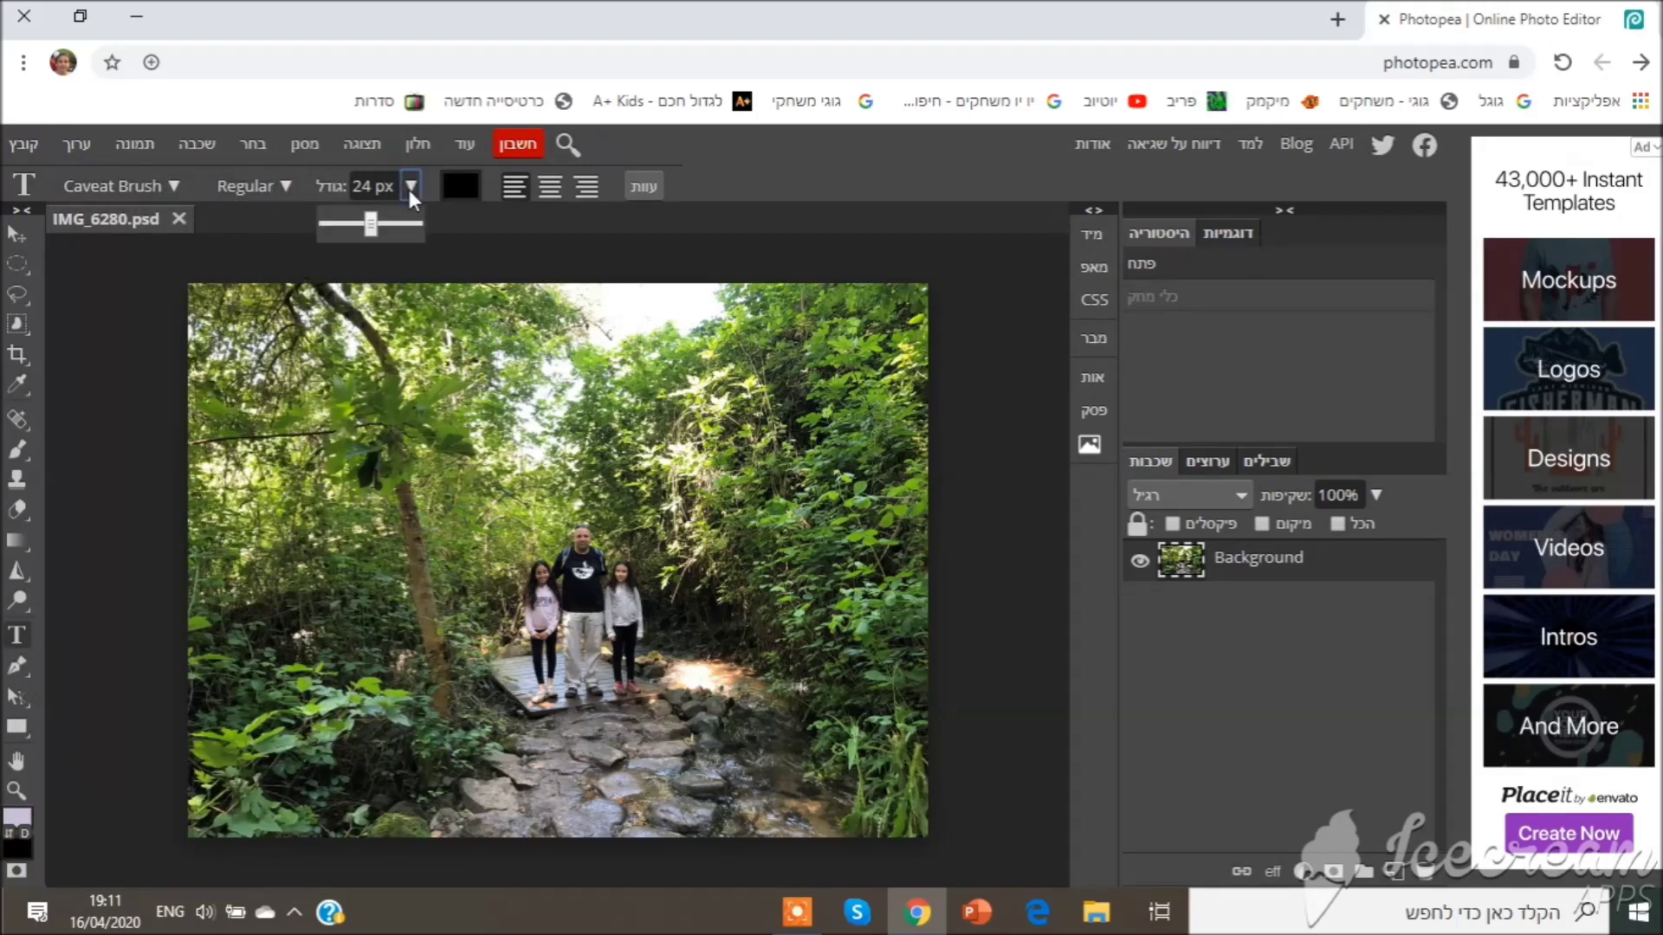
drag(371, 227, 389, 226)
Step: Try placing the text HELLO followed by a person's name over the tree in the photo
click(367, 424)
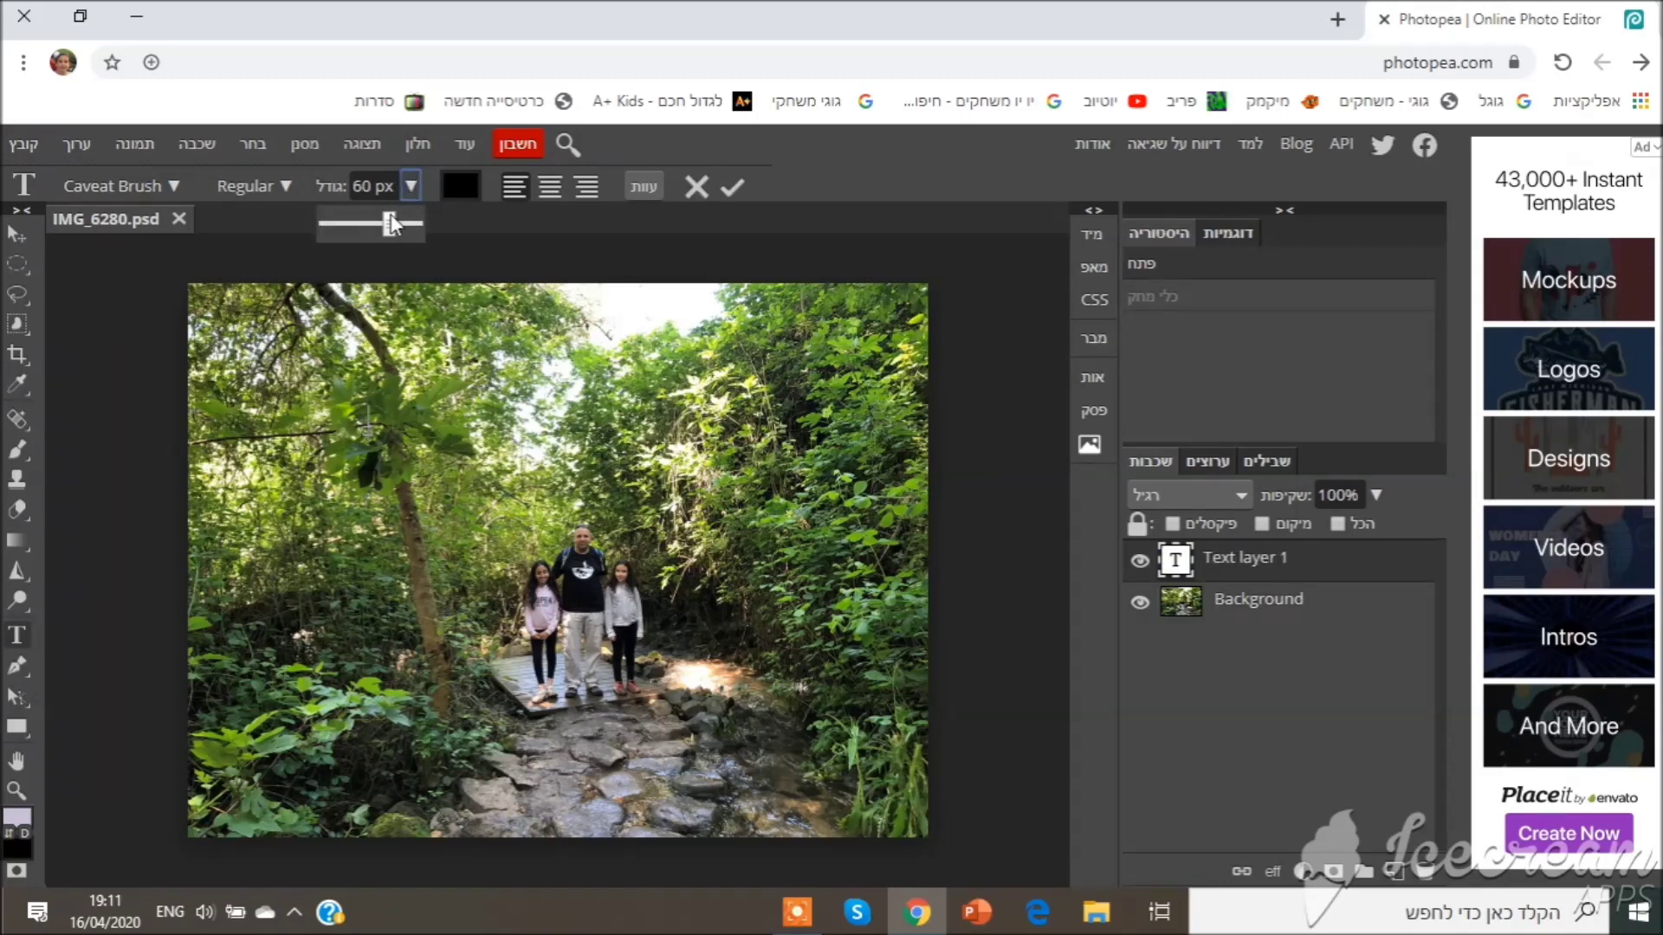
click(382, 413)
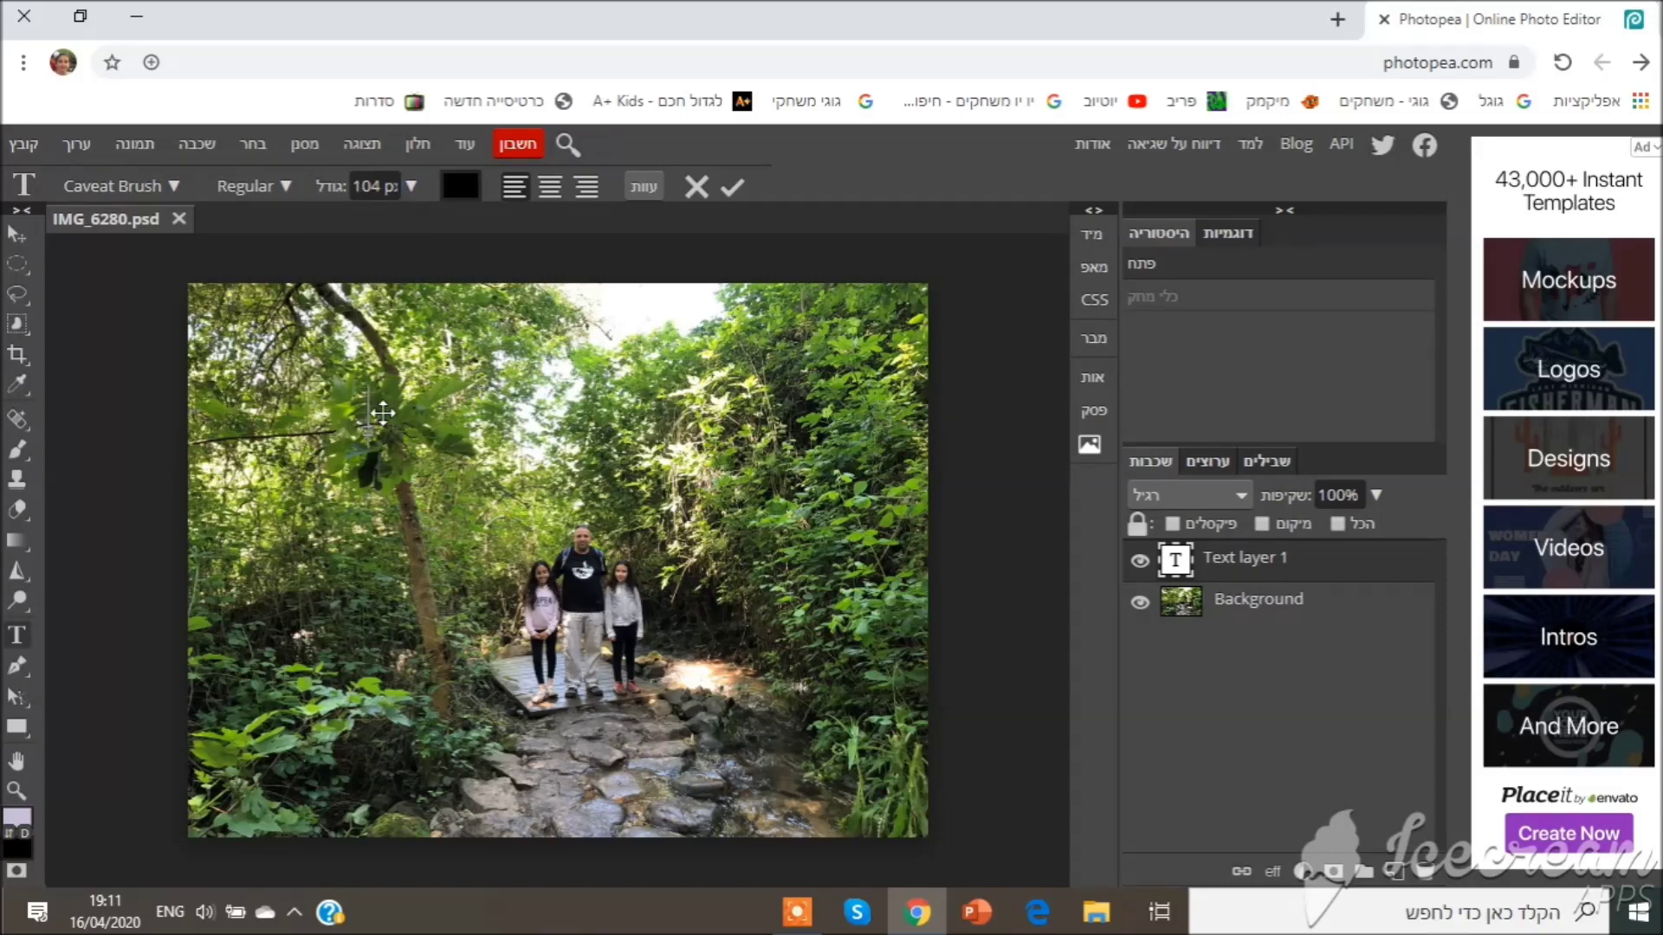
text(HE)
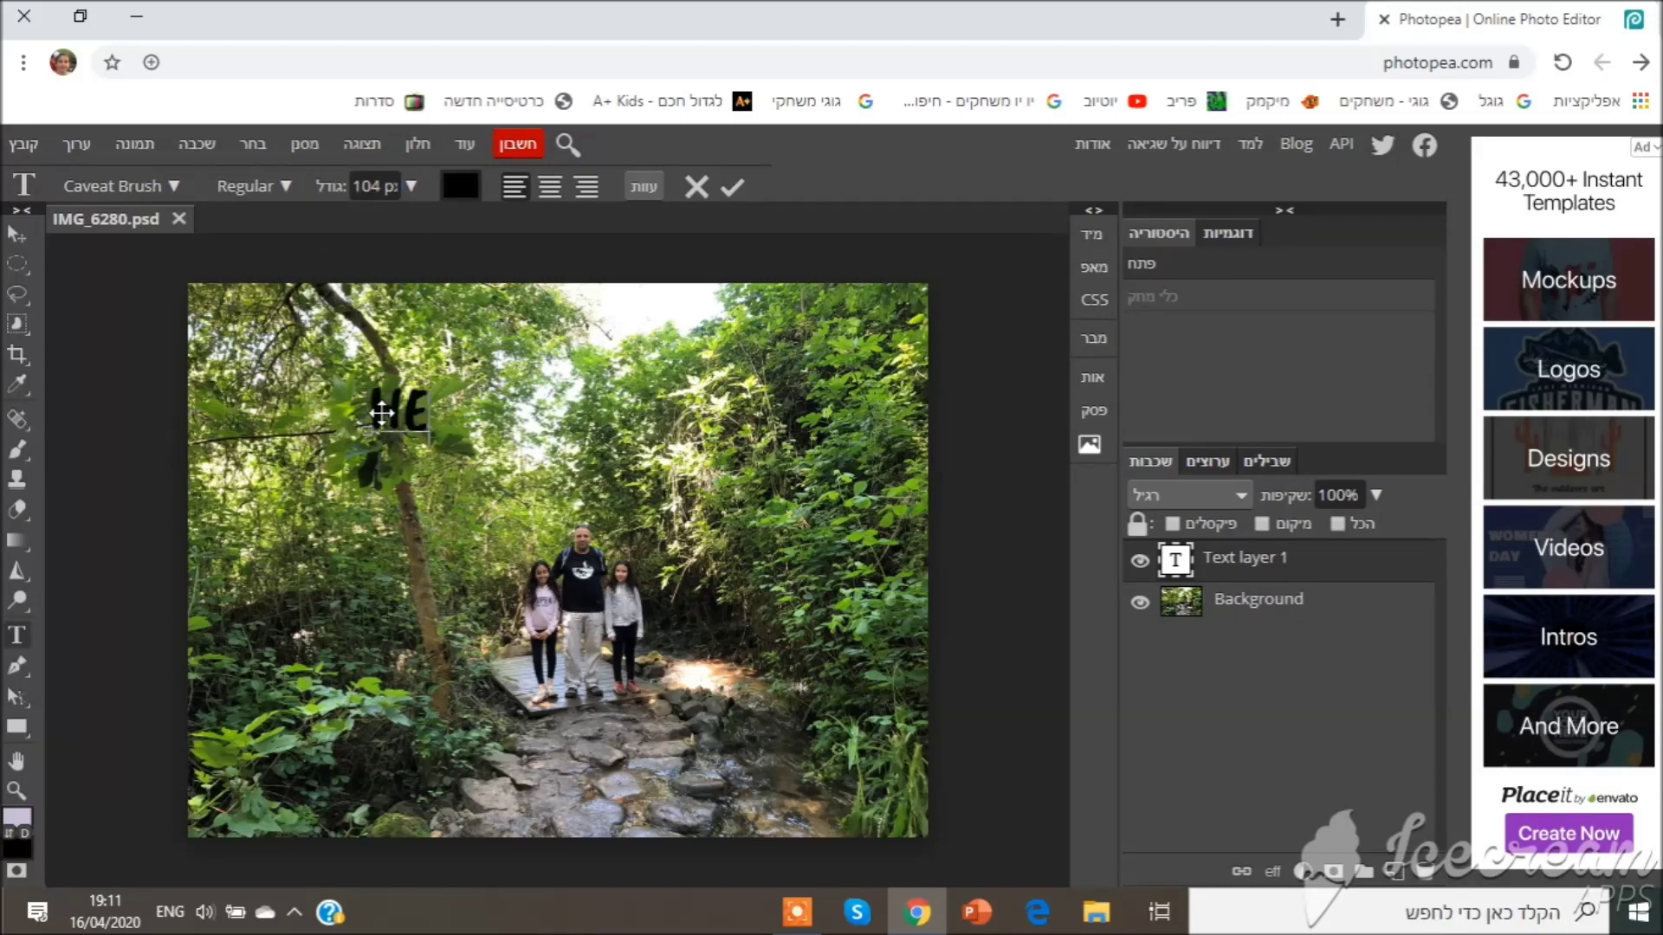
text(LLO)
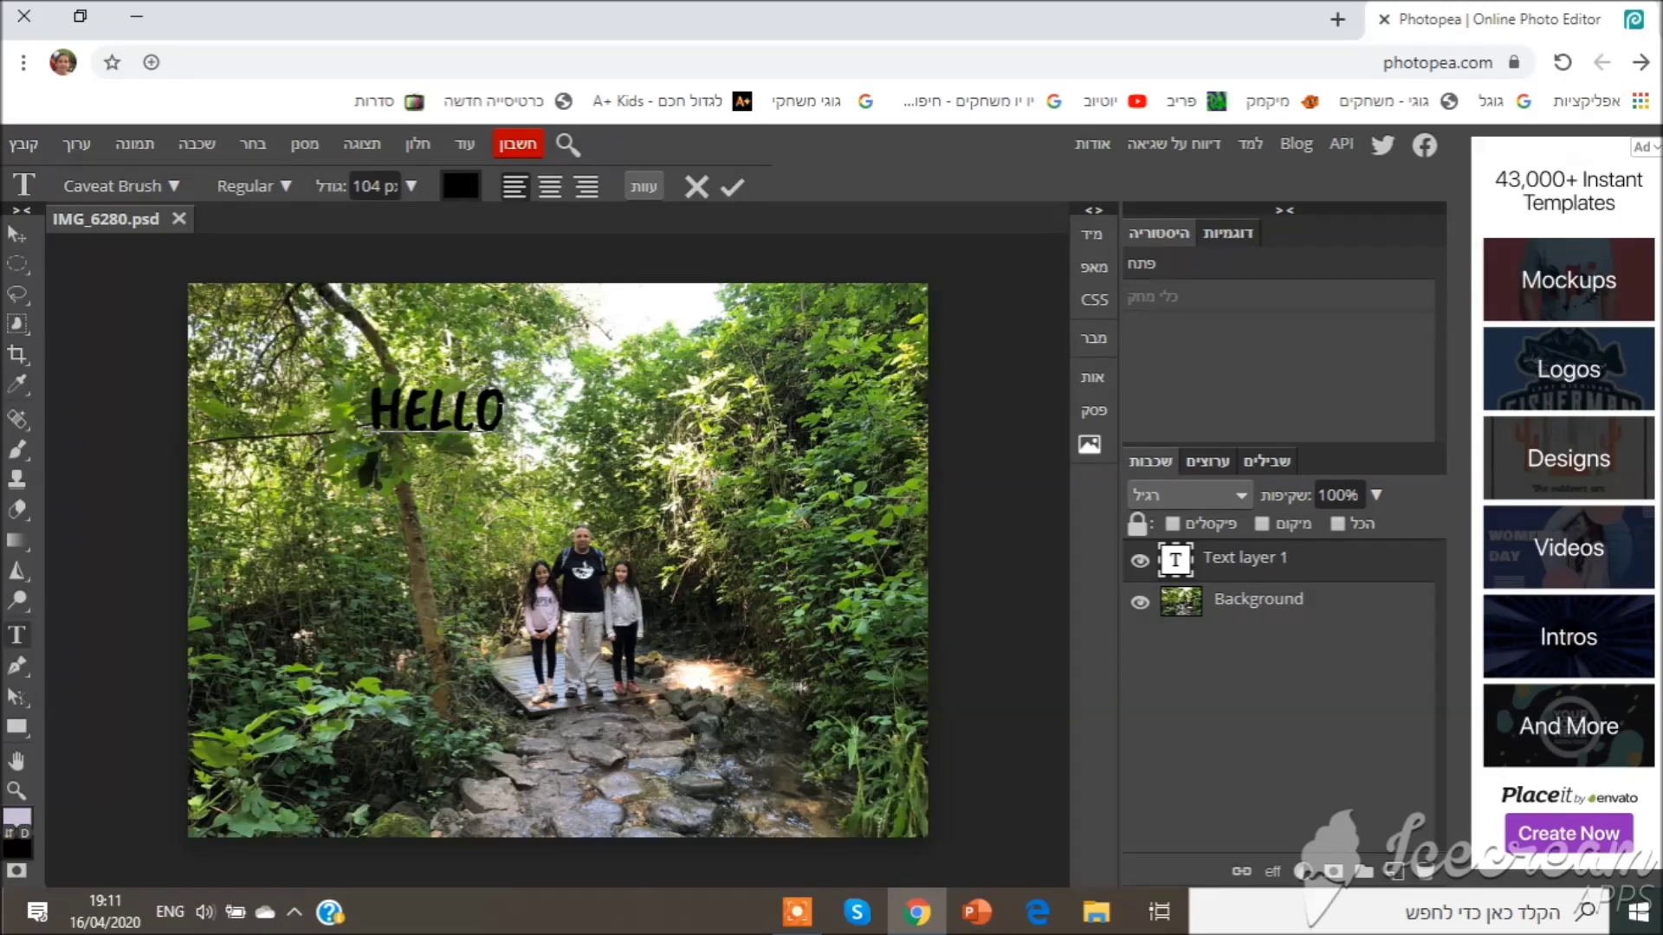
text( LIOR)
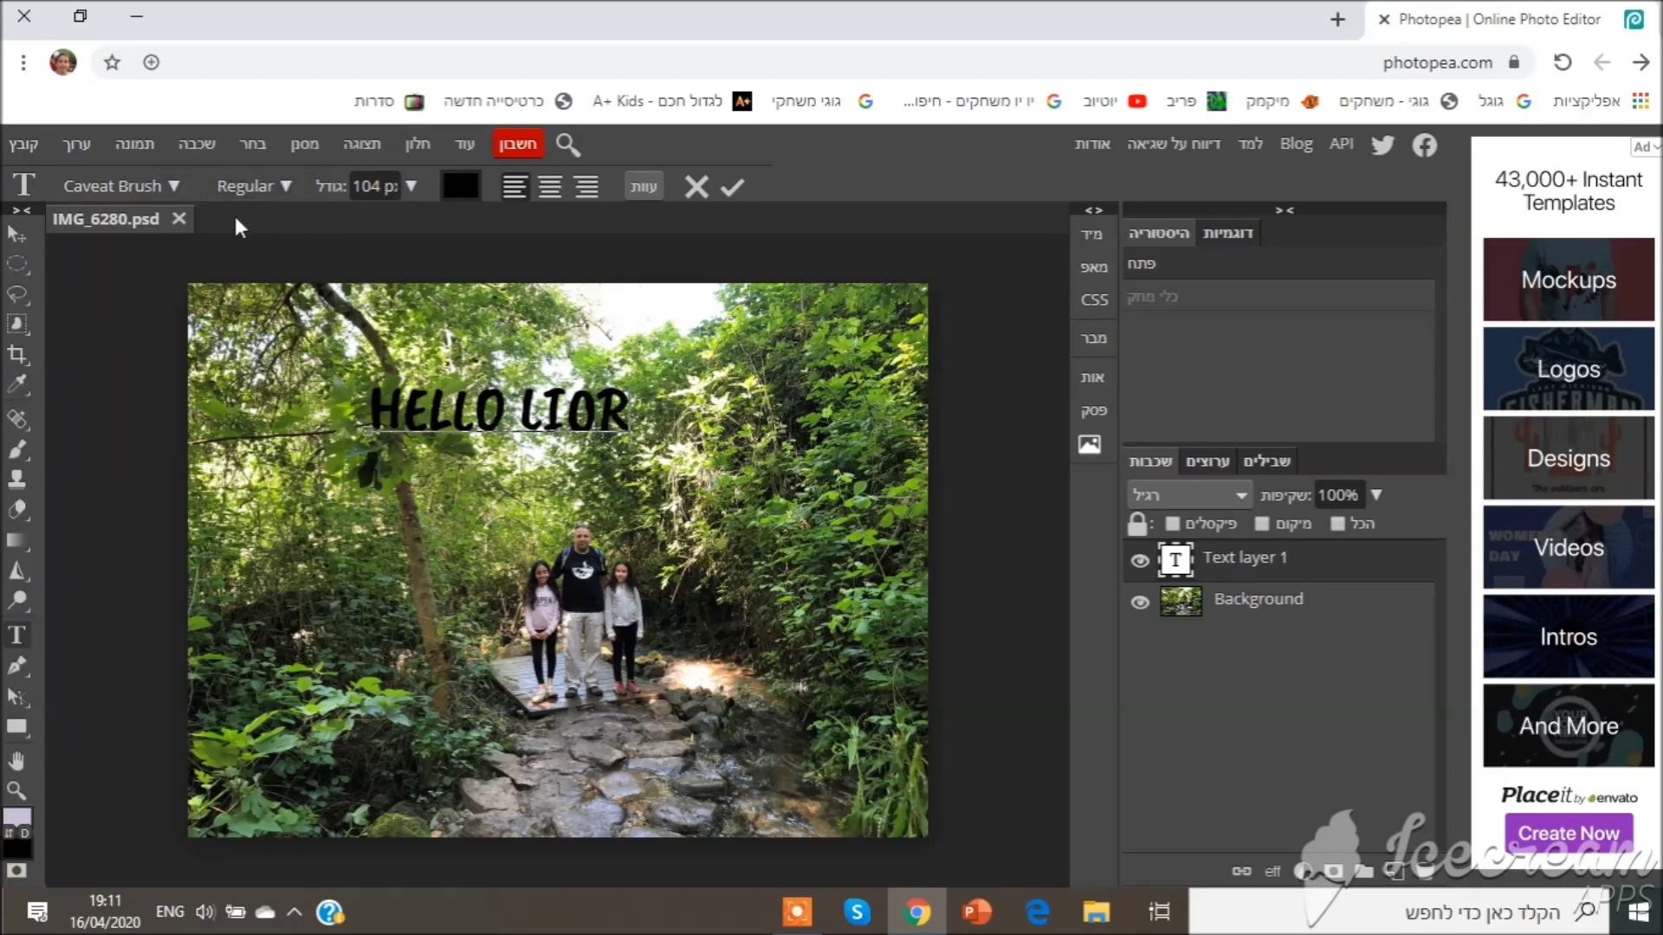
key(Escape)
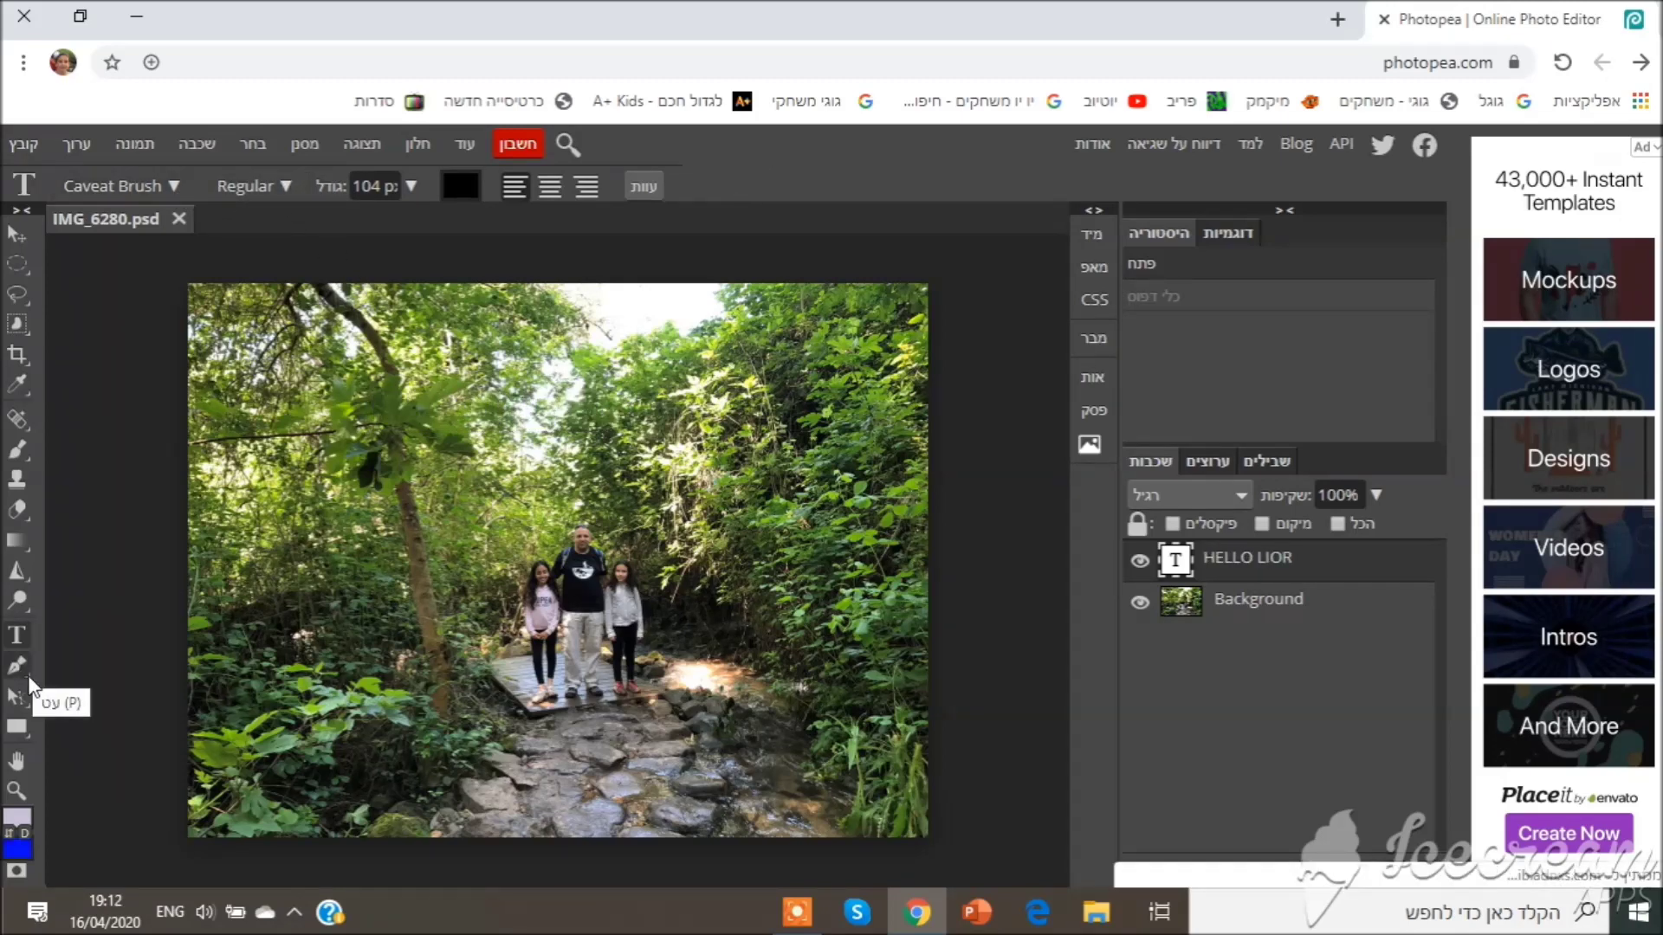
Step: Choose the pen tool (עט) and look through its variants, fill types and mode options
click(30, 684)
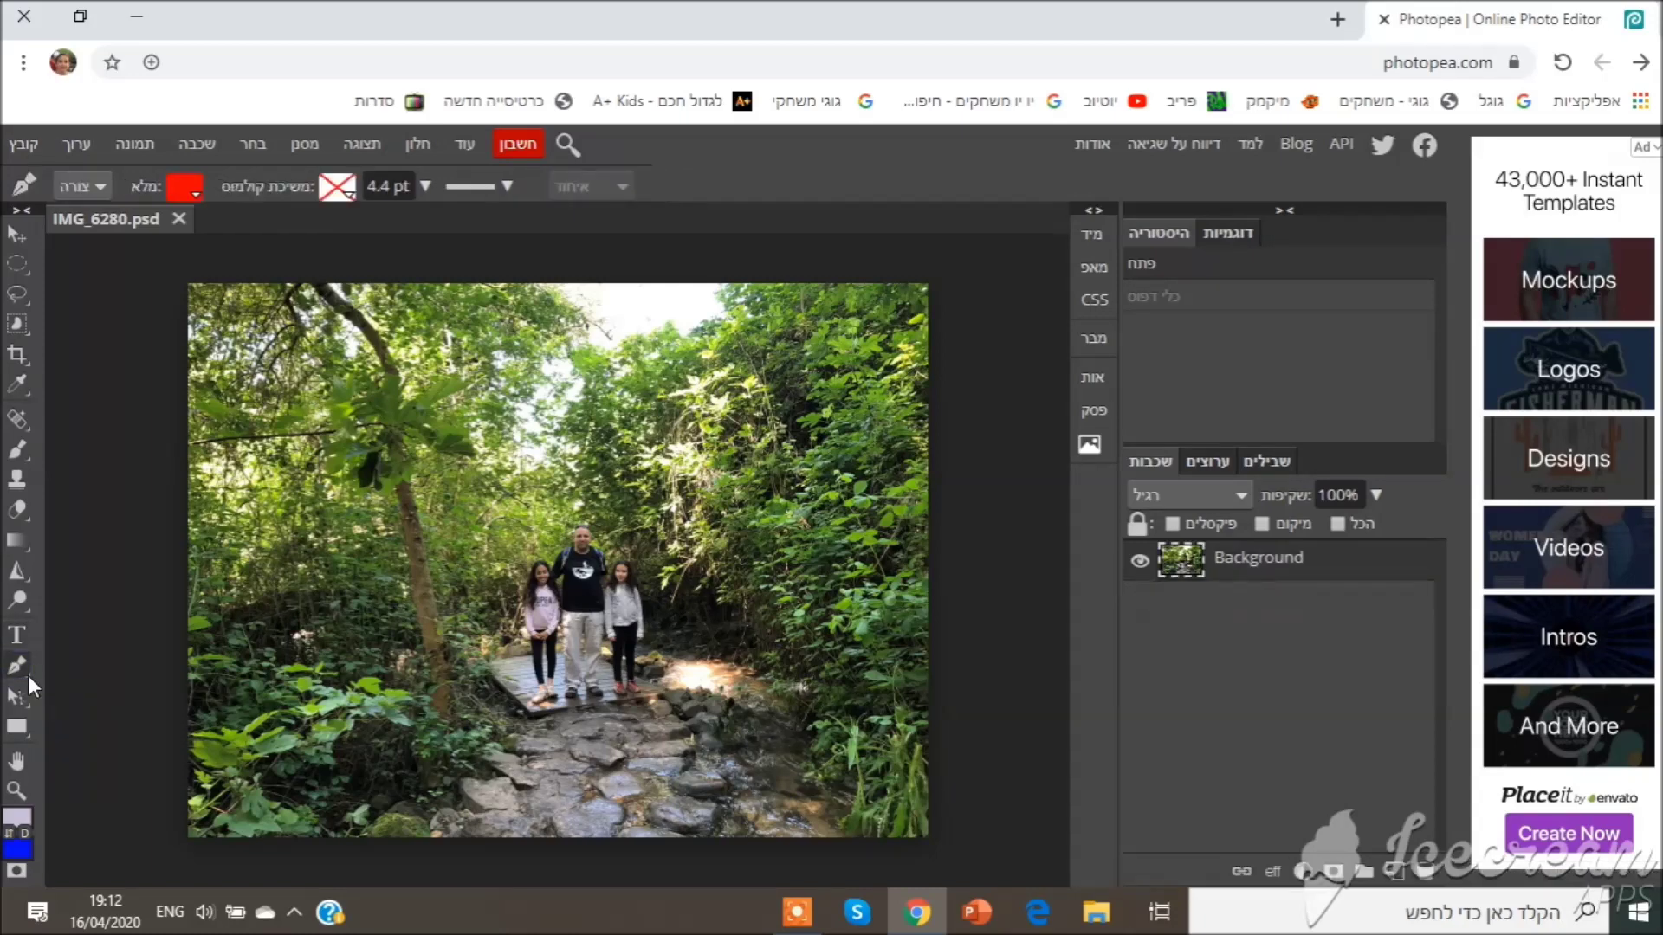
right_click(28, 675)
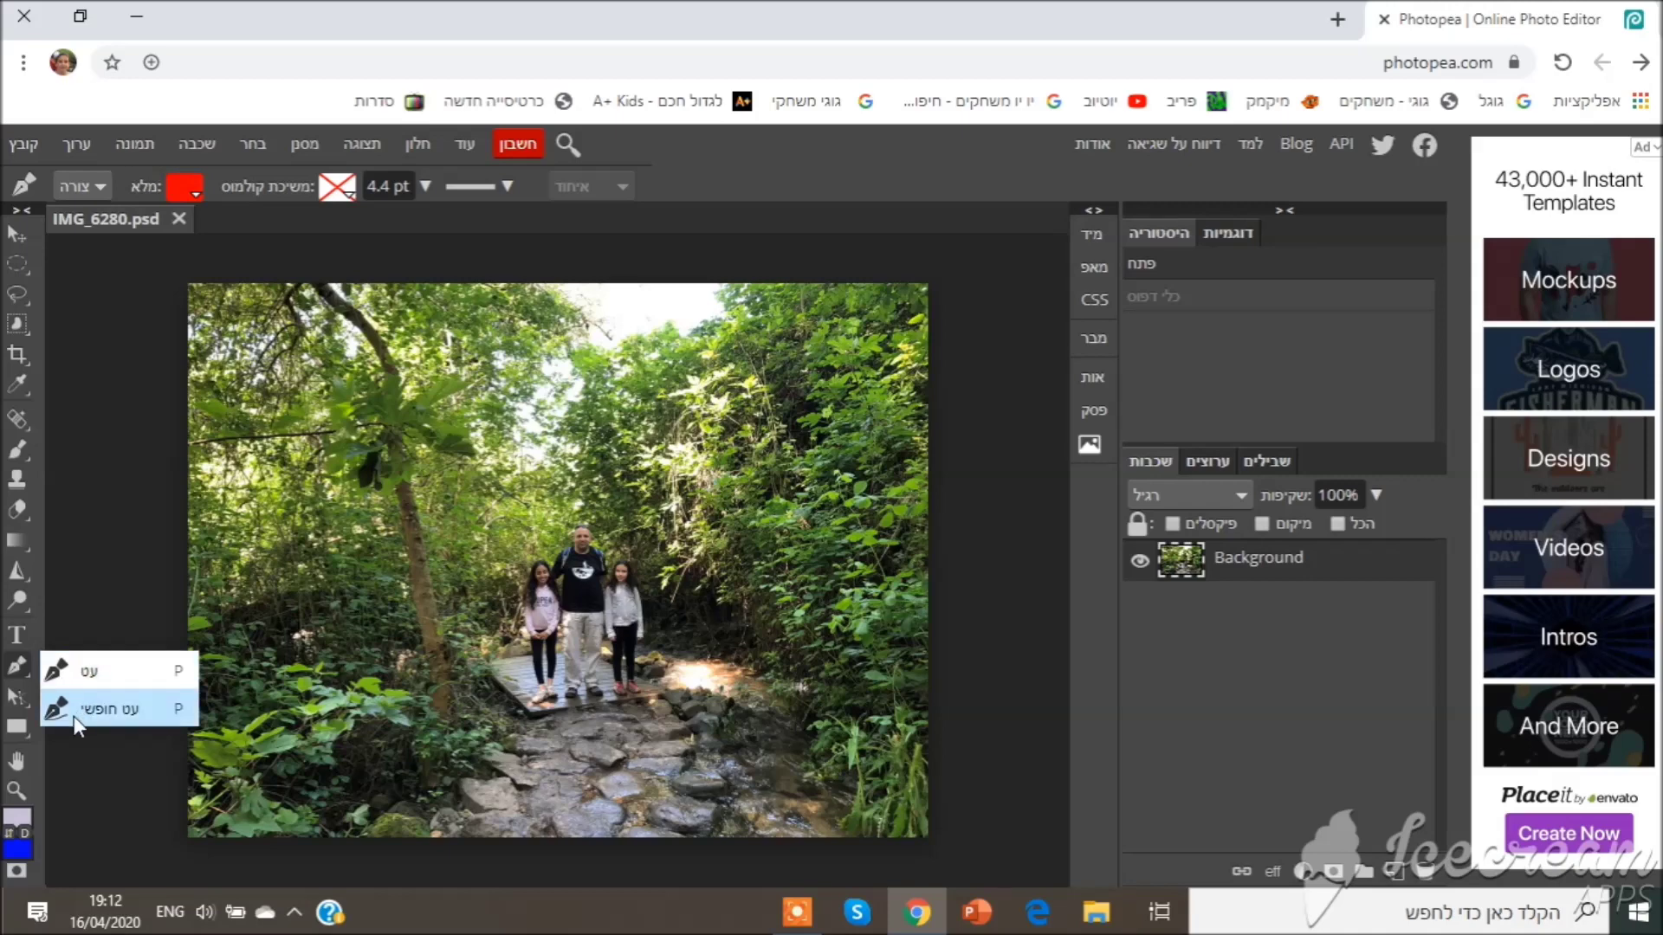
click(194, 199)
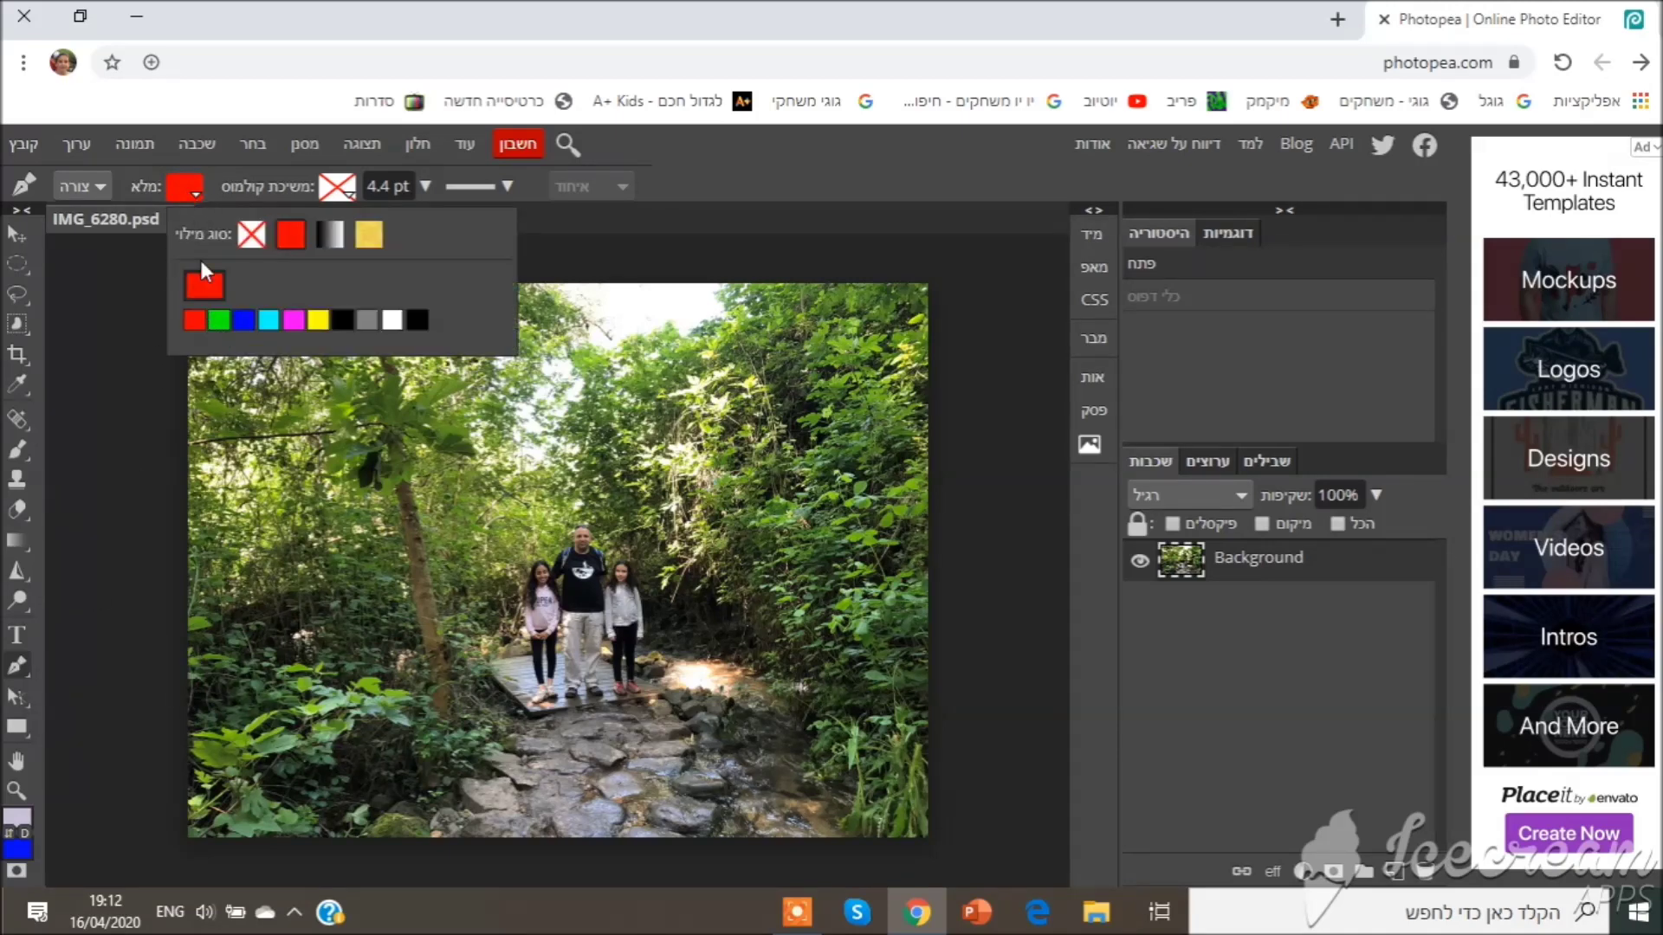
click(107, 191)
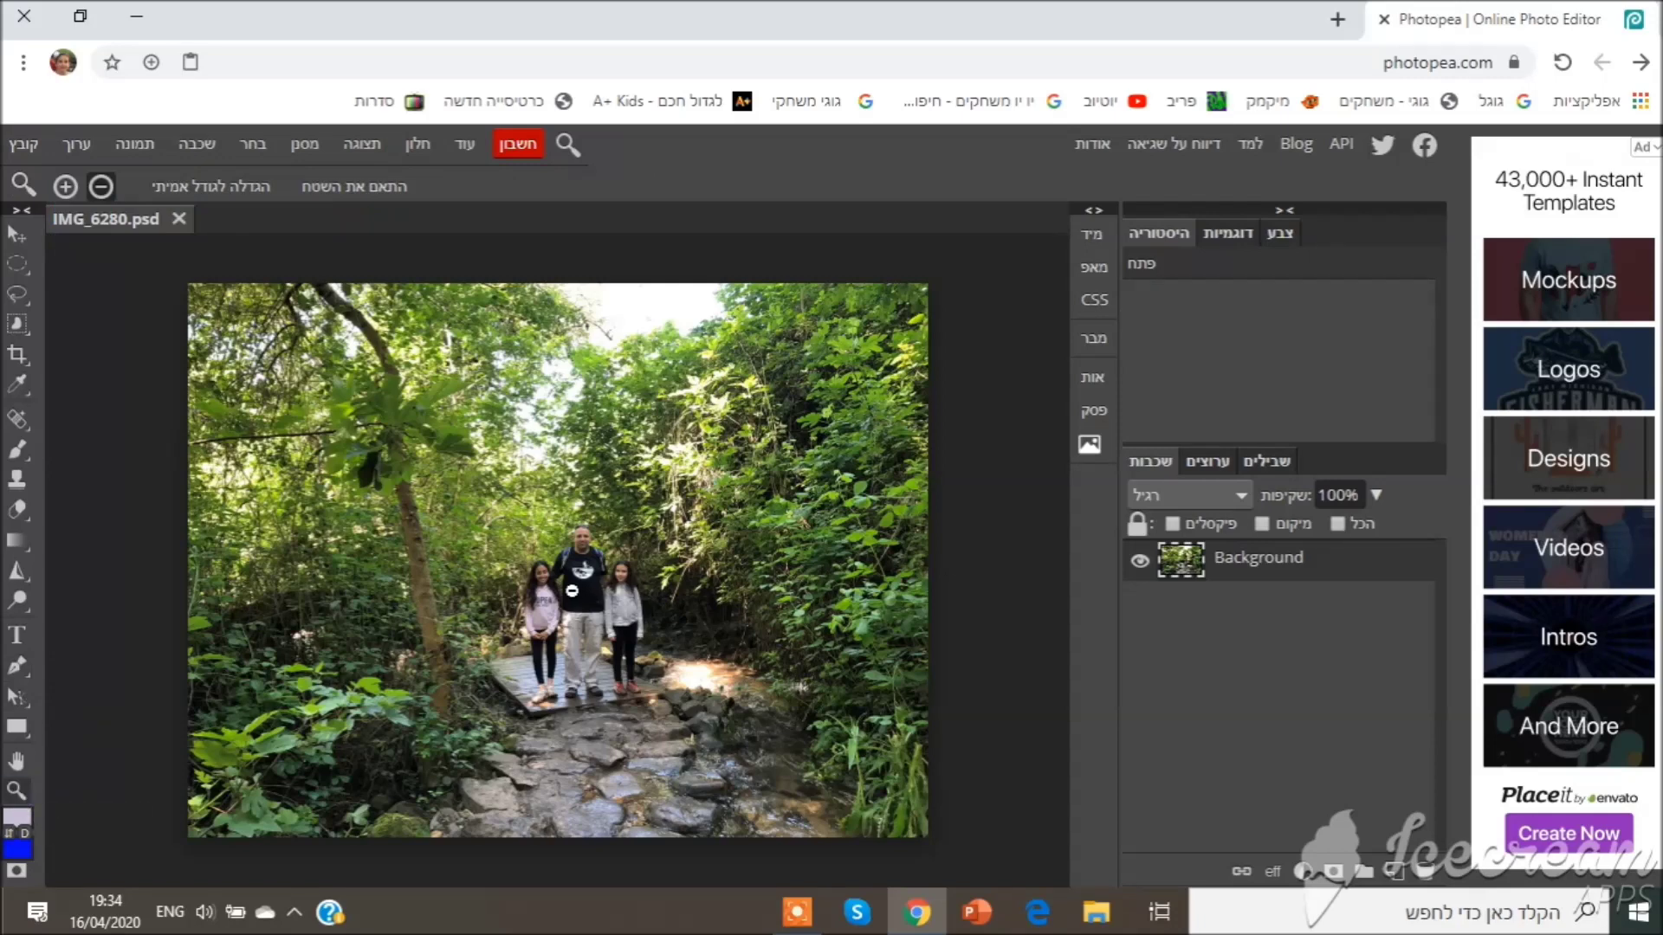
Step: Zoom out of the photo and back in, and try the actual-size and fit-area views
click(576, 573)
click(572, 569)
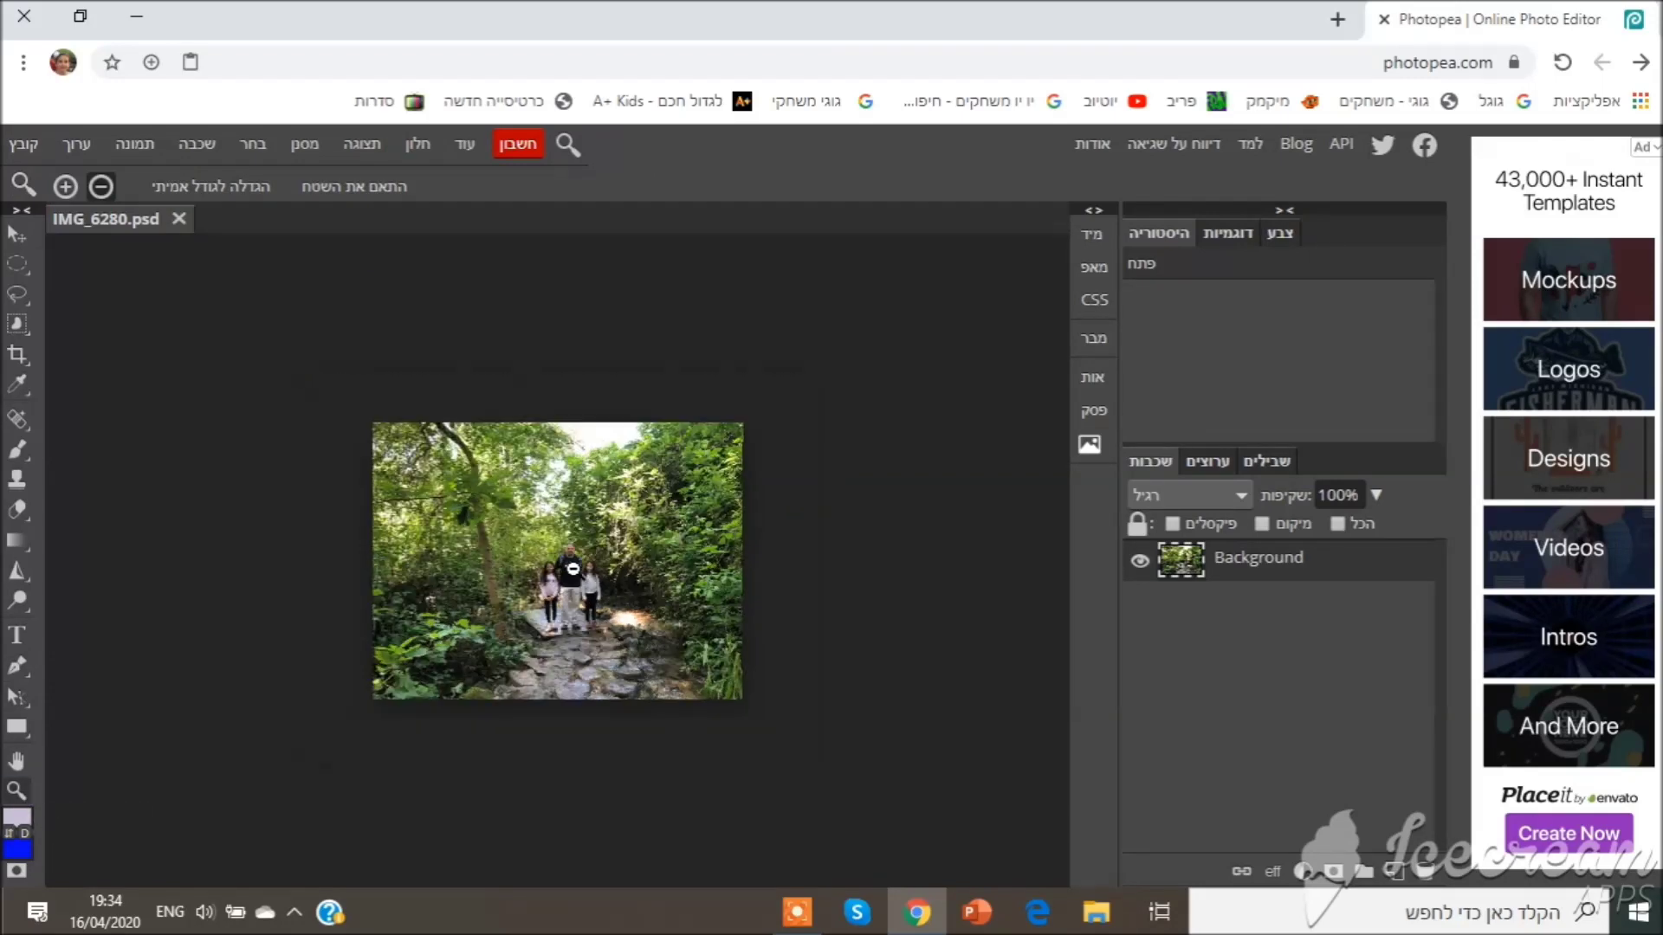
click(65, 186)
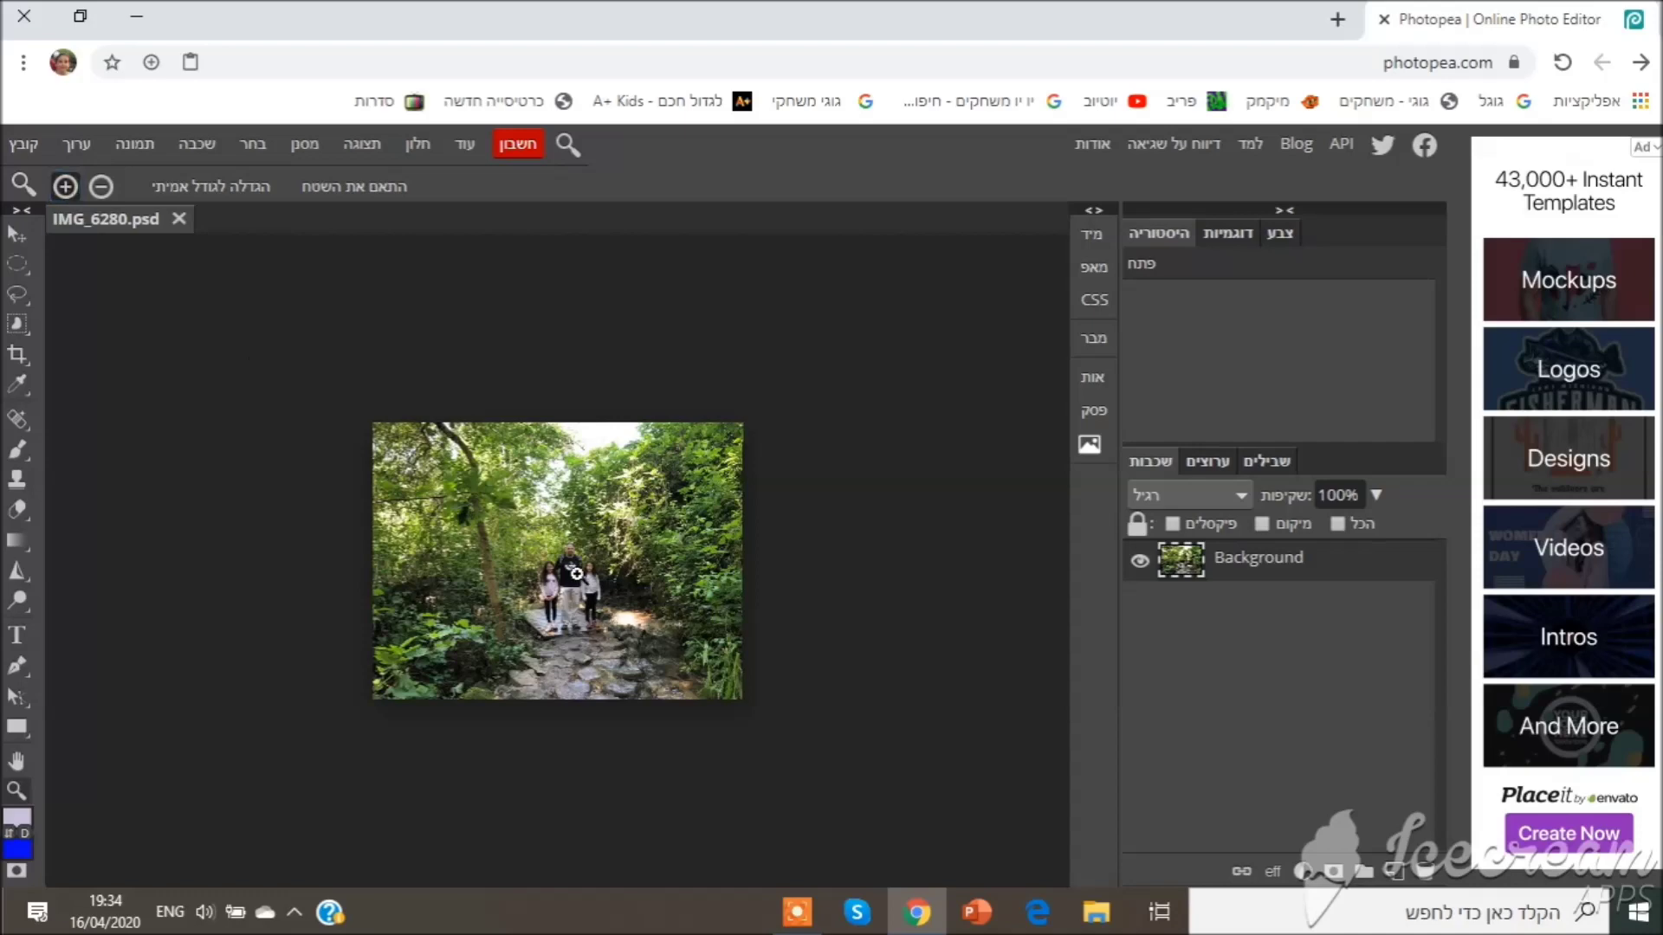
click(576, 571)
click(580, 573)
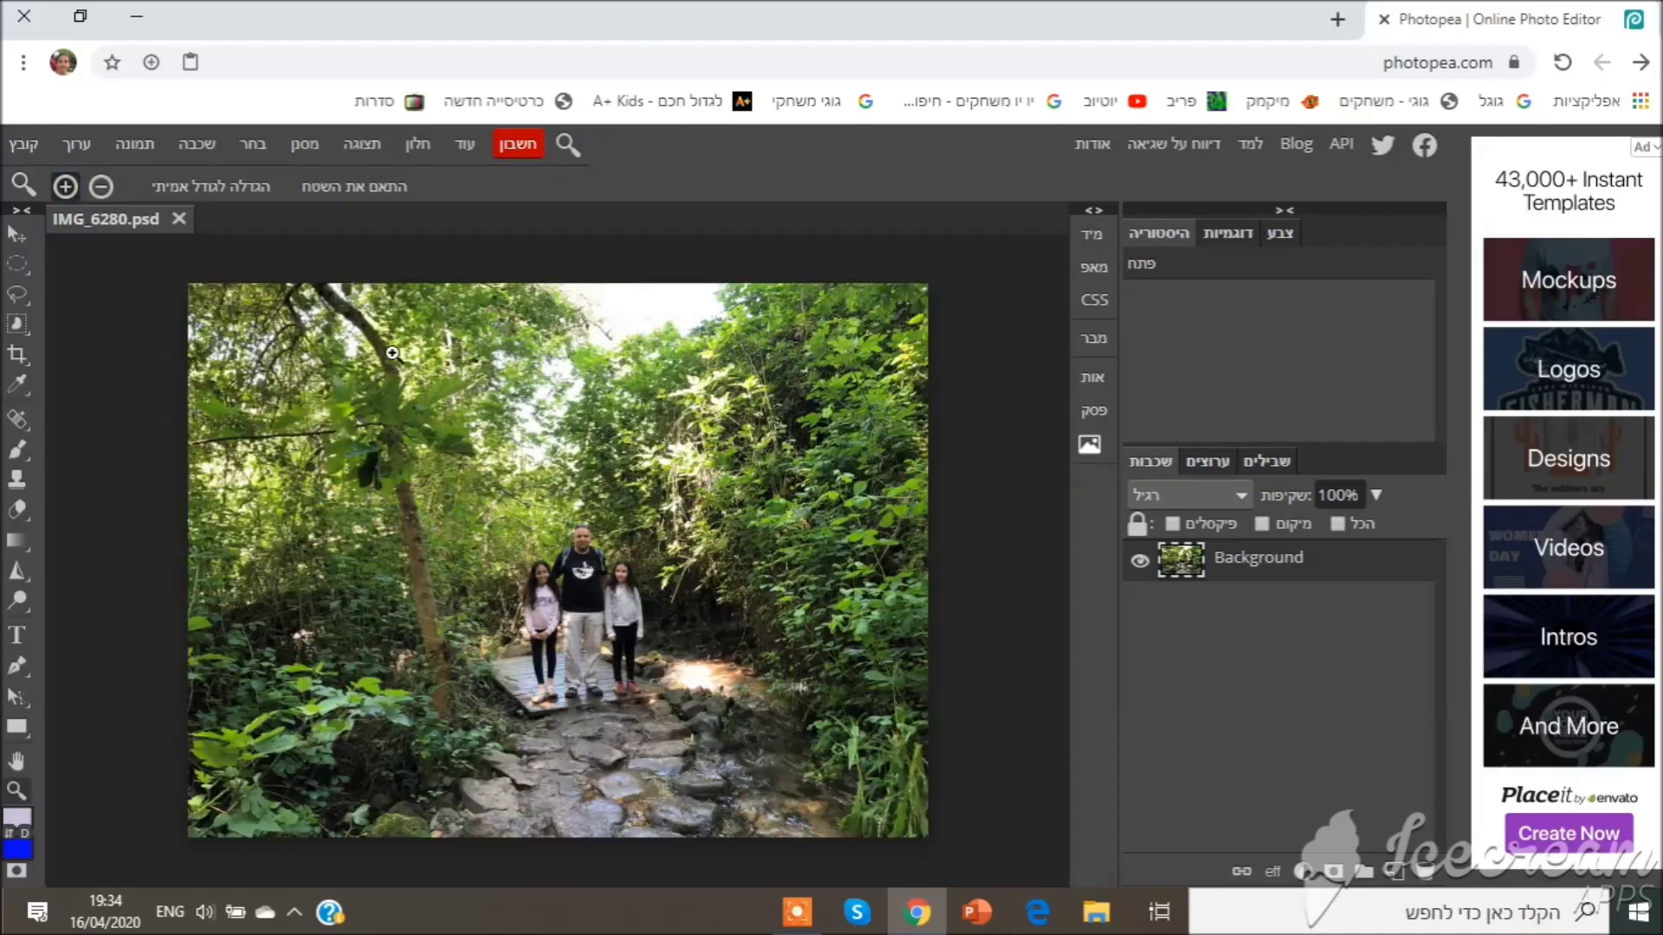
click(220, 187)
click(386, 189)
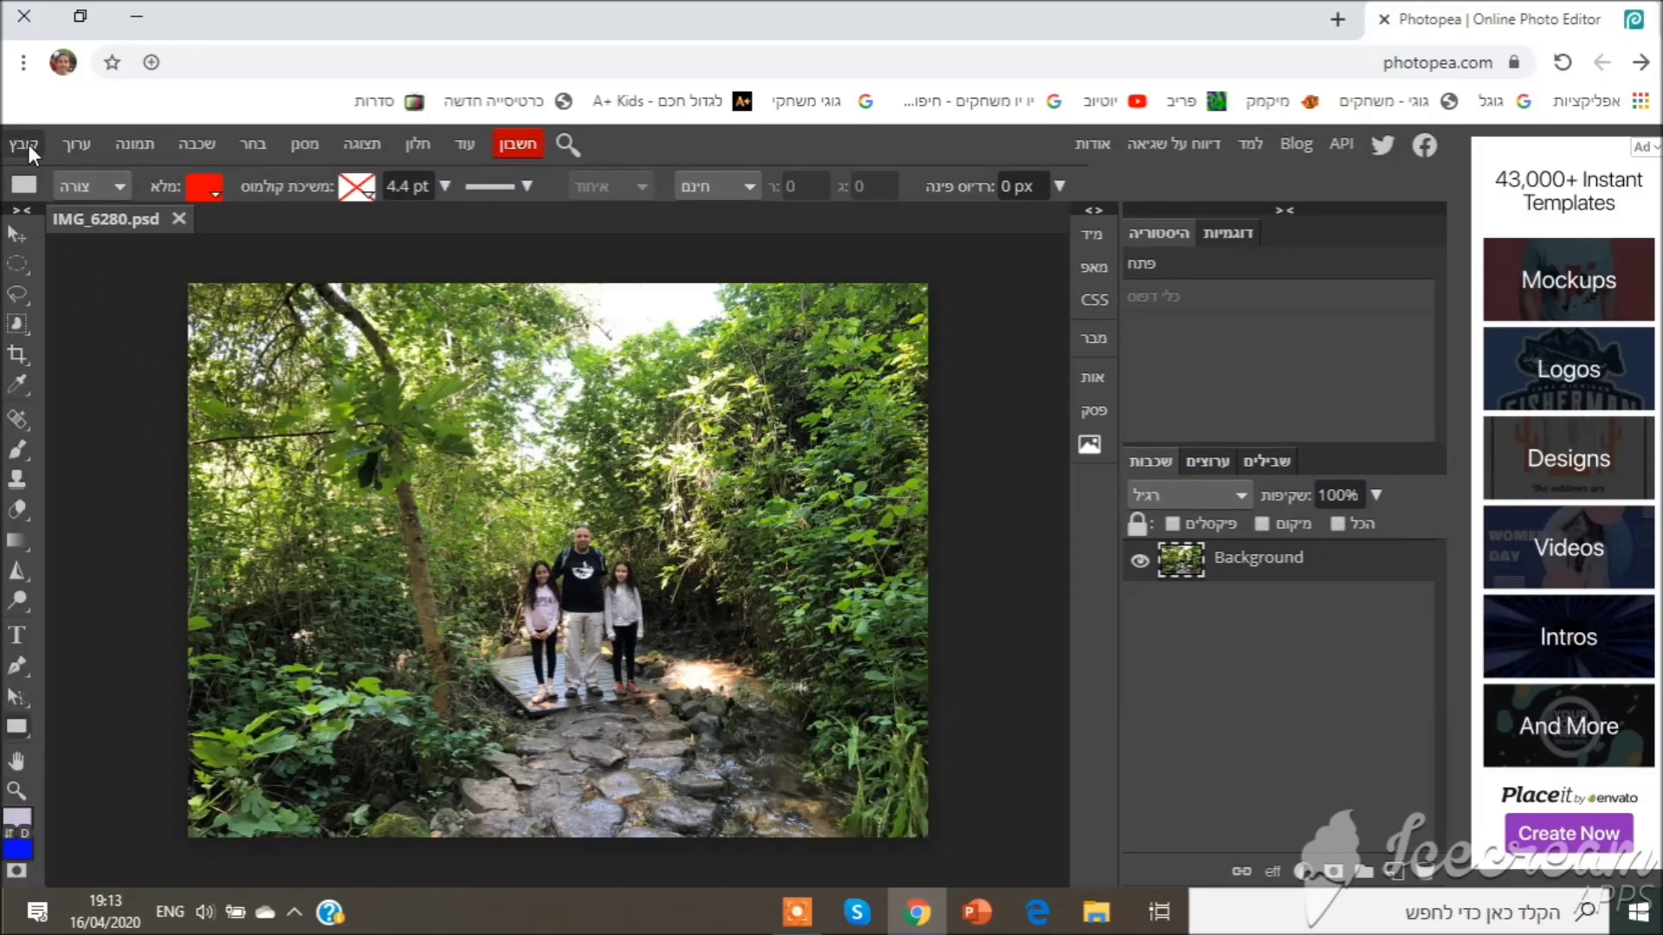
Step: Open the photo IMG_5813 from the תל דן folder and switch between it and IMG_6280
click(28, 143)
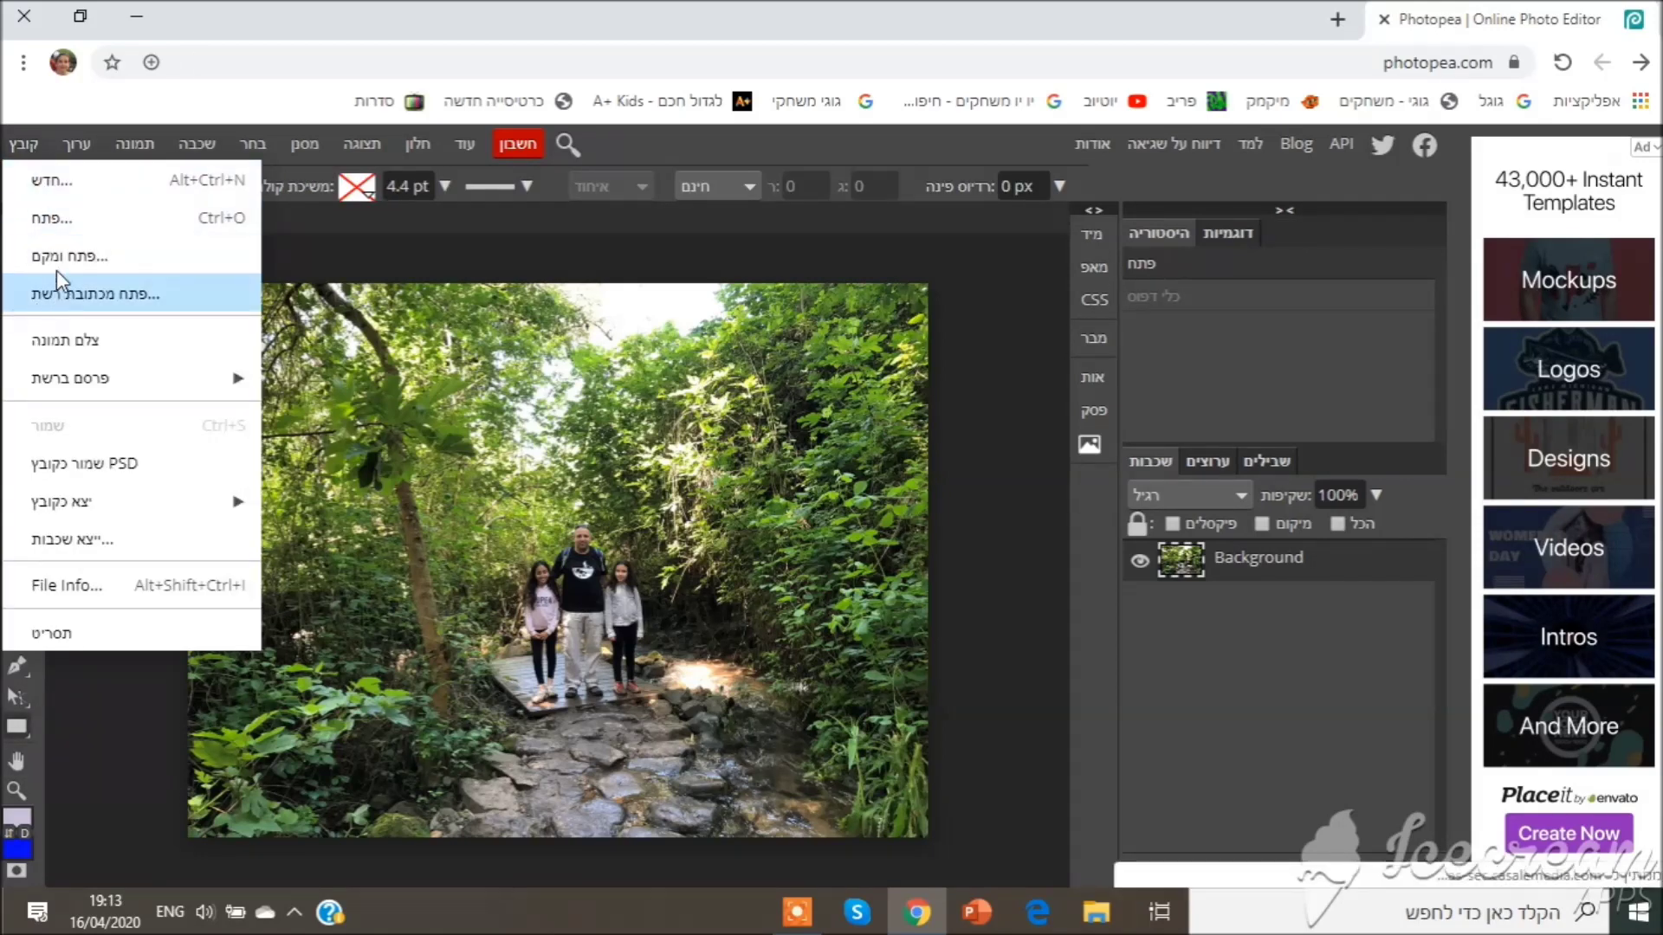
click(57, 221)
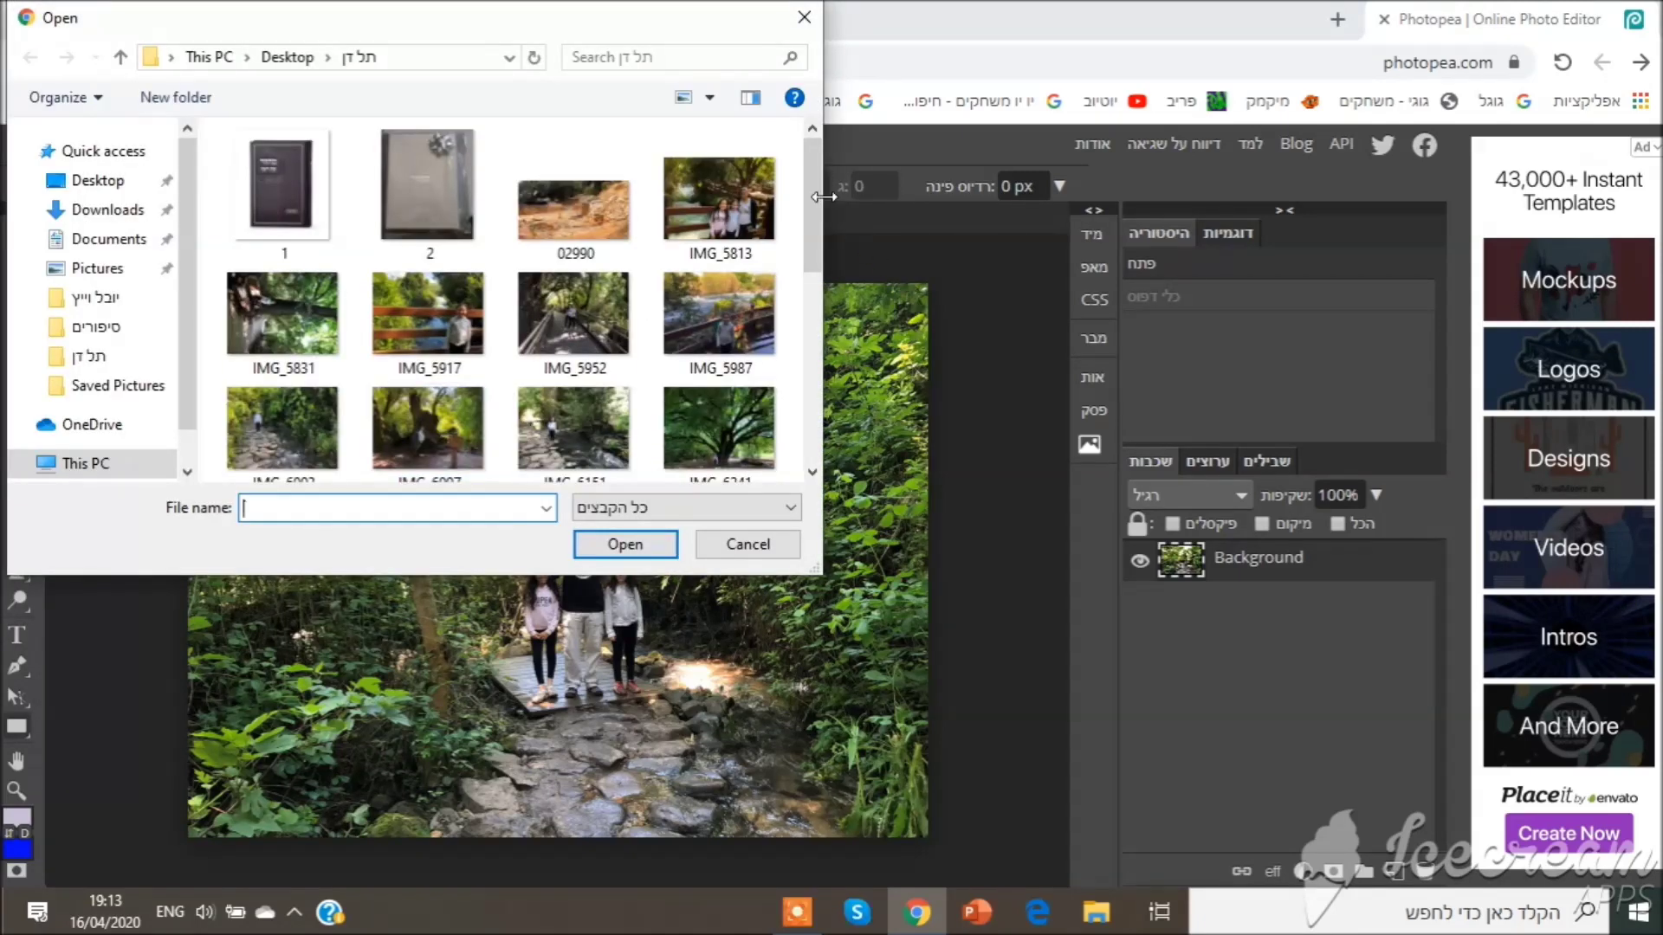
double_click(719, 202)
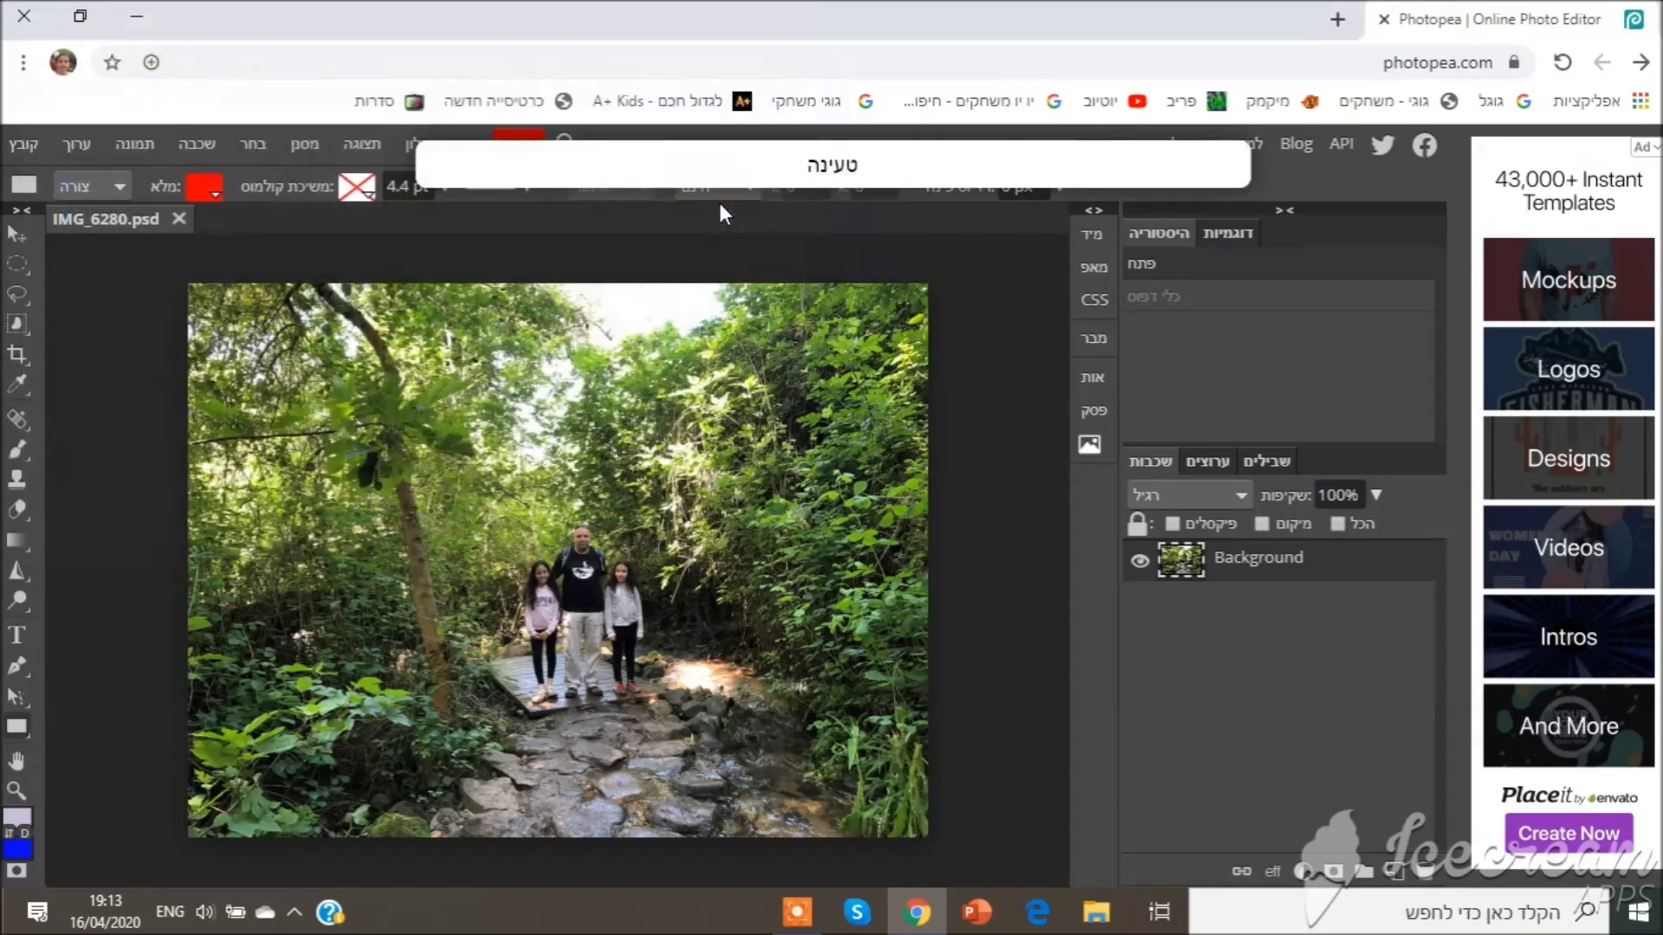
click(138, 220)
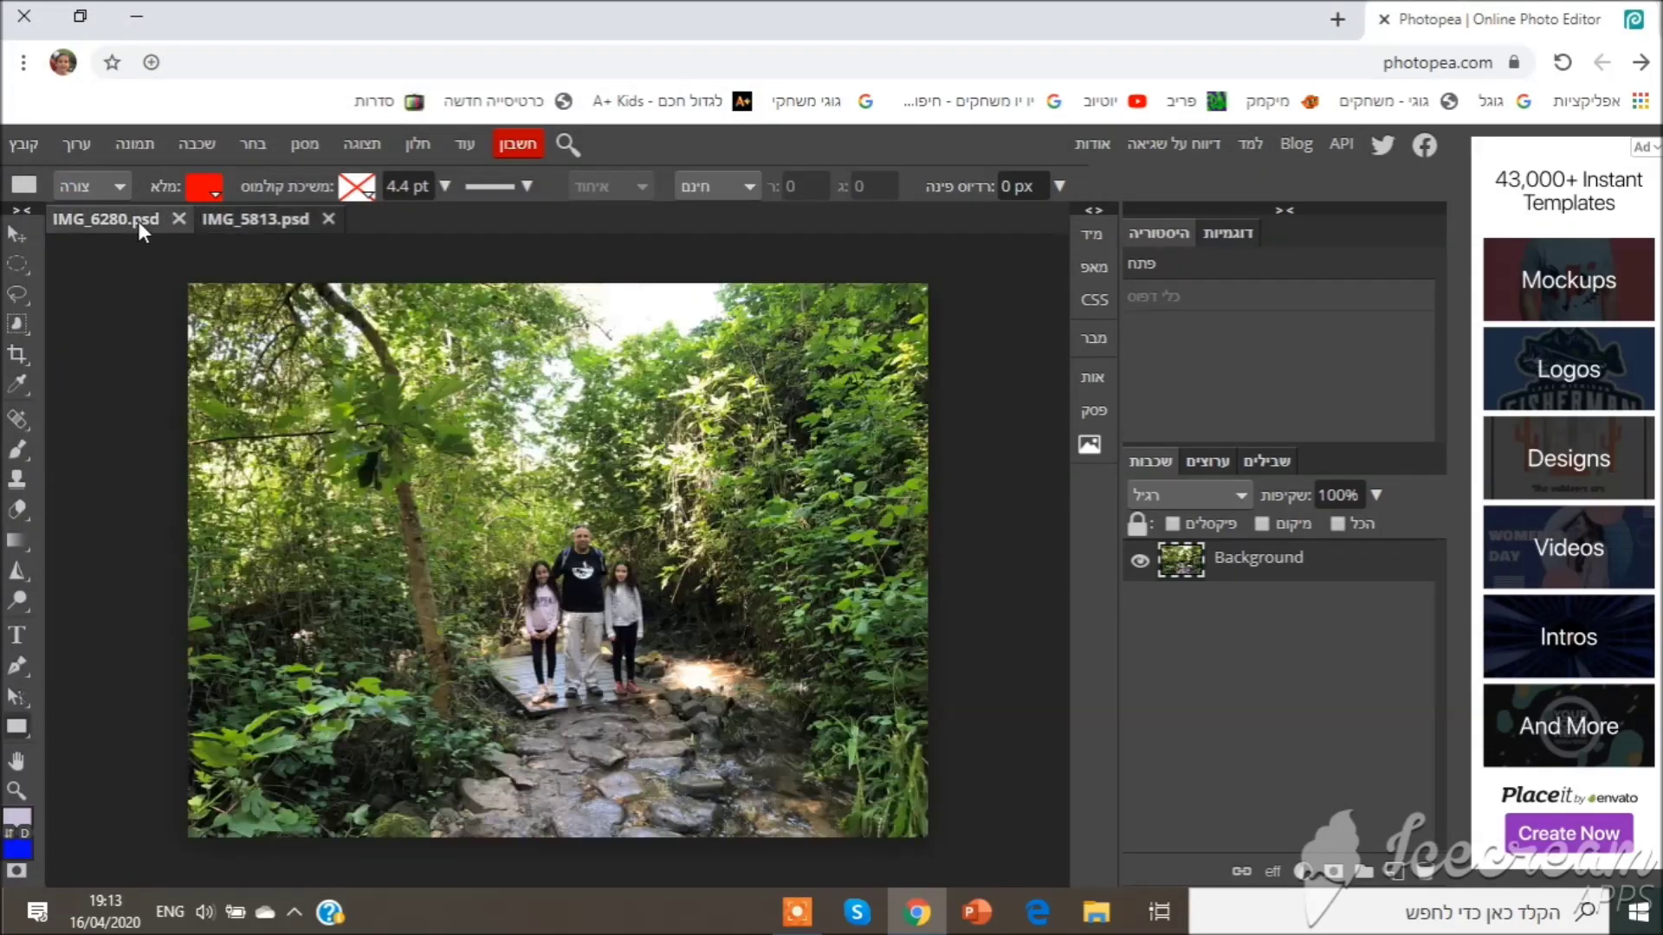
click(268, 222)
click(156, 217)
click(287, 221)
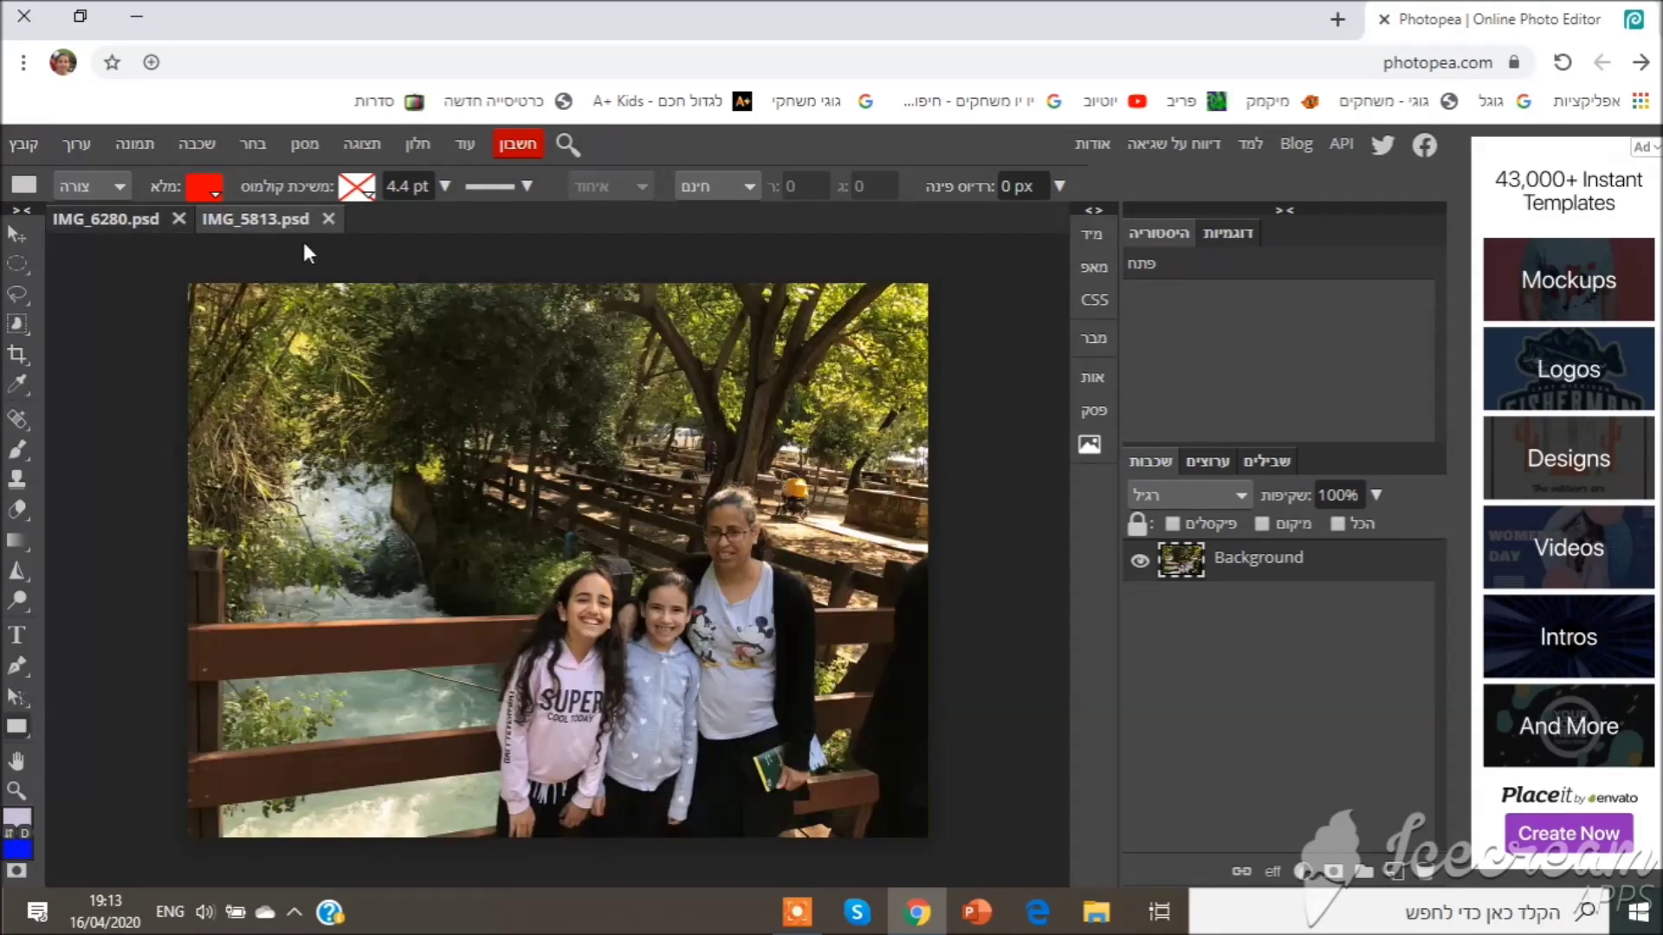
Step: Select the people at the railing in IMG_5813 with Object Selection and clear the selected area
click(18, 324)
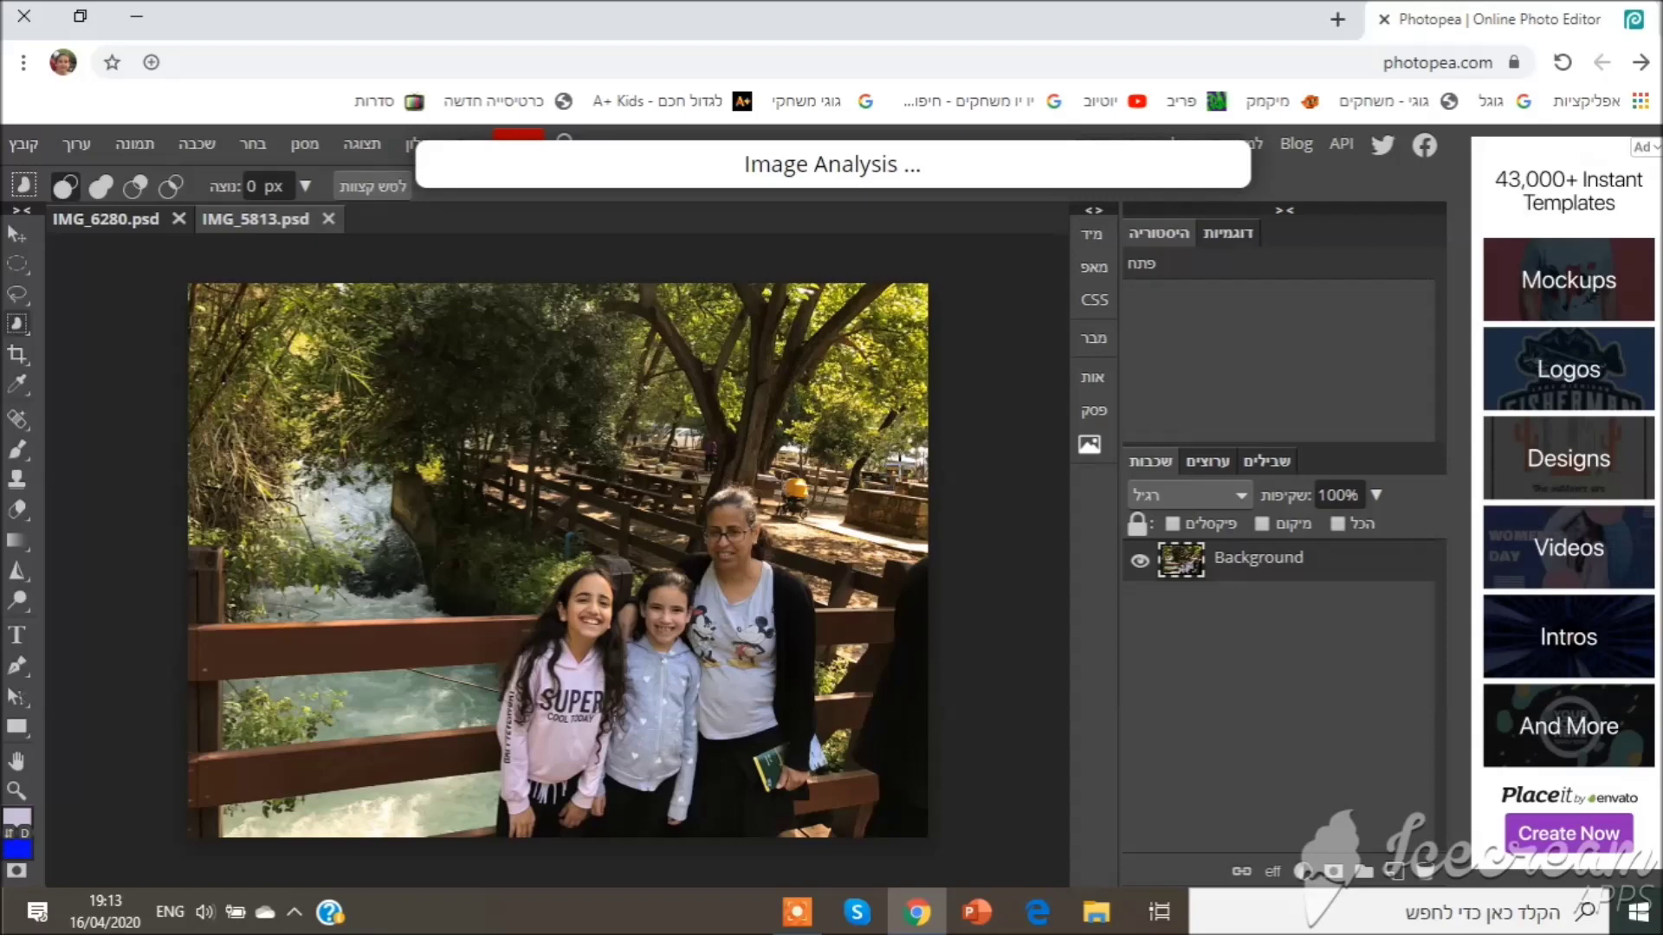
drag(900, 466, 444, 839)
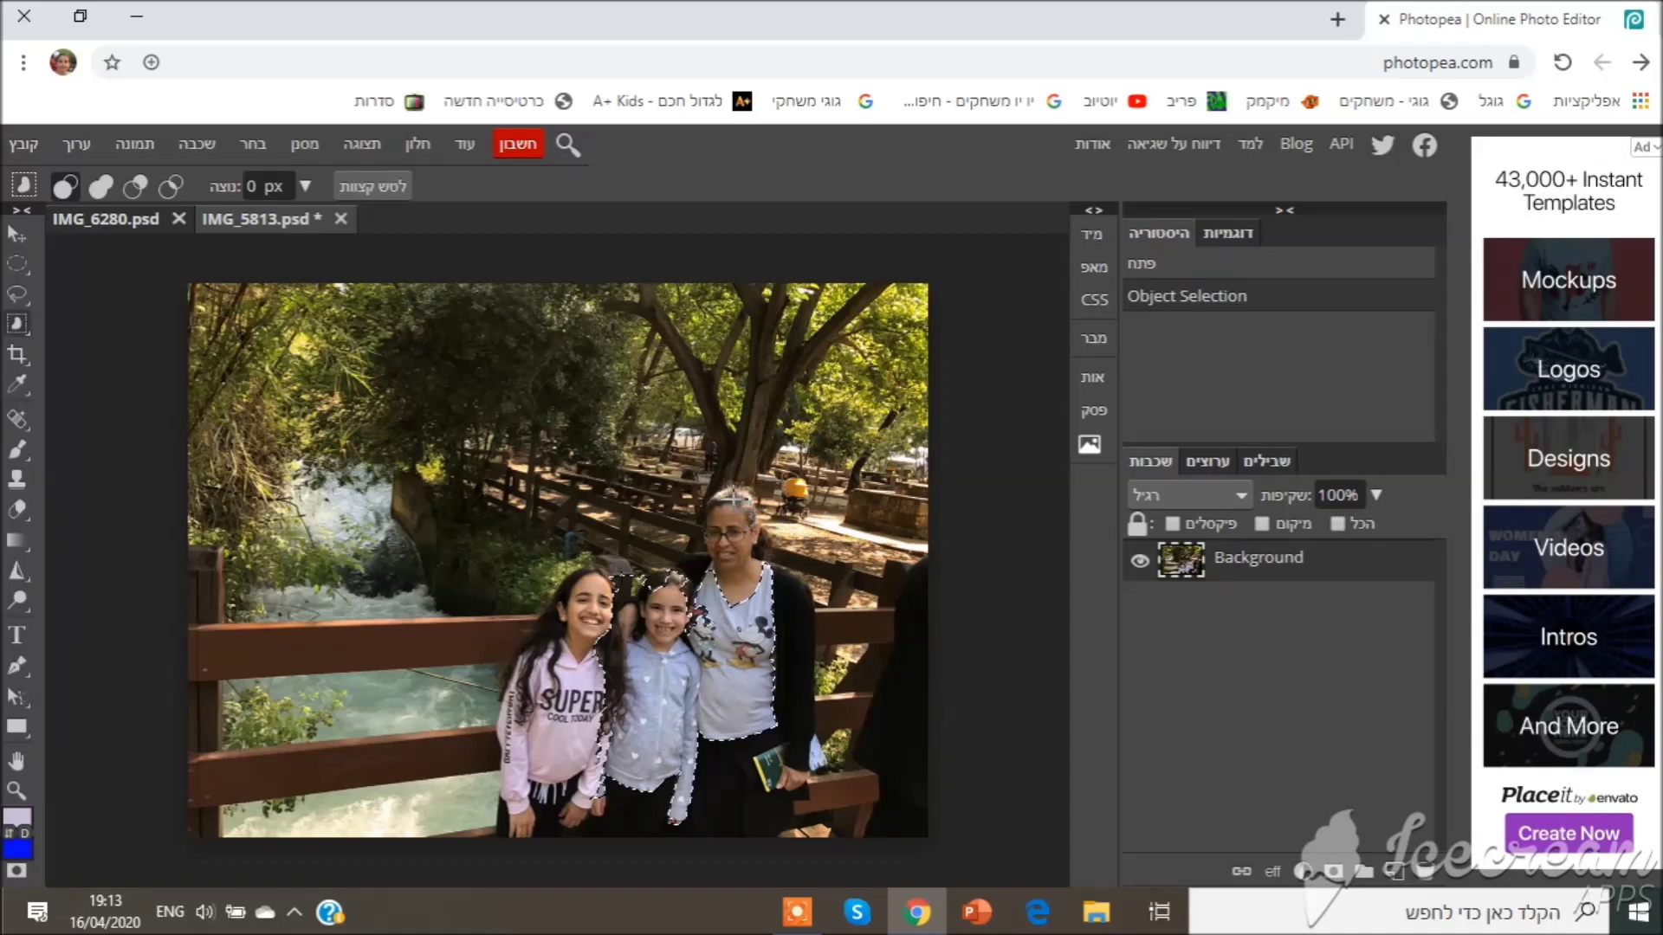
key(Delete)
click(798, 544)
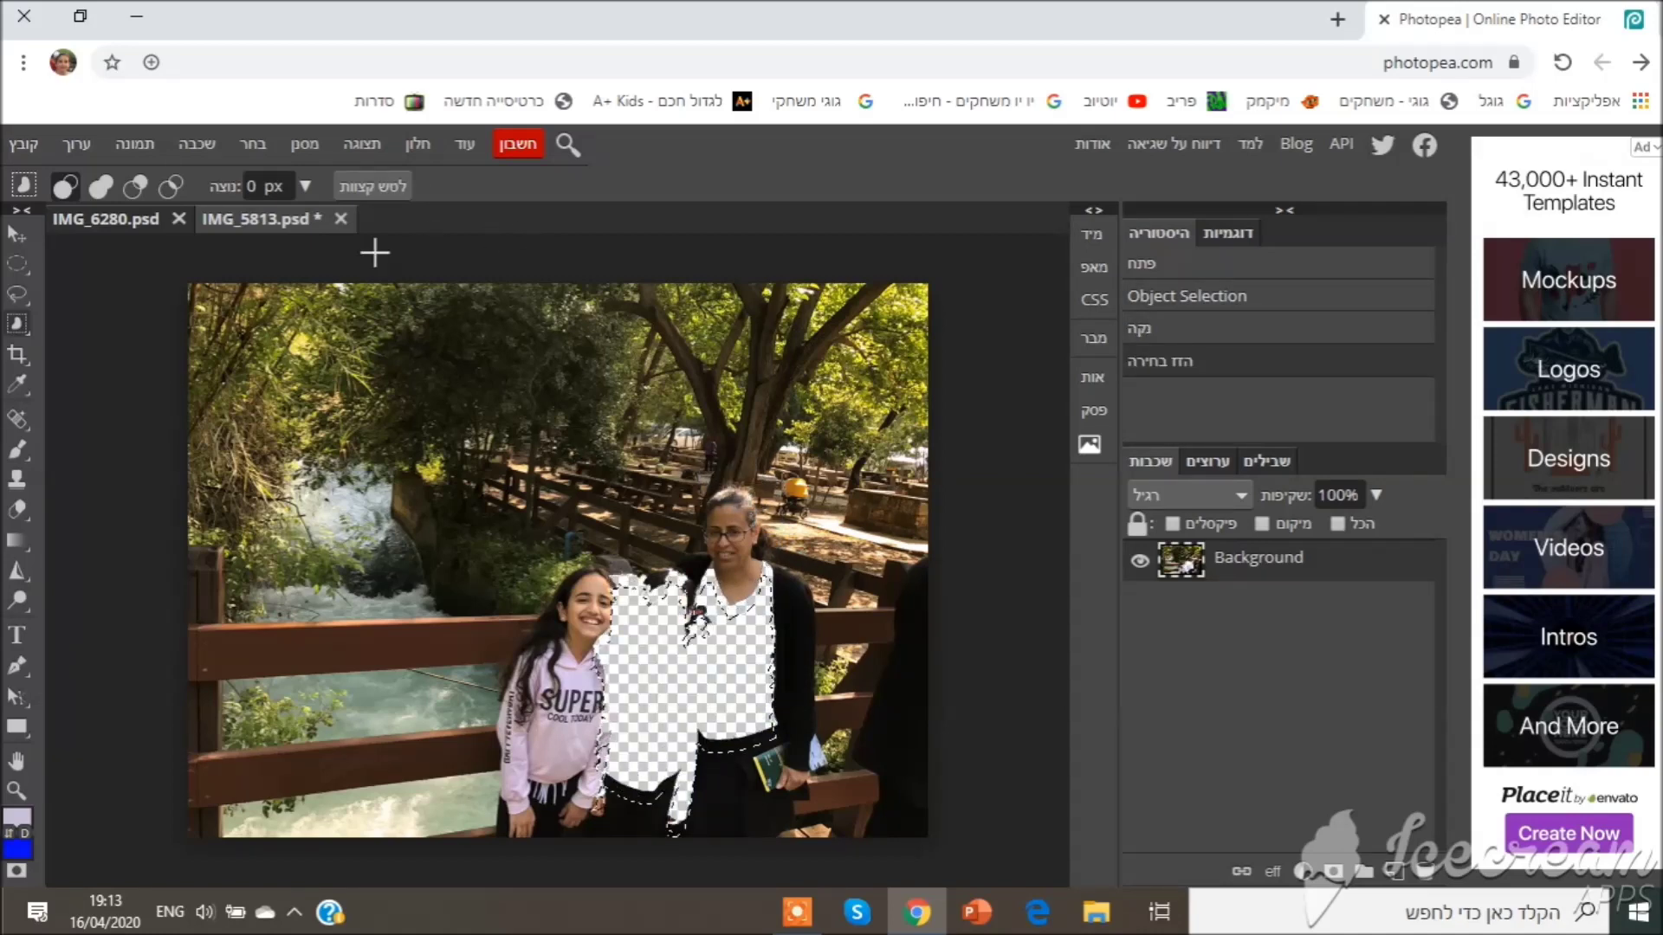
Step: Paste the cut-out people into IMG_6280 and try a small elliptical selection on the pasted piece
click(111, 215)
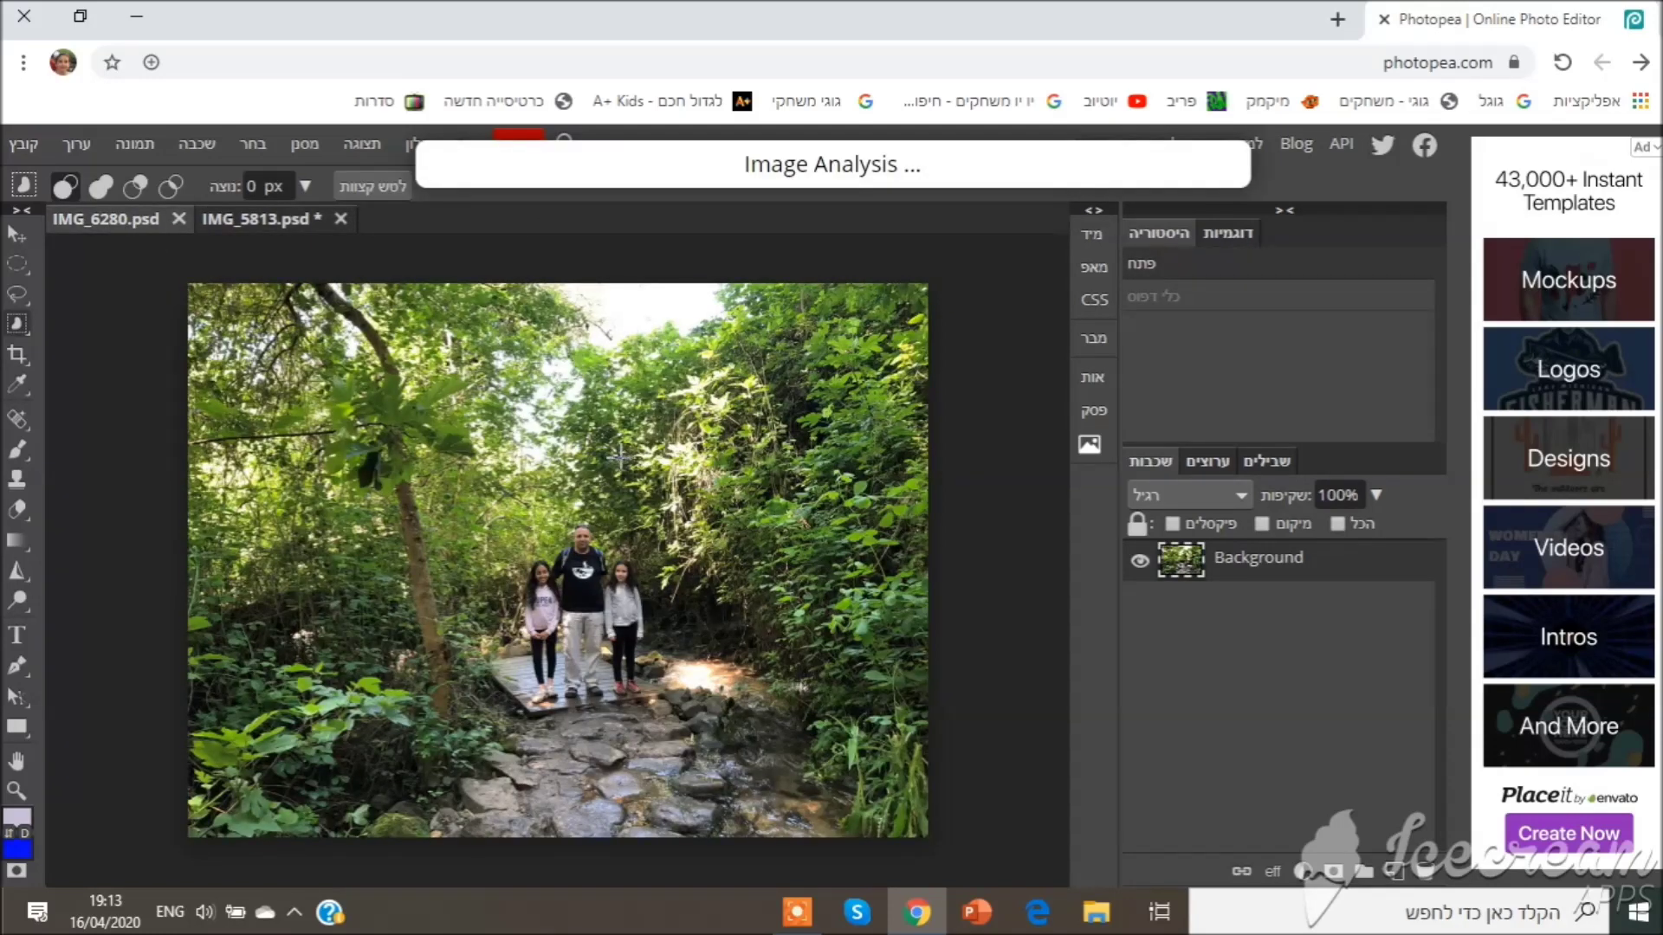
key(ctrl+v)
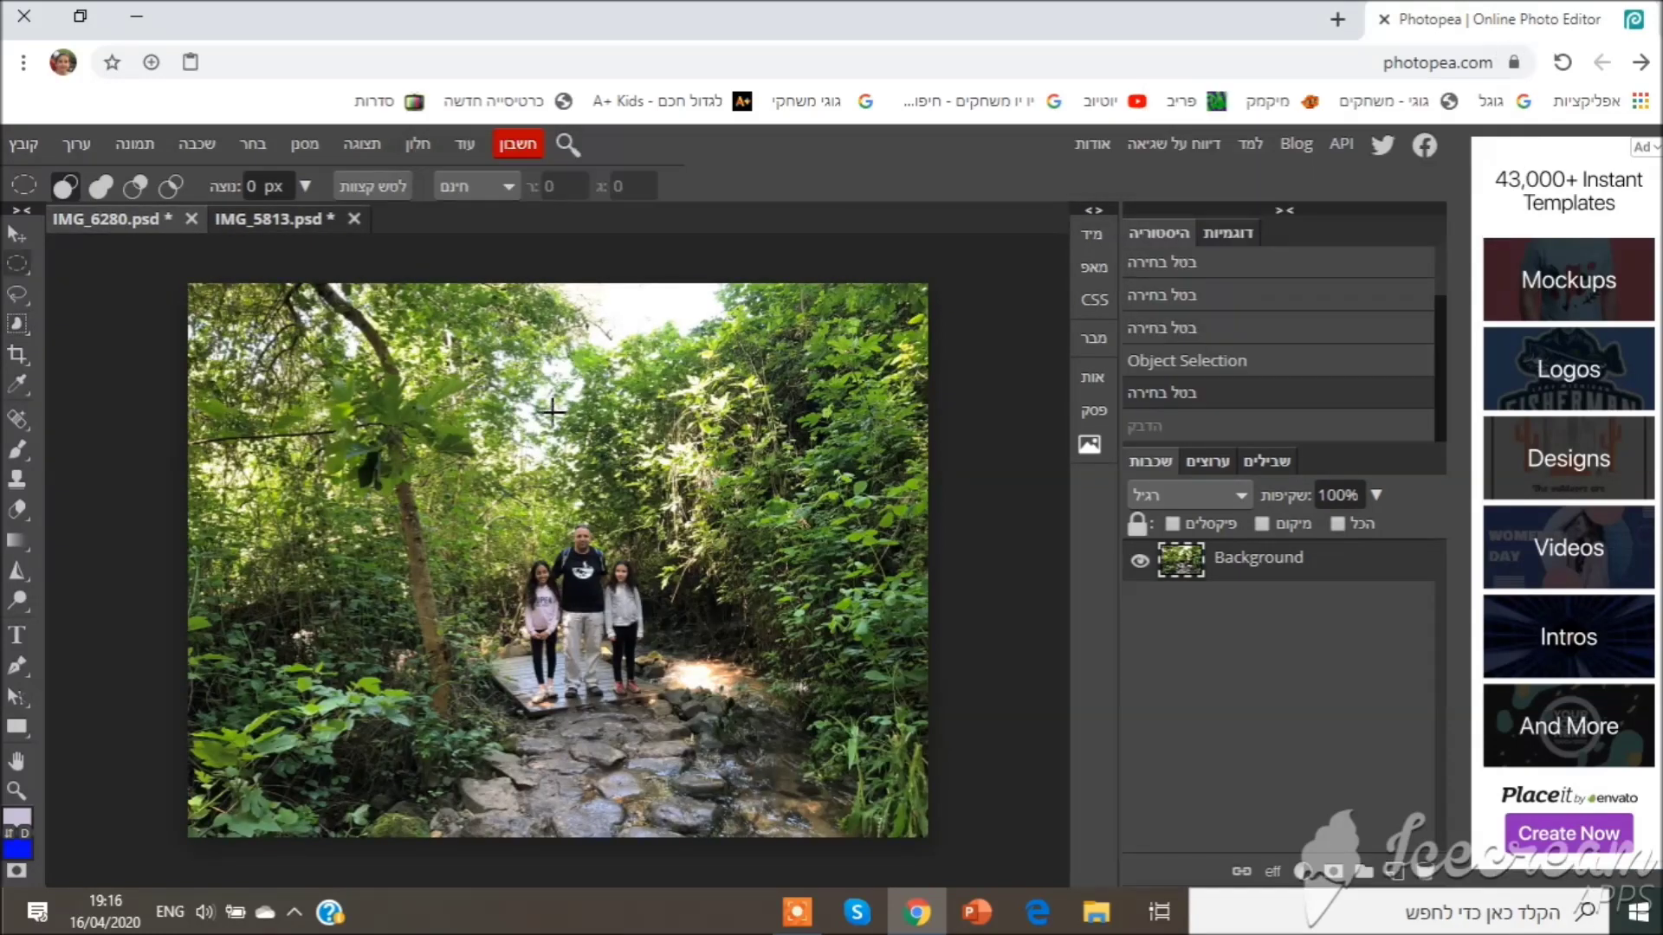
click(586, 422)
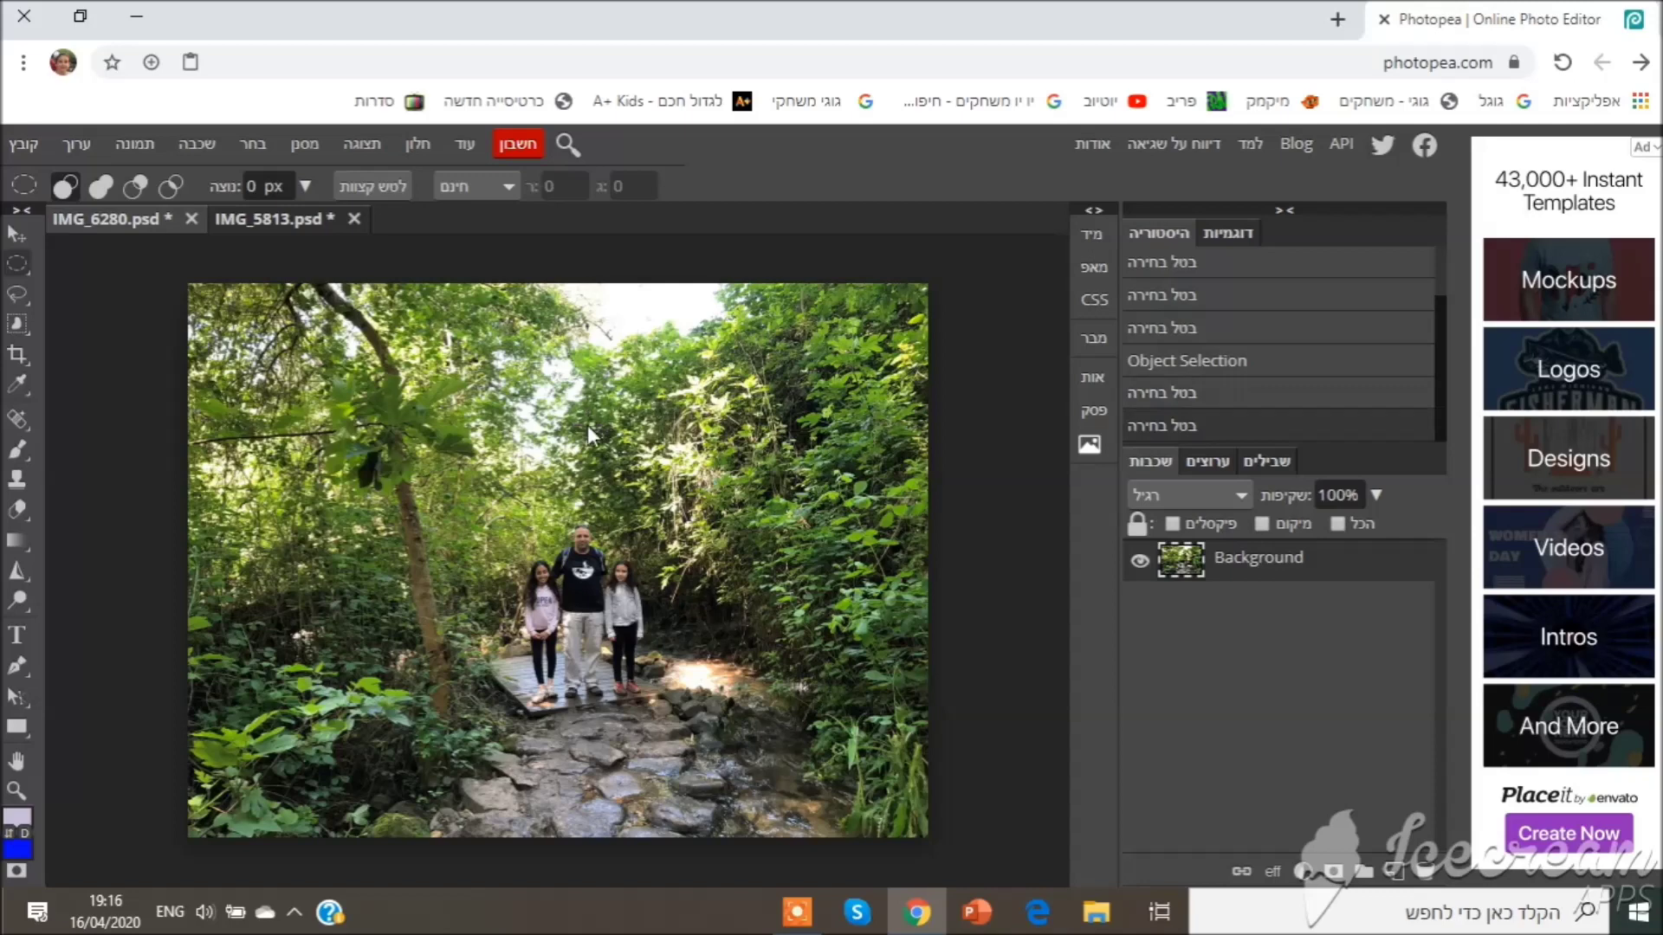
key(ctrl+v)
mouse_move(741, 651)
mouse_down()
mouse_move(743, 680)
mouse_move(741, 665)
mouse_up()
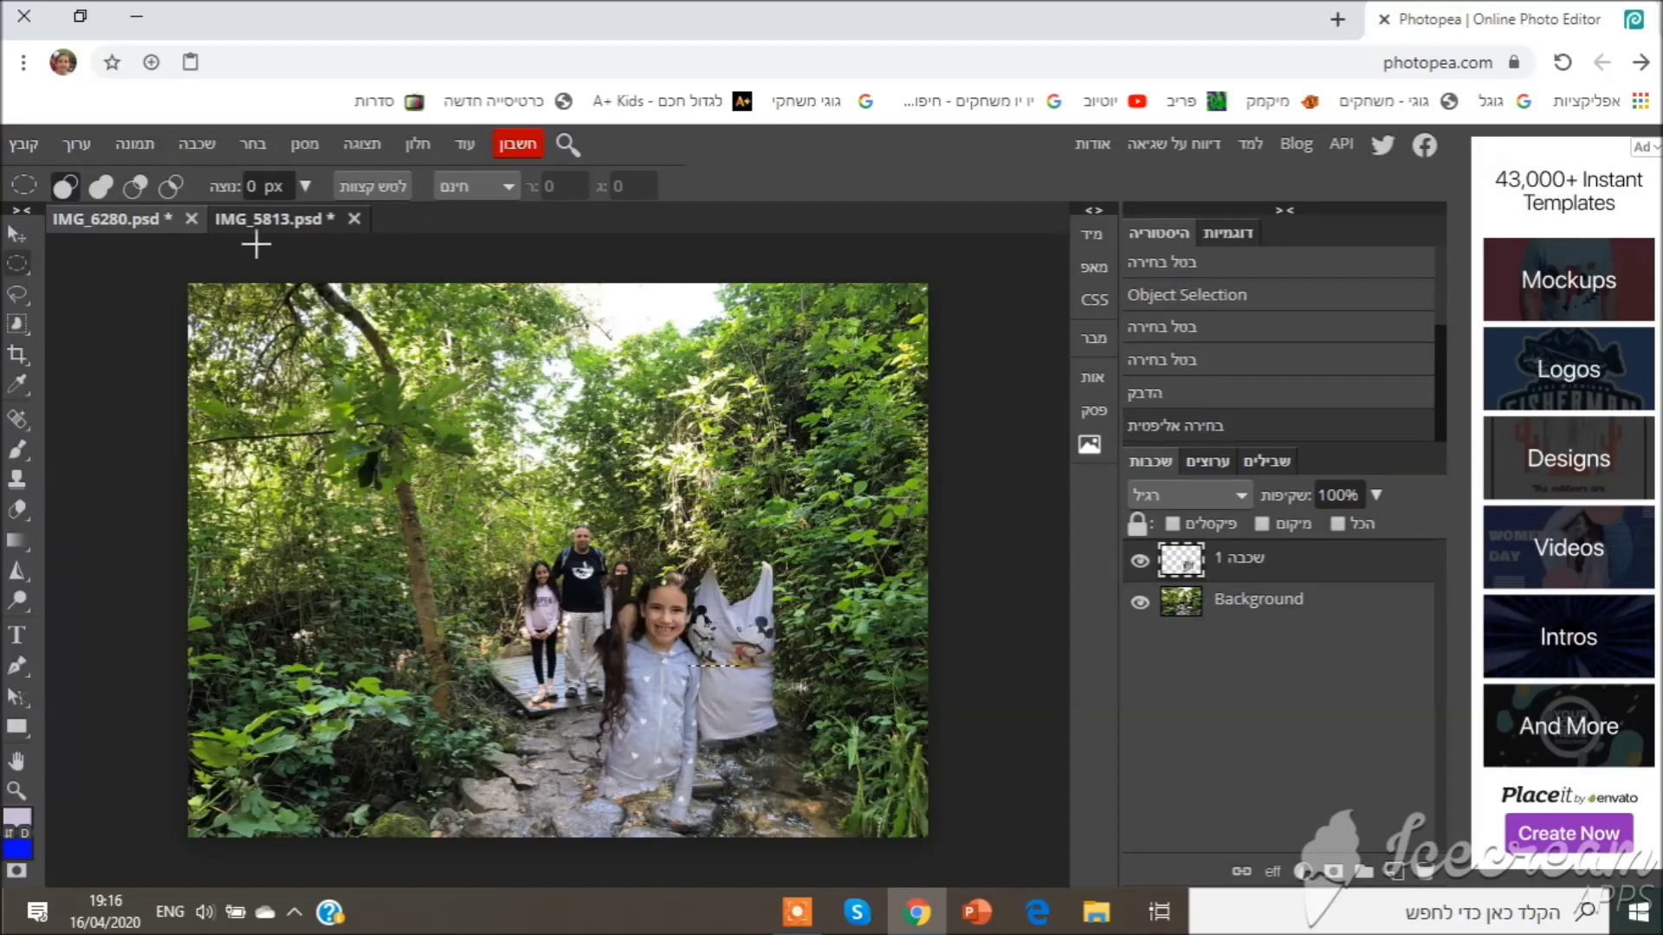
Step: Look back at IMG_5813, return to IMG_6280, and undo the elliptical selection and the paste
click(274, 216)
click(135, 215)
key(ctrl+z)
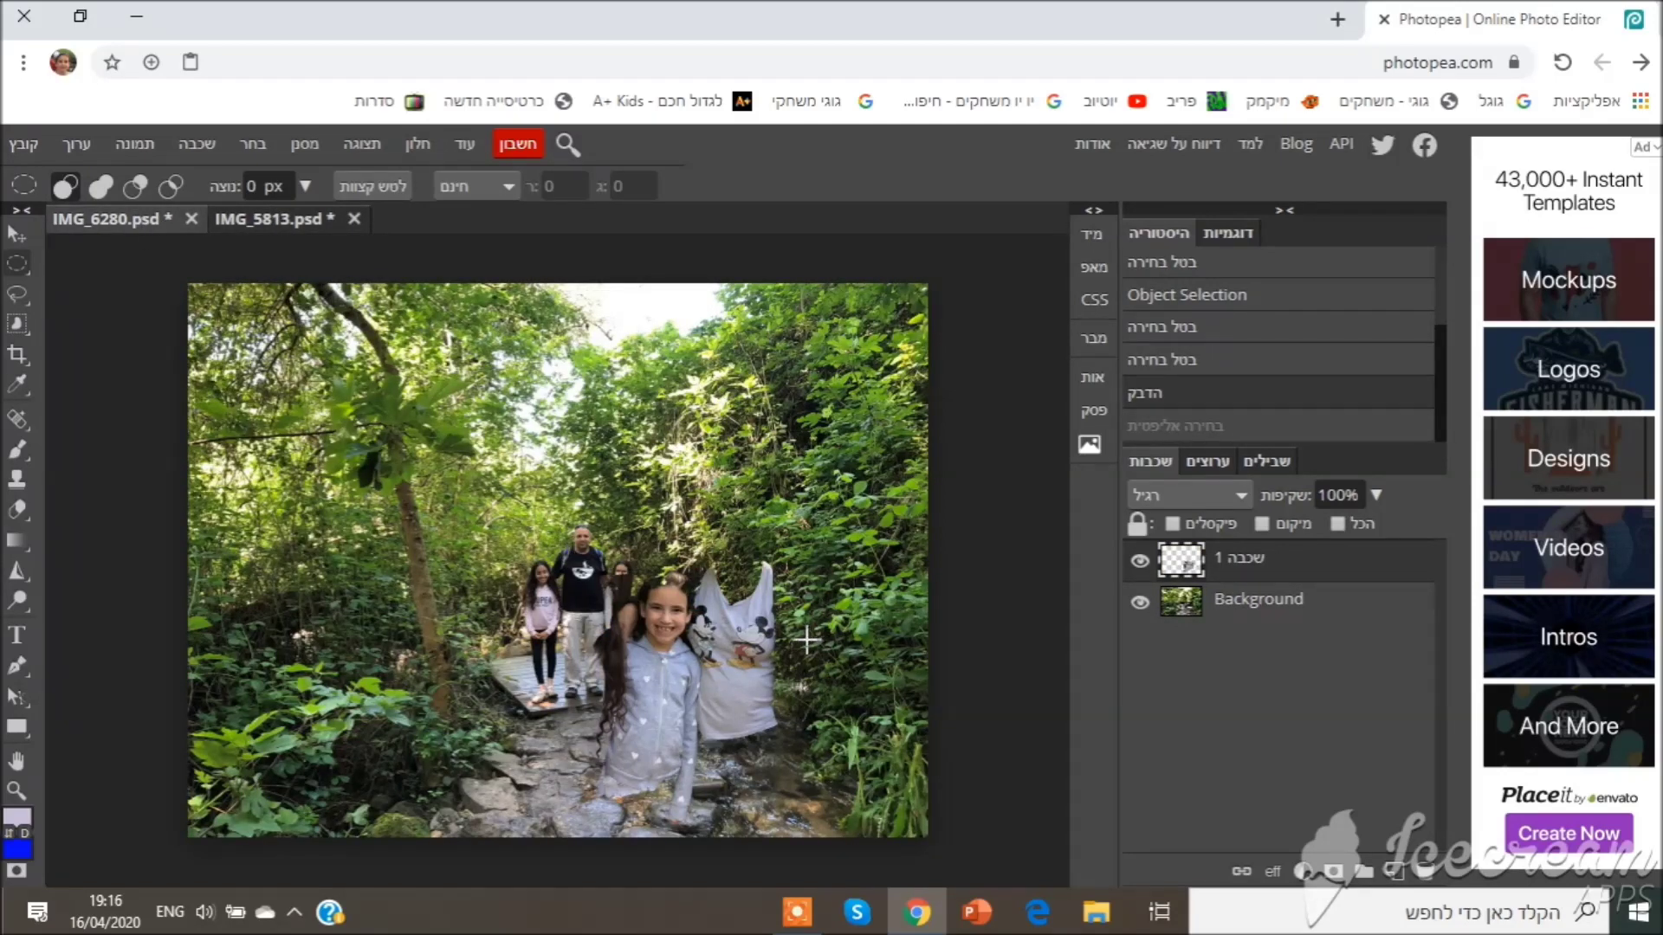
key(ctrl+z)
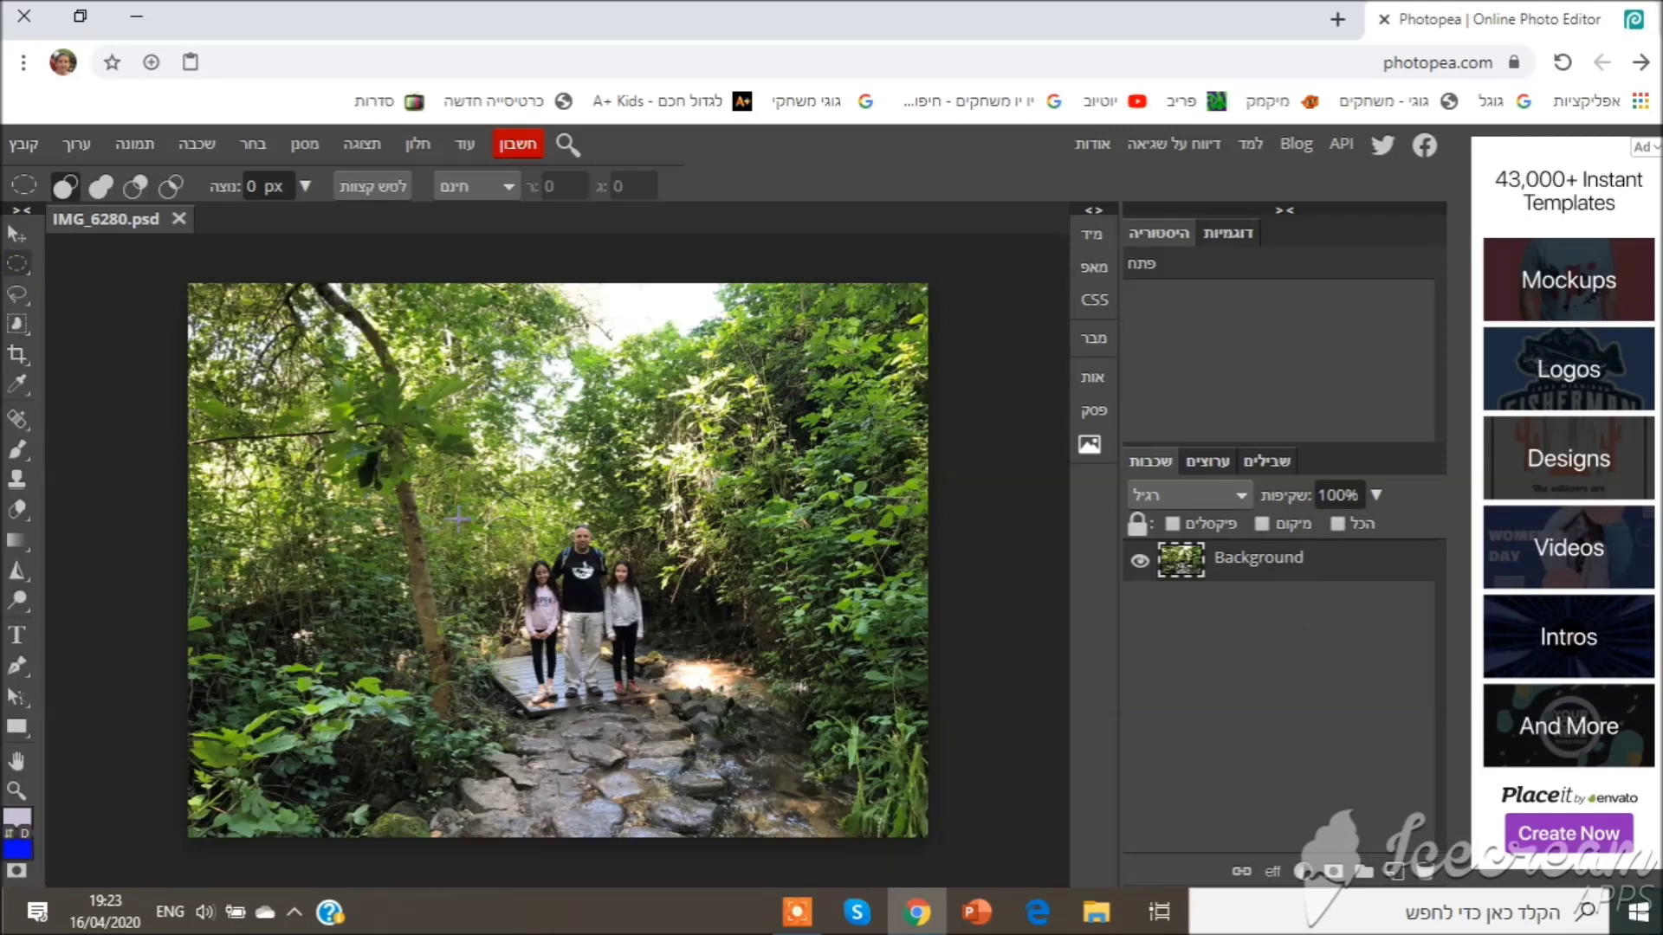
Step: Select the three people in IMG_6280 with an elliptical selection and paste their copy onto a new layer
drag(465, 504, 708, 726)
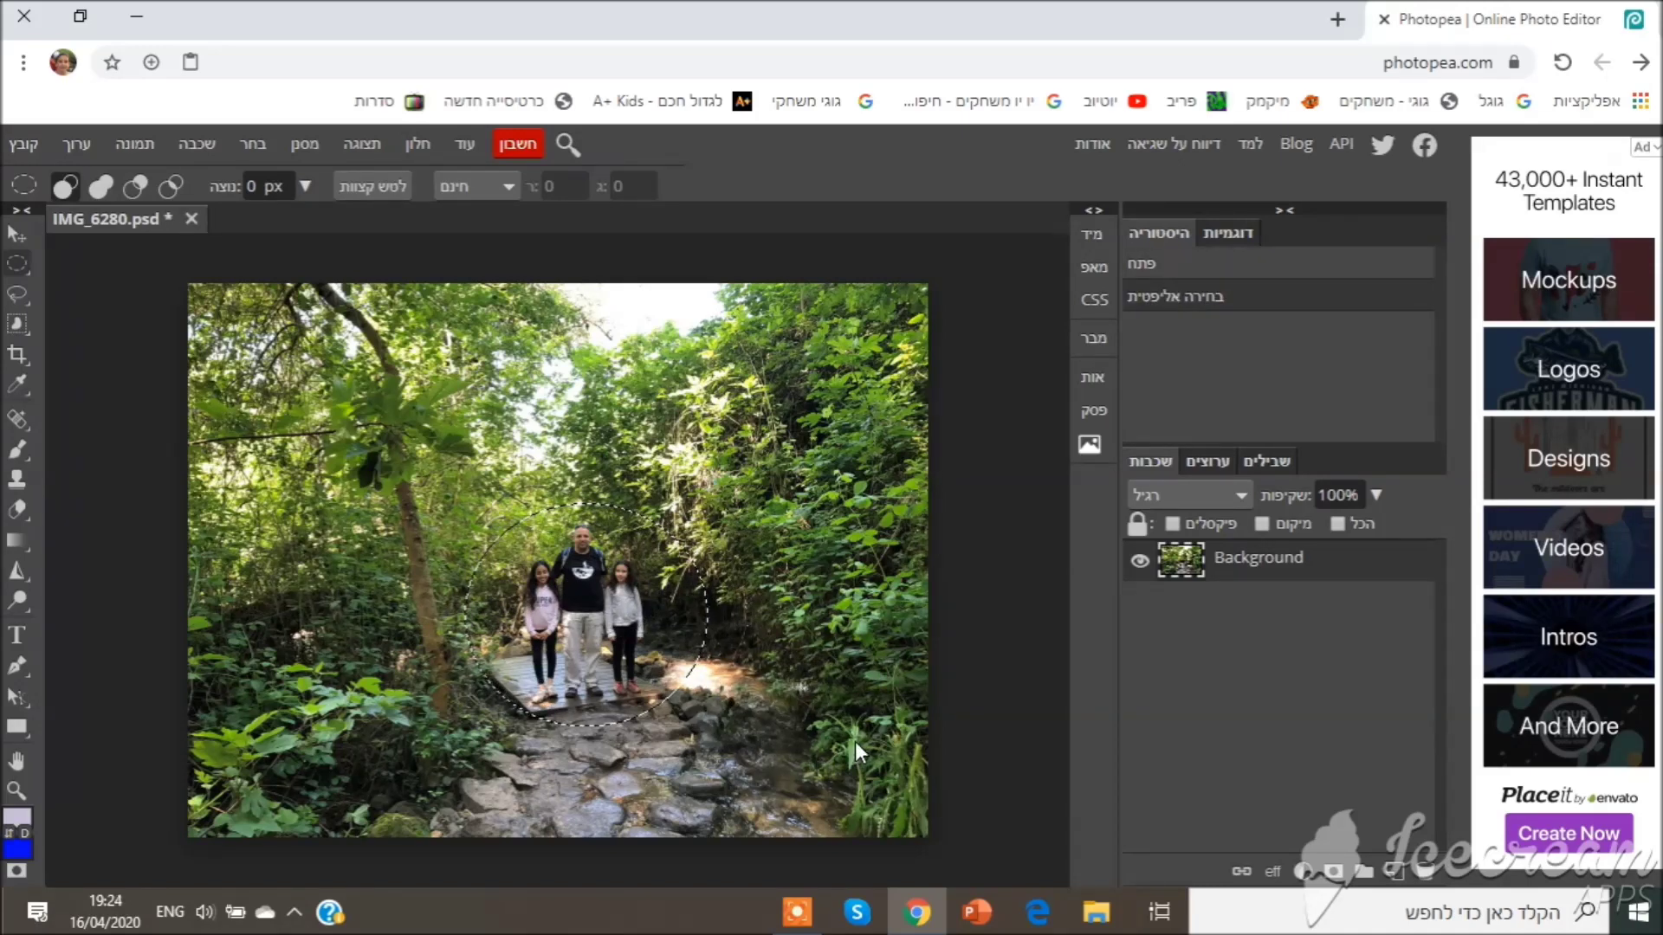
key(ctrl+v)
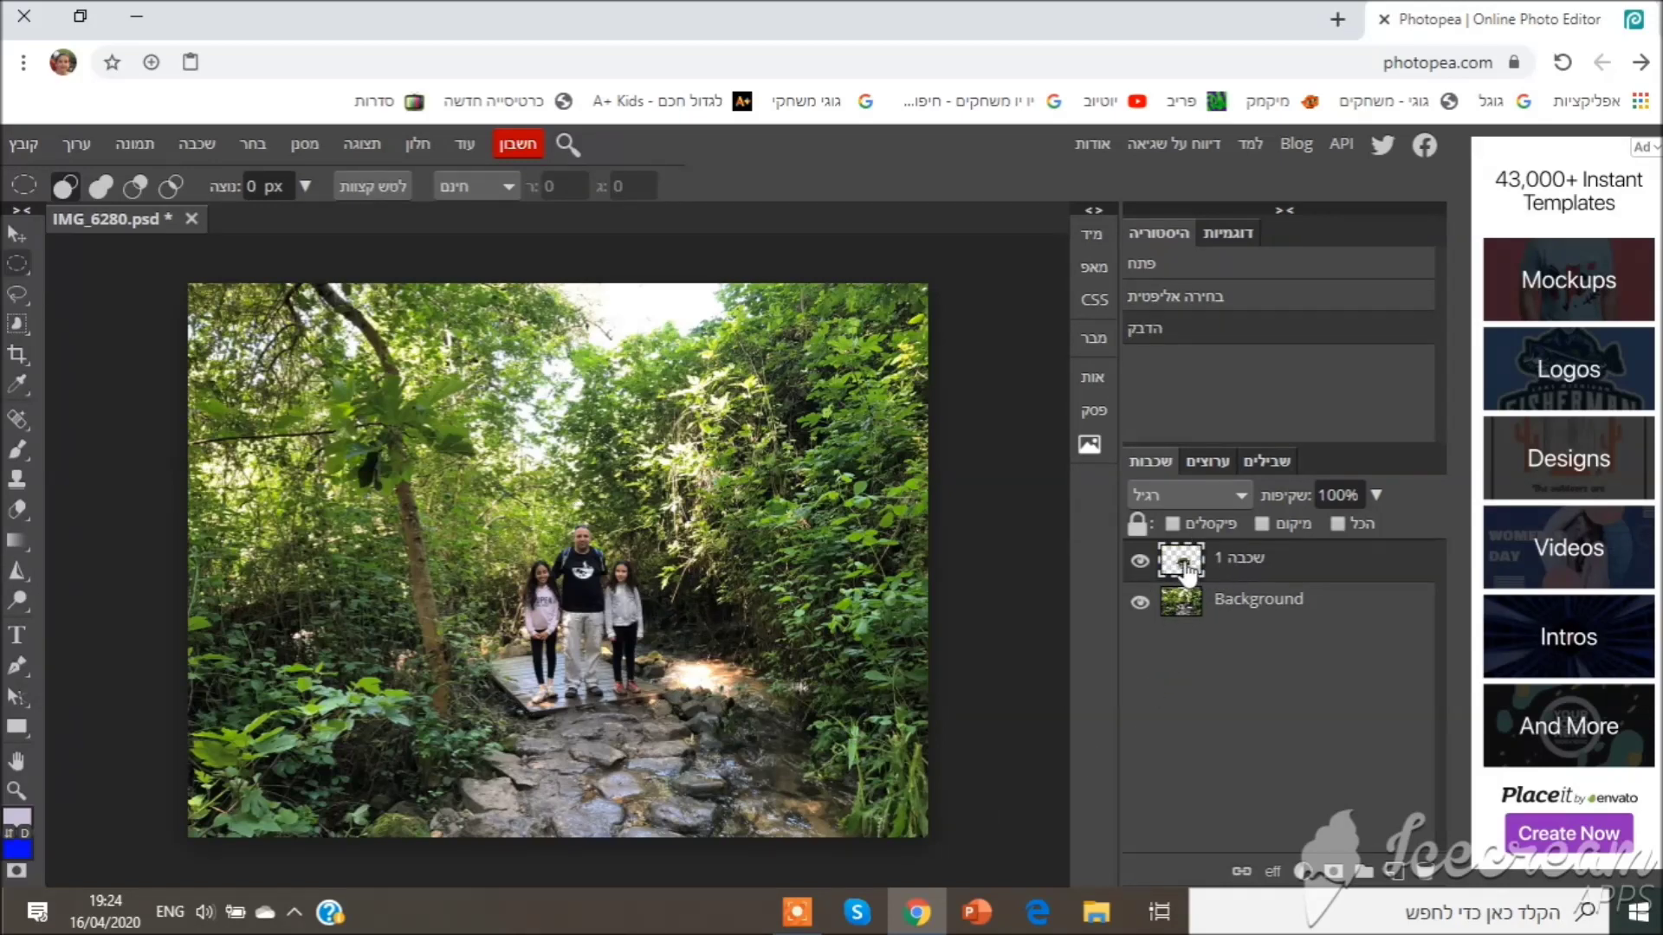
Step: Toggle the visibility of the Background layer and the pasted layer in turn to compare their contents, leaving both shown
click(1140, 602)
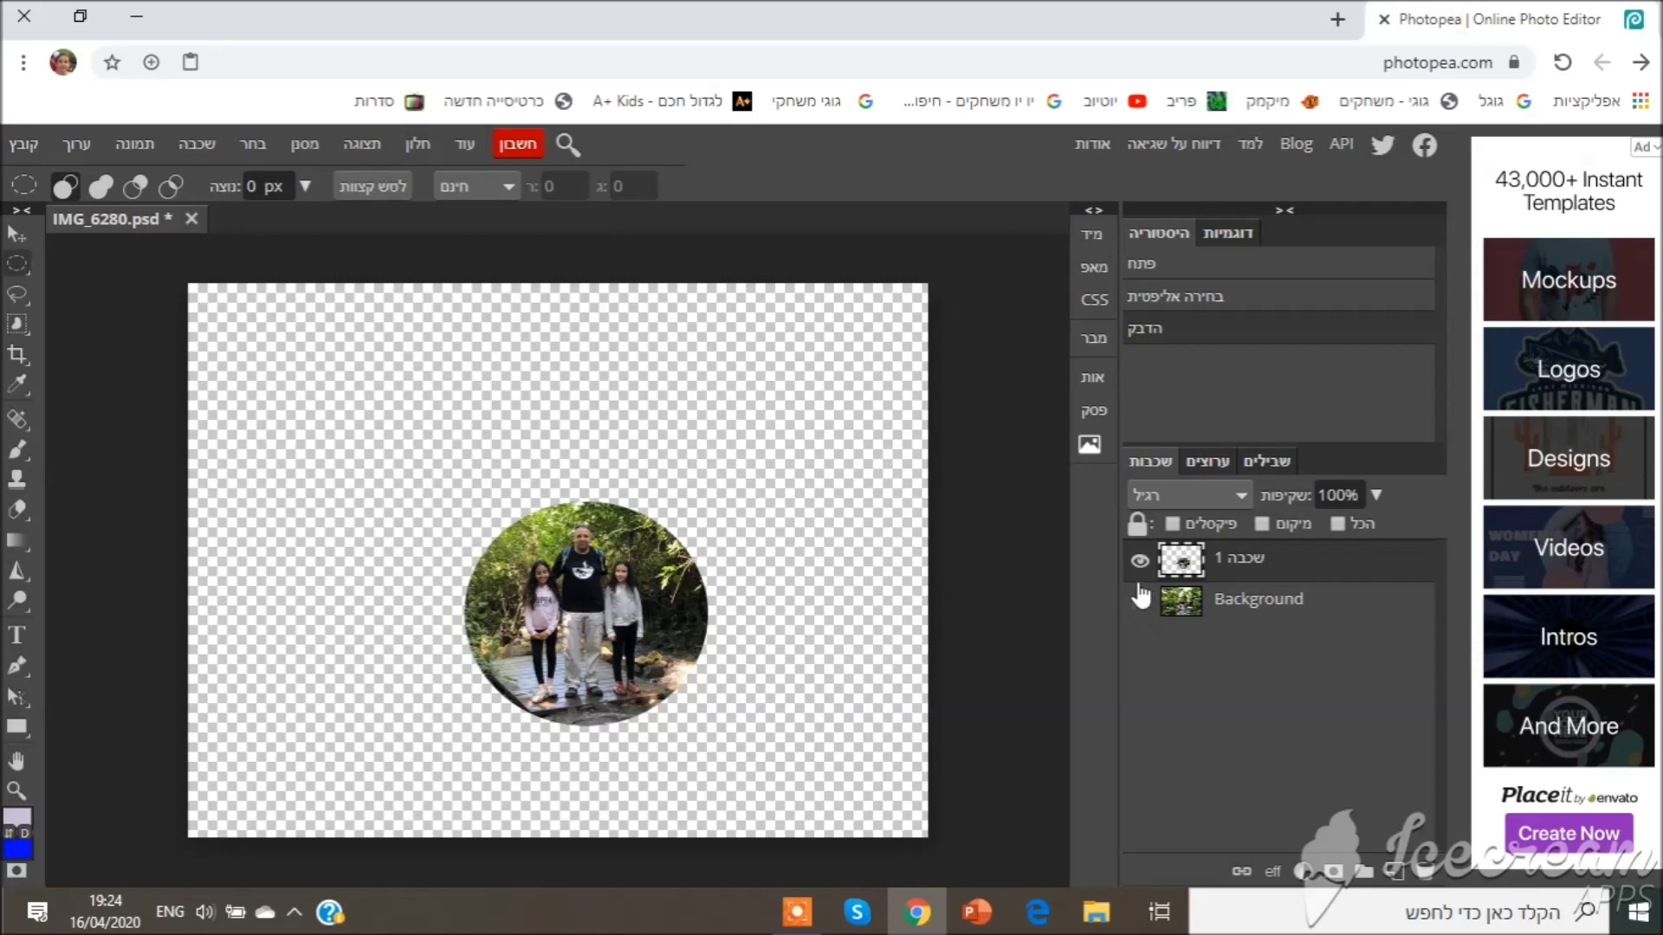
click(1139, 602)
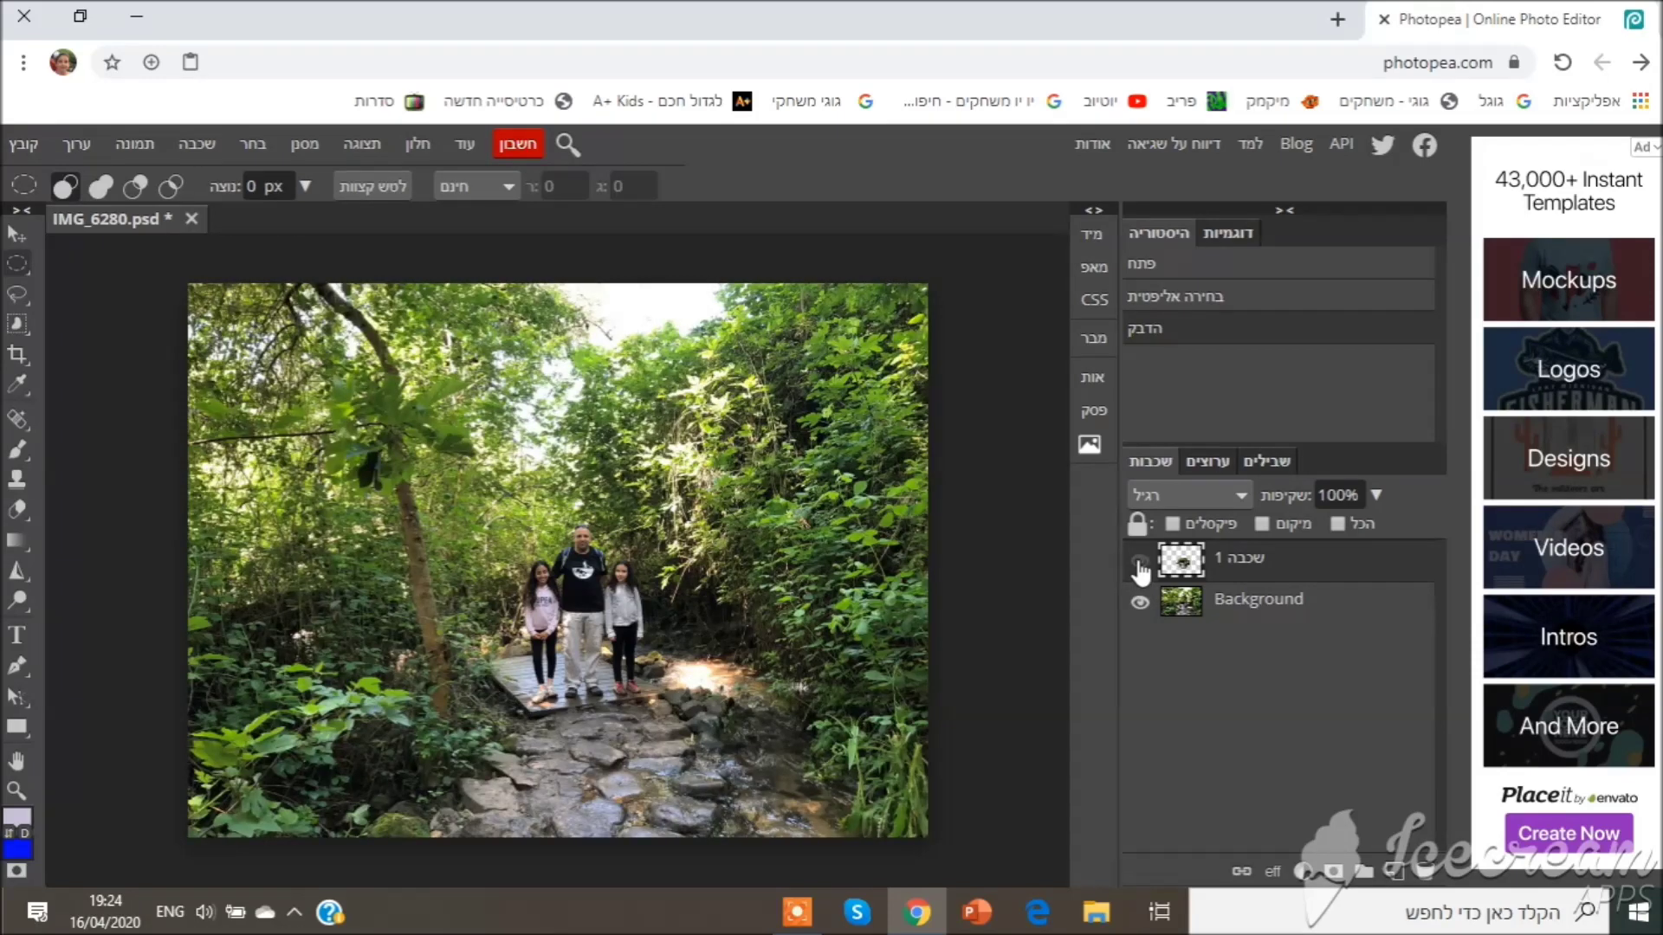
click(1139, 602)
click(1142, 604)
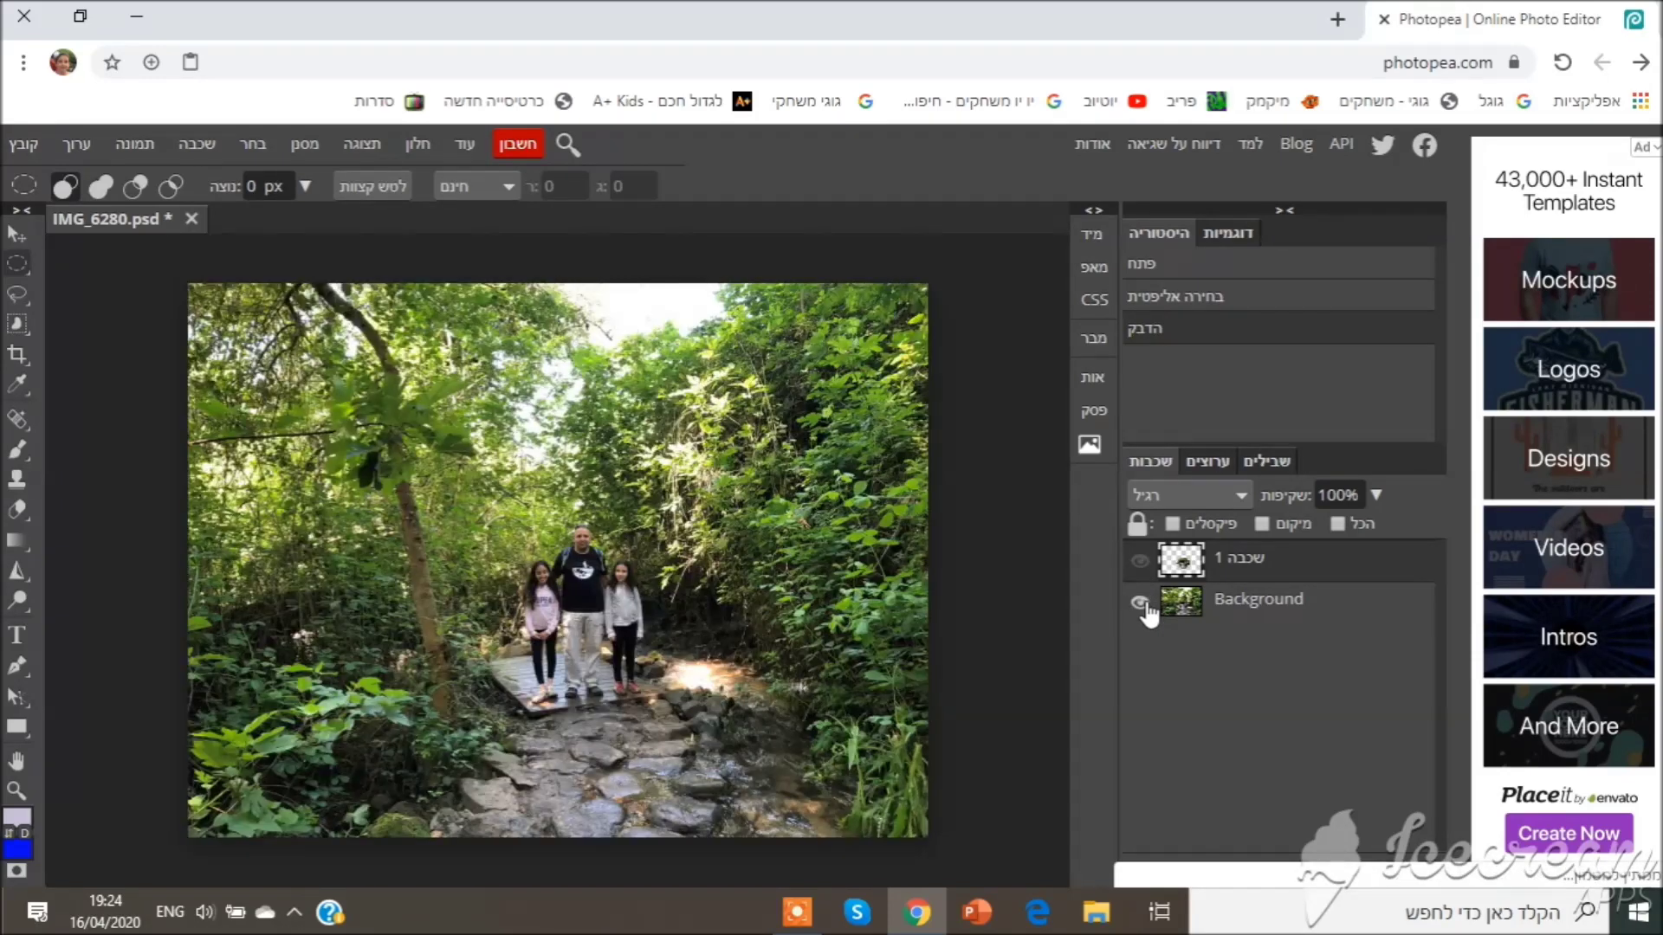
click(1139, 601)
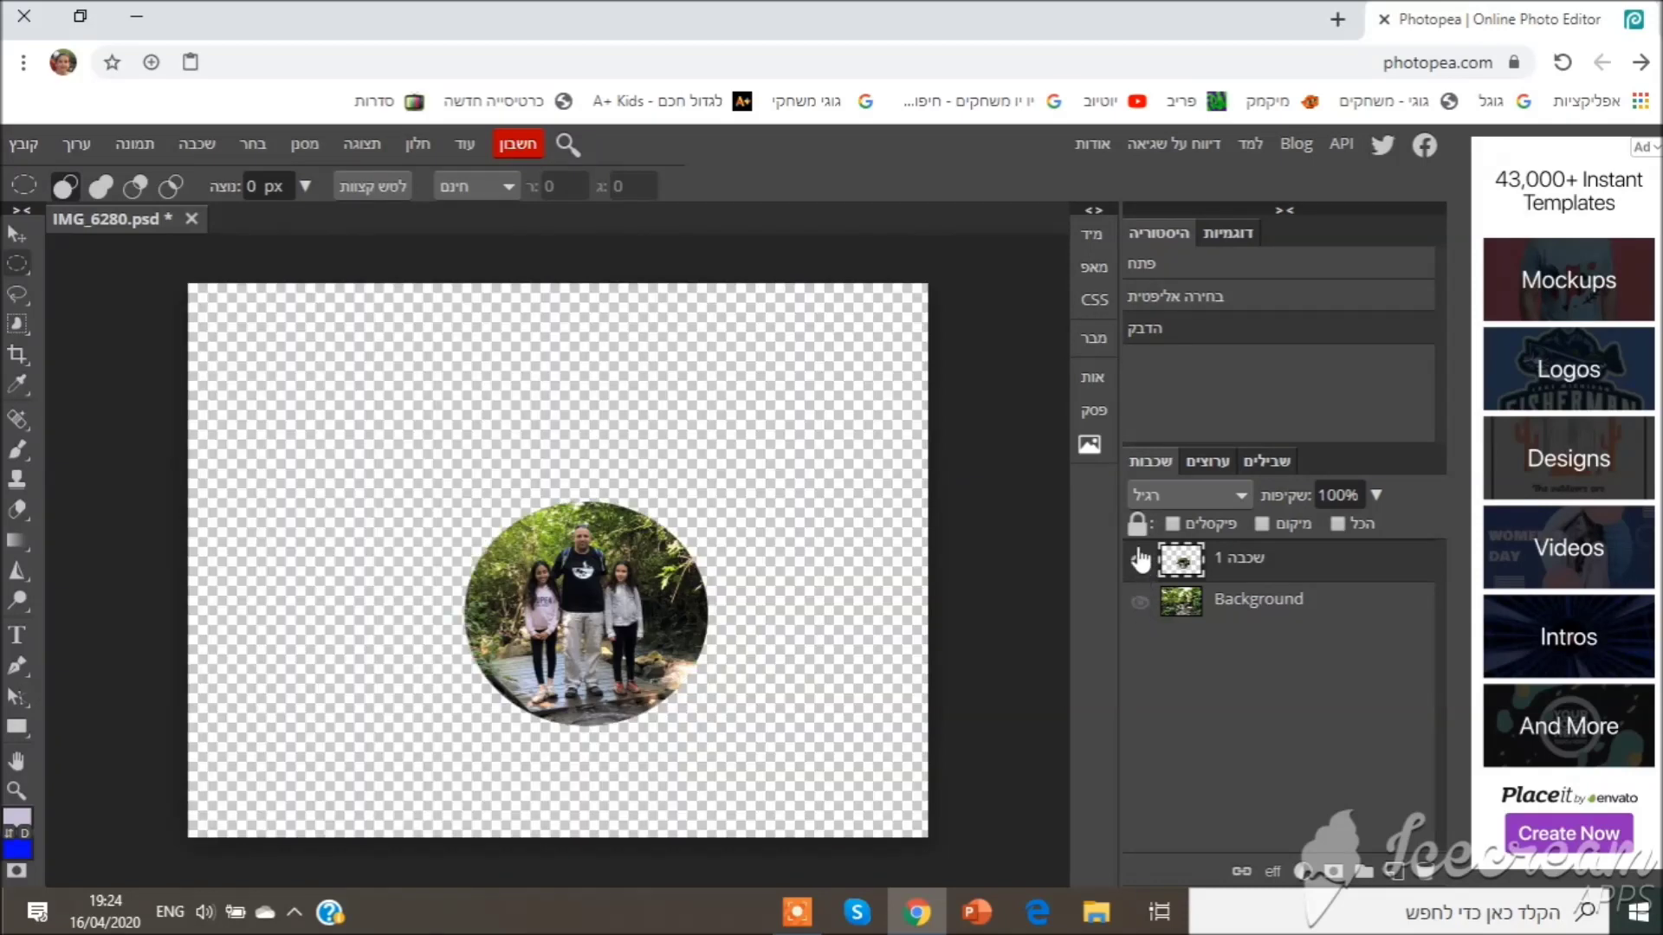
click(1141, 606)
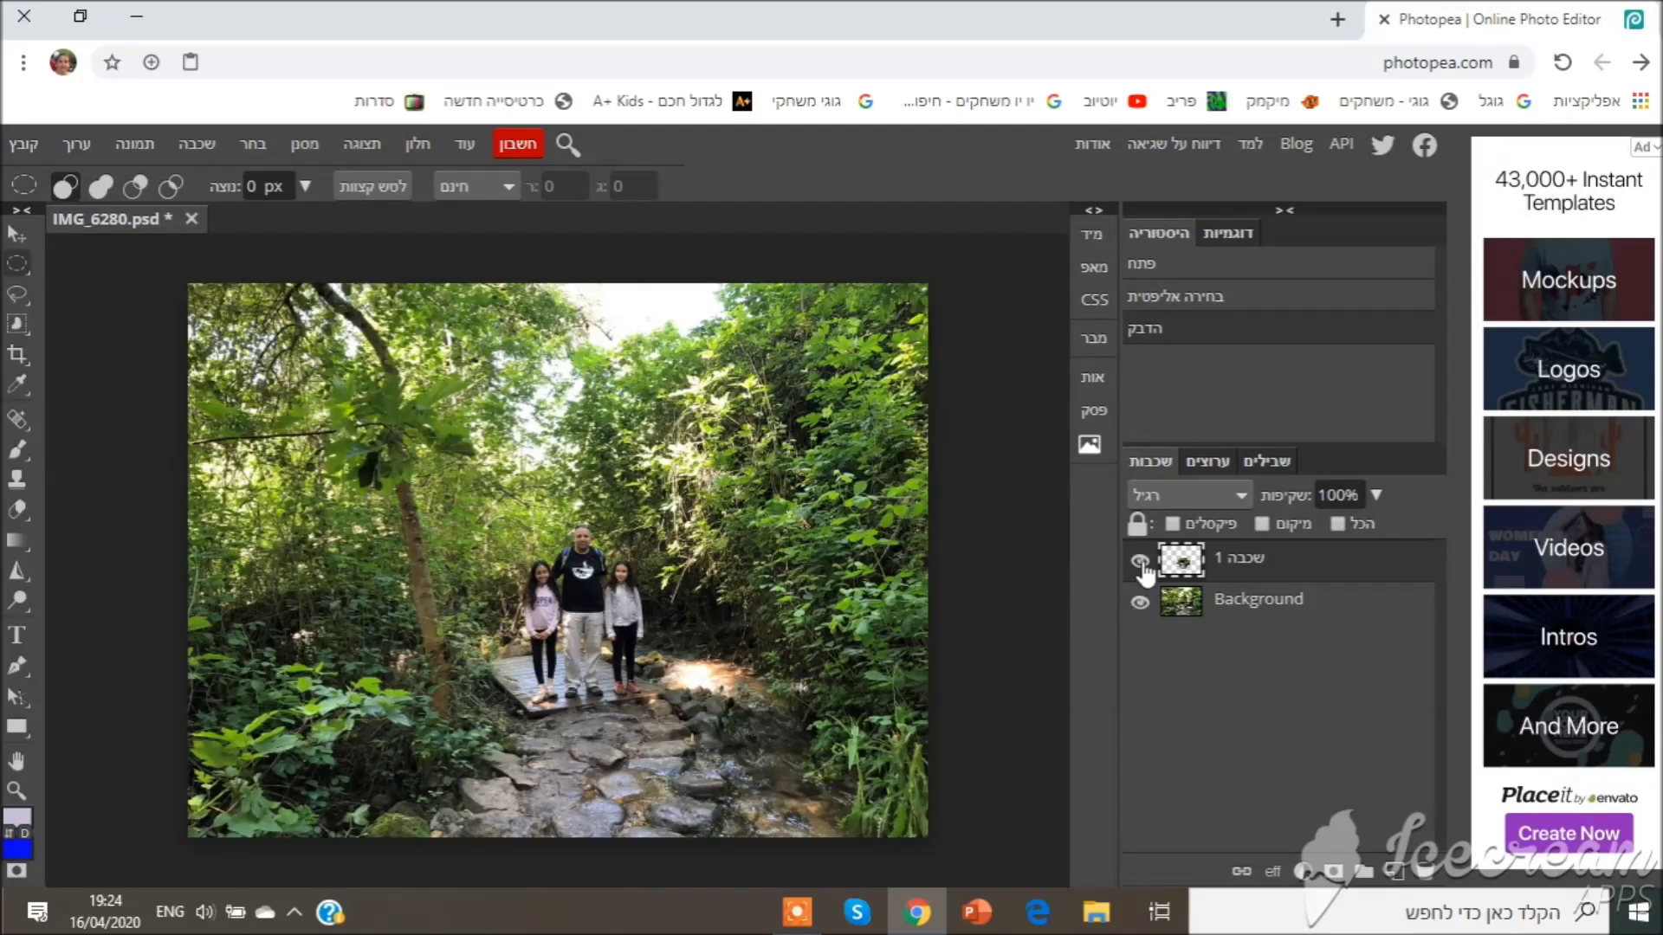
click(1143, 563)
click(1139, 560)
click(1140, 604)
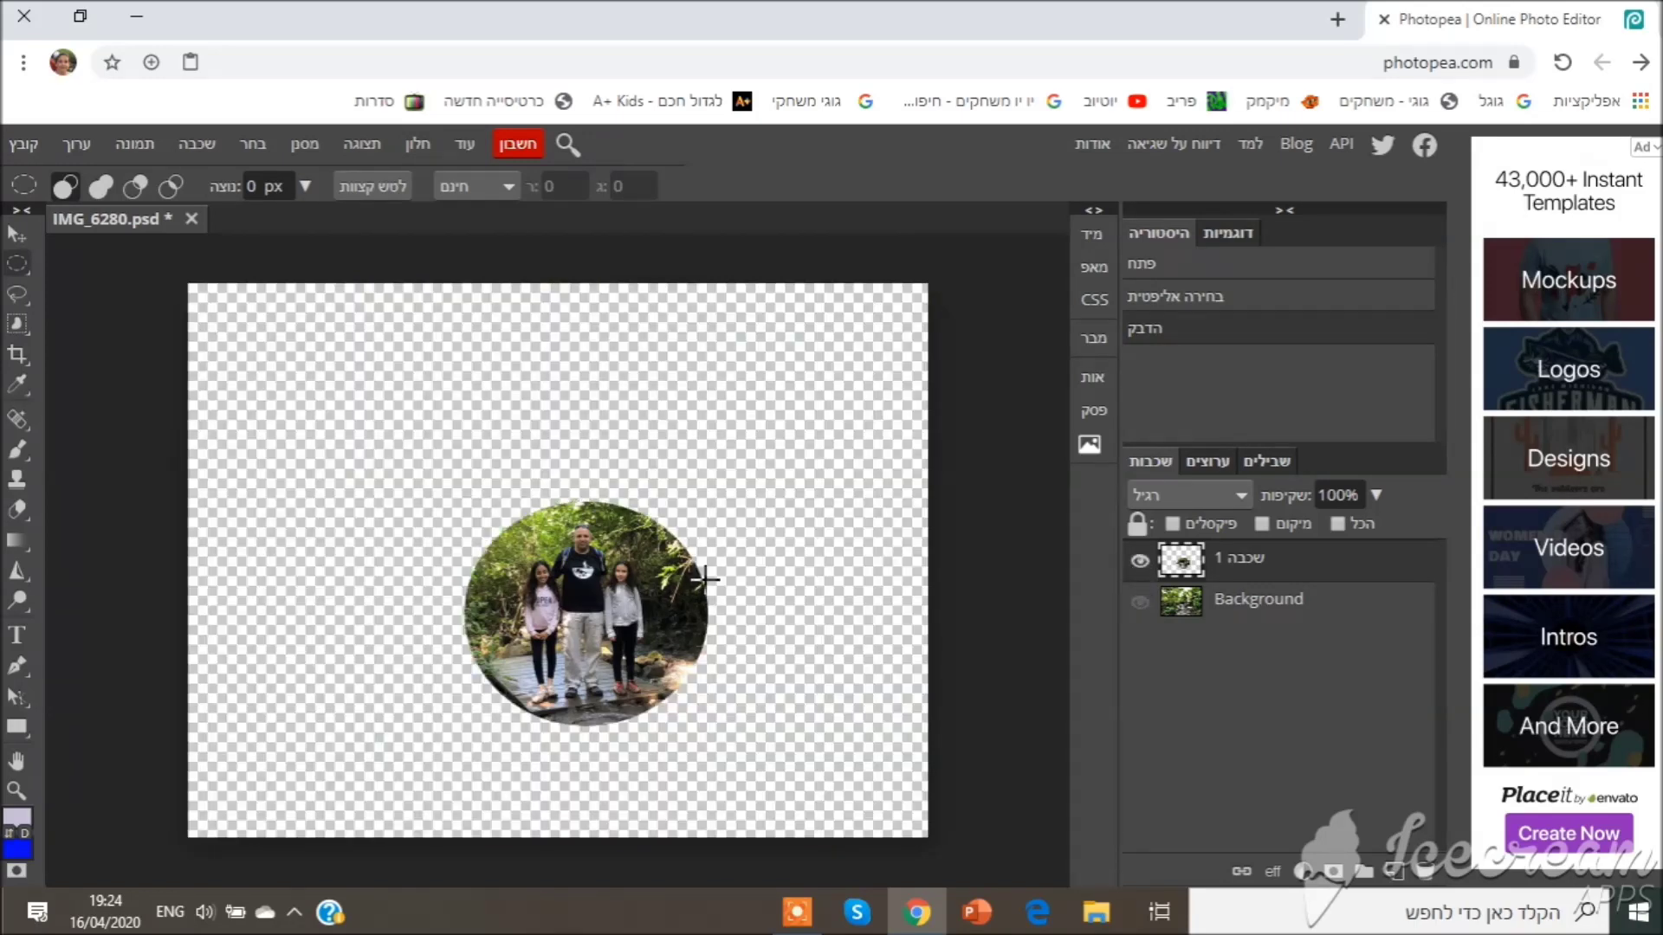
click(1141, 605)
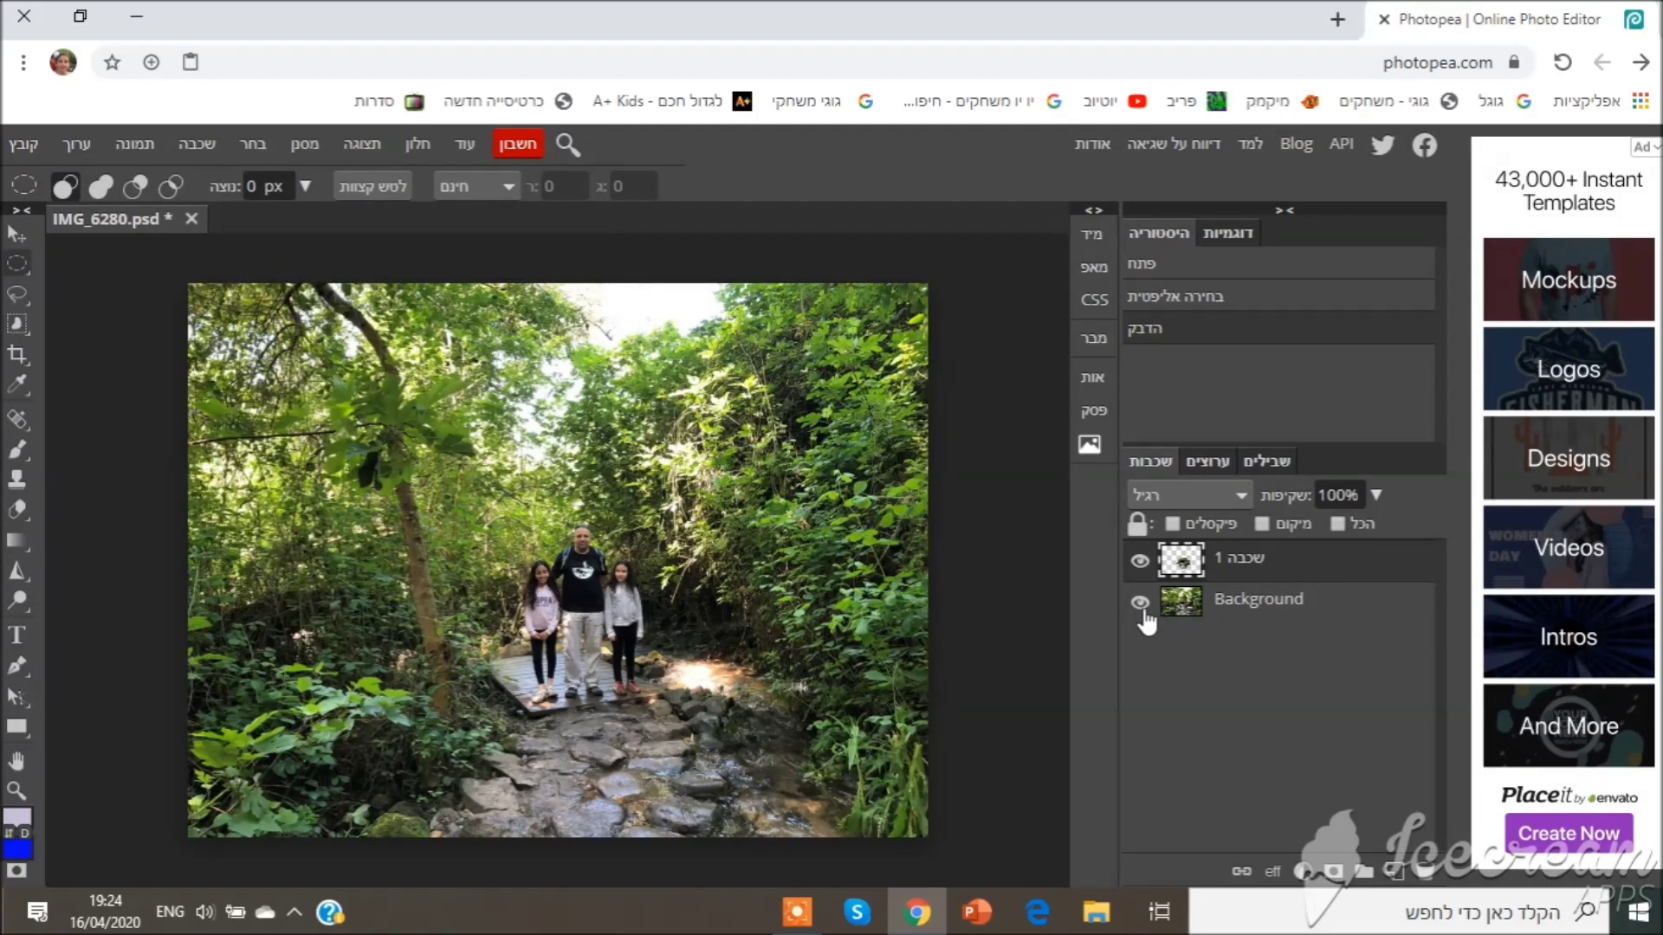
key(ctrl+d)
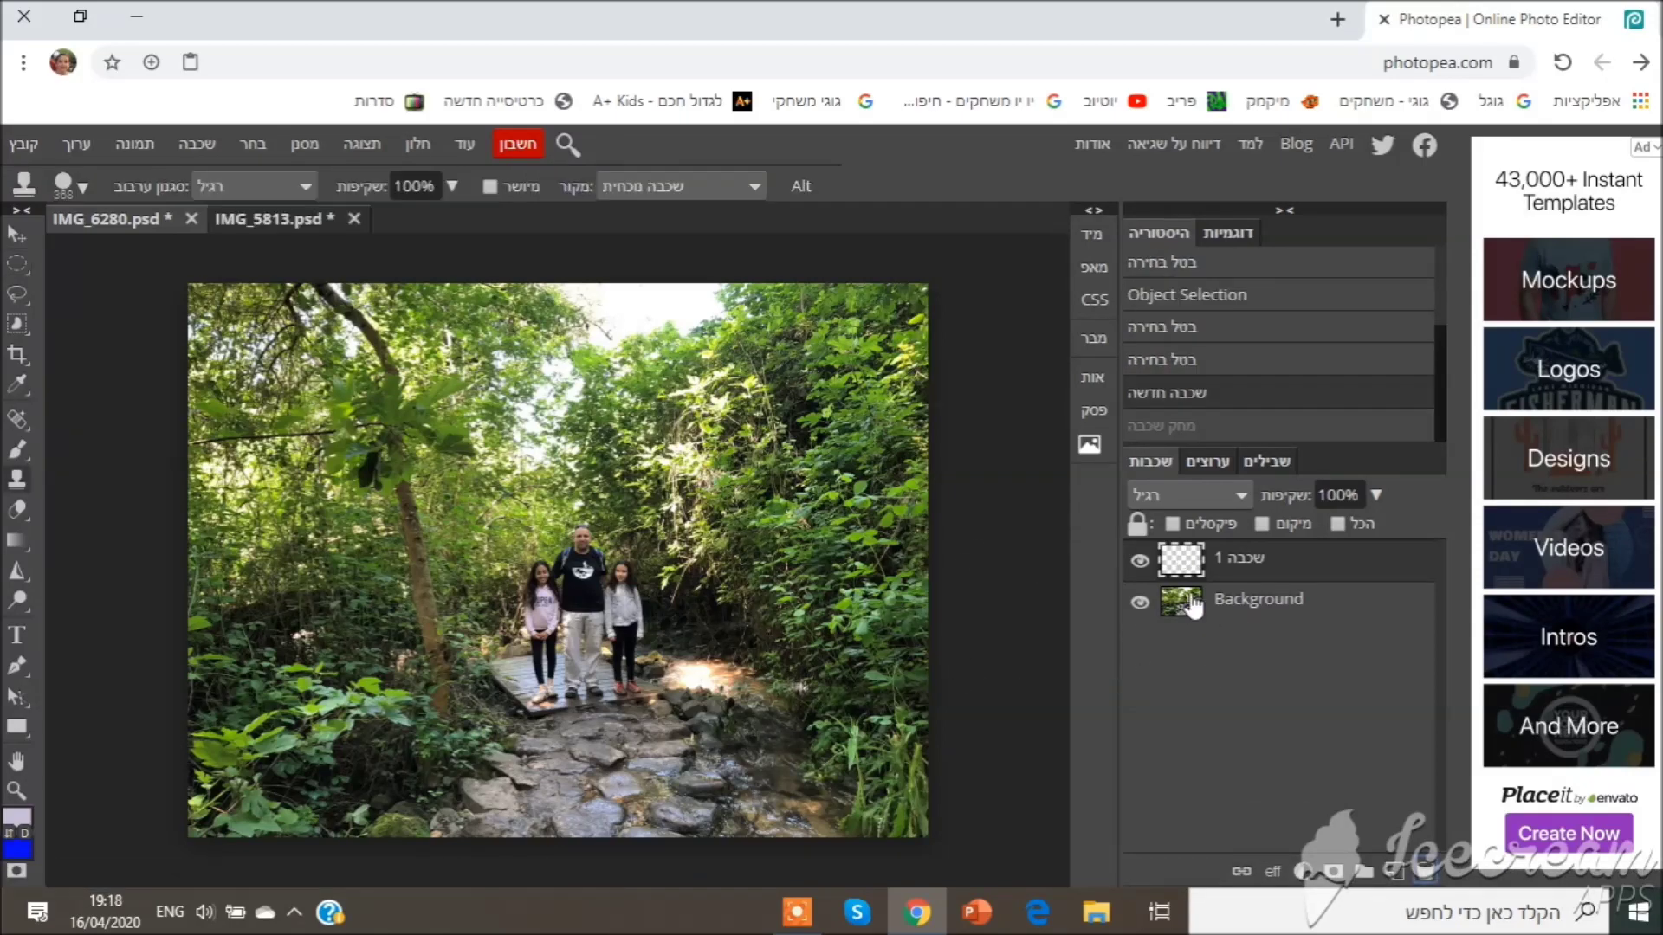
Step: Select the Background layer and view its red, green and blue channels individually, ending on the composite RGB view
click(1184, 597)
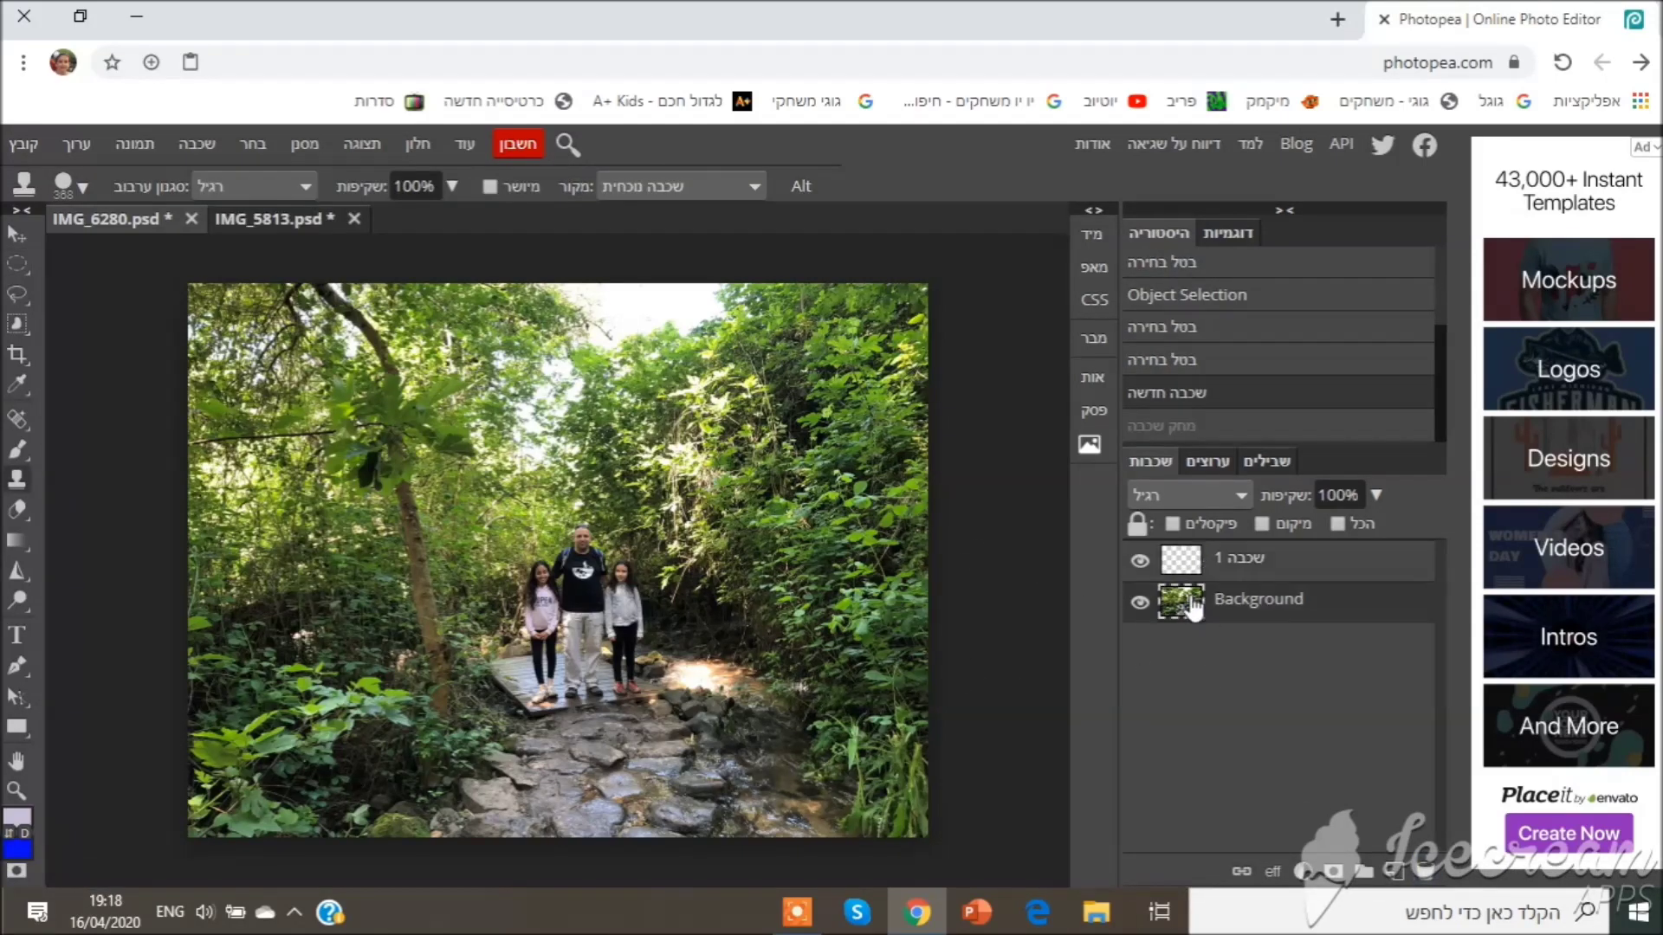
click(1206, 461)
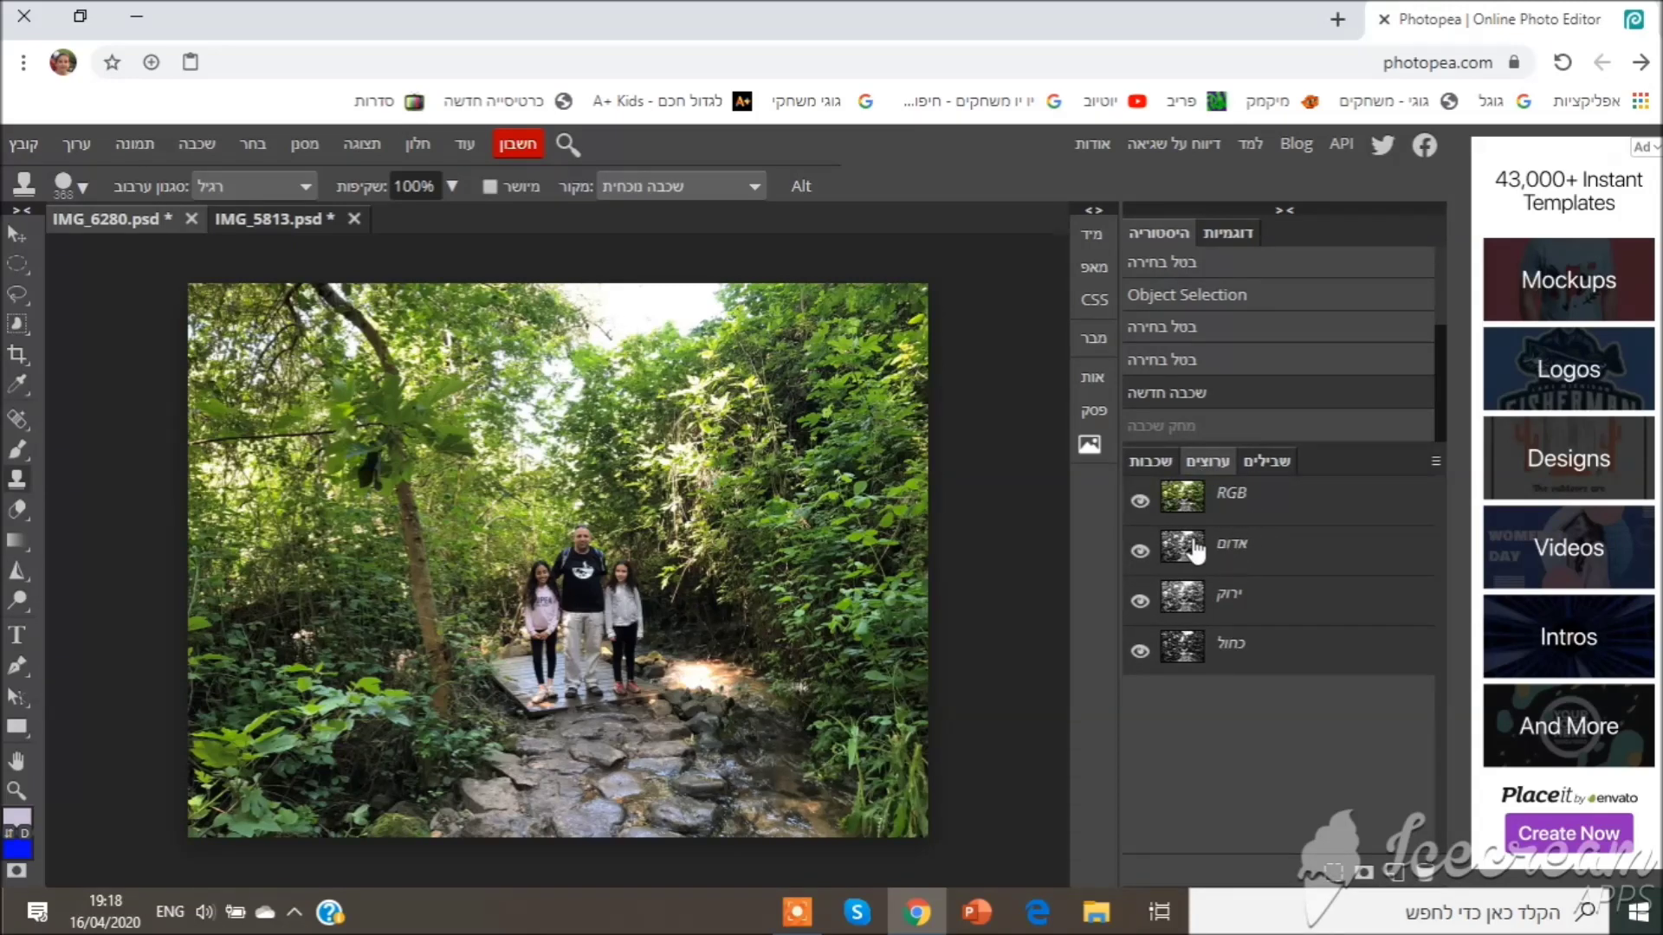
click(1231, 552)
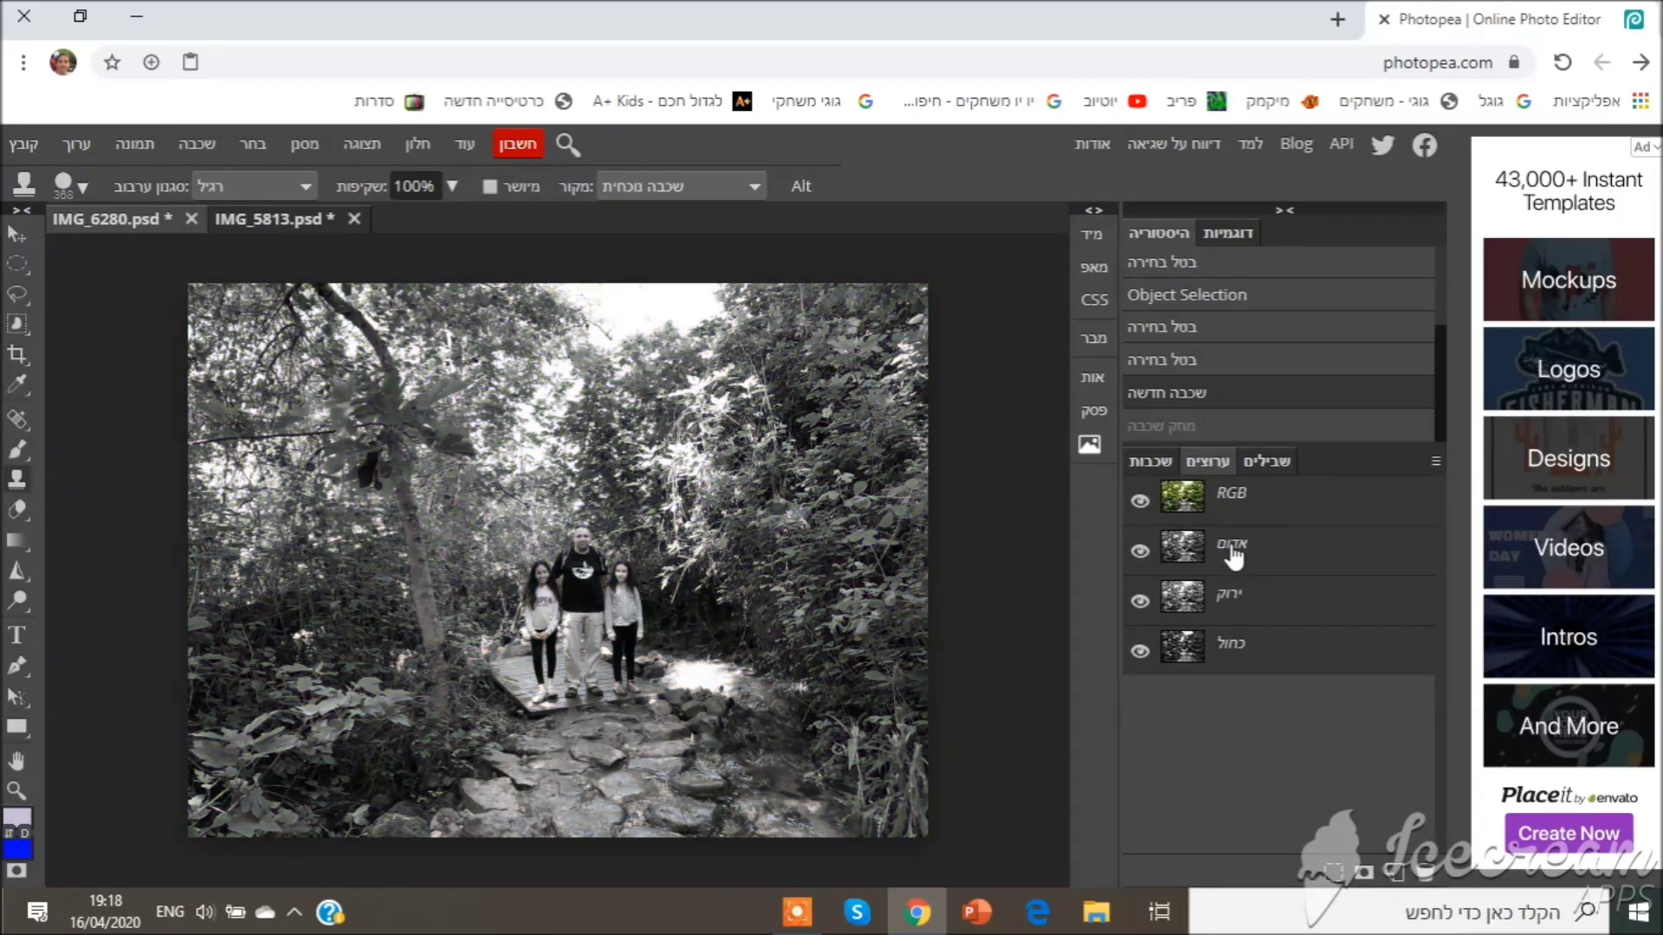
click(1226, 599)
click(1230, 663)
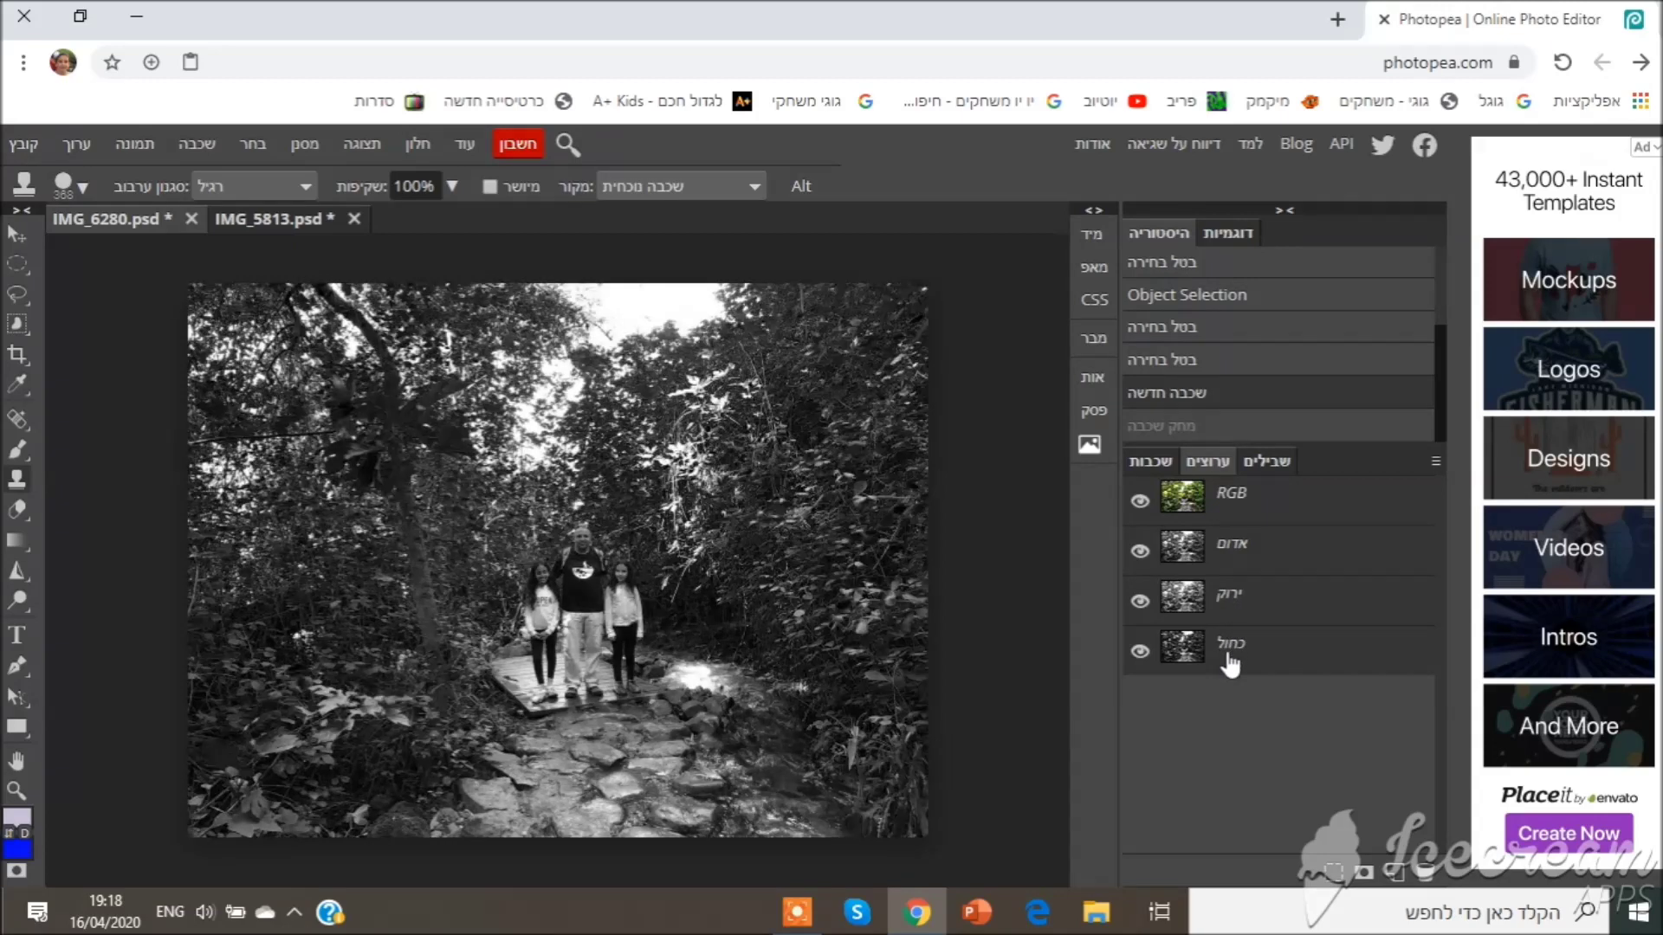
click(1226, 597)
click(1230, 551)
click(1236, 520)
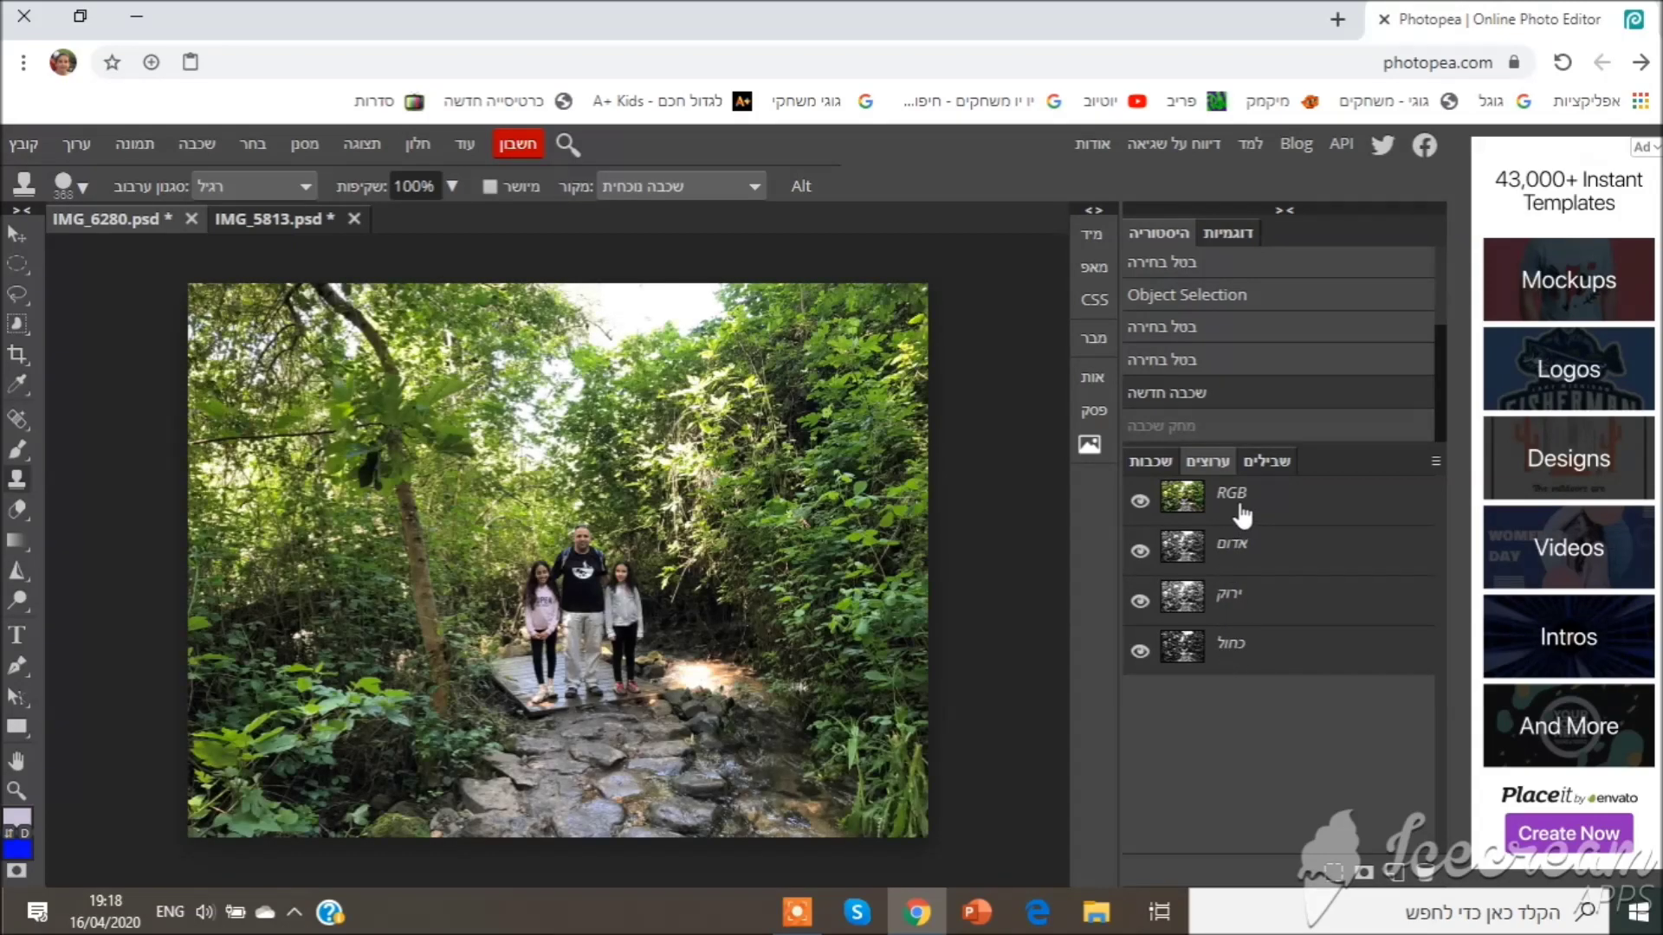